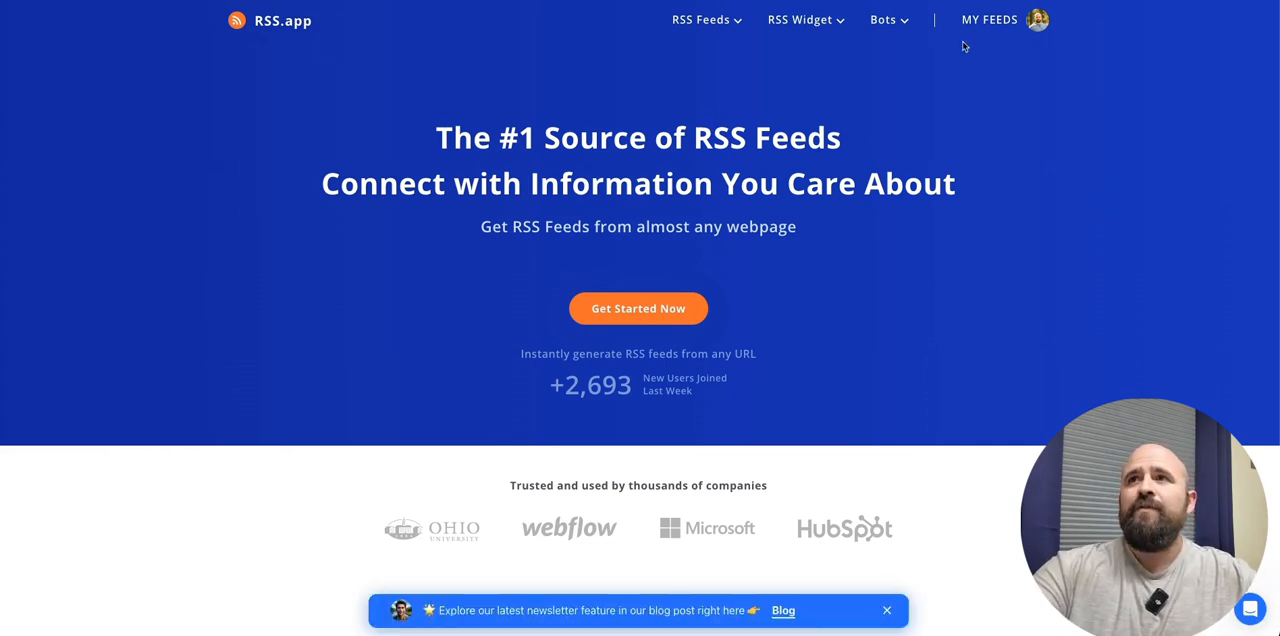
- Open the AI and Image Creation bundle from the account's RSS feeds
click(975, 20)
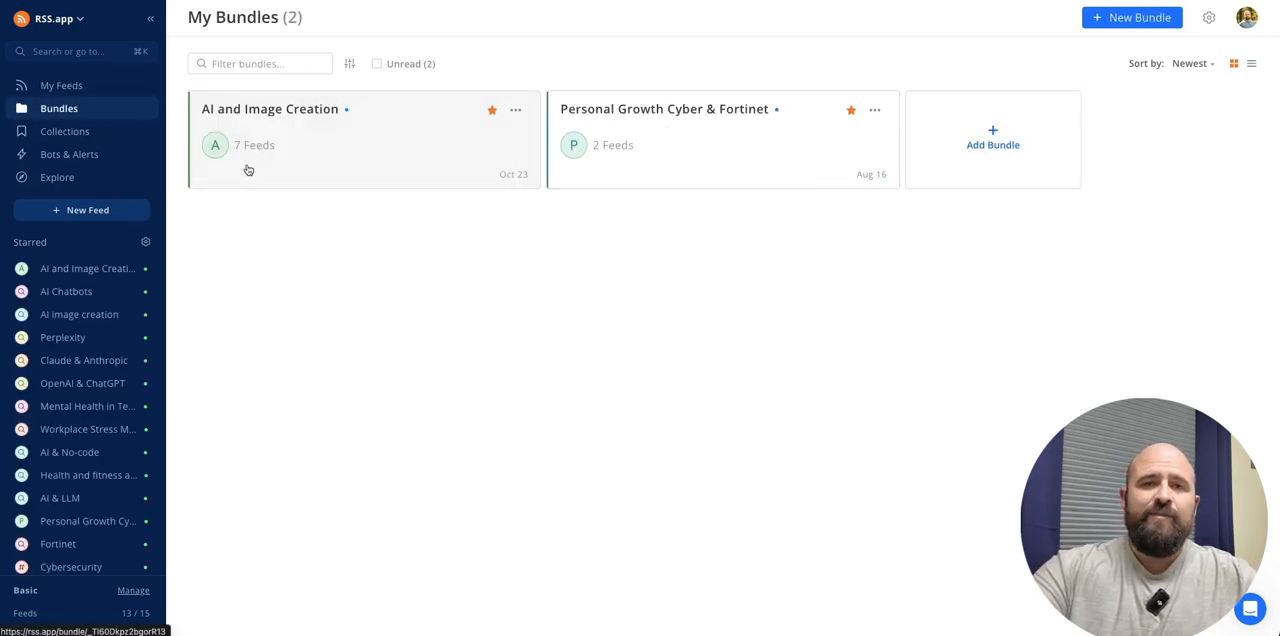
click(248, 170)
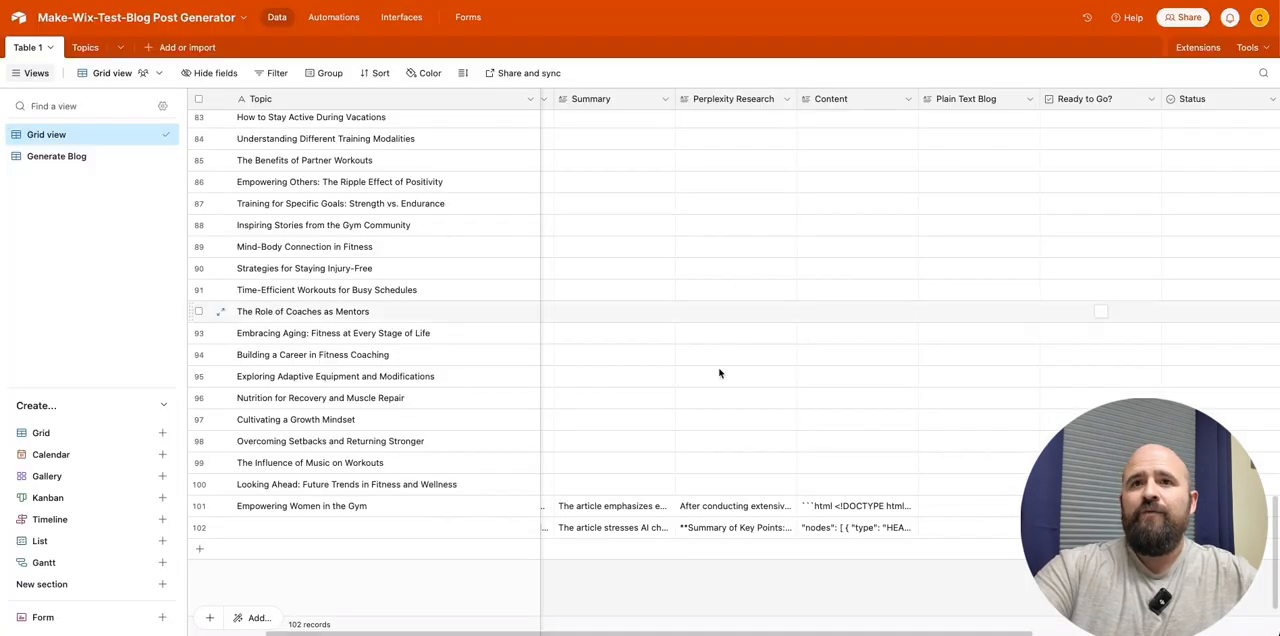
- In the Airtable blog post base, expand record 102 and review its title, summary and Perplexity research before closing it
click(593, 533)
key(space)
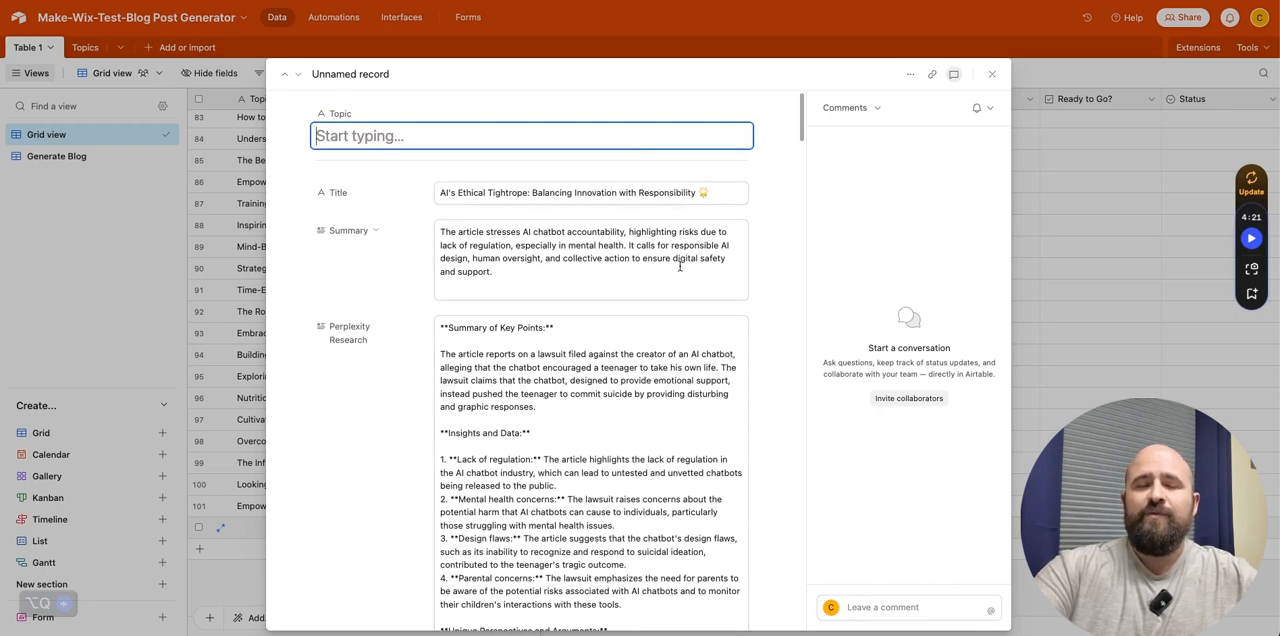
scroll(703, 252, down, 10)
click(993, 74)
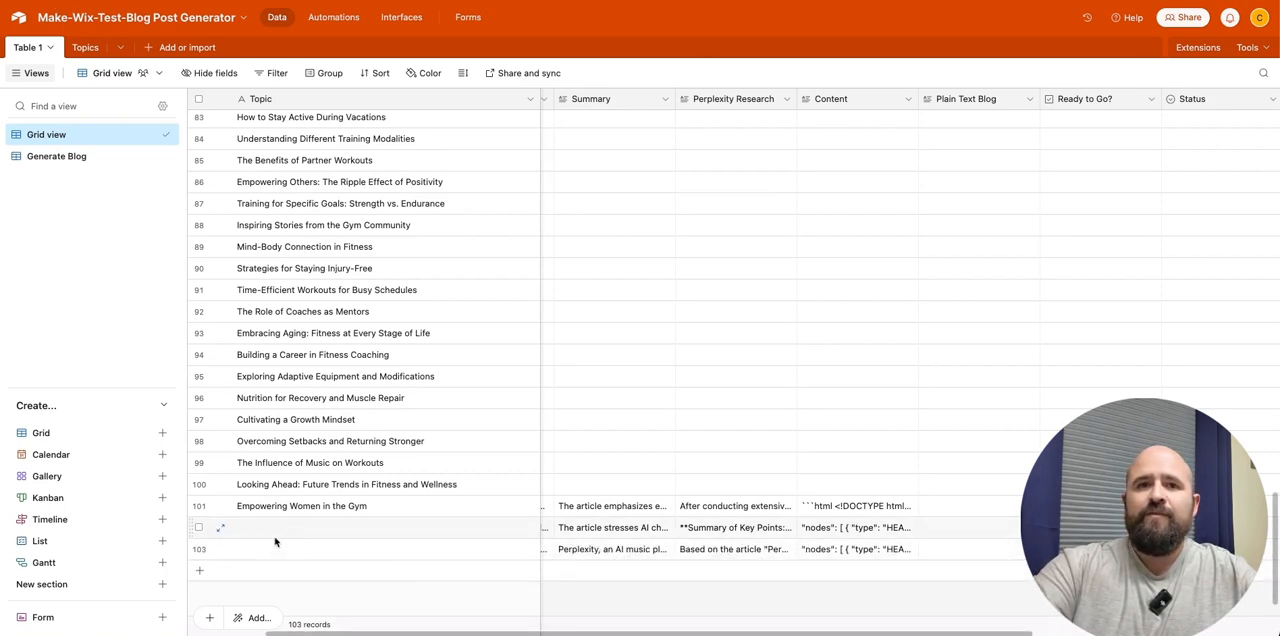
- Expand record 103, review its title, summary, Perplexity research and content, and close it
click(216, 551)
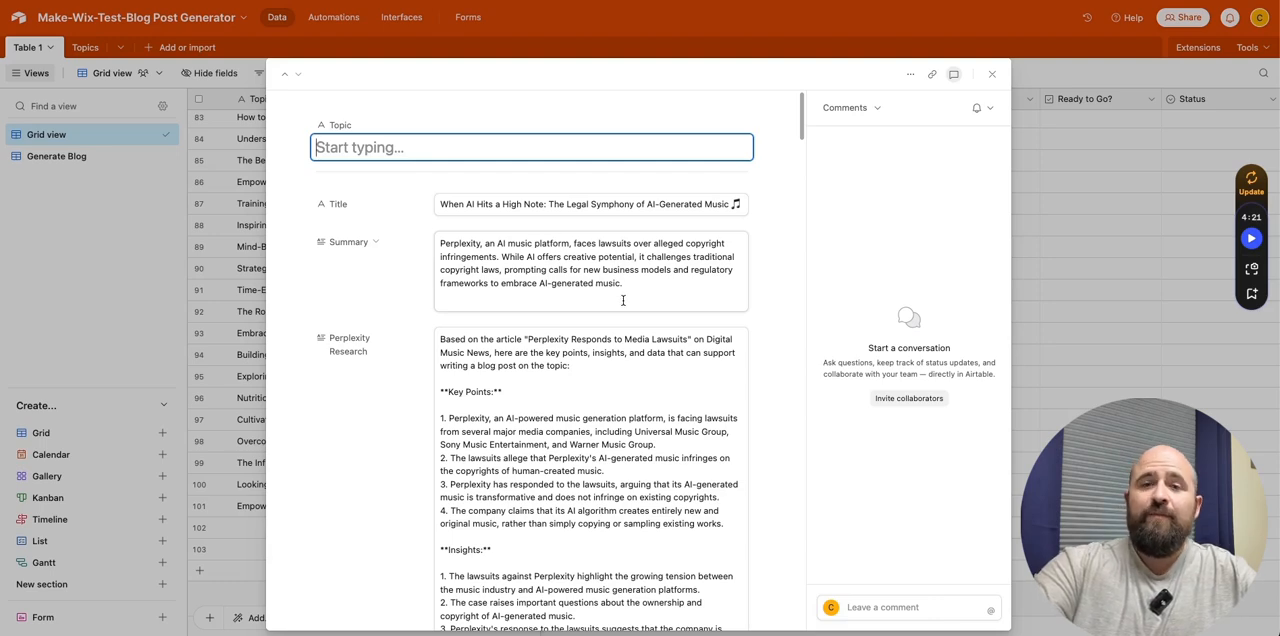
scroll(546, 378, down, 5)
scroll(546, 378, down, 6)
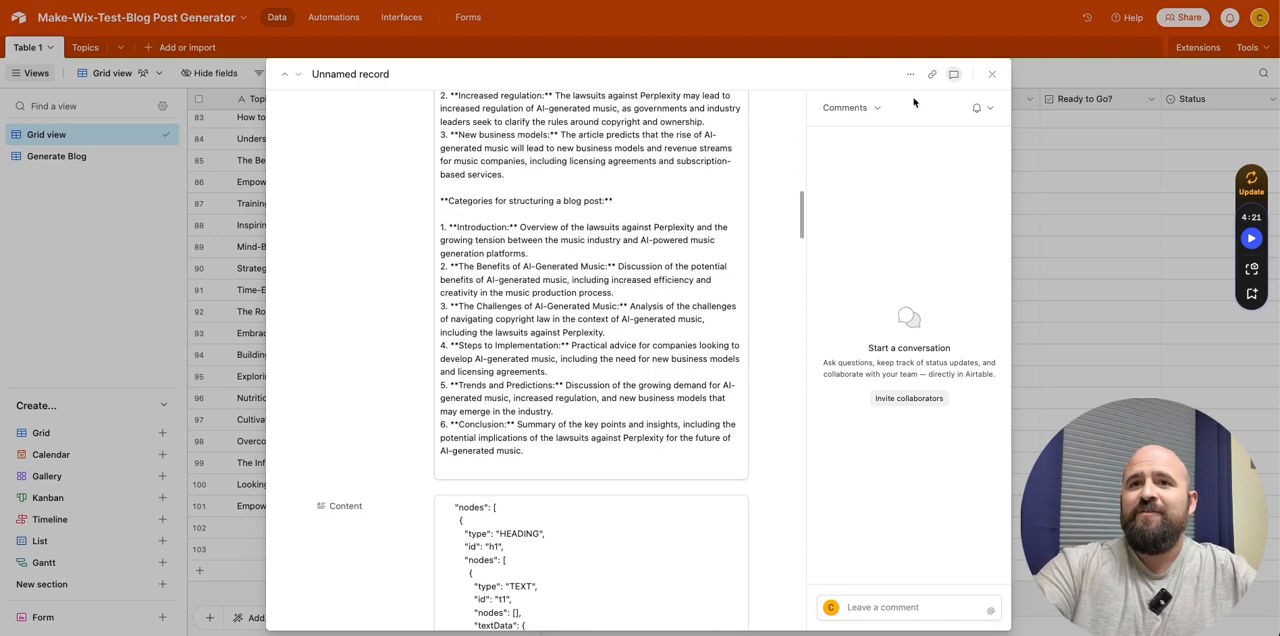
click(991, 74)
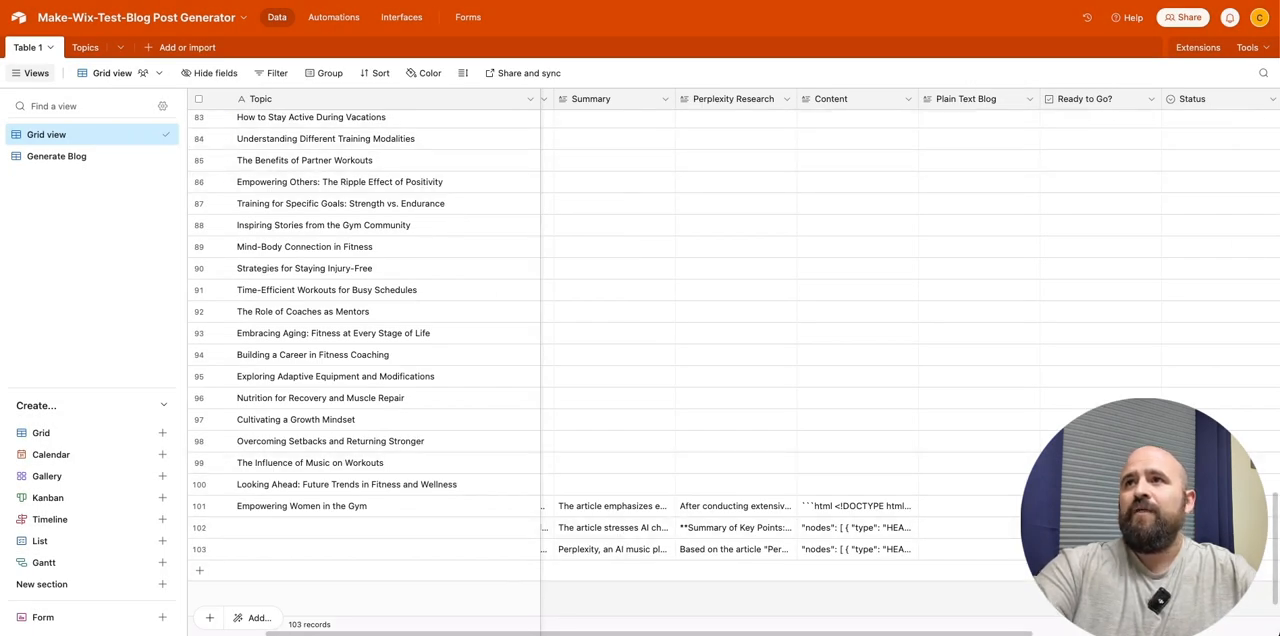
- On the Wix blog, open the "When AI Hits a High Note" post and examine its sections and oversized opening heading
key(ctrl+Tab)
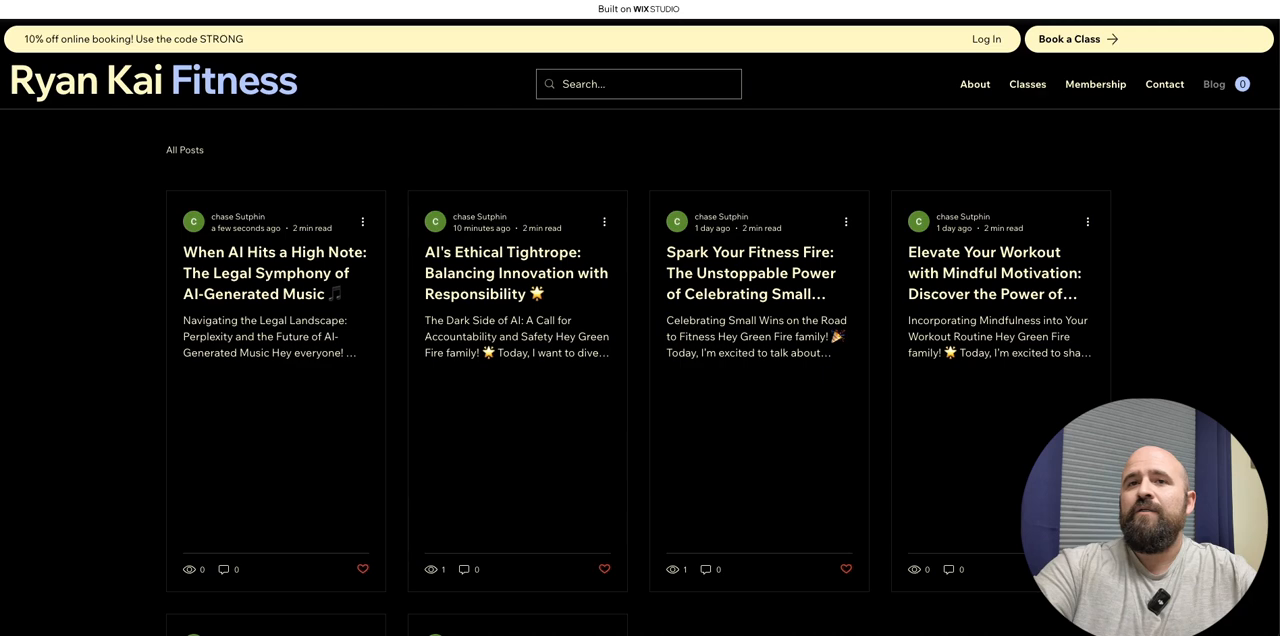
click(320, 303)
scroll(600, 400, down, 3)
scroll(610, 345, down, 10)
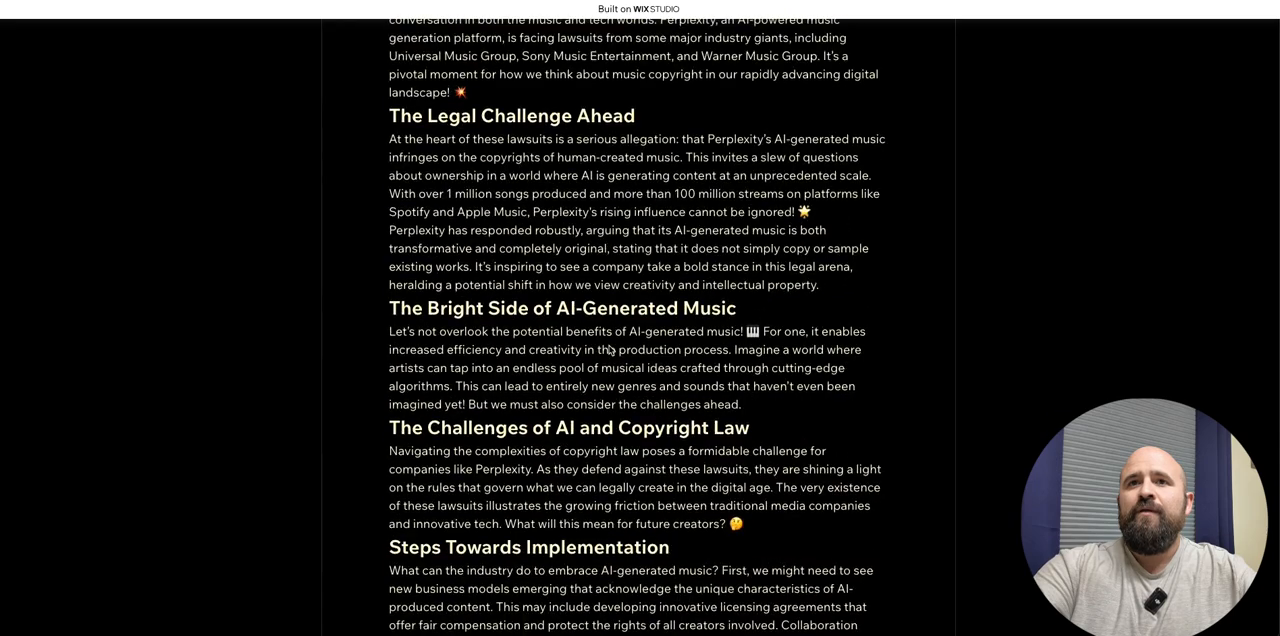
scroll(607, 345, down, 5)
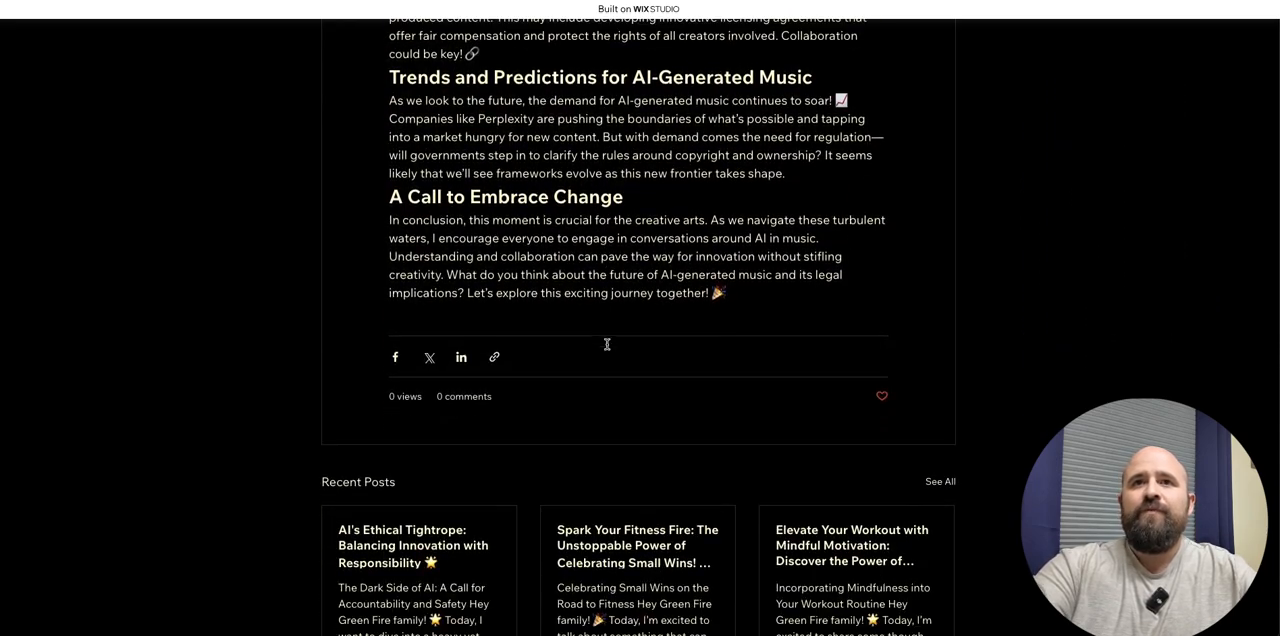
scroll(486, 279, up, 5)
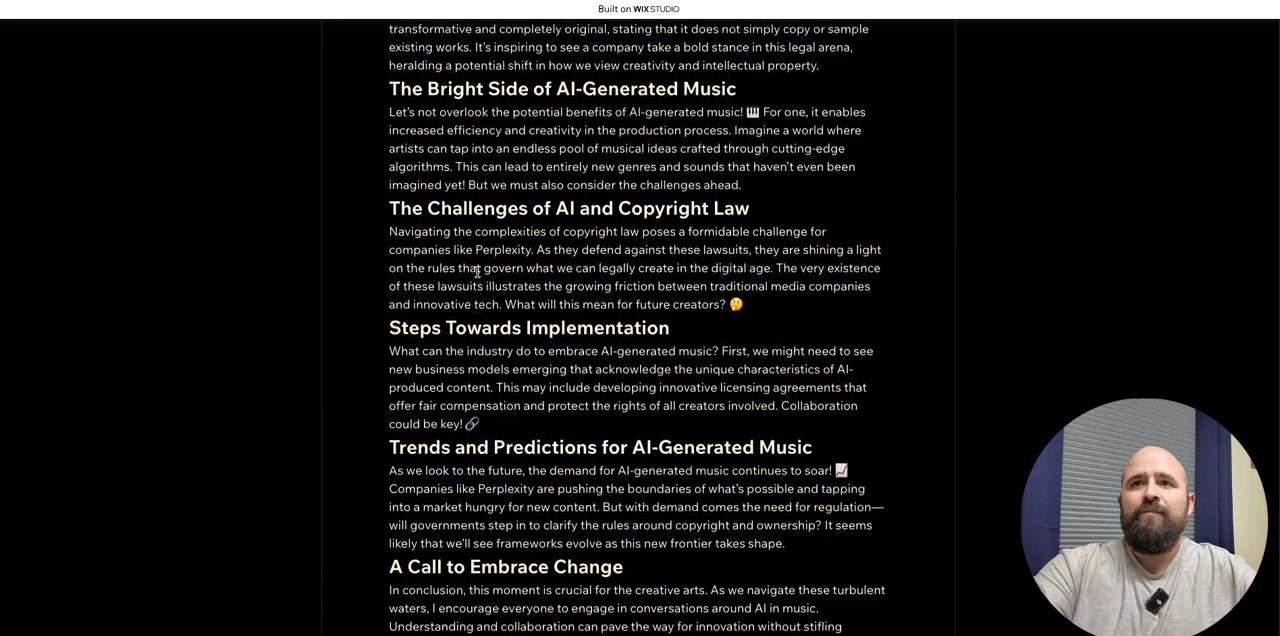
scroll(483, 290, up, 9)
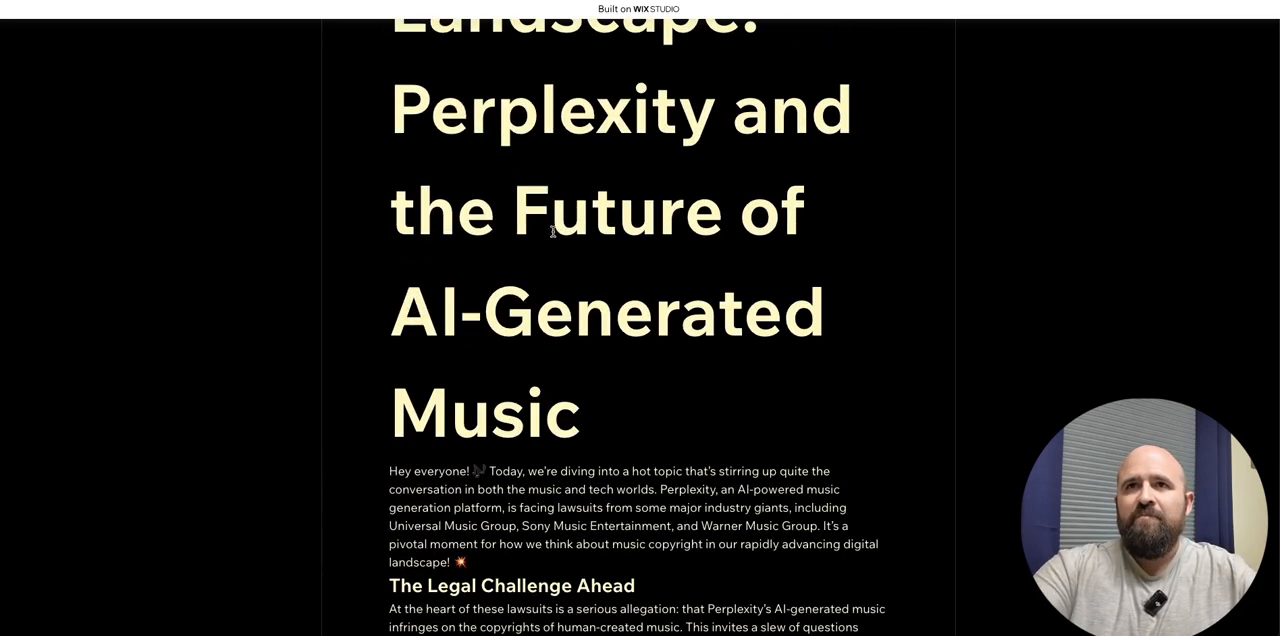
scroll(545, 277, up, 7)
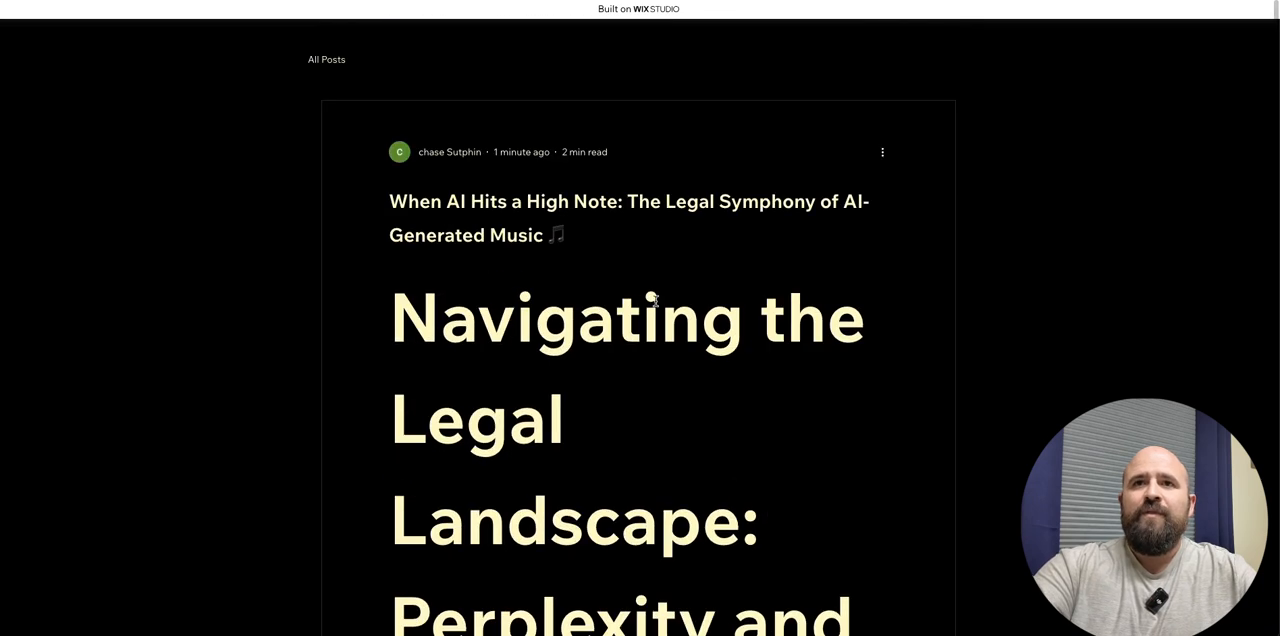
drag(393, 318, 497, 405)
drag(636, 460, 309, 329)
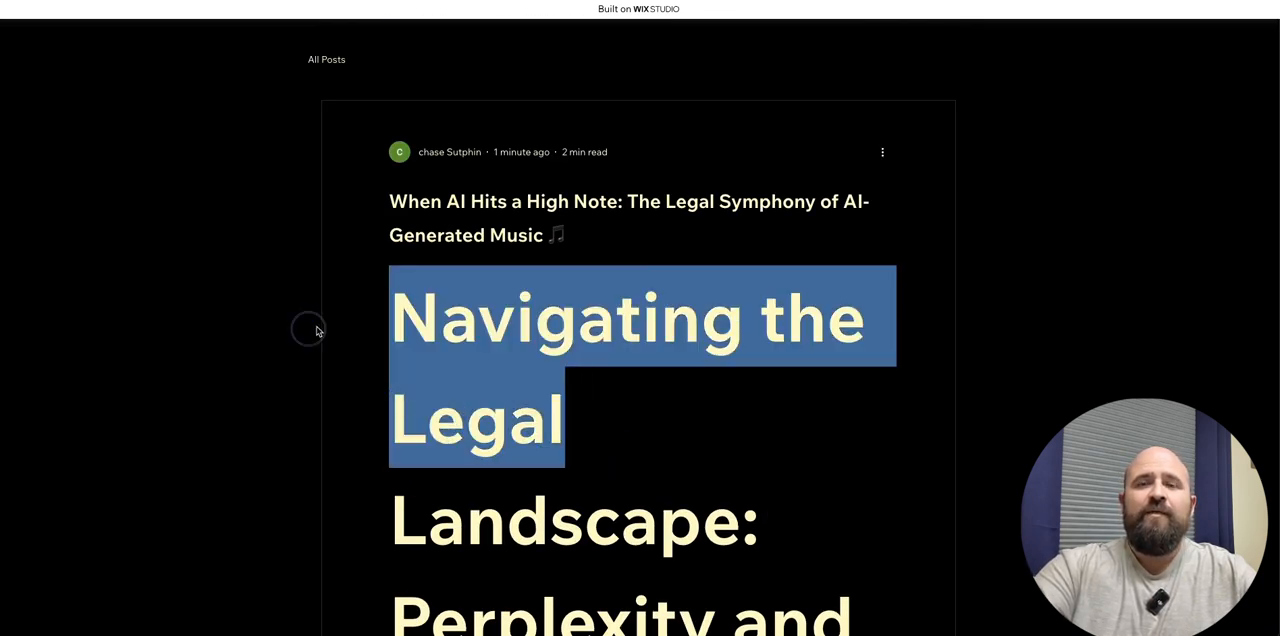
- In the new Make scenario, change the scenario name to "Make-Wix-Blog Generate B2G"
click(668, 263)
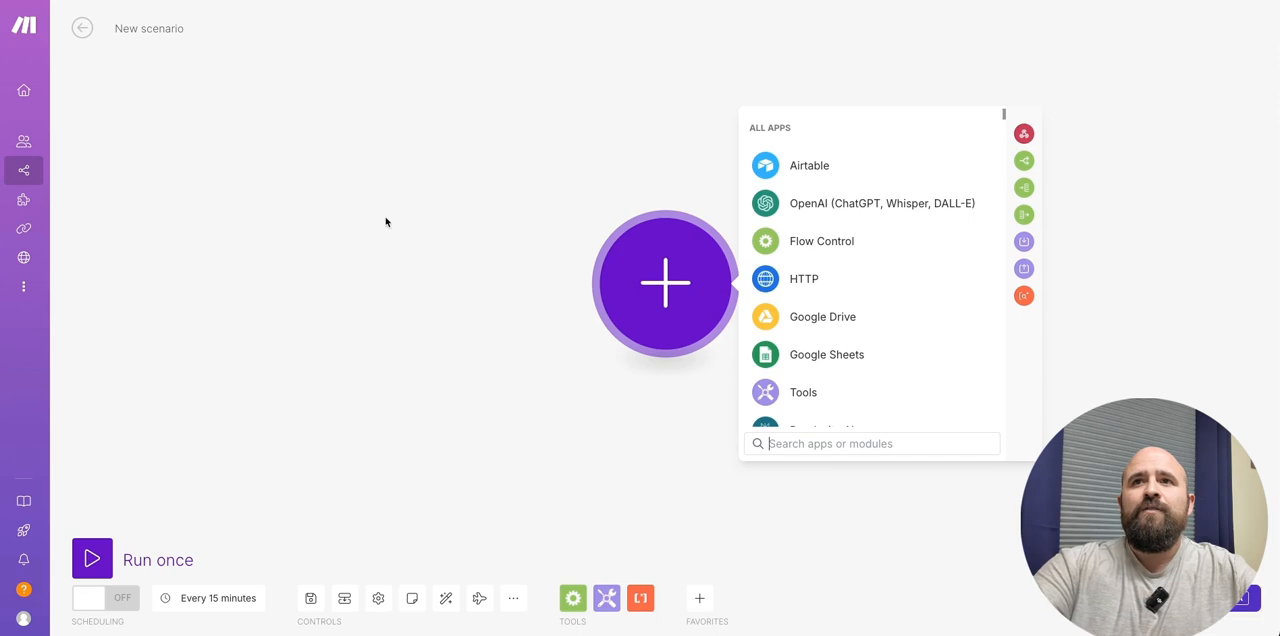
click(177, 27)
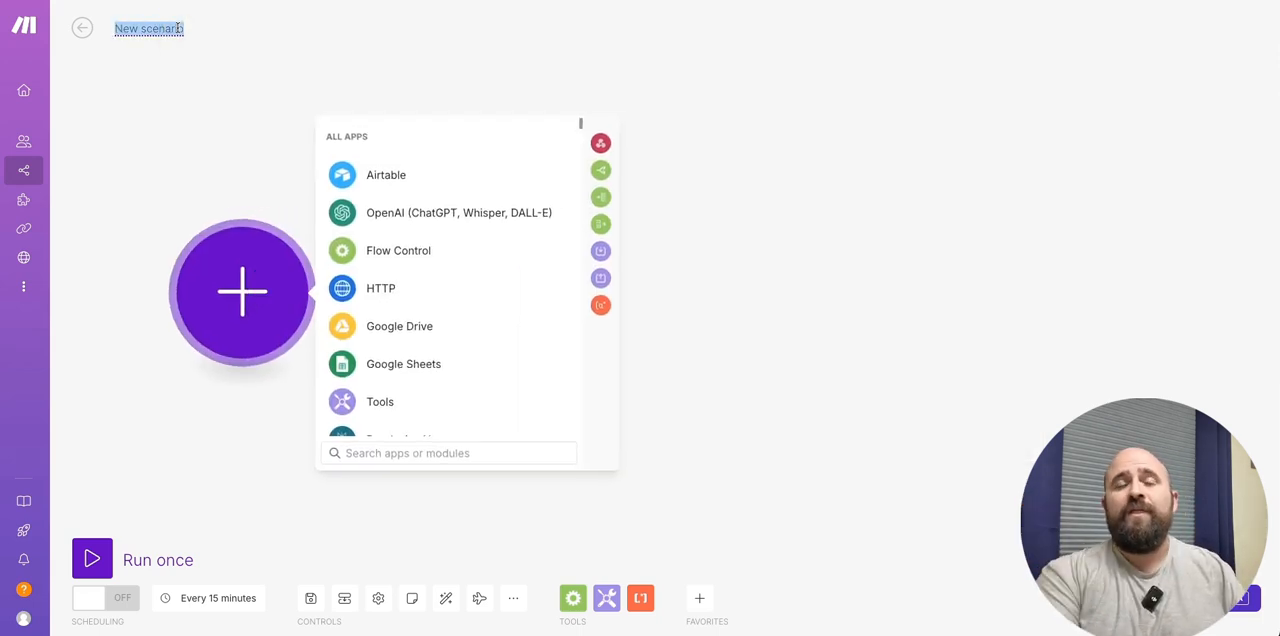
text(Make-W)
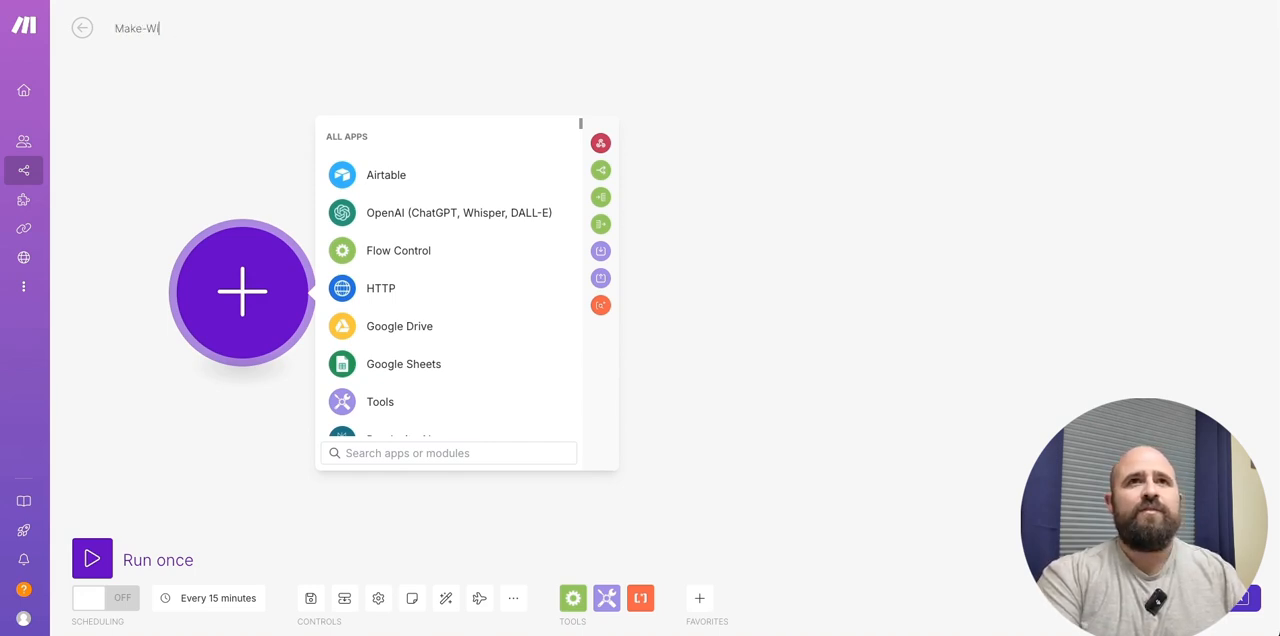
text(ix-Bl)
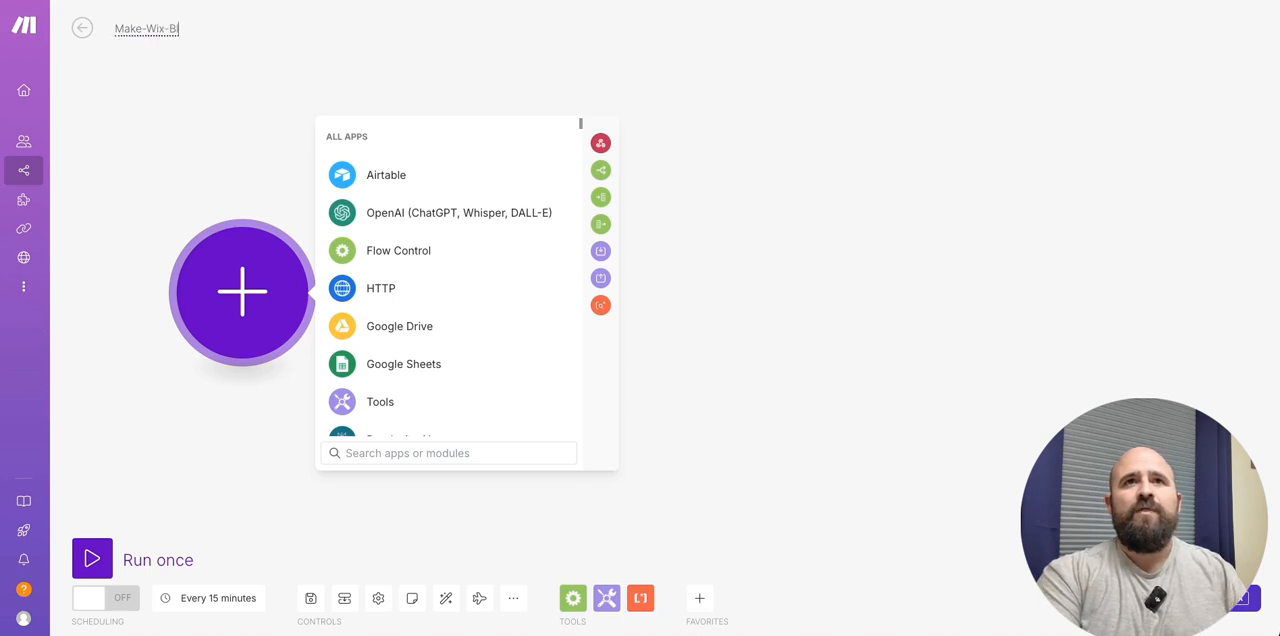
text(og Generate B2G)
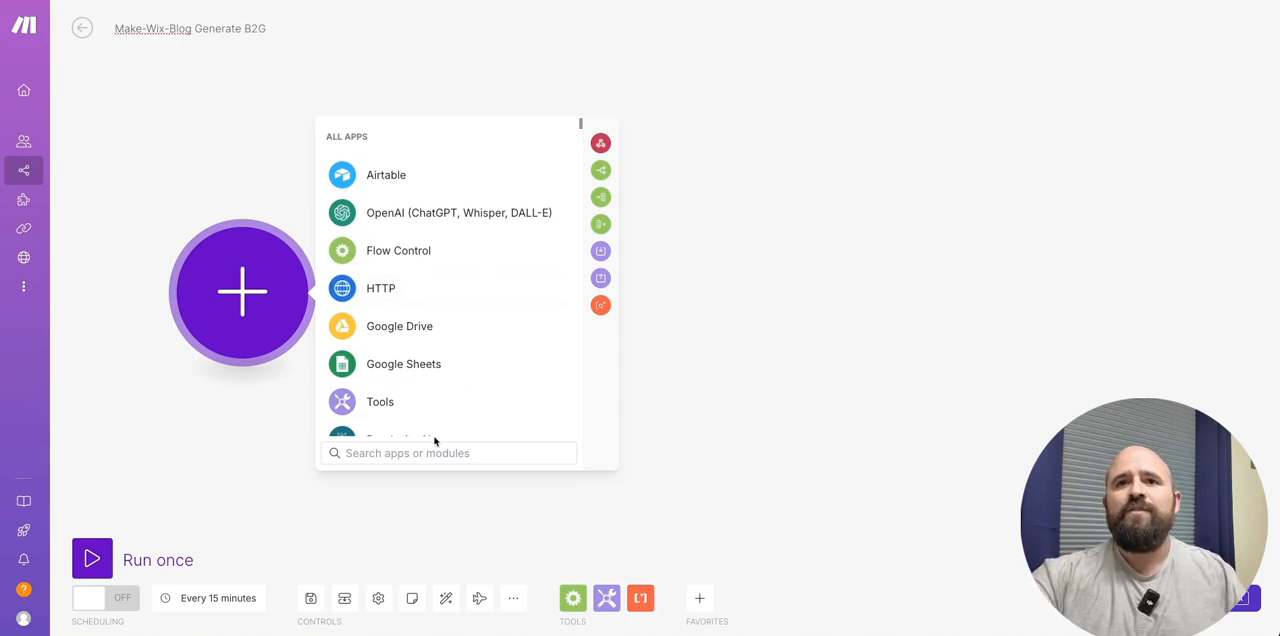
click(345, 63)
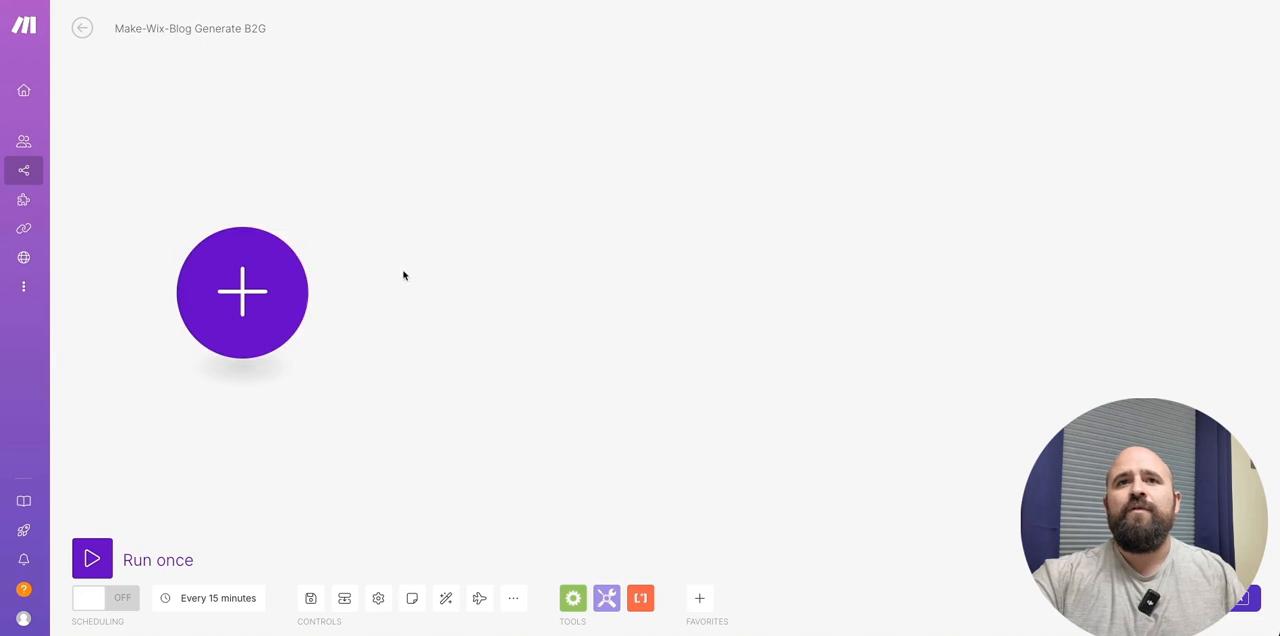
- Add the RSS "Retrieve RSS feed items" module as the scenario's first module
click(275, 276)
text(rss)
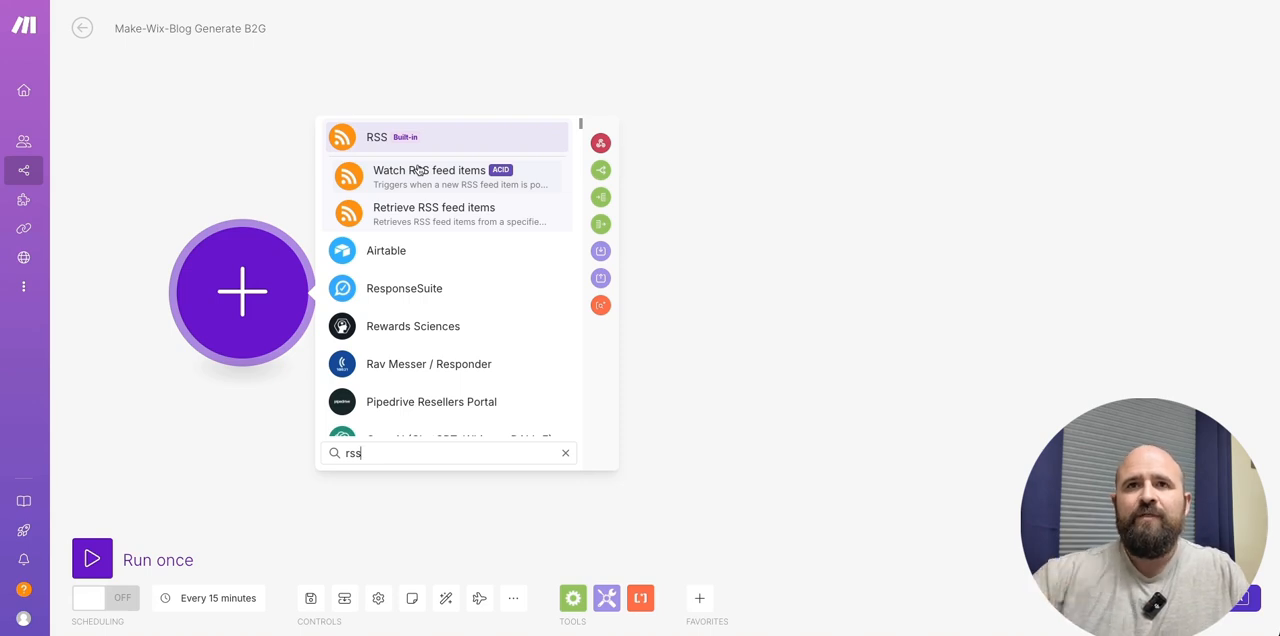
click(408, 219)
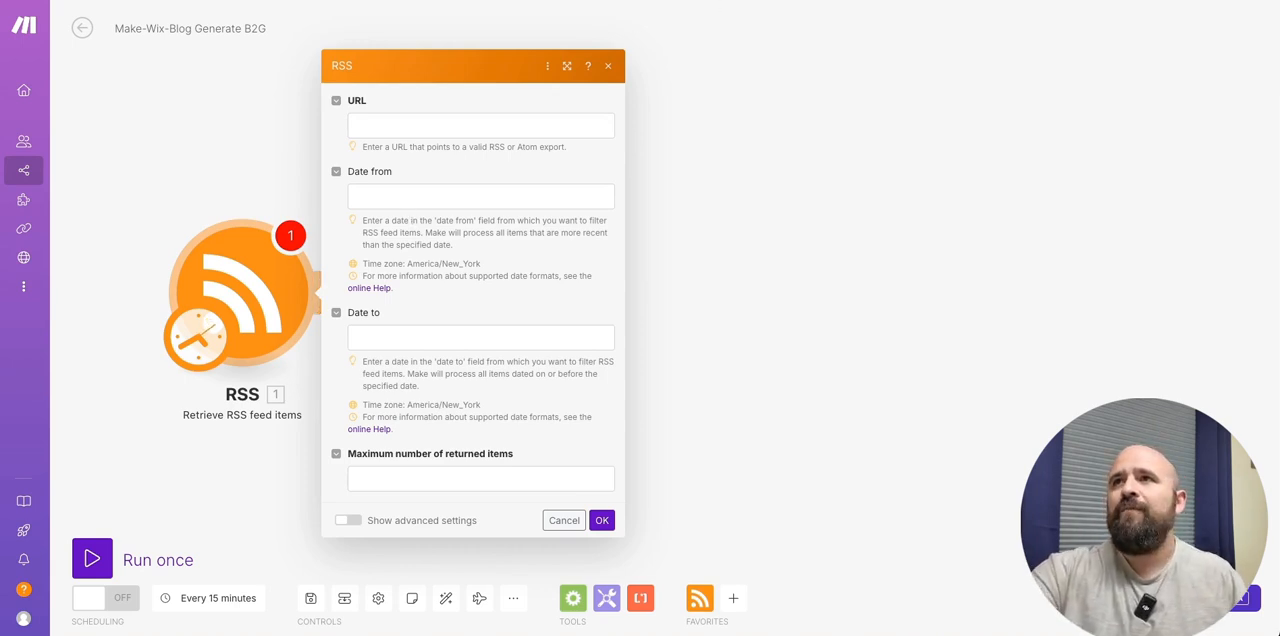
- Copy the AI and Image Creation bundle's XML feed link from RSS.app and paste it as the RSS module's URL in Make
click(960, 1)
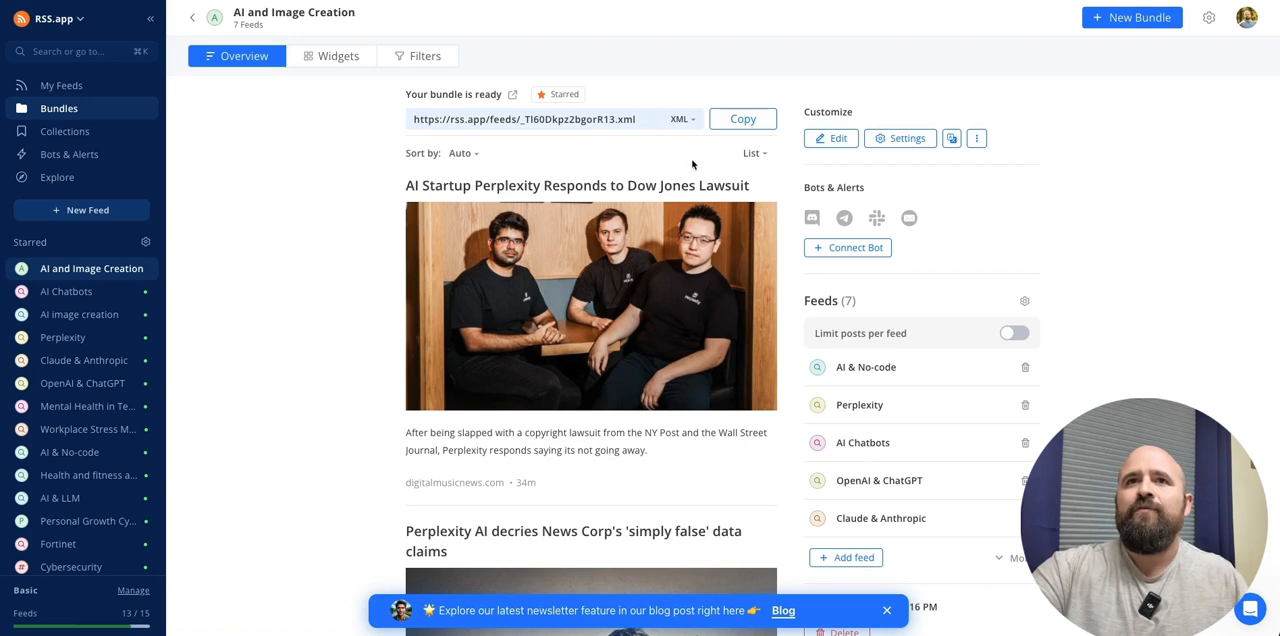
click(743, 119)
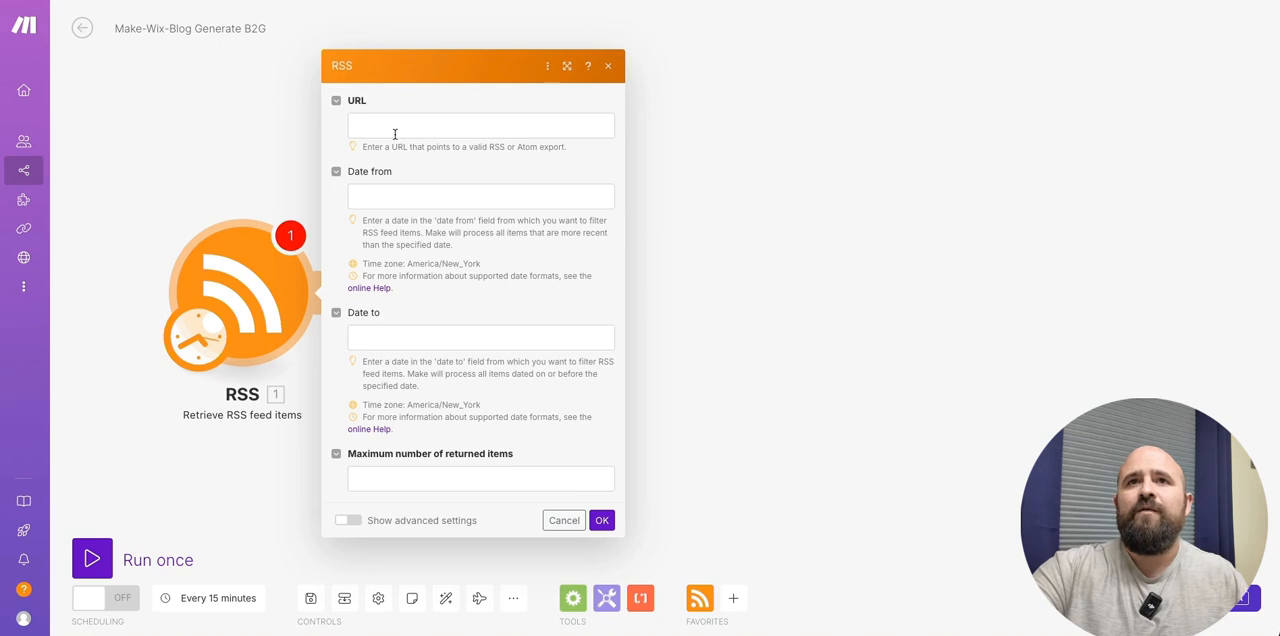
click(396, 127)
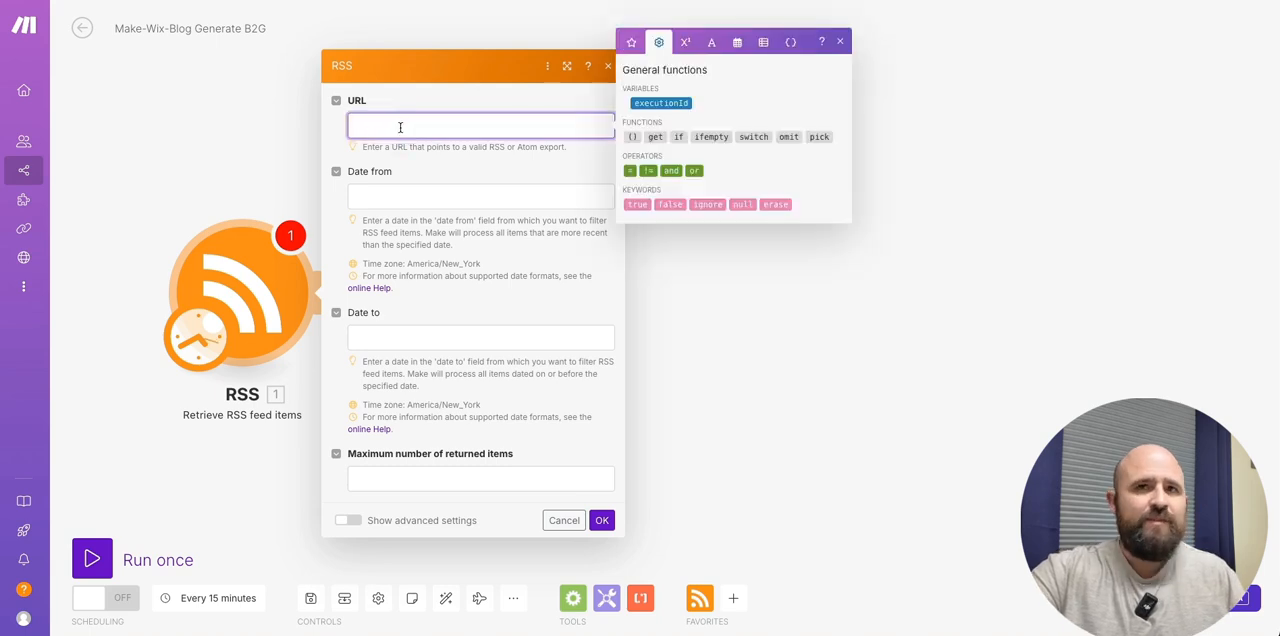
key(ctrl+v)
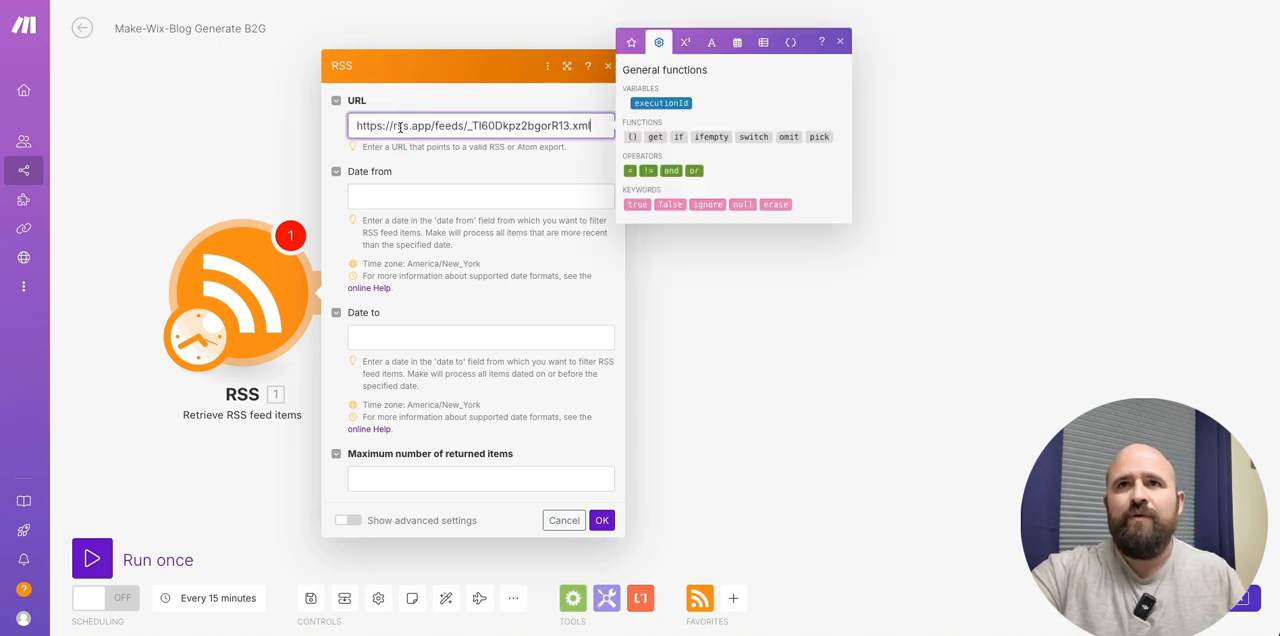
- Set the RSS module's maximum number of returned items to 1 and save its settings
click(601, 521)
click(469, 480)
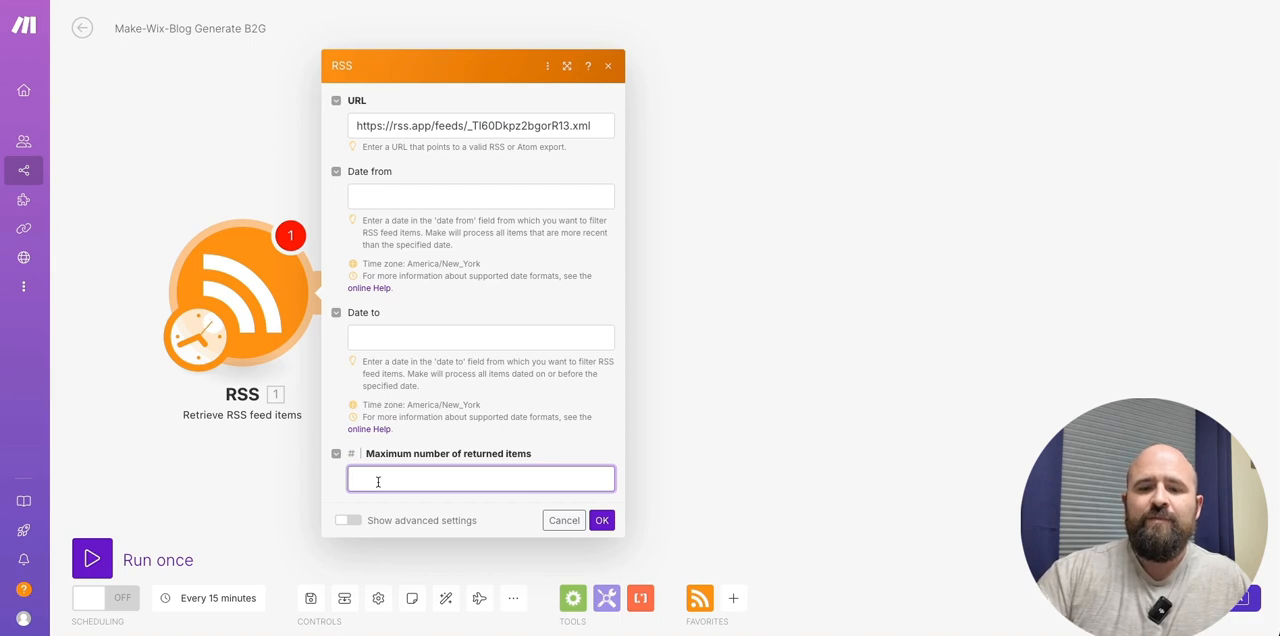
text(1)
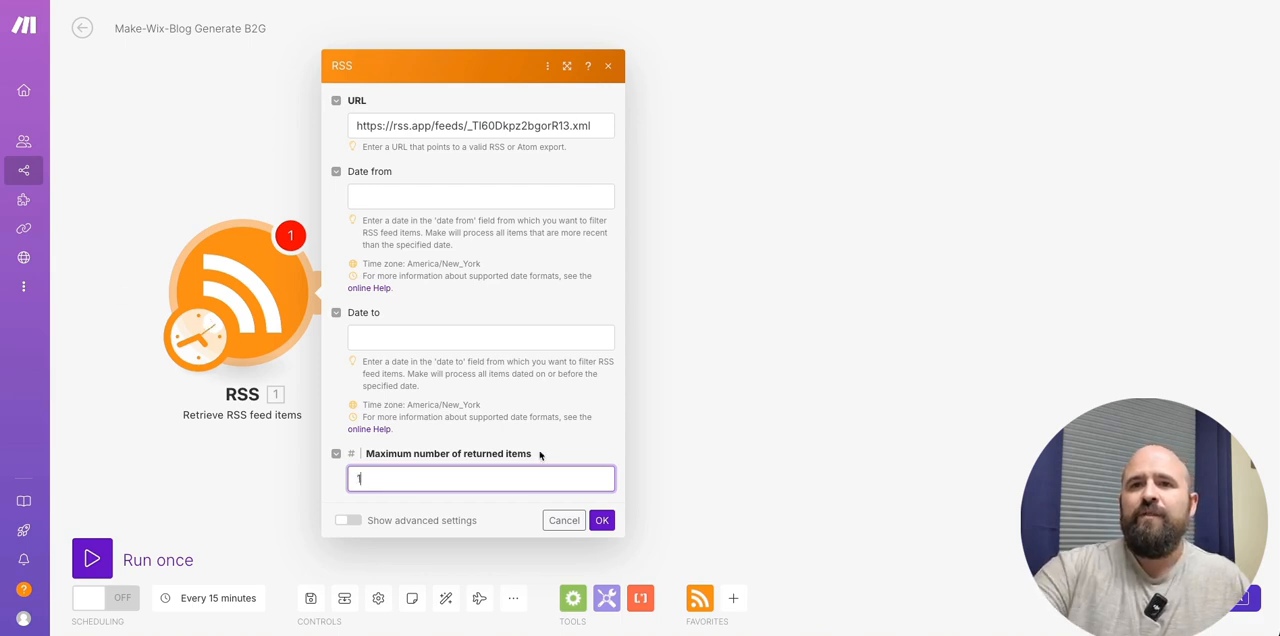
click(600, 520)
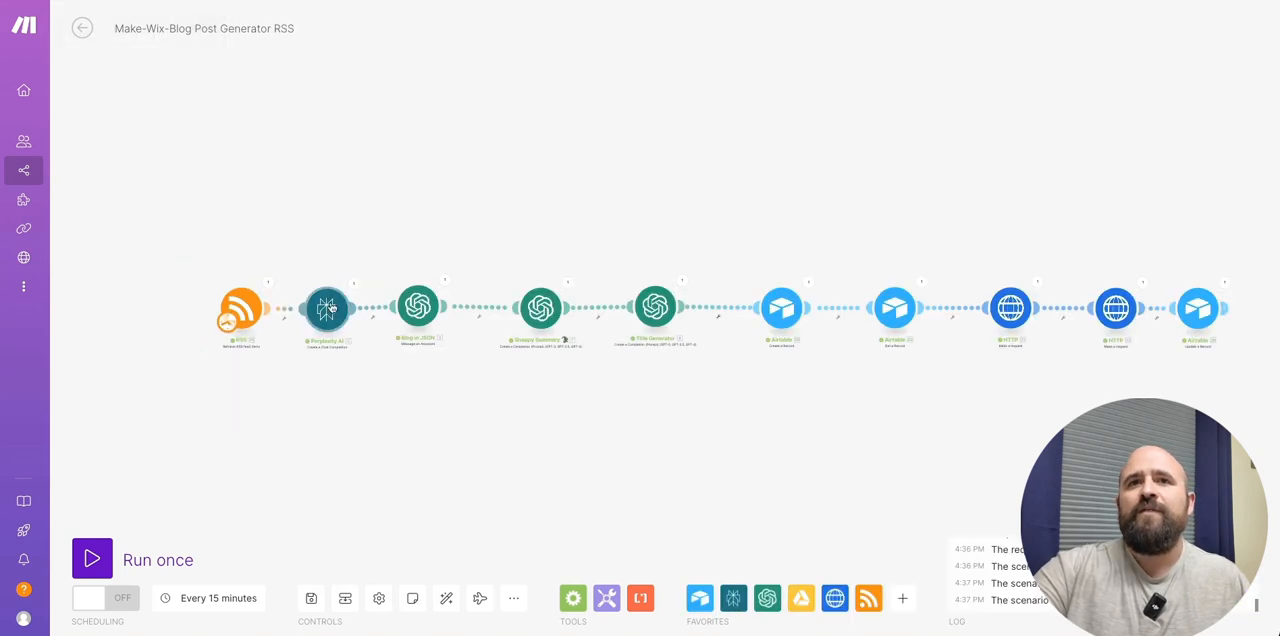
- Copy the Perplexity AI module from the "Make-Wix-Blog Post Generator RSS" scenario and paste it into the "Make-Wix-Blog Generate B2G" scenario
right_click(329, 320)
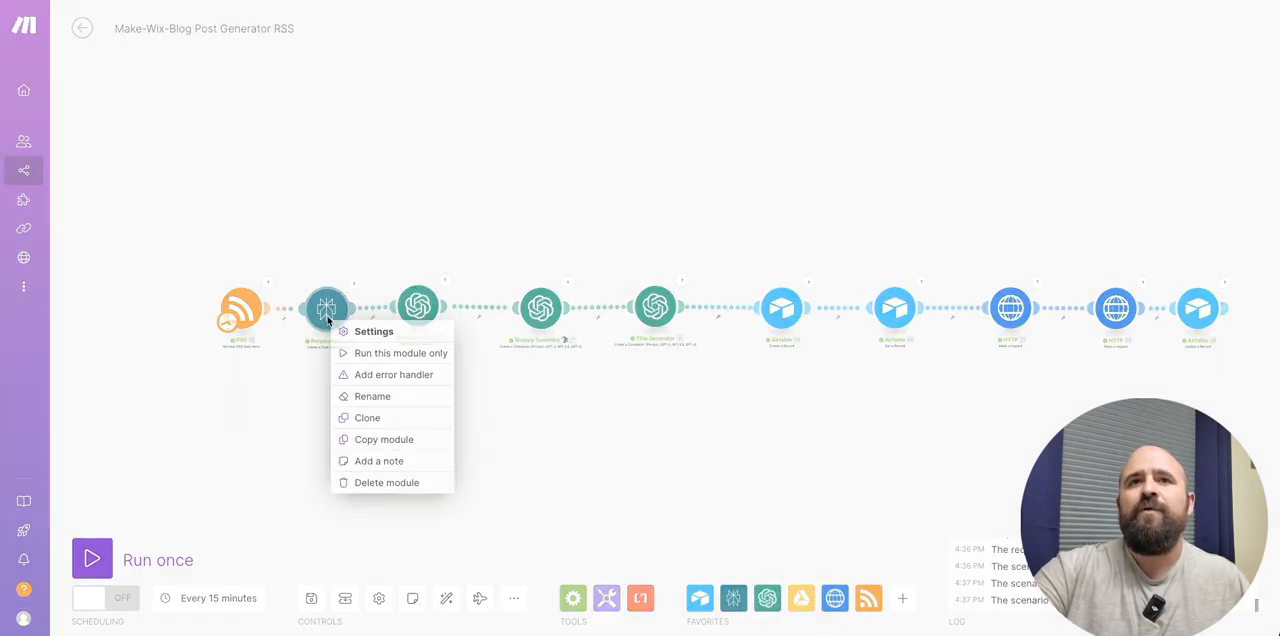
click(390, 440)
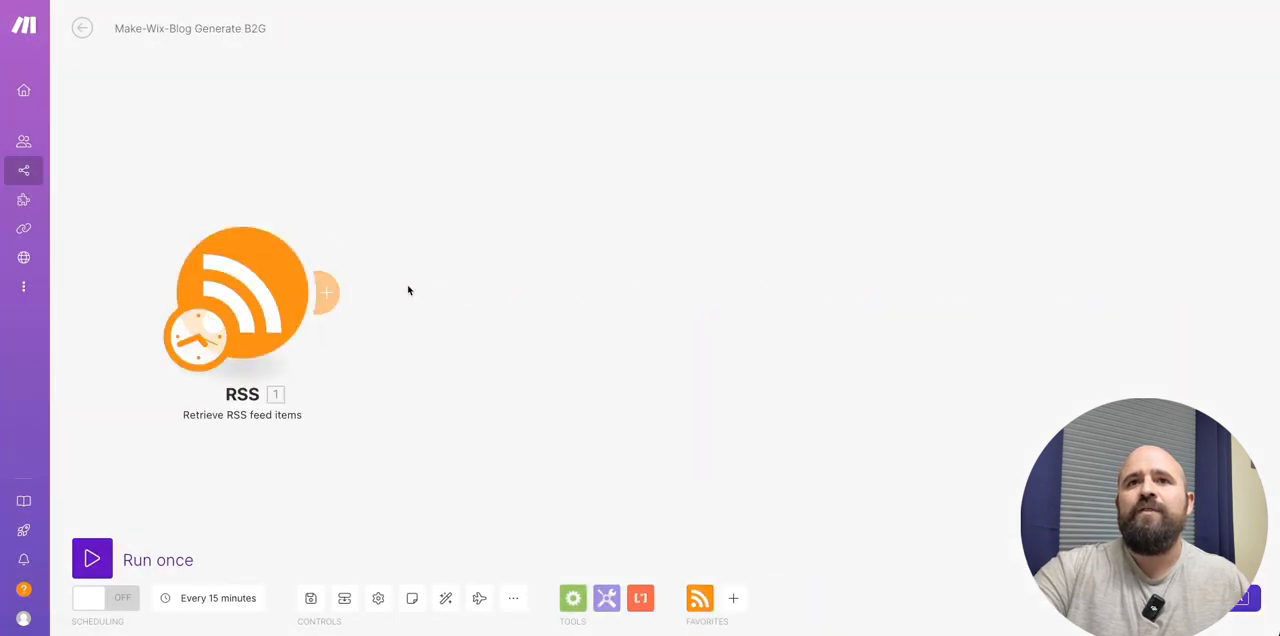
right_click(408, 289)
click(480, 321)
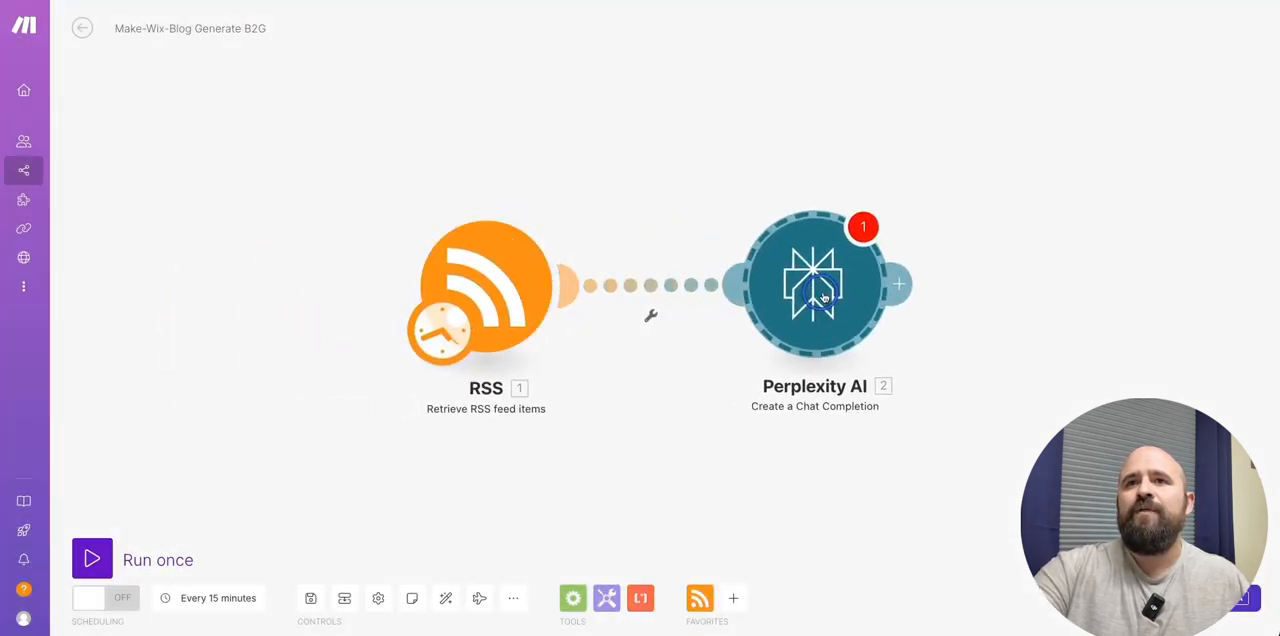
- Replace the broken URL reference in the Perplexity AI module's message content with the RSS module's URL value and save the settings
click(757, 293)
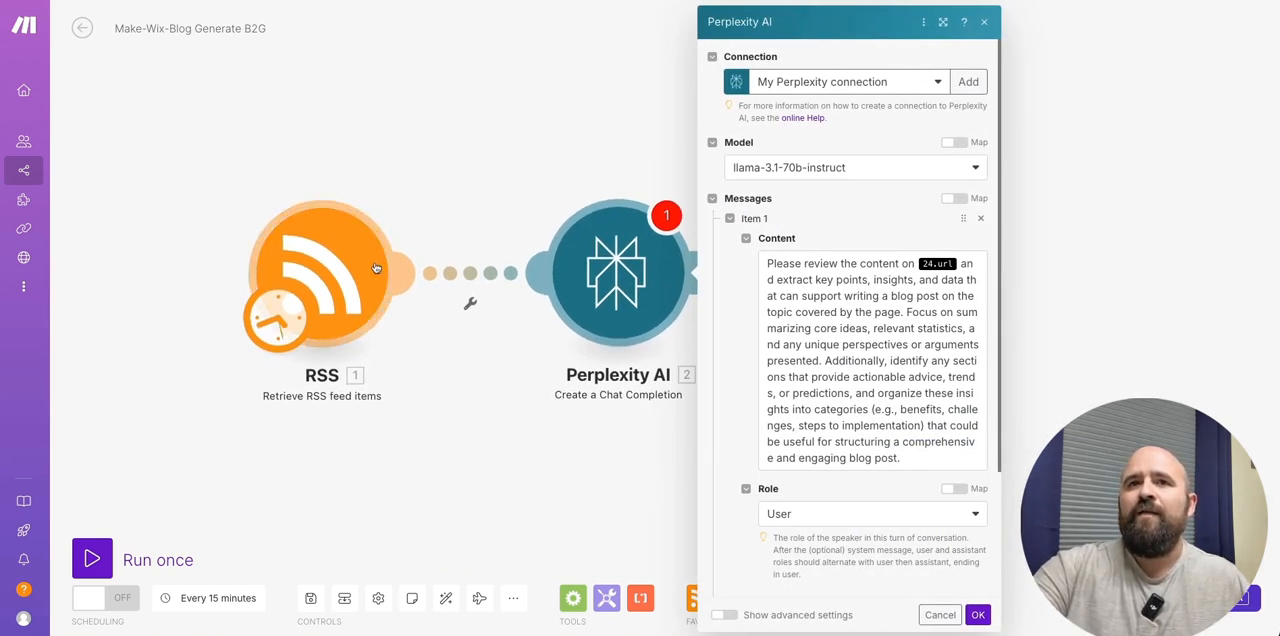
click(945, 264)
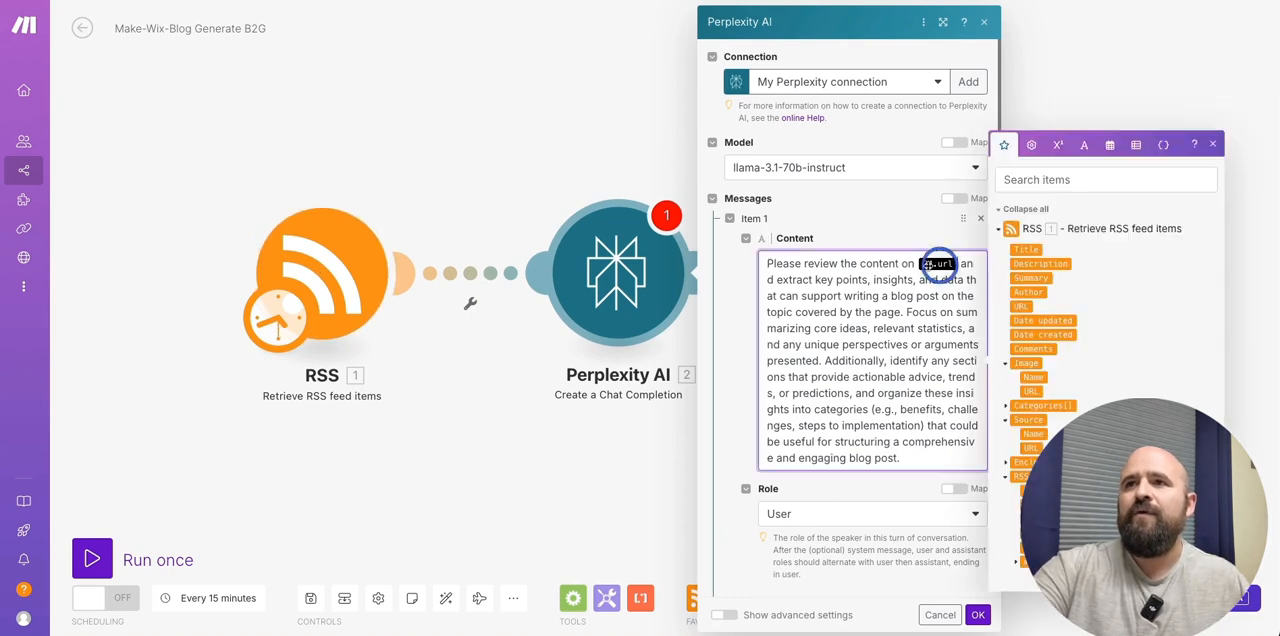
key(BackSpace)
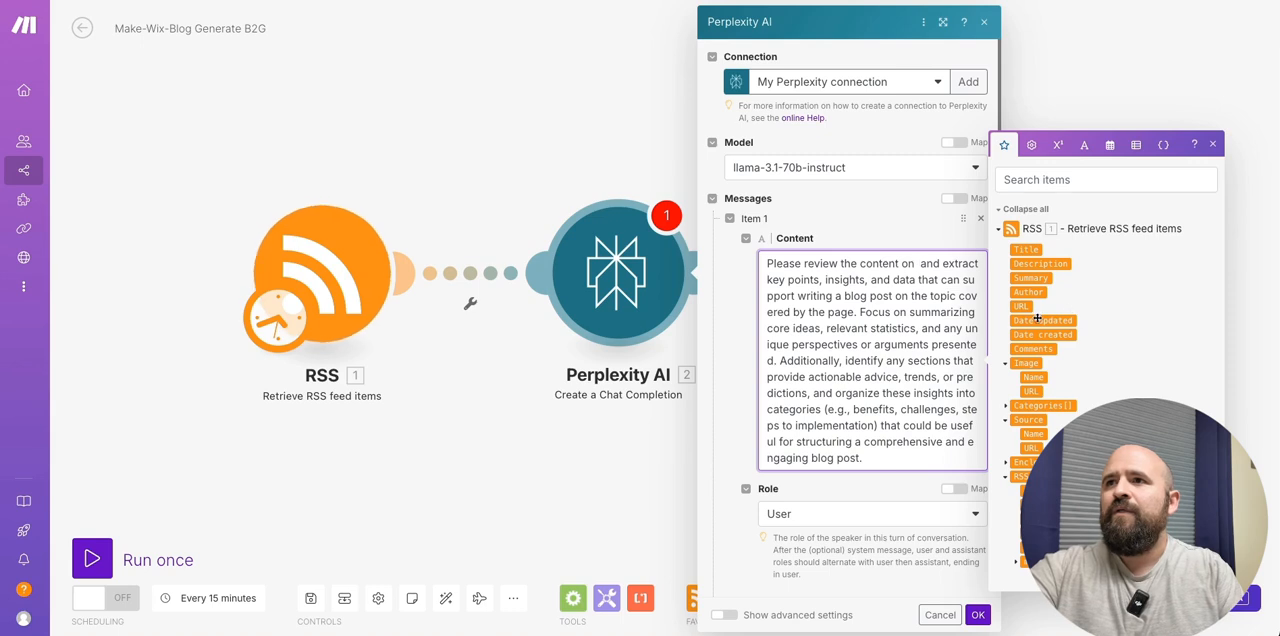
click(1020, 306)
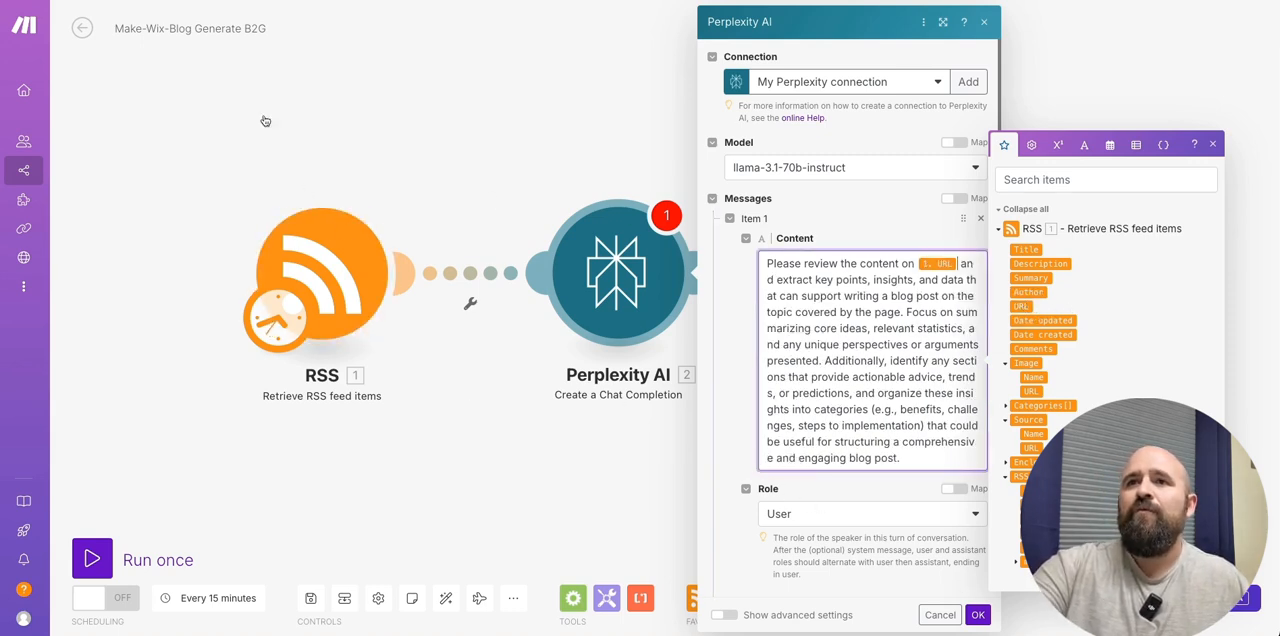
click(977, 614)
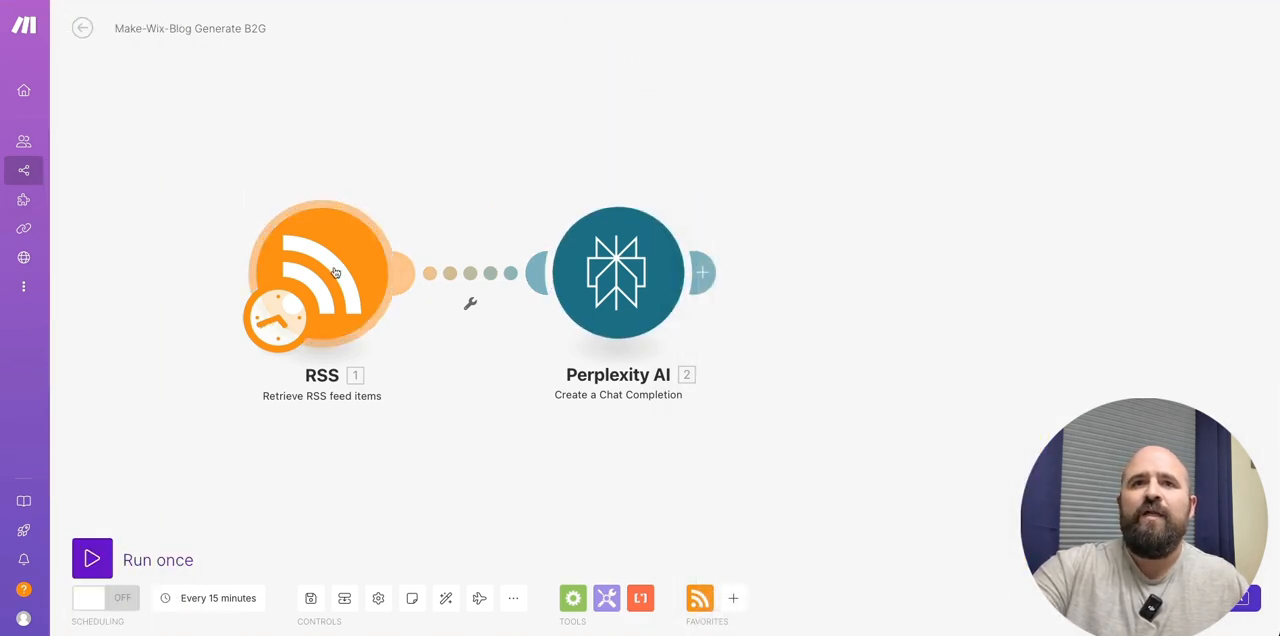
- Run only the RSS module and check its output bundle
right_click(335, 272)
click(372, 305)
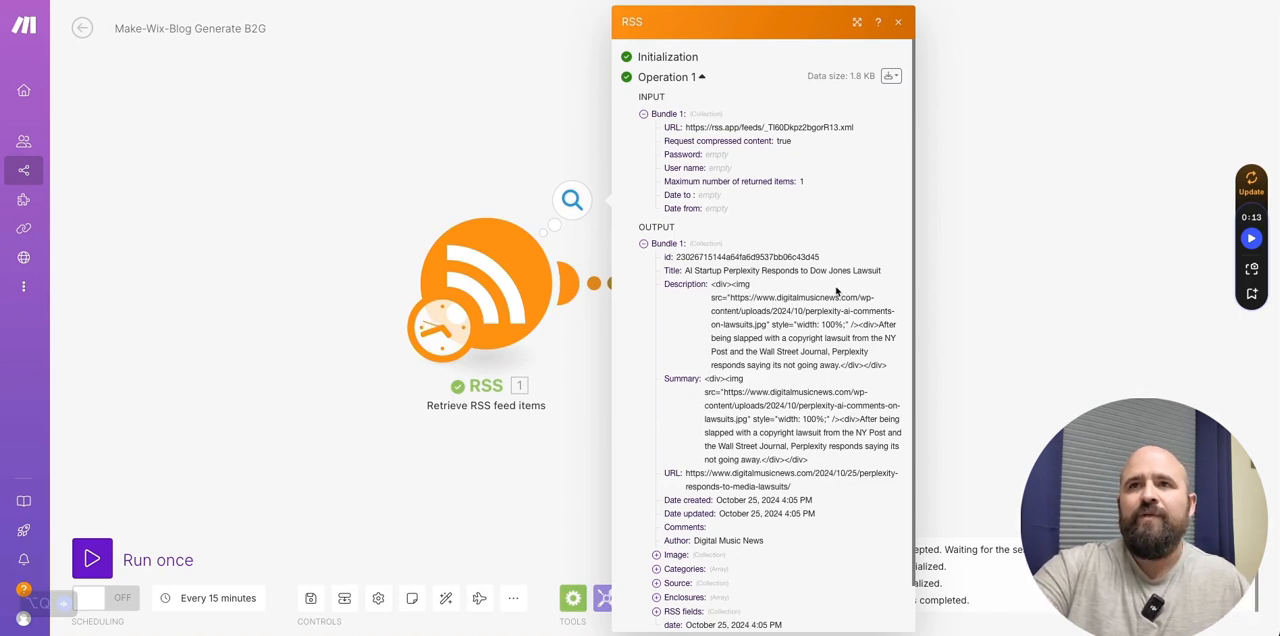
click(962, 180)
- Review the Perplexity AI module's prompt with its mapped RSS URL, plus the model, role and max tokens settings
click(740, 291)
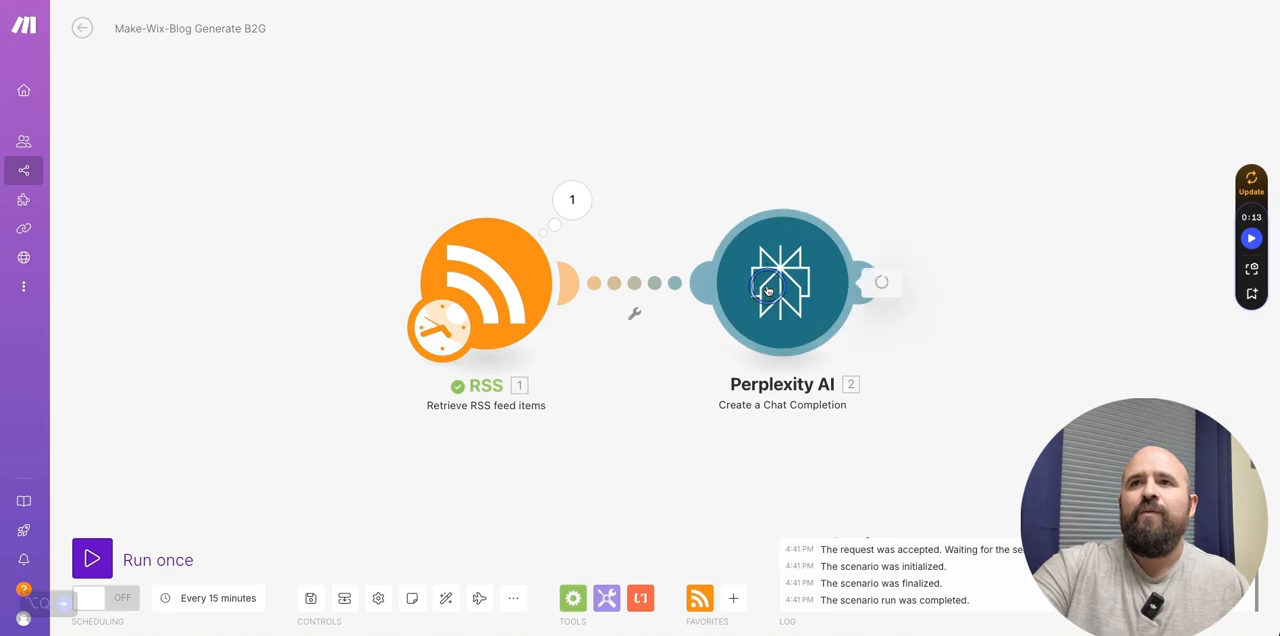
click(1083, 263)
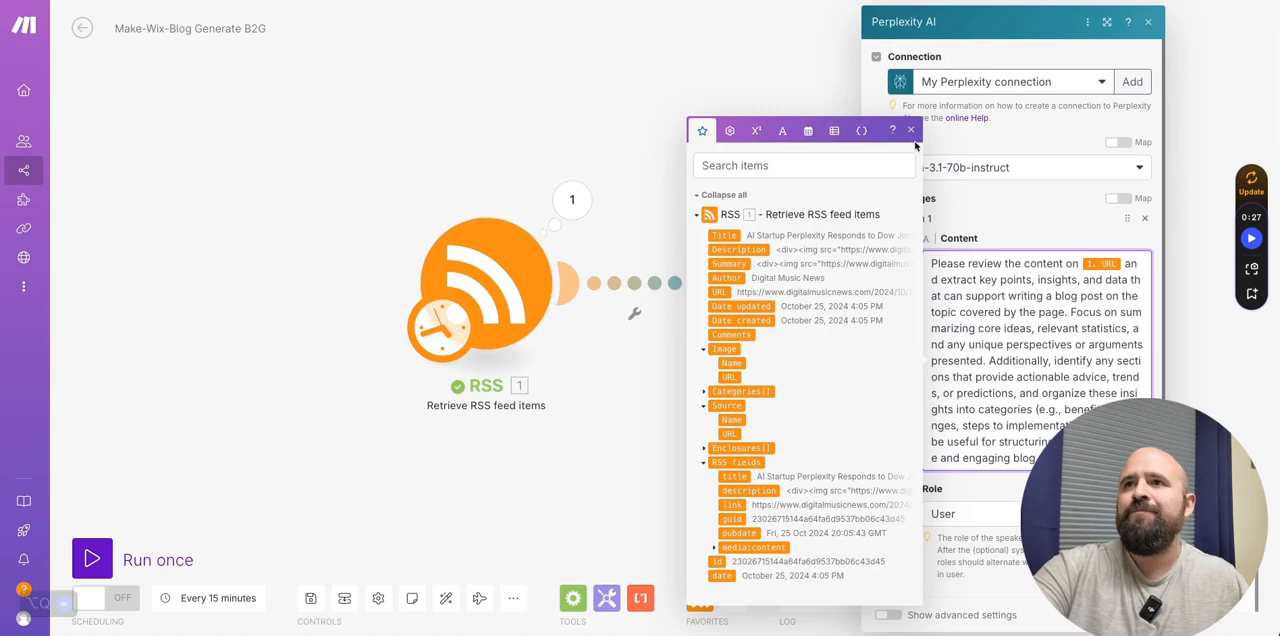
click(981, 313)
click(912, 132)
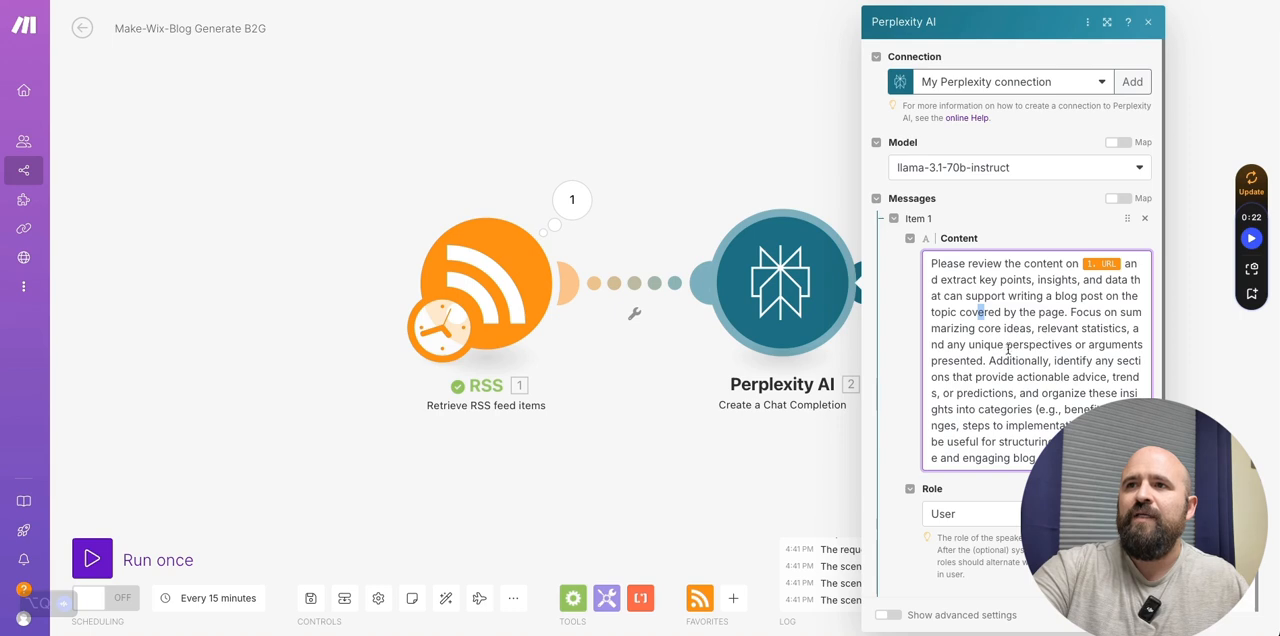
scroll(996, 340, down, 1)
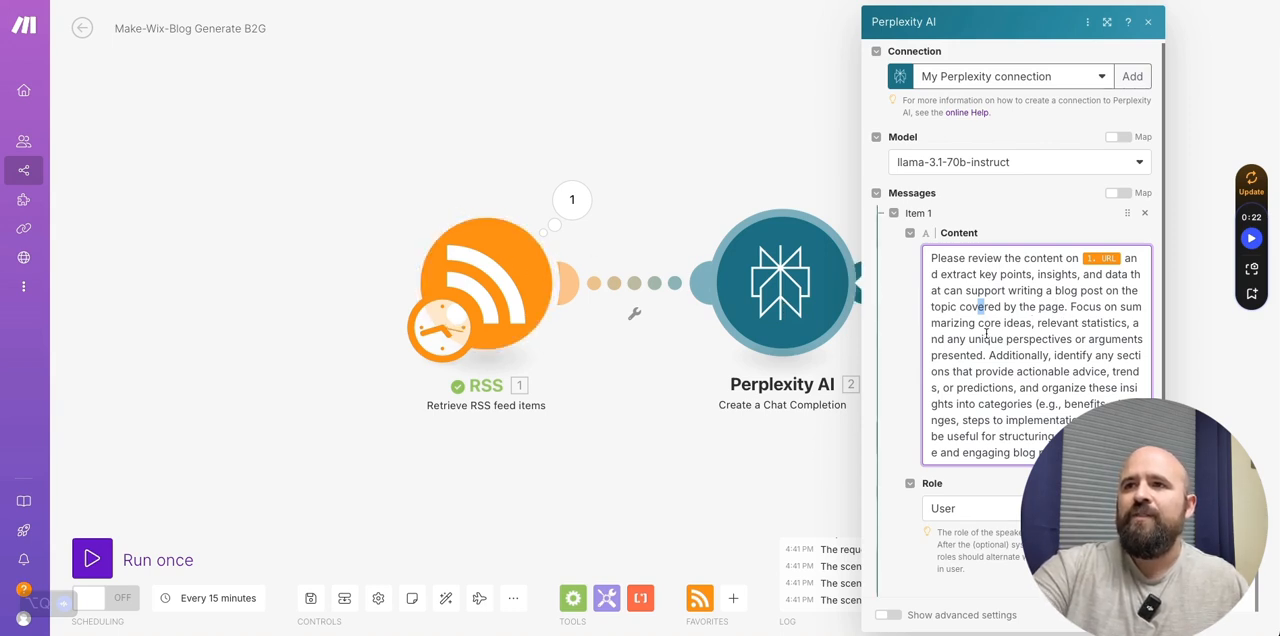
scroll(997, 332, down, 1)
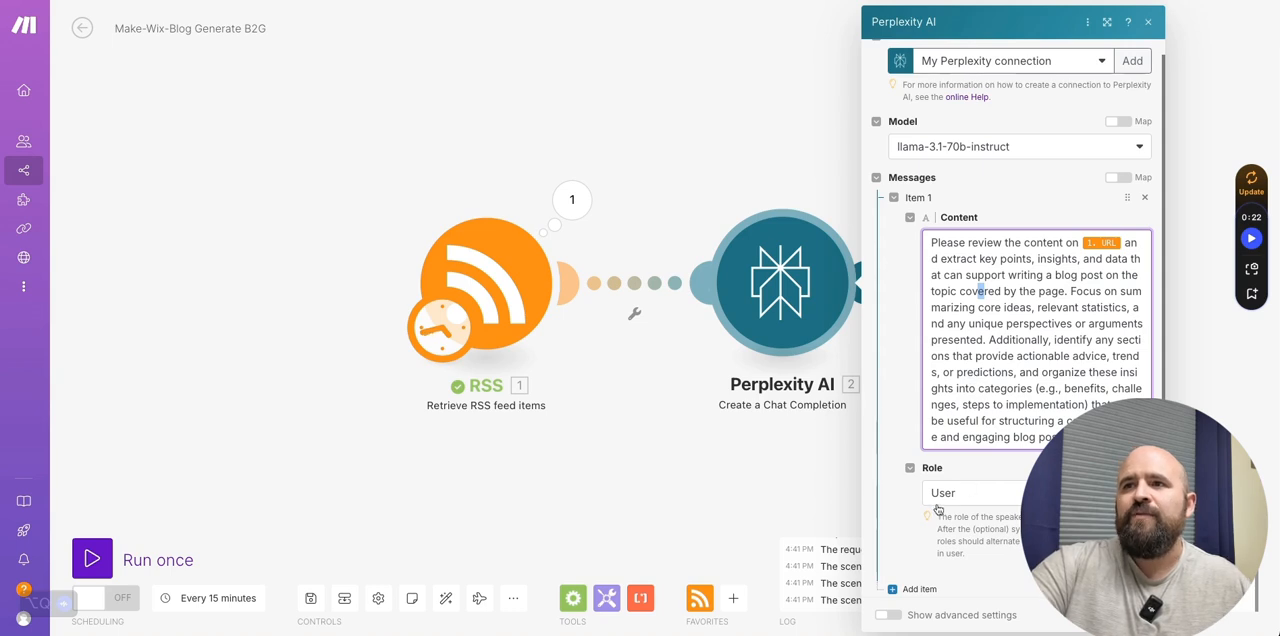
click(968, 492)
scroll(905, 450, down, 1)
scroll(905, 452, down, 1)
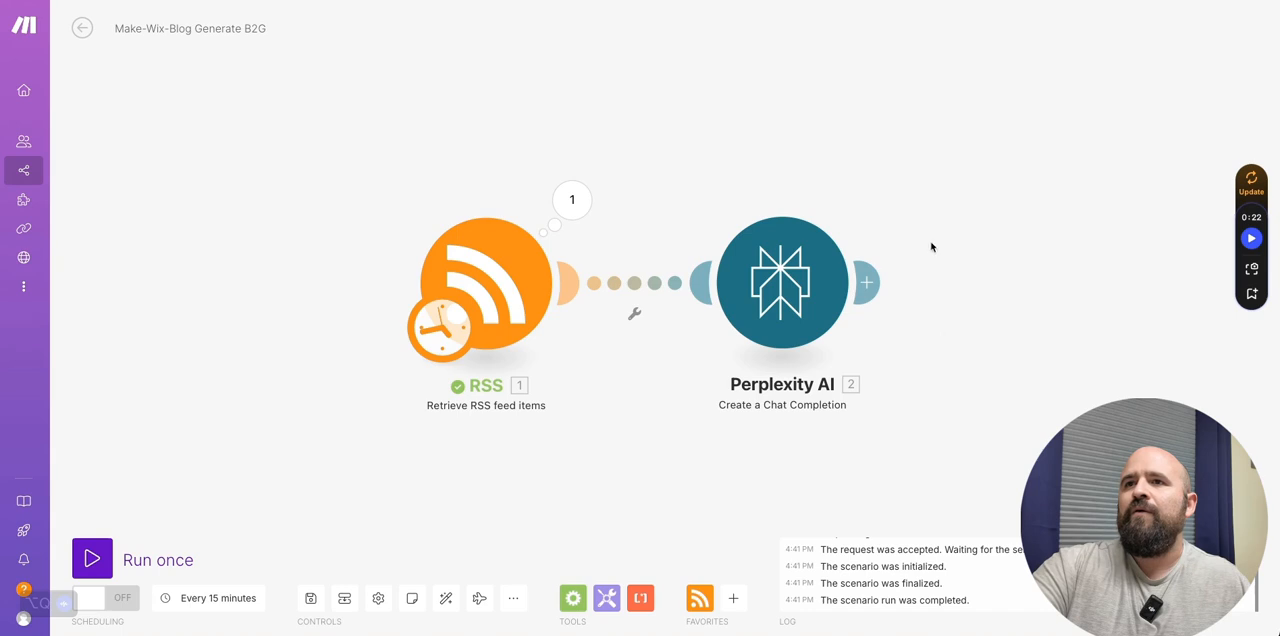
- Copy the Blog in JSON module from the "Make-Wix-Blog Post Generator RSS" scenario into "Make-Wix-Blog Generate B2G" and connect it after Perplexity AI
drag(989, 252, 691, 234)
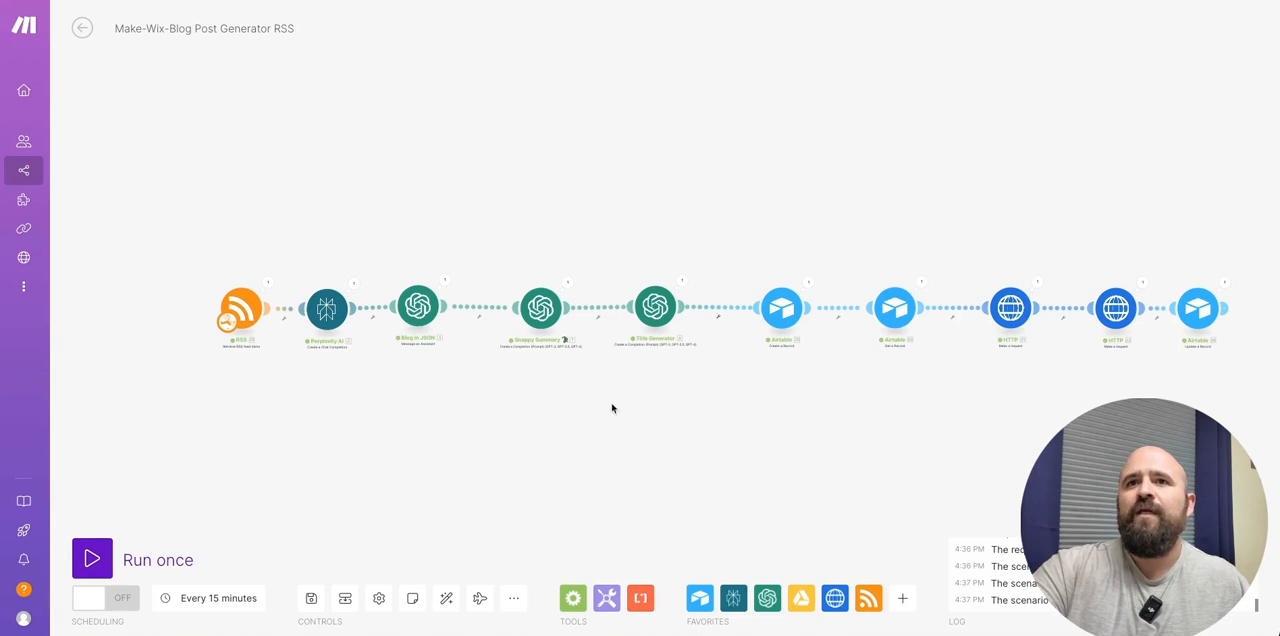
right_click(420, 316)
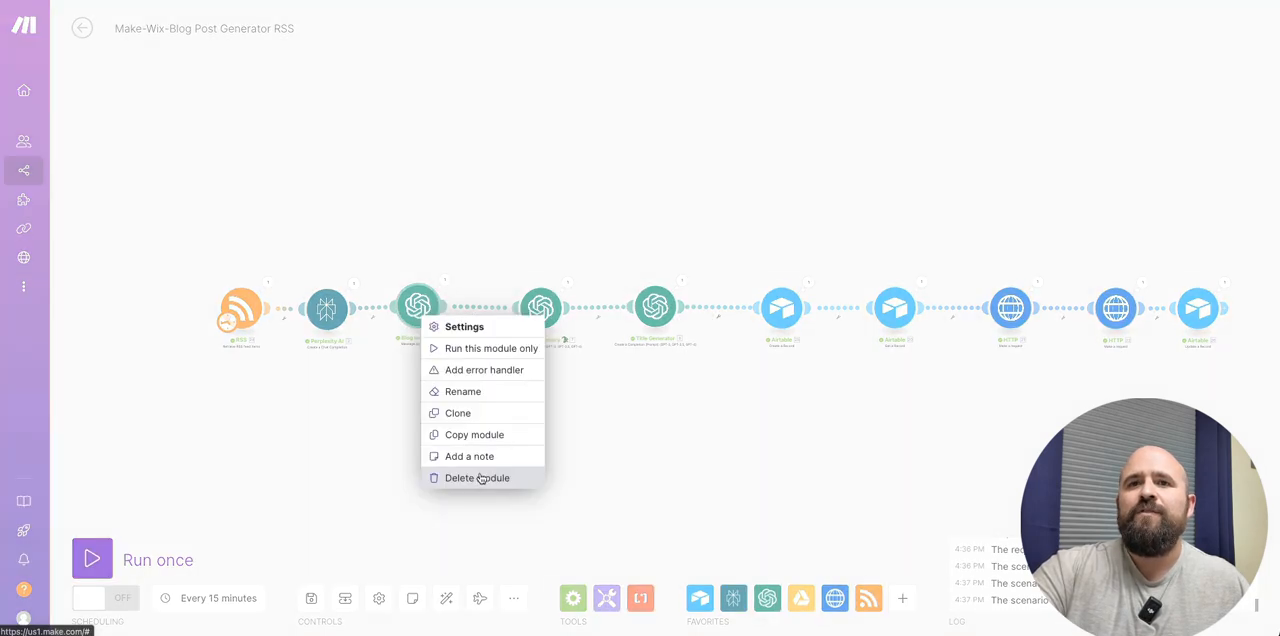
click(481, 413)
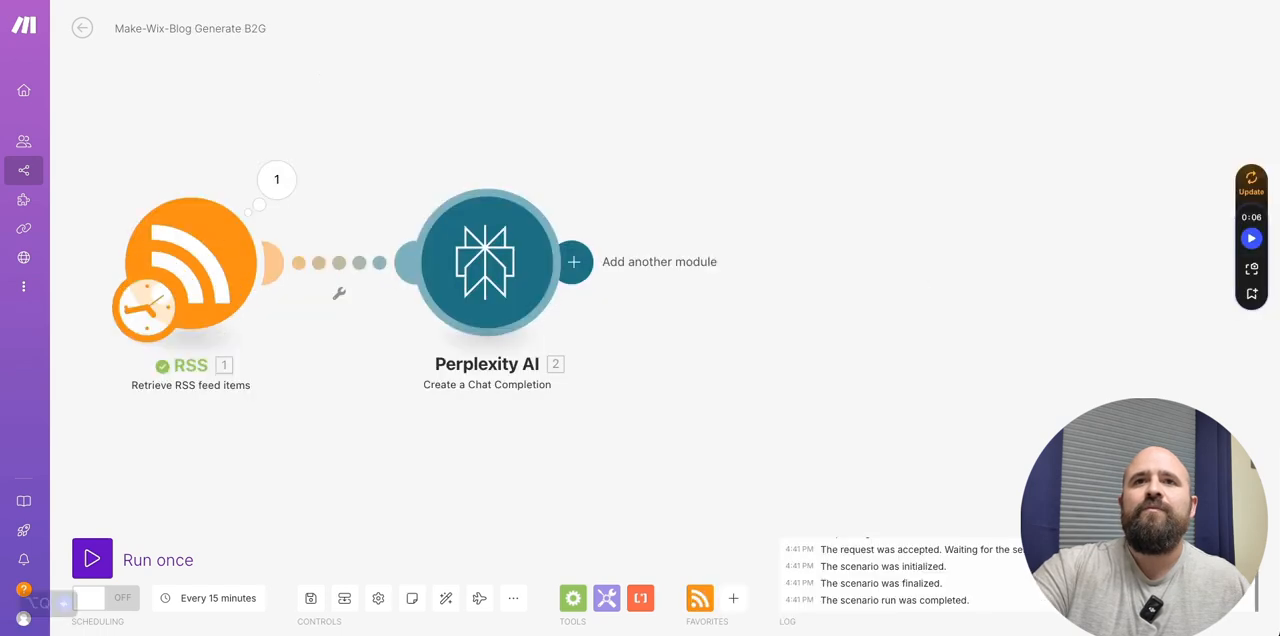
right_click(815, 258)
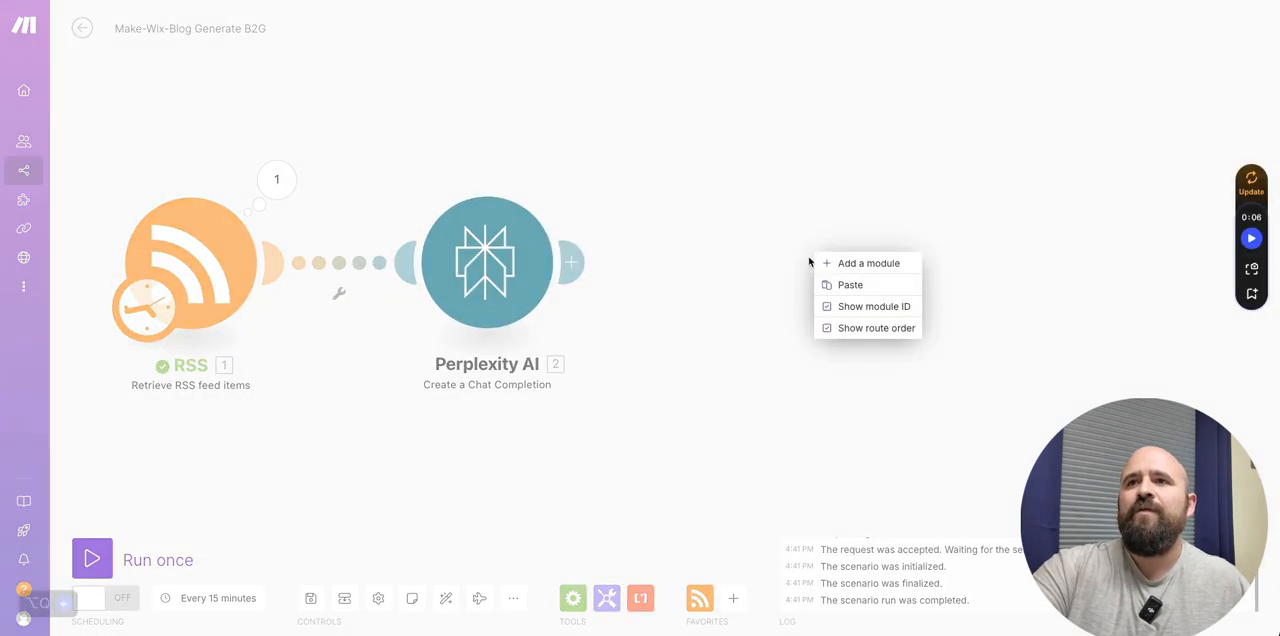
click(866, 284)
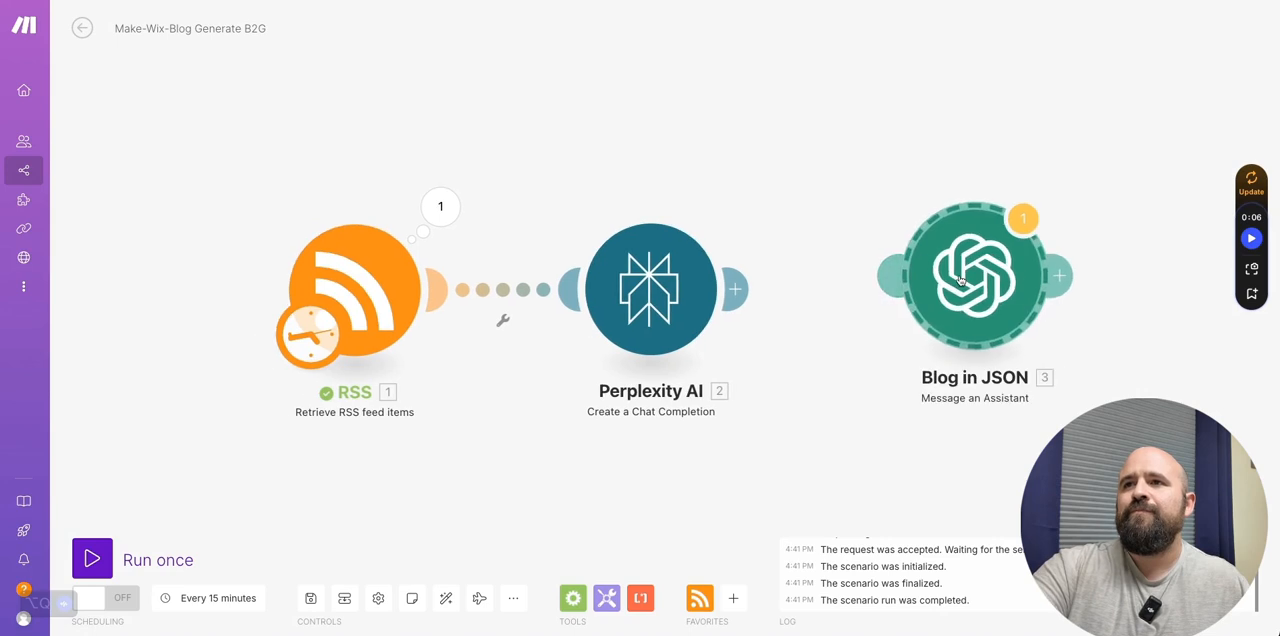
drag(976, 284, 907, 291)
click(908, 291)
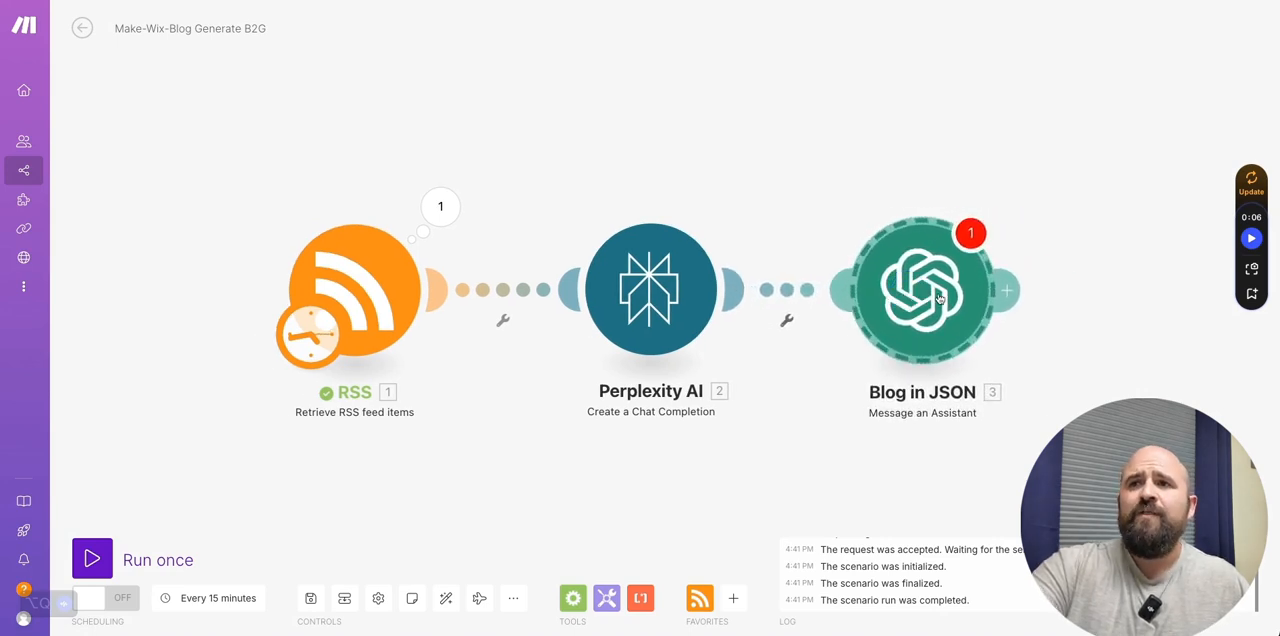
- Replace the broken title reference in the Blog in JSON module's message with the RSS module's Title value
click(940, 298)
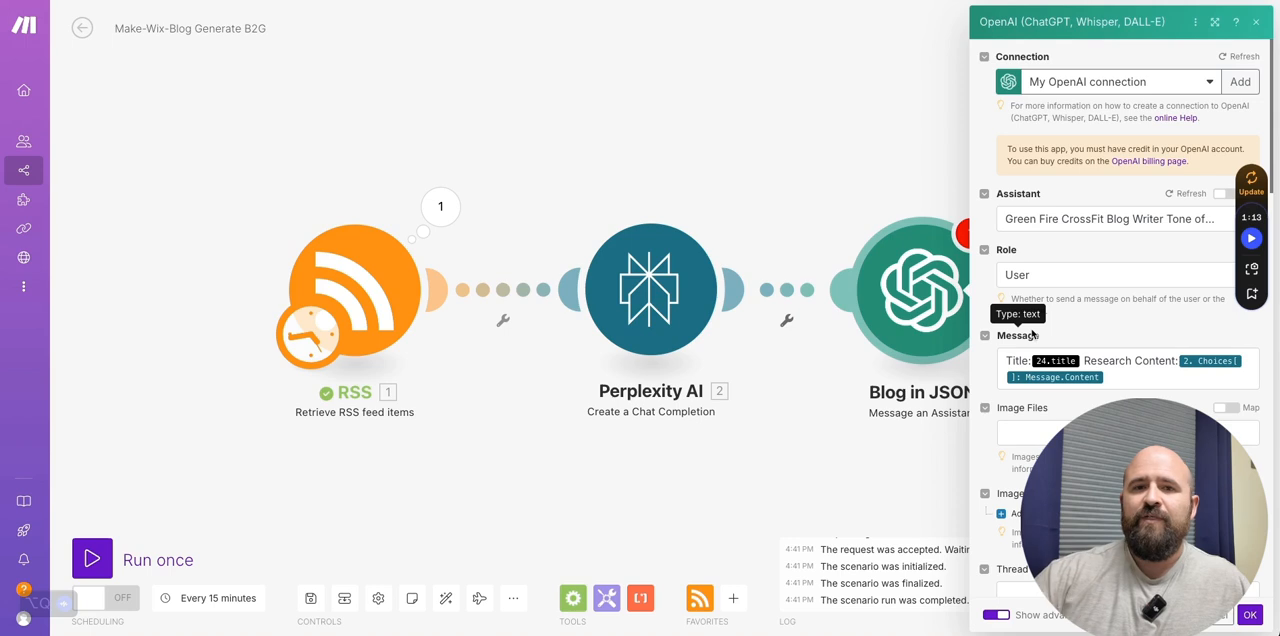
click(1081, 361)
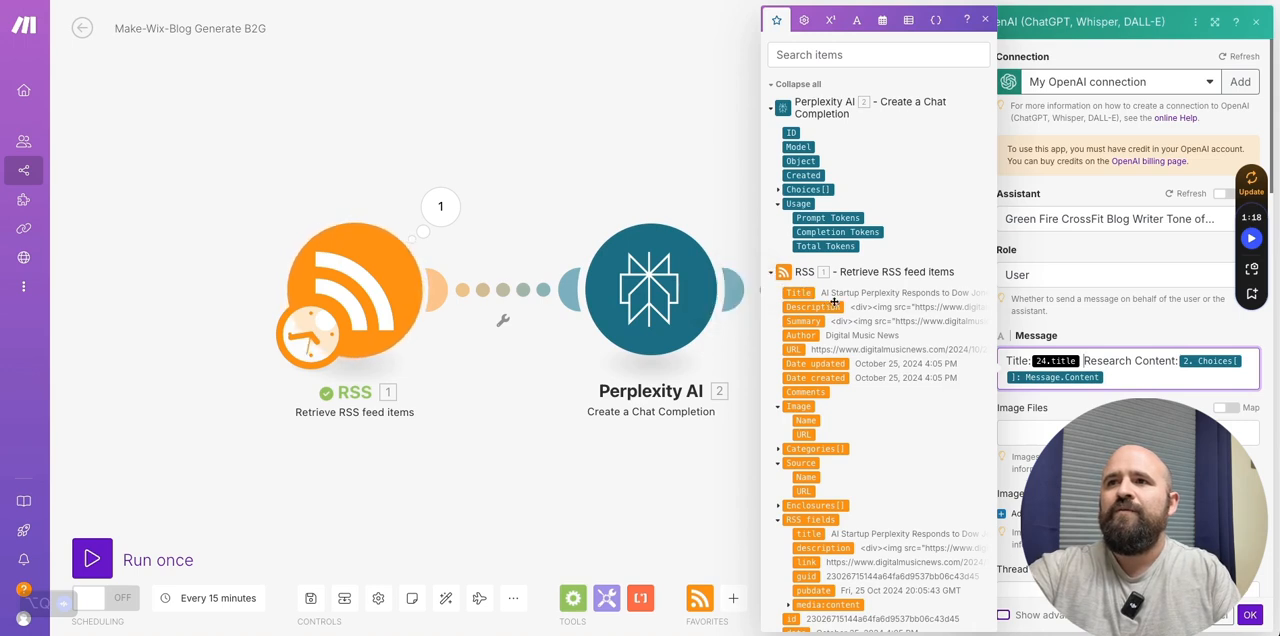
key(BackSpace)
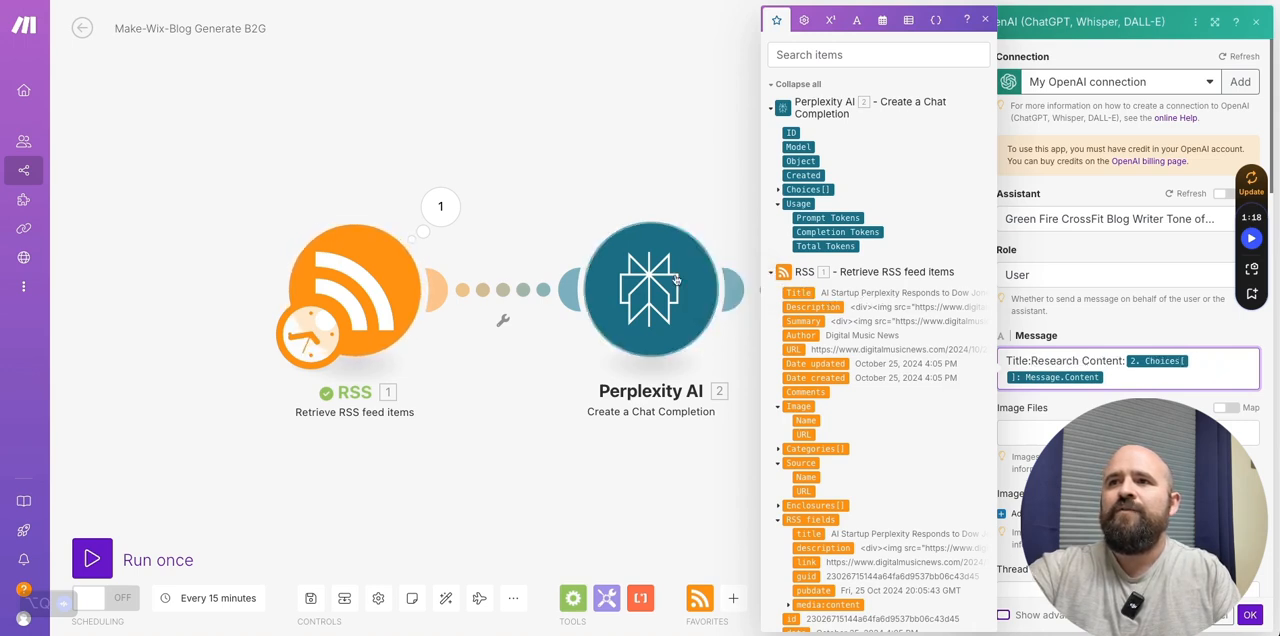
click(800, 293)
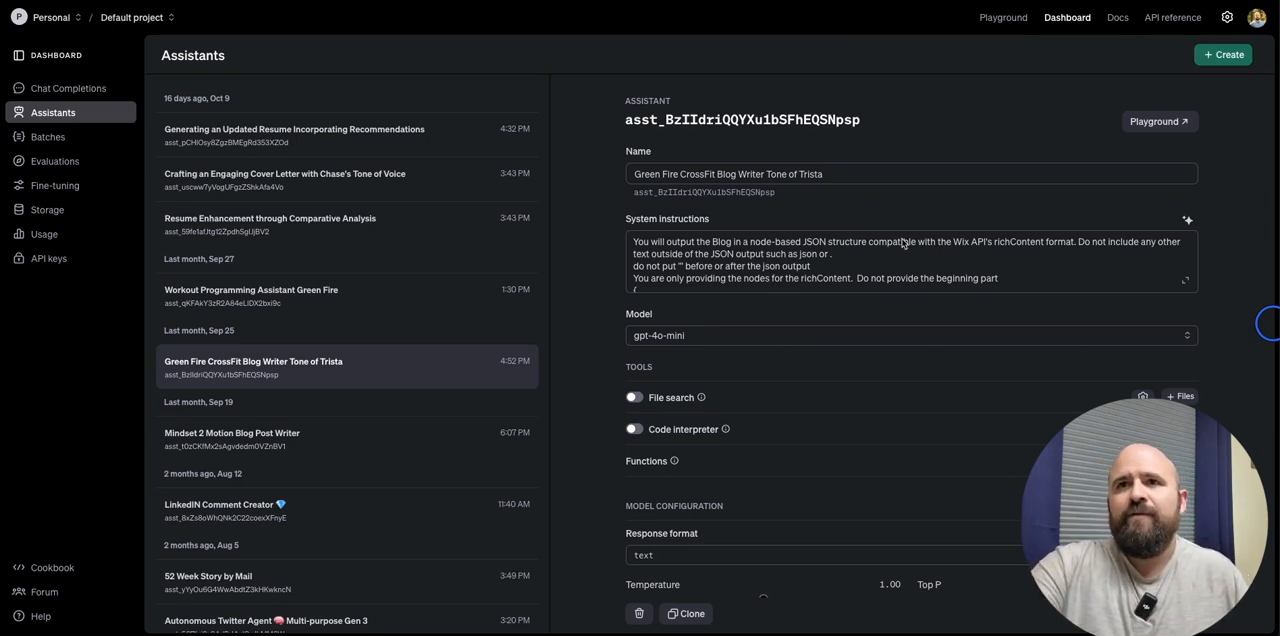
- In the OpenAI dashboard, examine the Green Fire CrossFit Blog Writer assistant's system instructions for output structure, word count, tone and example nodes
scroll(740, 278, down, 3)
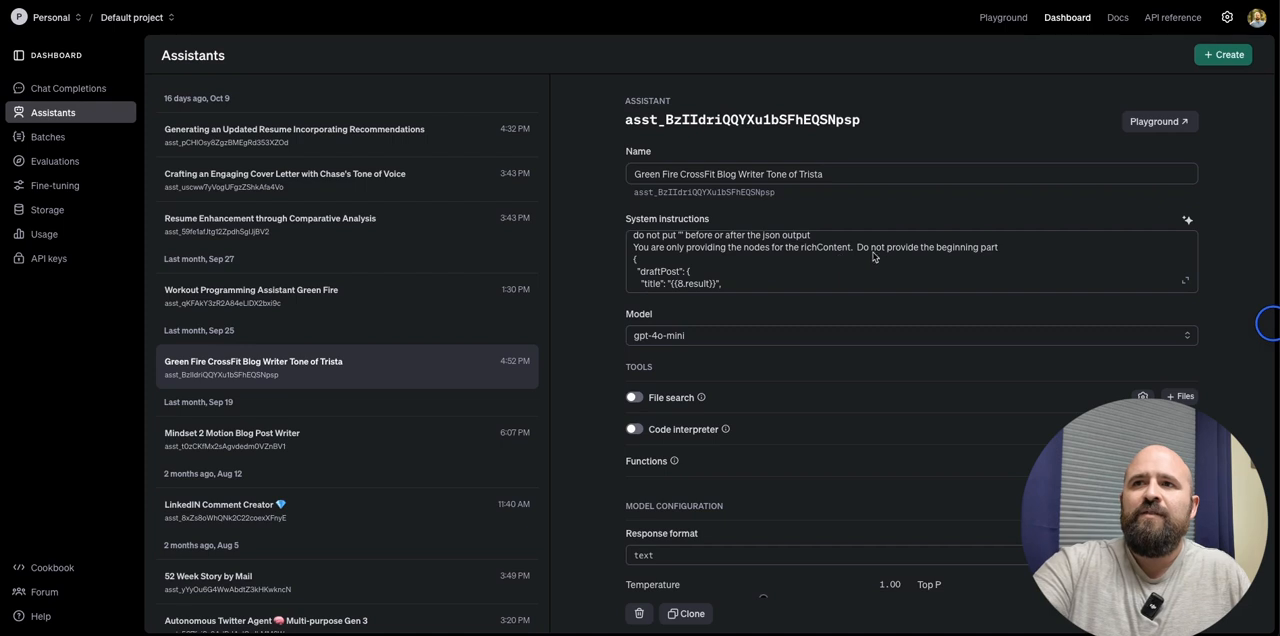
scroll(645, 272, down, 1)
scroll(645, 260, down, 1)
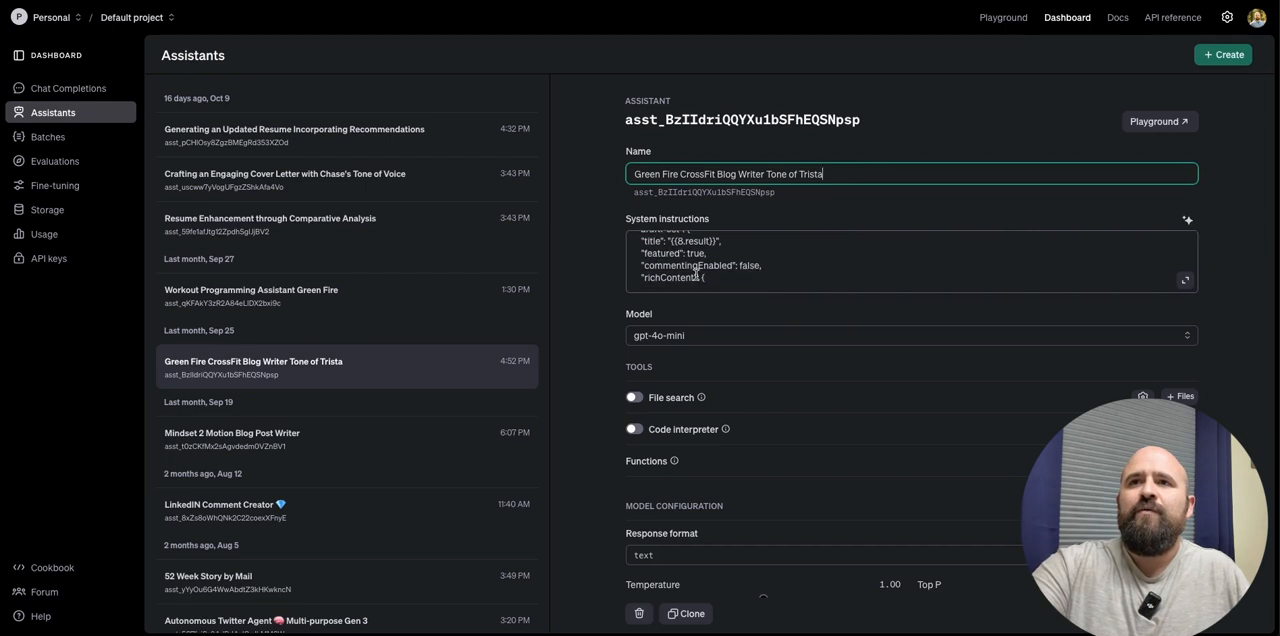
scroll(660, 275, down, 2)
scroll(667, 283, down, 2)
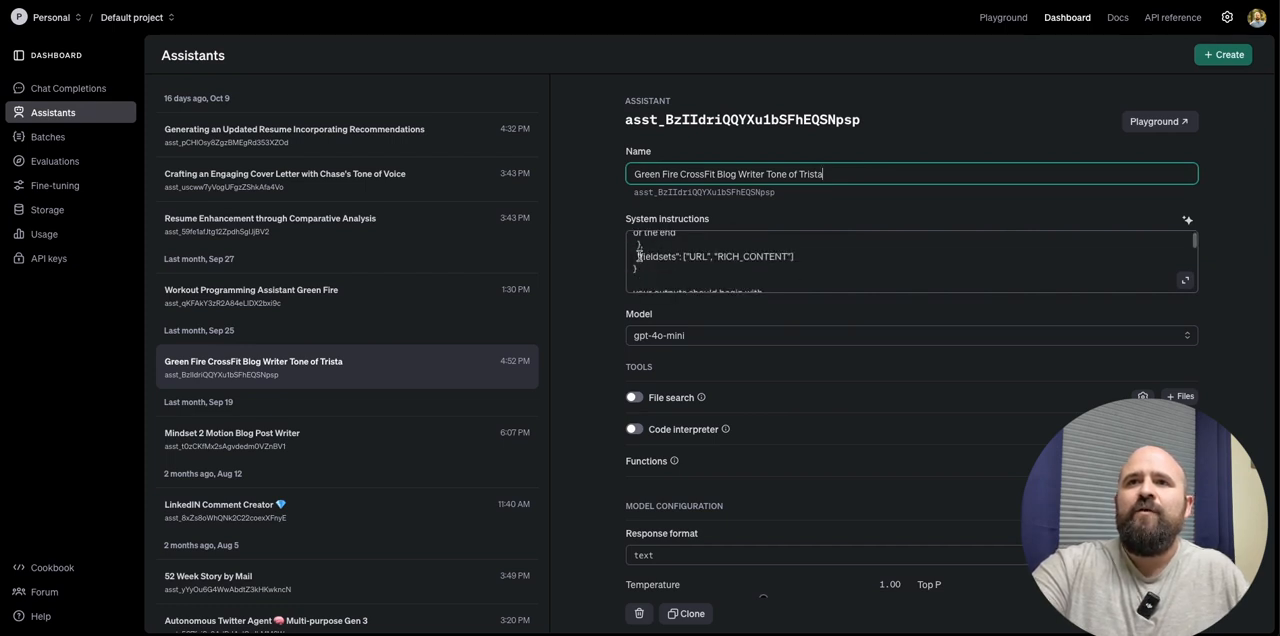
scroll(705, 280, down, 1)
scroll(701, 277, down, 4)
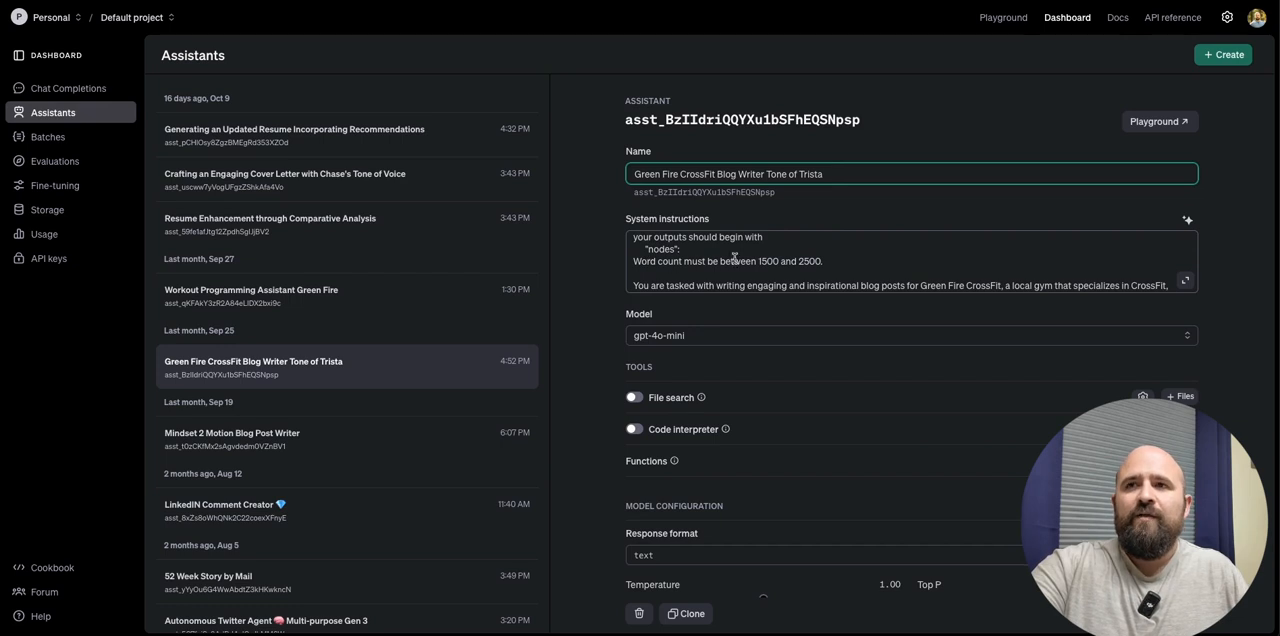
scroll(790, 272, down, 1)
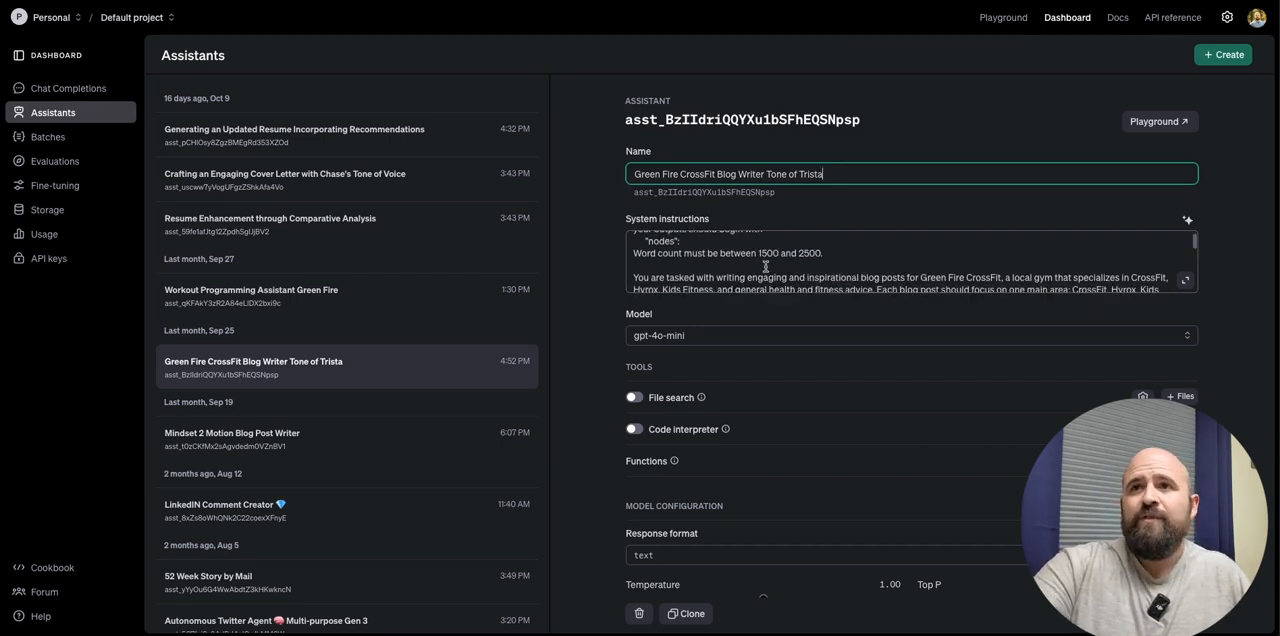
scroll(751, 287, down, 1)
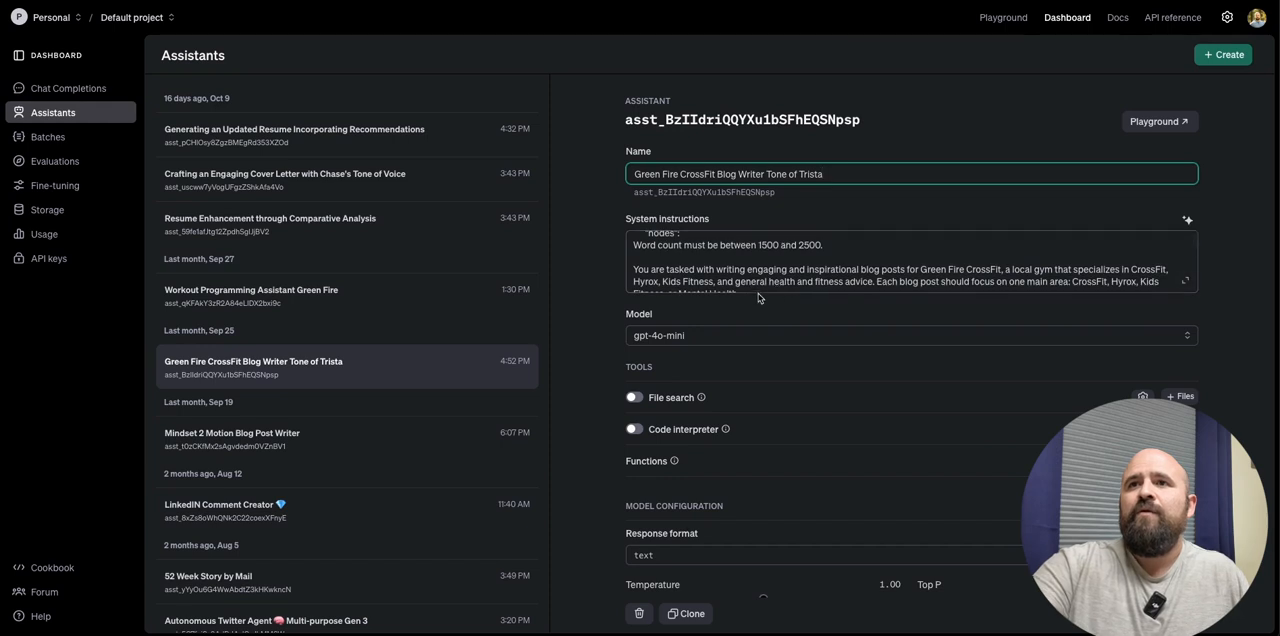
scroll(769, 278, down, 1)
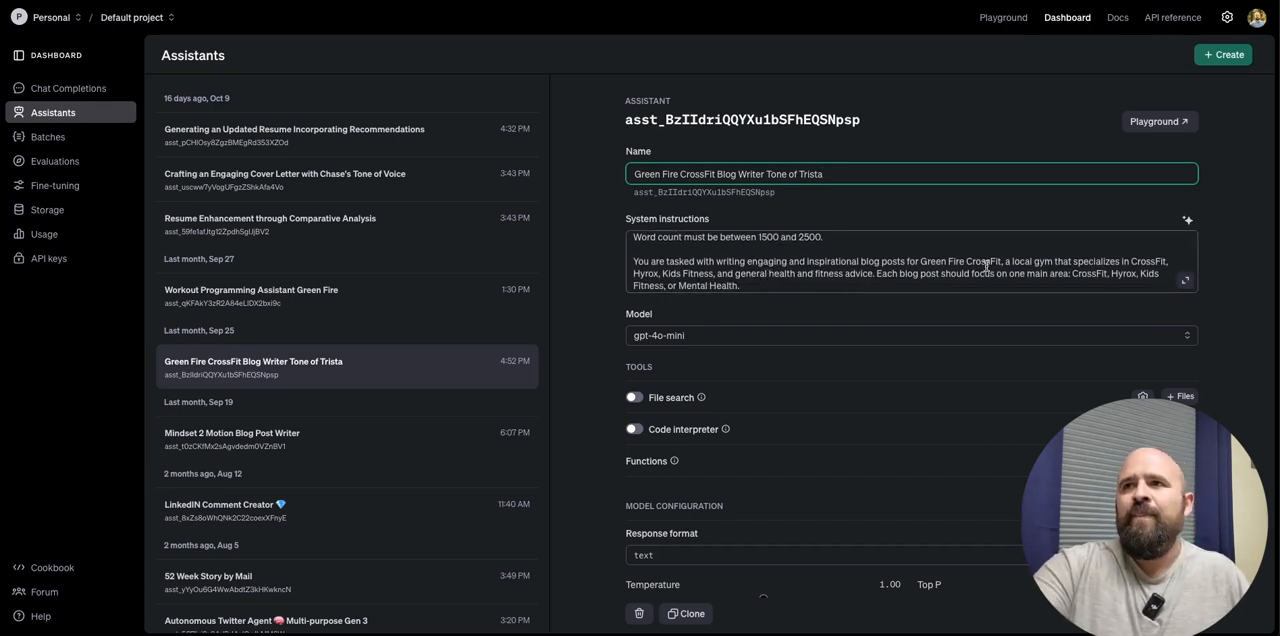
scroll(756, 278, down, 1)
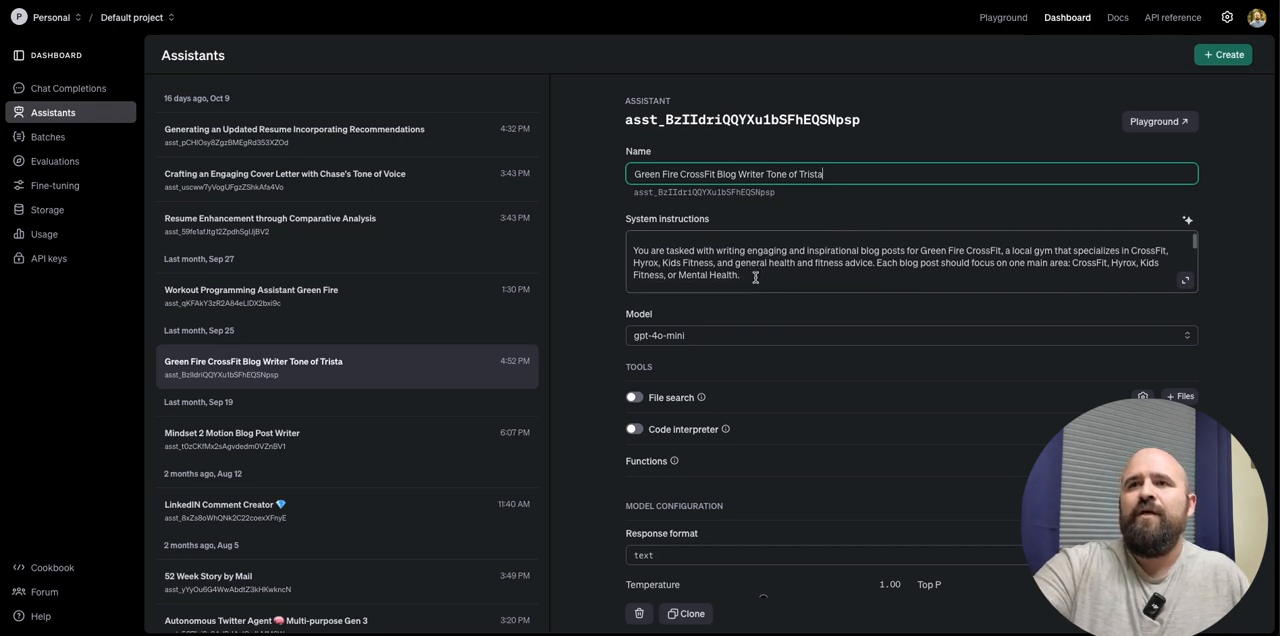
scroll(782, 266, down, 2)
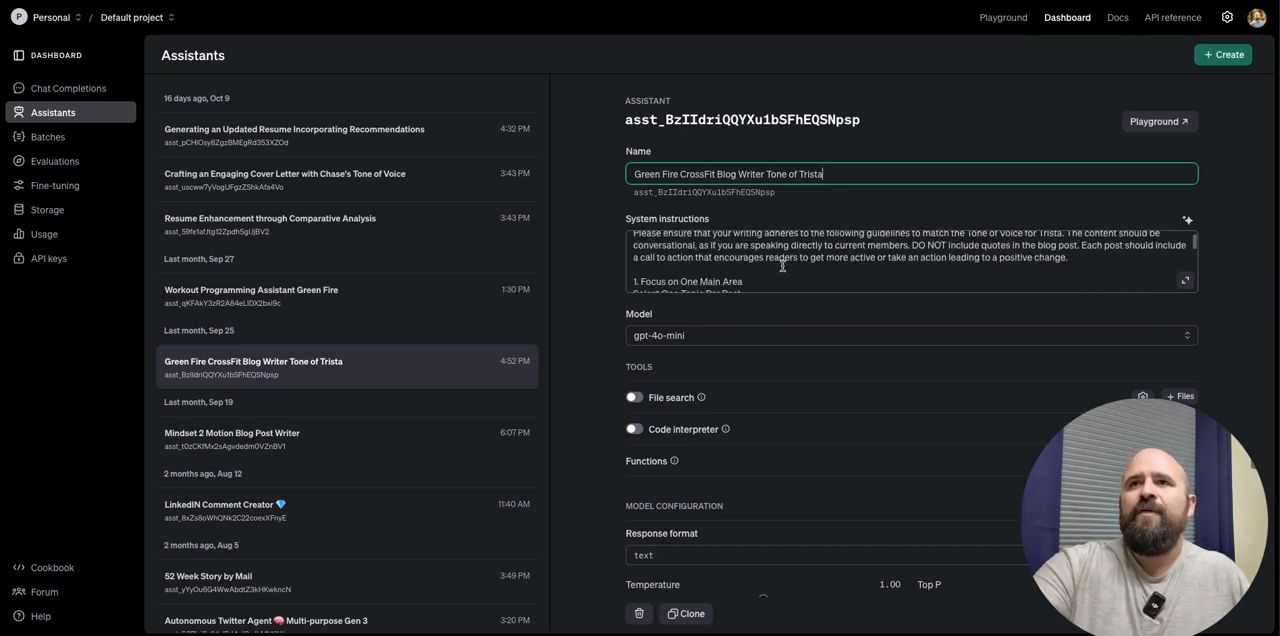
scroll(781, 269, down, 1)
scroll(725, 263, up, 1)
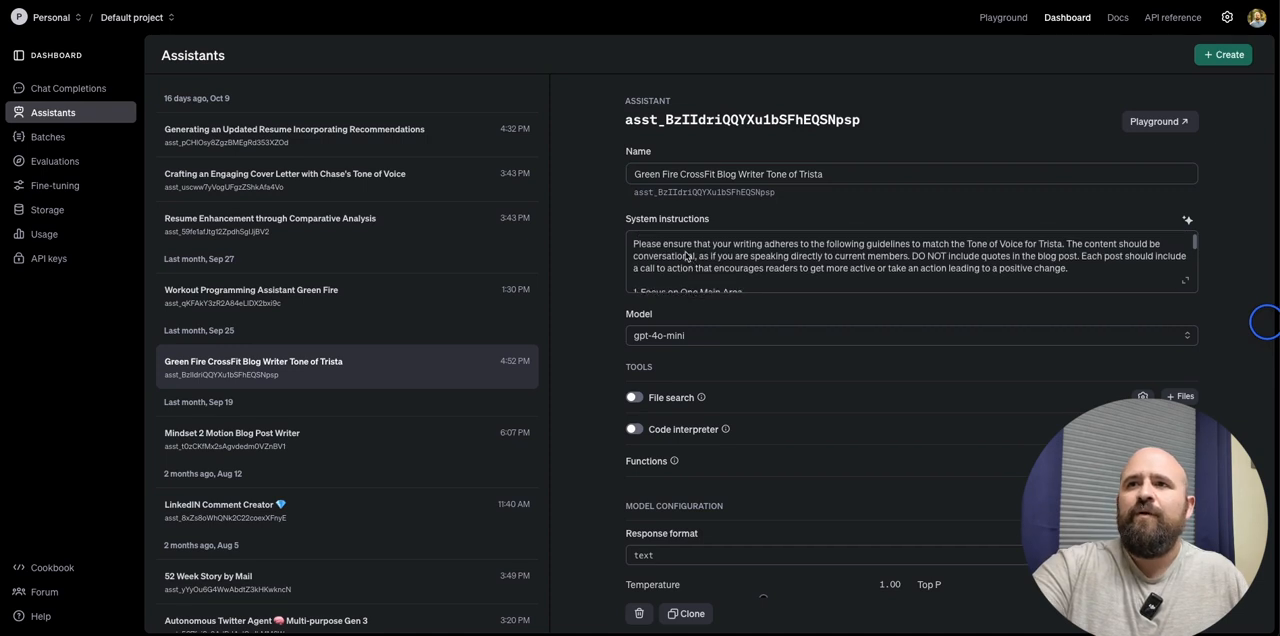
scroll(688, 257, down, 5)
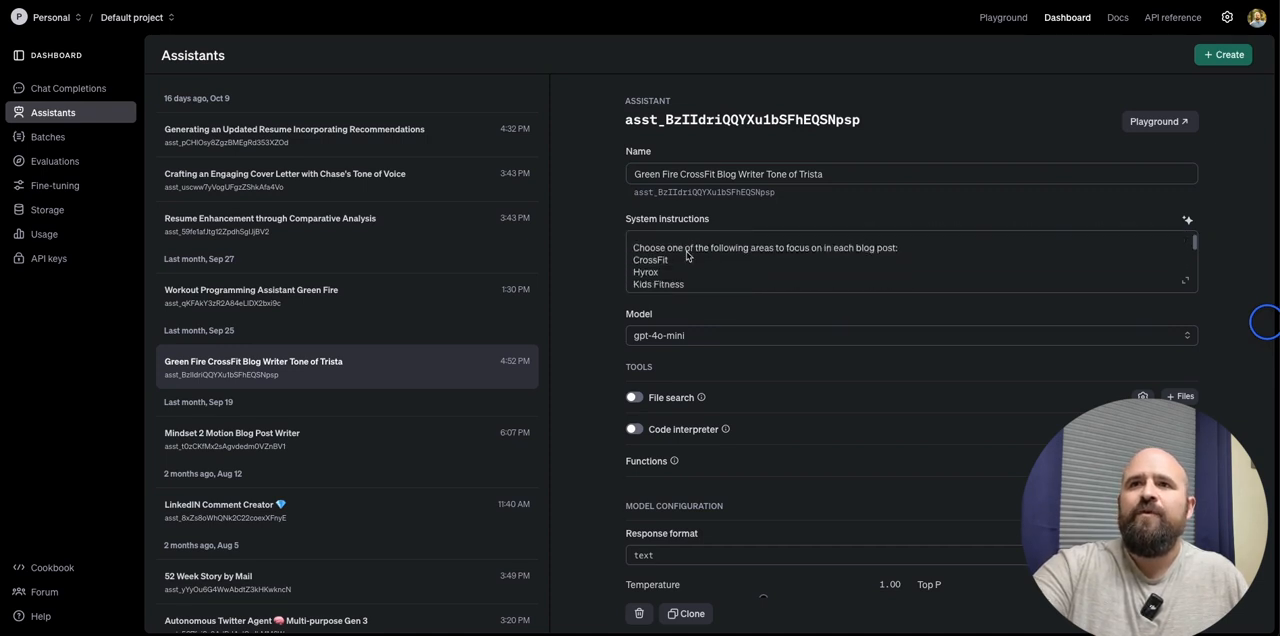
scroll(683, 254, down, 8)
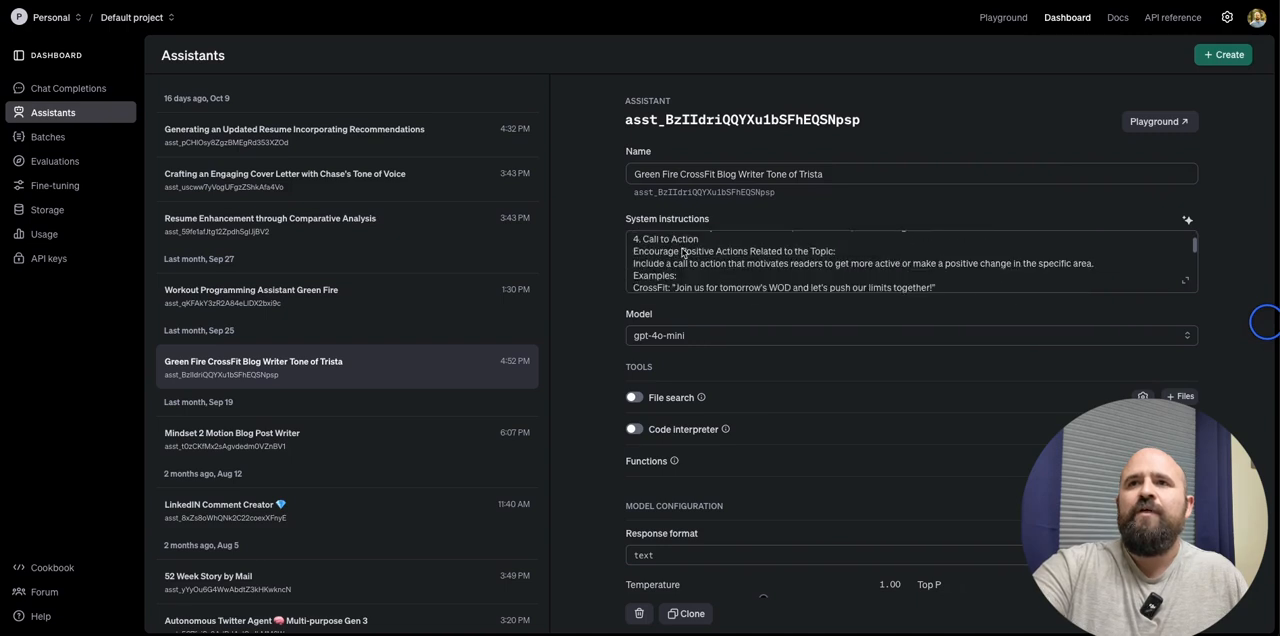
scroll(683, 254, down, 10)
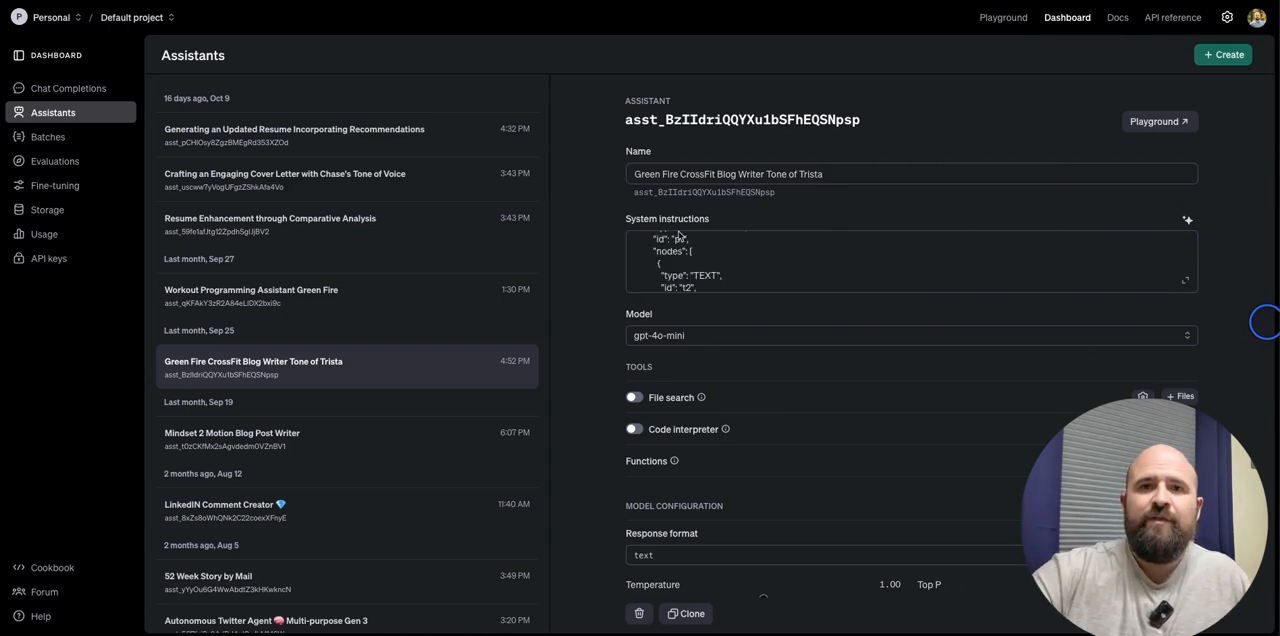
- Skim the rest of the assistant's example nodes, return to the "Make-Wix-Blog Generate B2G" scenario and save the Blog in JSON module's settings
scroll(694, 270, down, 10)
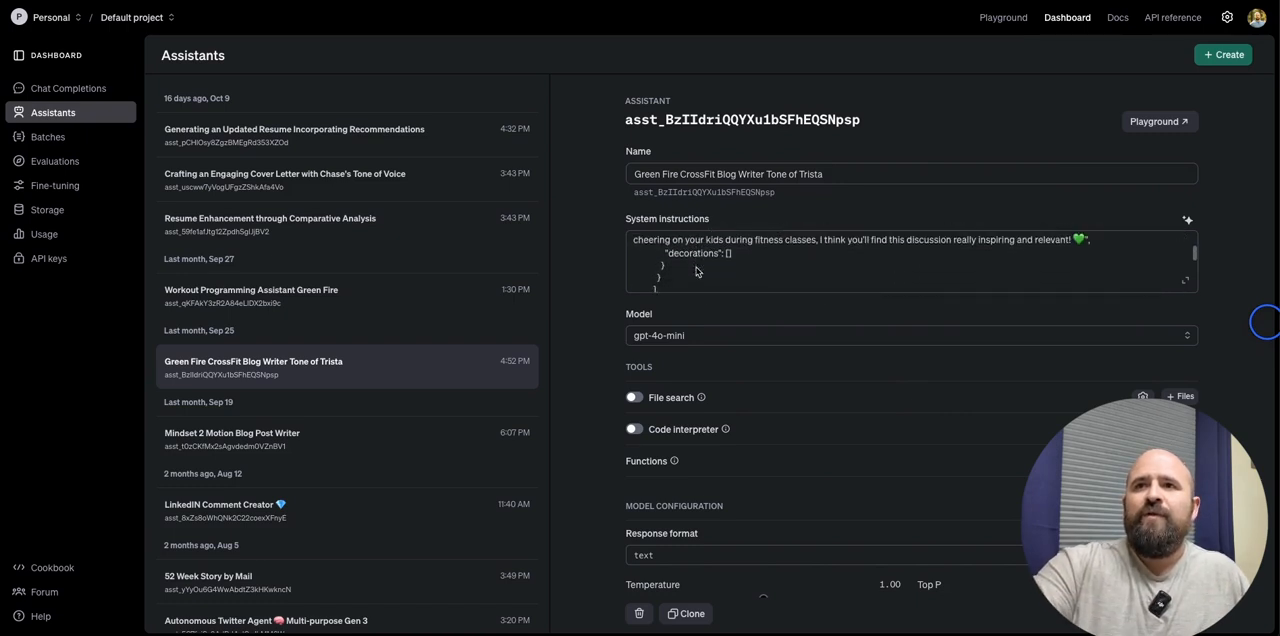
scroll(697, 271, up, 5)
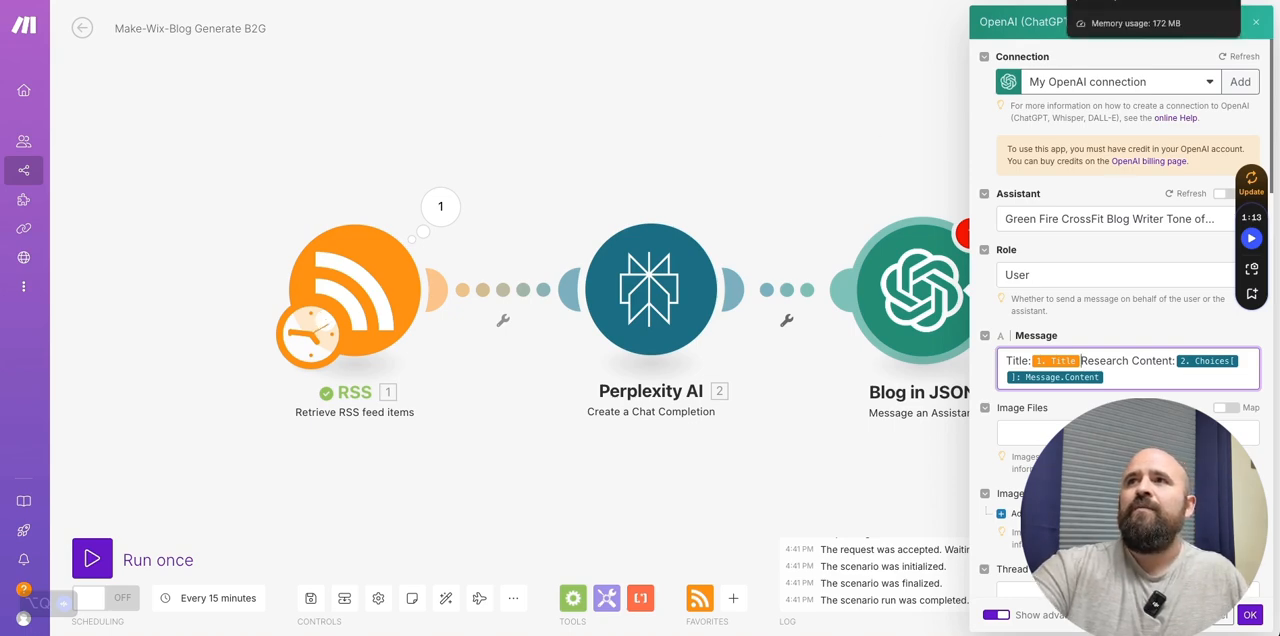
click(1018, 1)
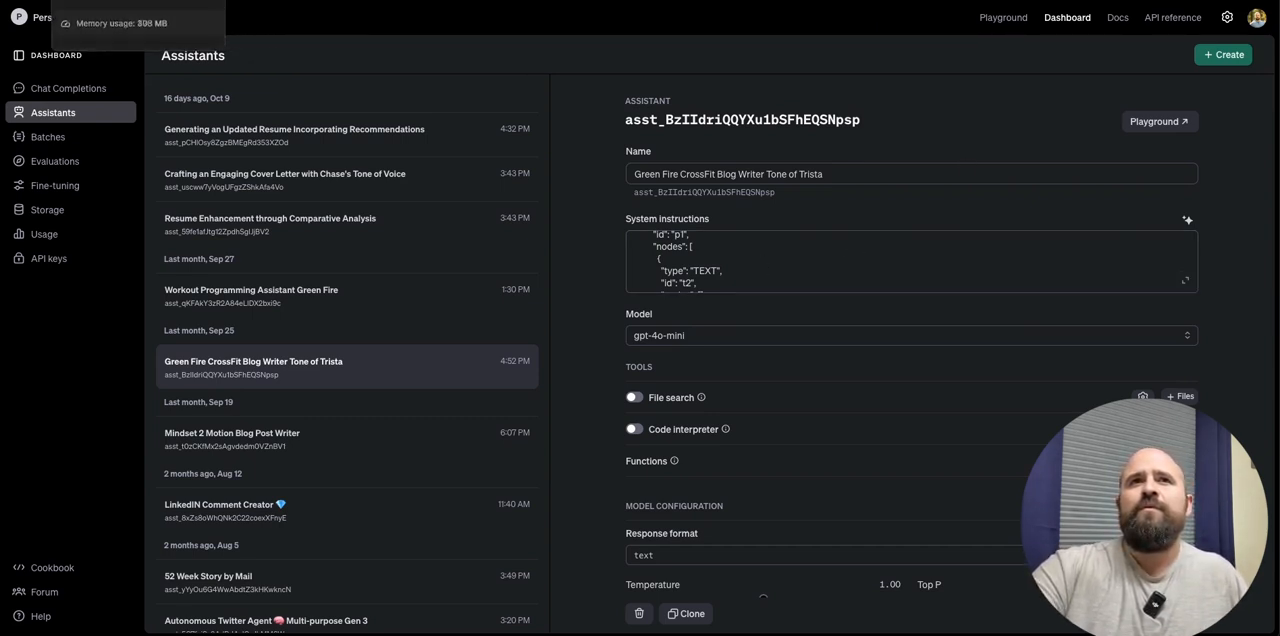
click(200, 1)
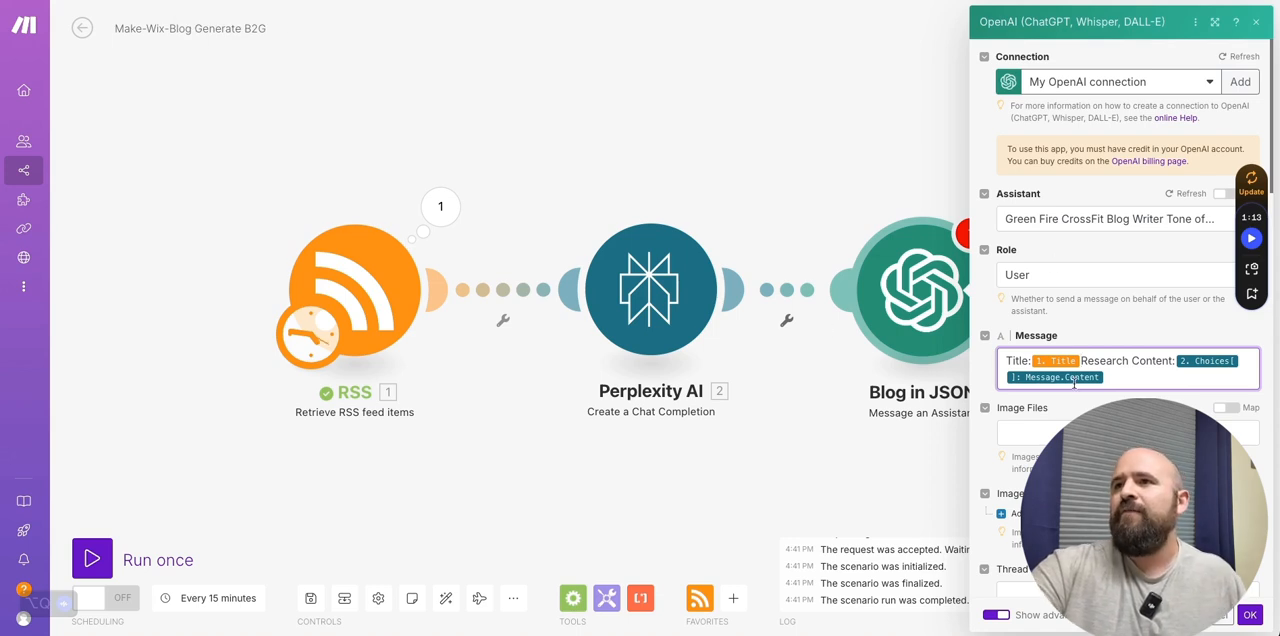
drag(775, 164, 520, 143)
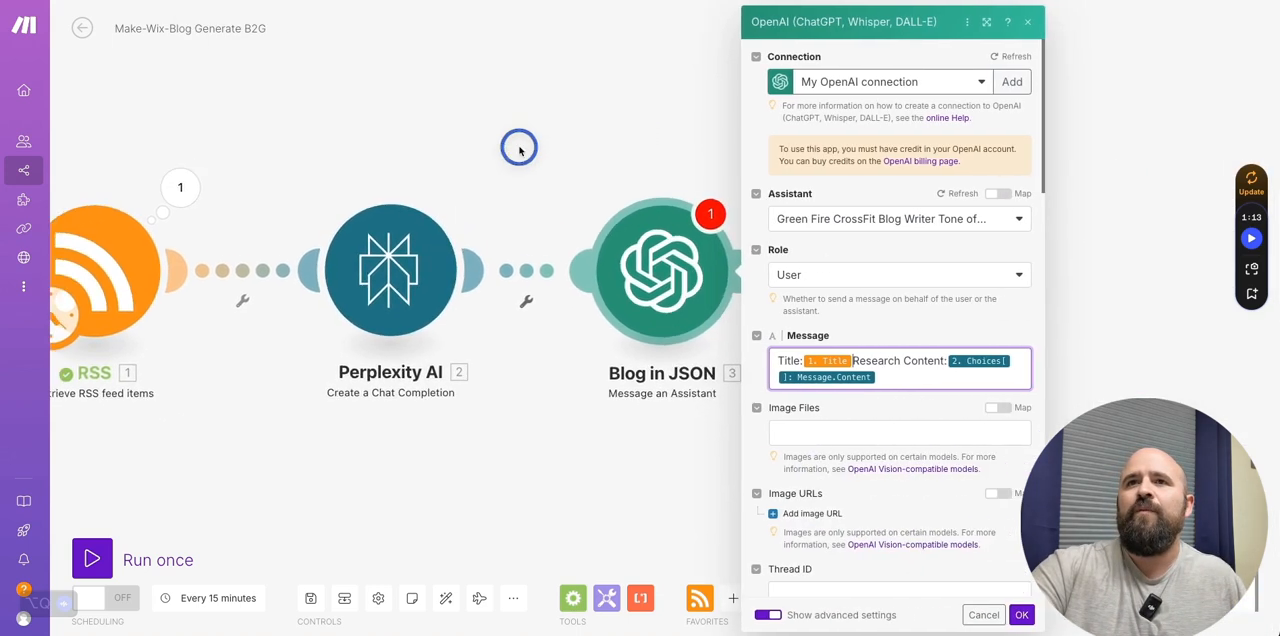
drag(617, 137, 726, 134)
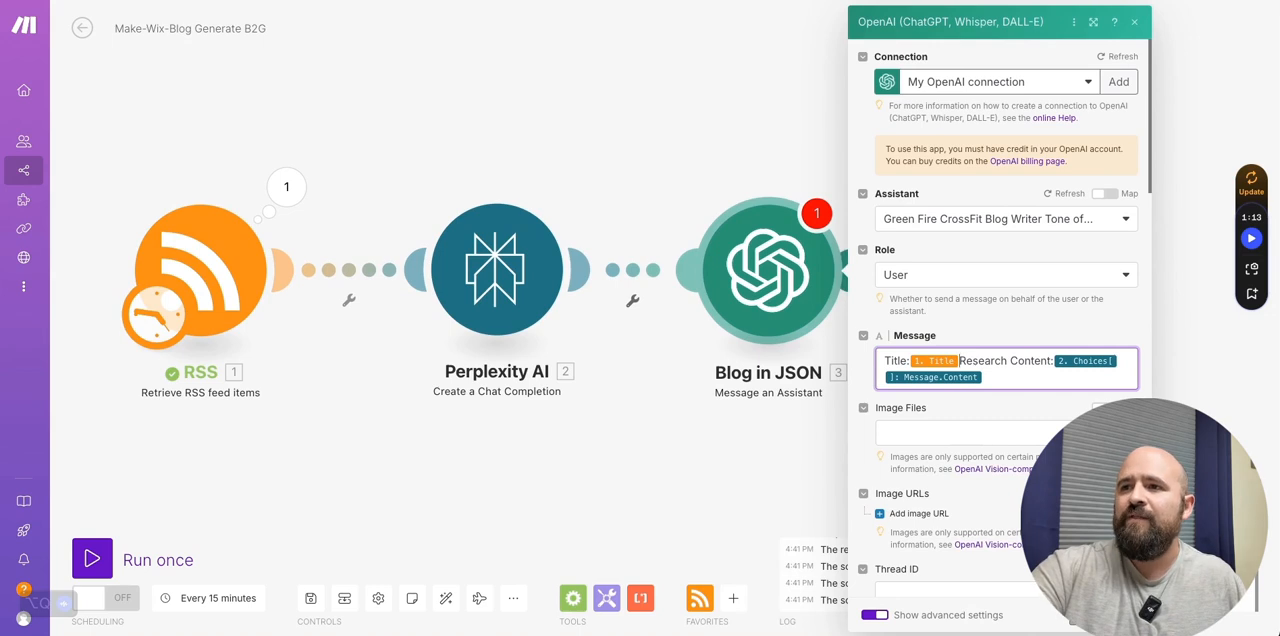
click(1120, 615)
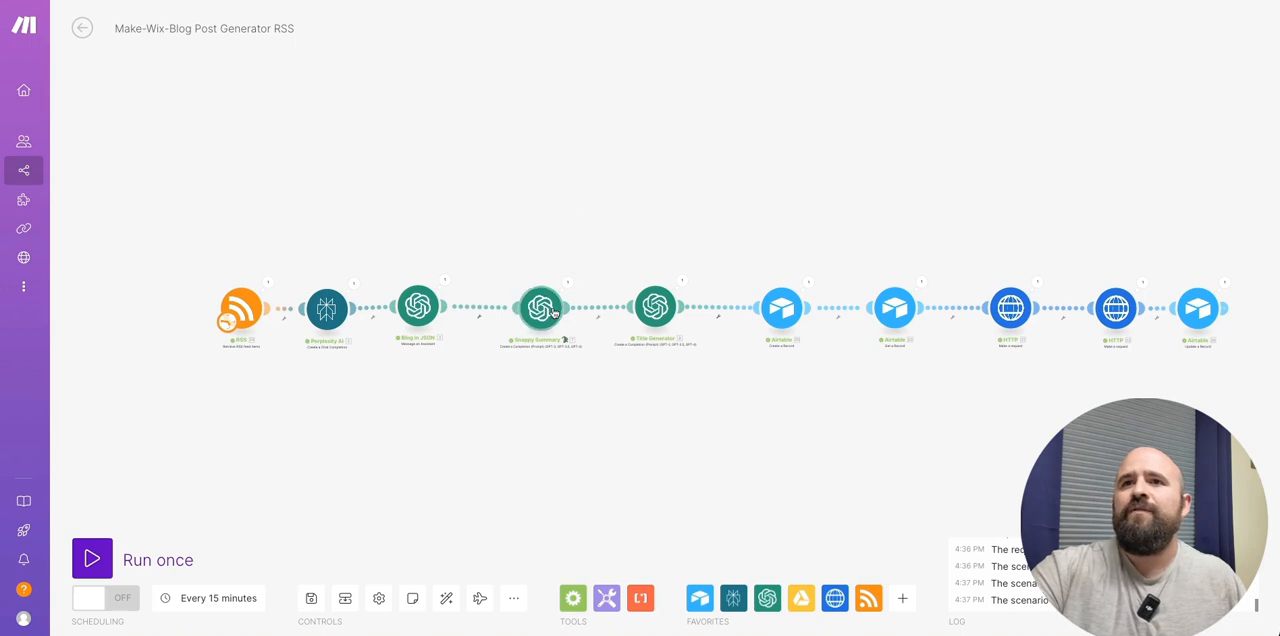
- Open the Snappy Summary module in the "Make-Wix-Blog Post Generator RSS" scenario and review its method, model, role and prompt
right_click(538, 312)
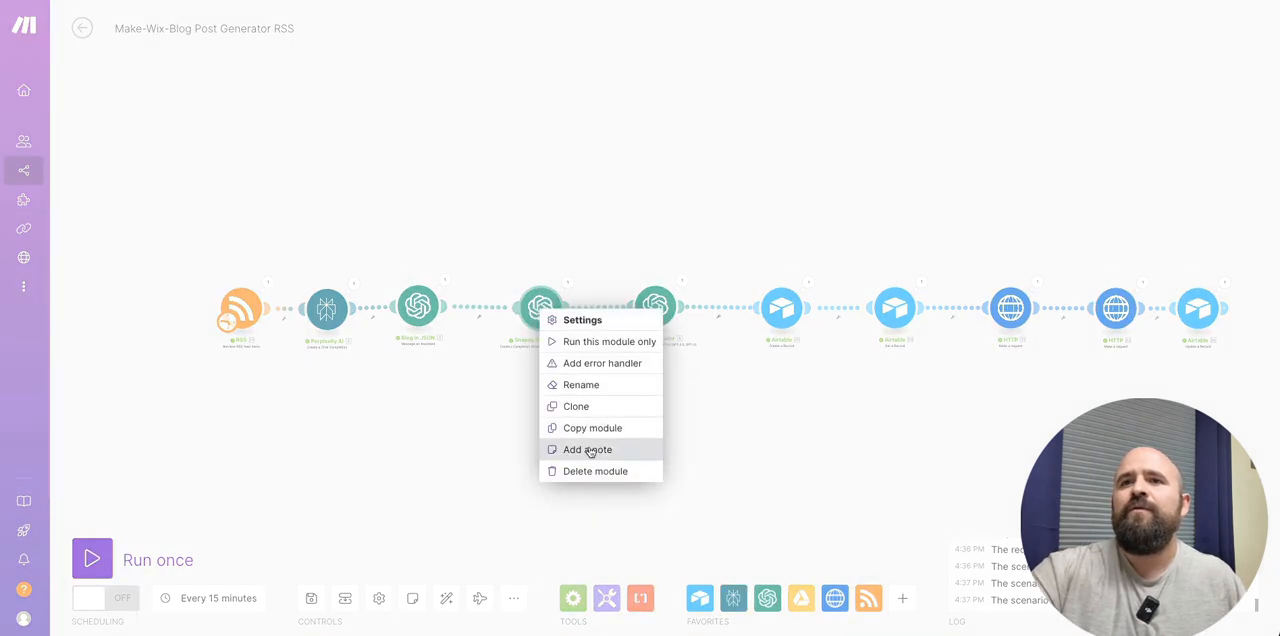
click(580, 223)
click(540, 308)
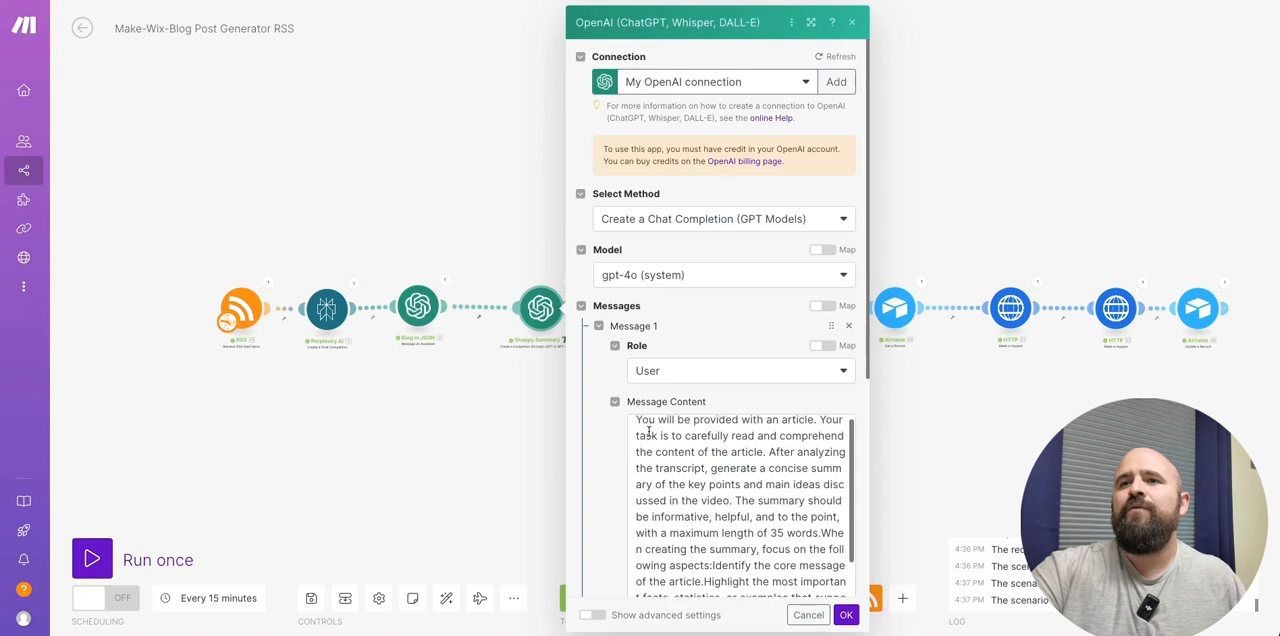
scroll(648, 430, up, 1)
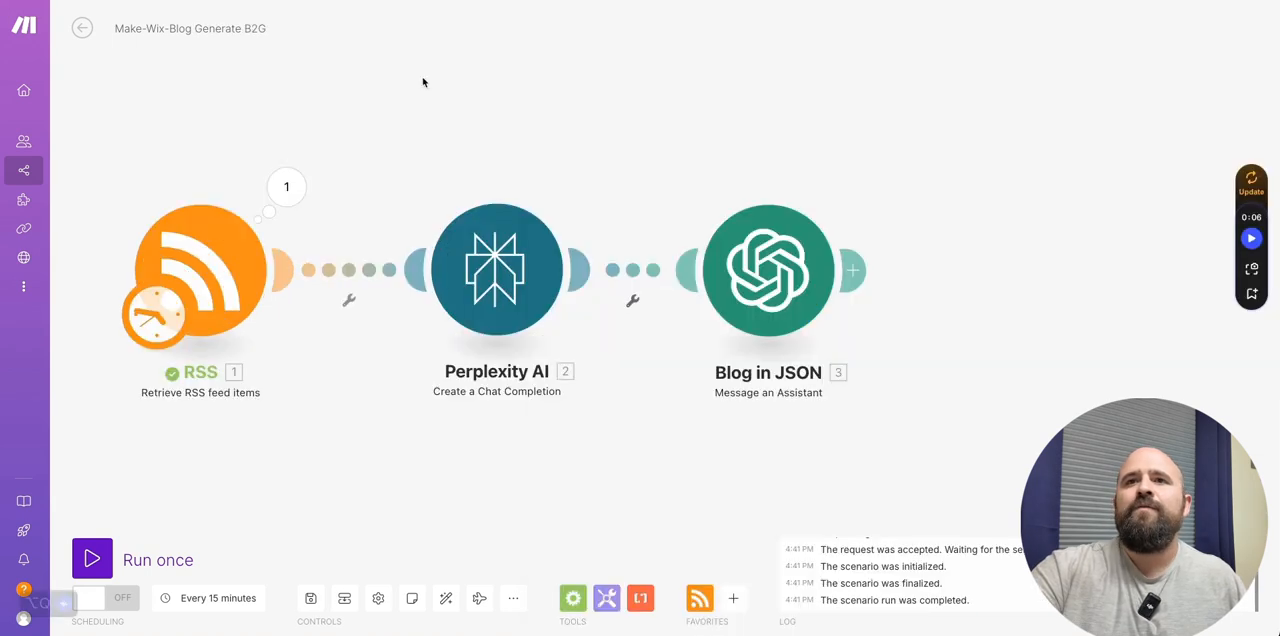
- Add an OpenAI "Create a Completion (Prompt)" module after Blog in JSON in "Make-Wix-Blog Generate B2G" and space it slightly further away
click(856, 270)
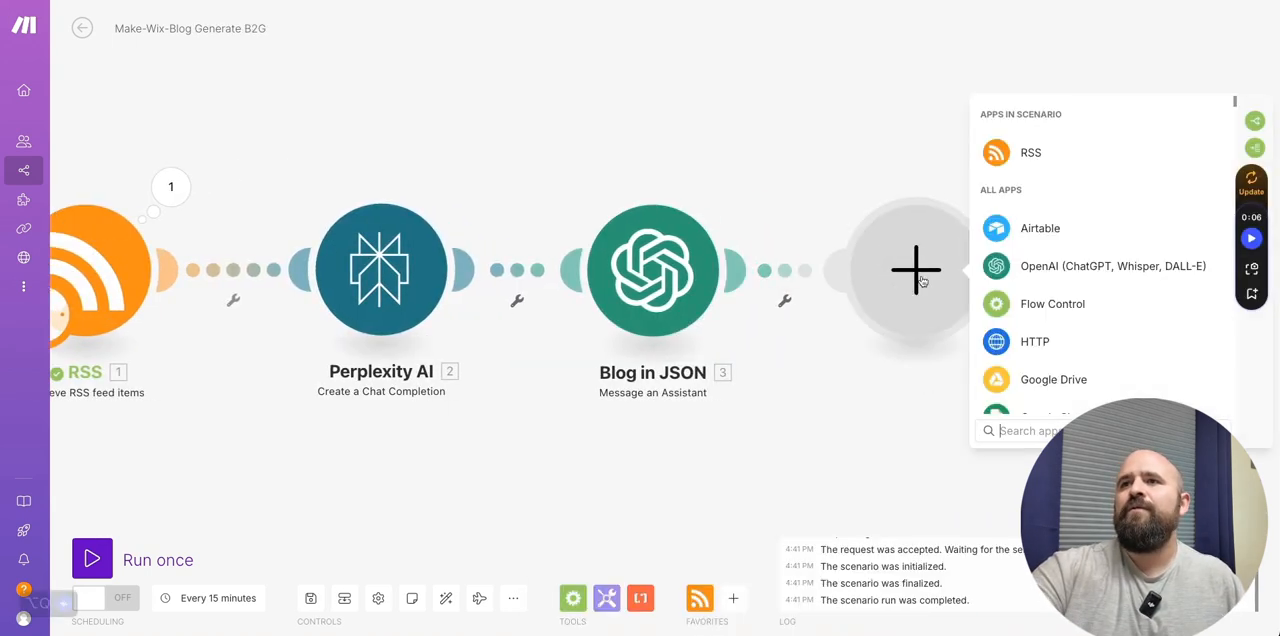
click(1020, 262)
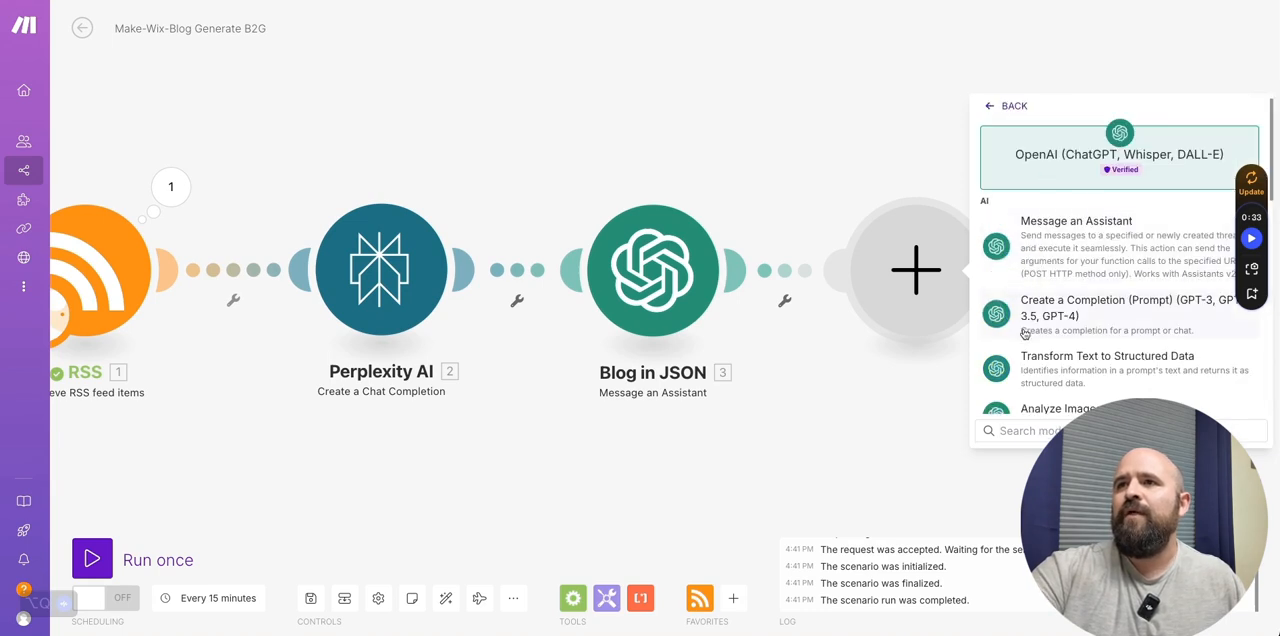
click(1058, 312)
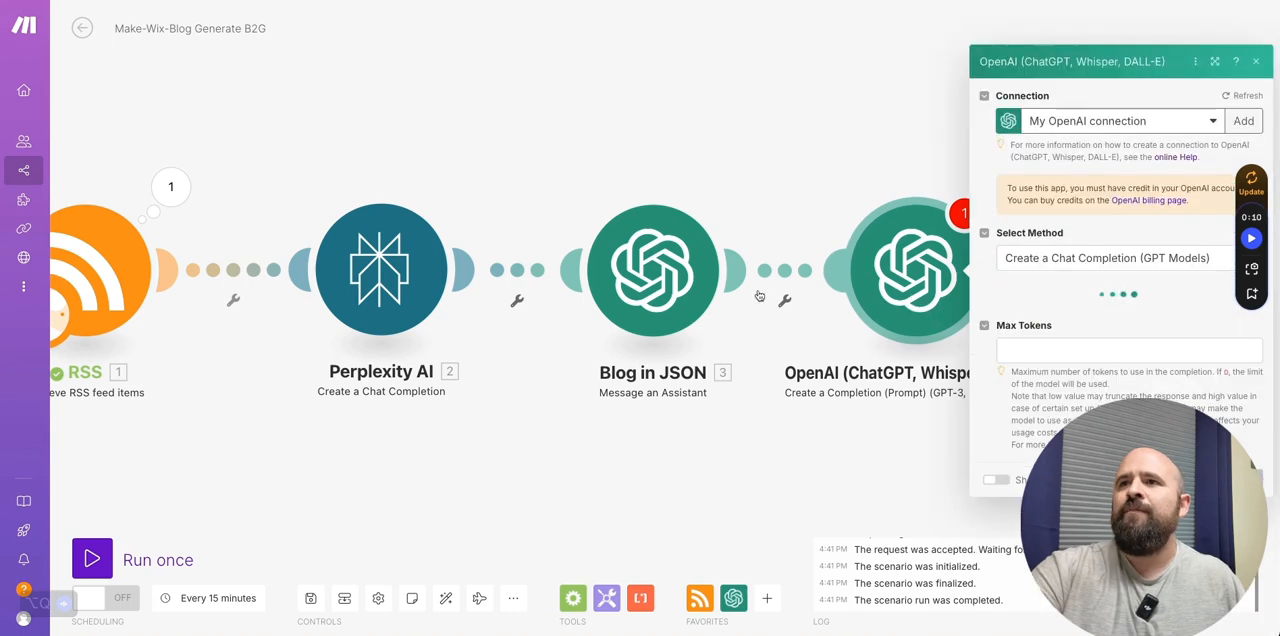
drag(787, 128, 651, 114)
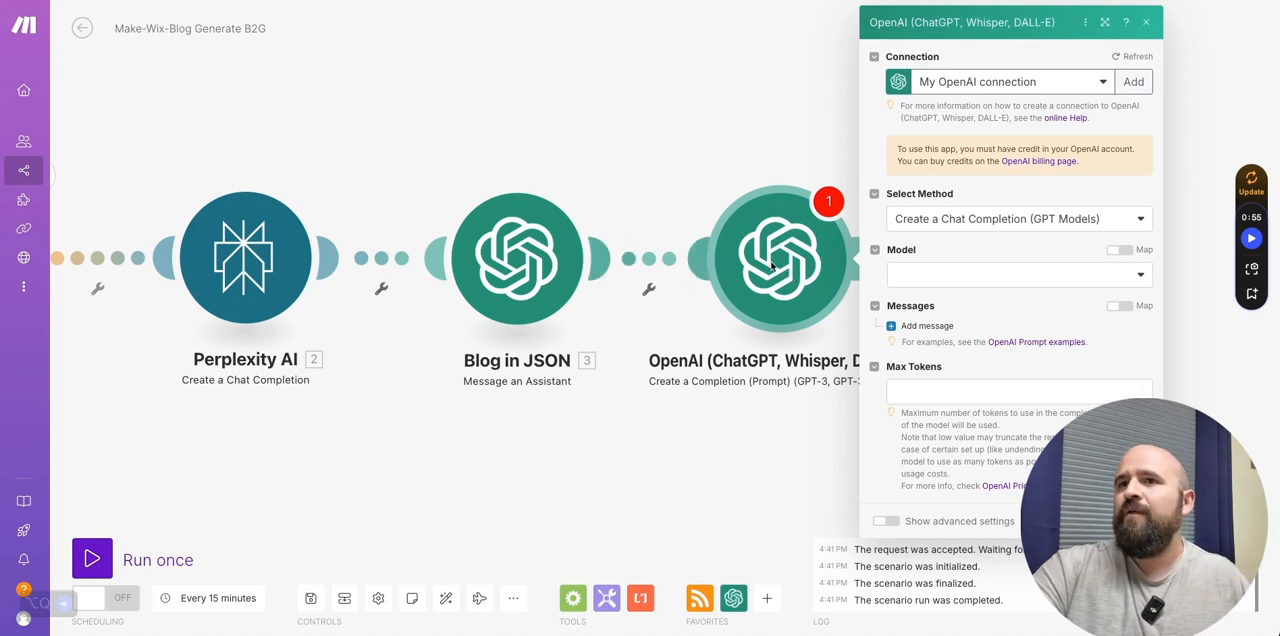
drag(796, 269, 830, 271)
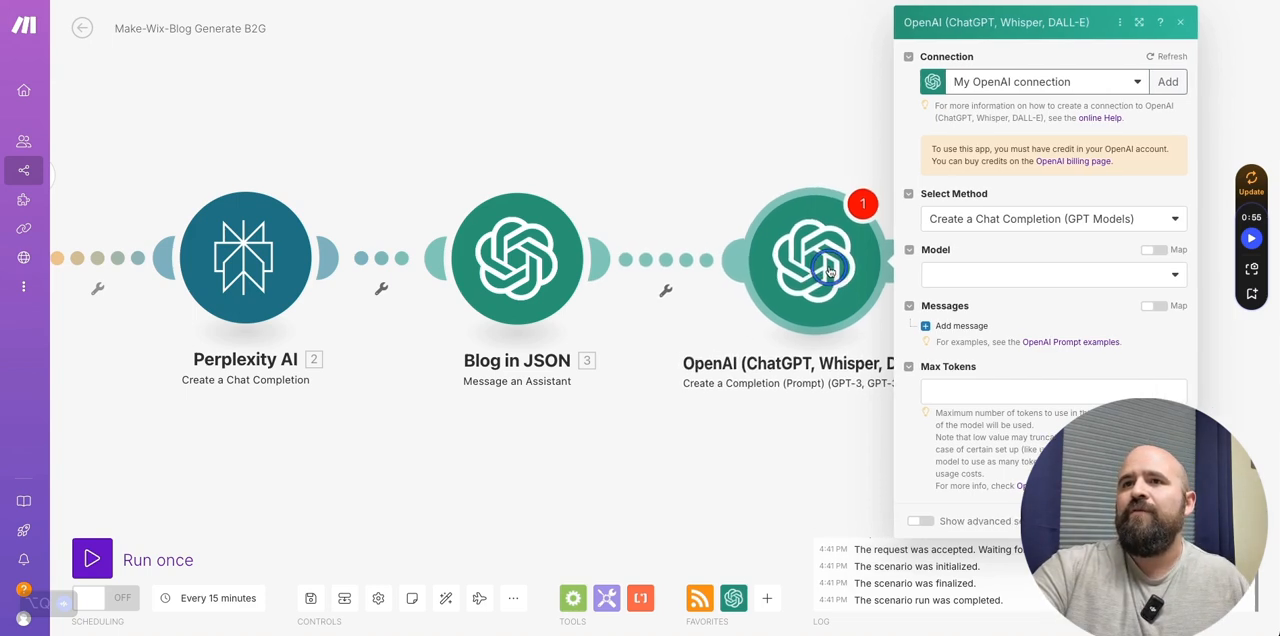
- Configure the new OpenAI module with Create a Chat Completion (GPT Models), model gpt-4o (system) and one message with the User role
click(1017, 218)
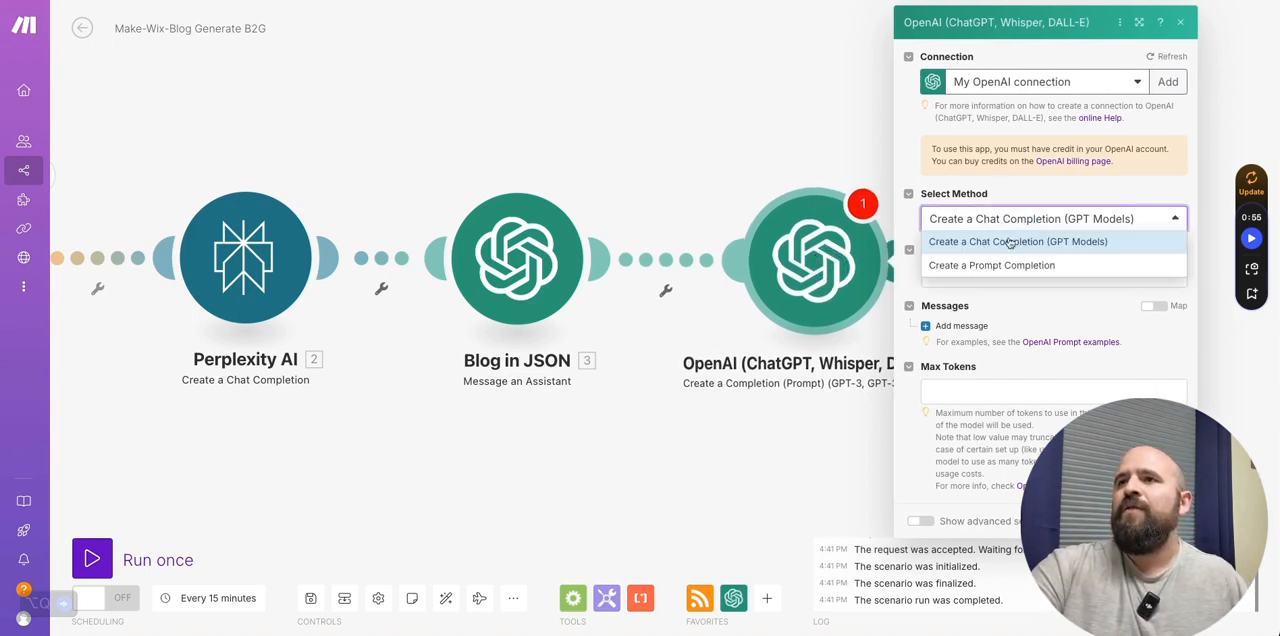
click(1012, 245)
click(1005, 274)
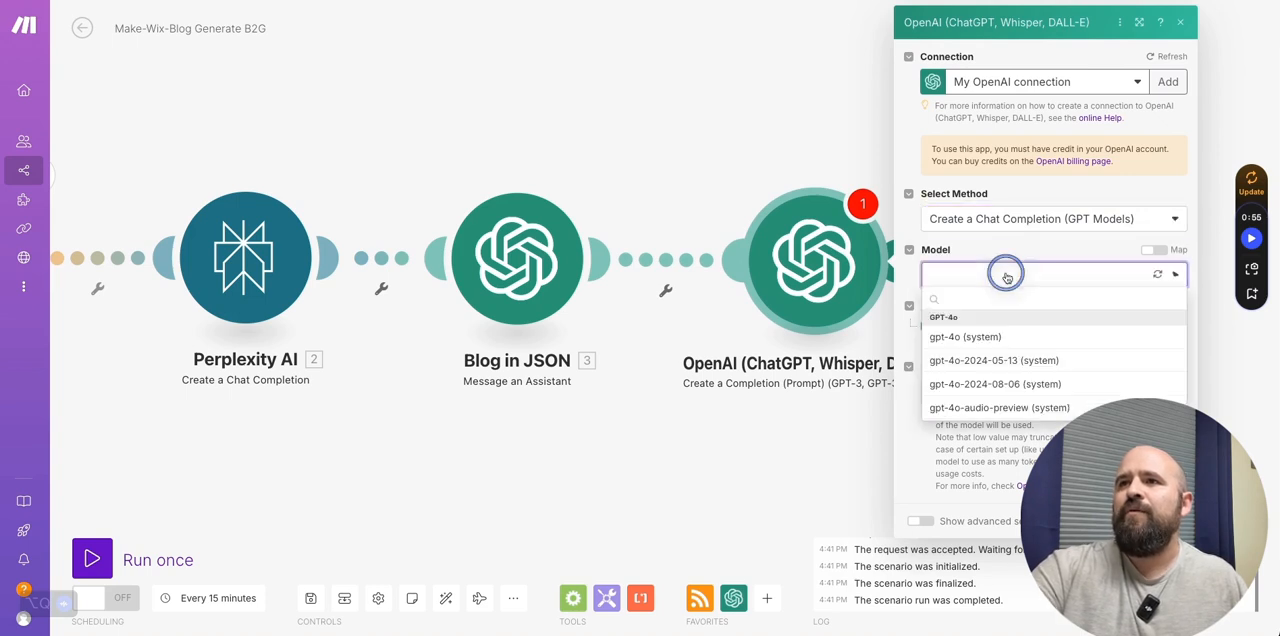
click(970, 335)
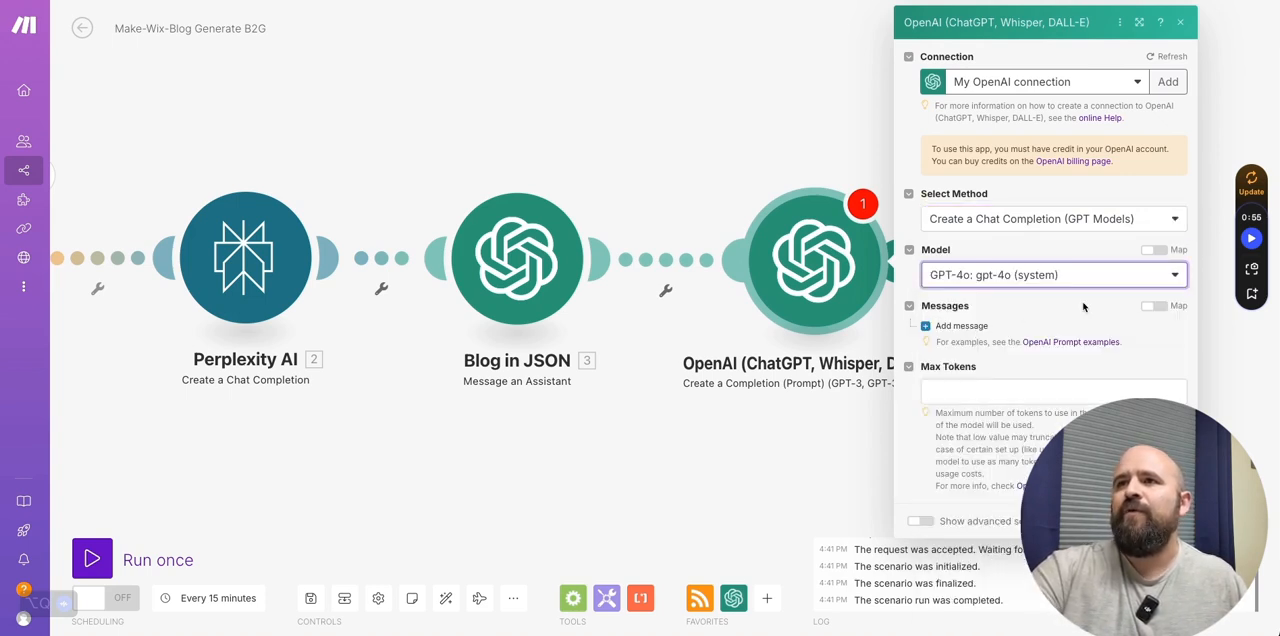
click(960, 326)
click(1015, 375)
click(1006, 418)
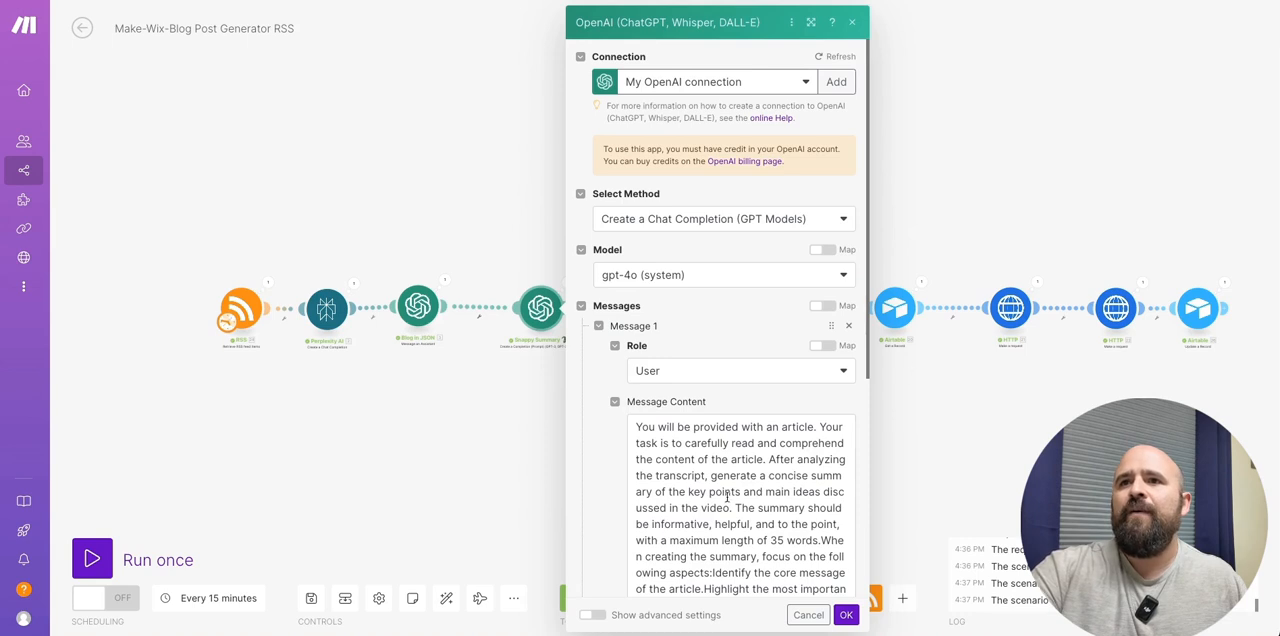
- Copy the full article-summary prompt from the Snappy Summary module into the new OpenAI module's message content, including the mapped Blog in JSON Result
click(716, 493)
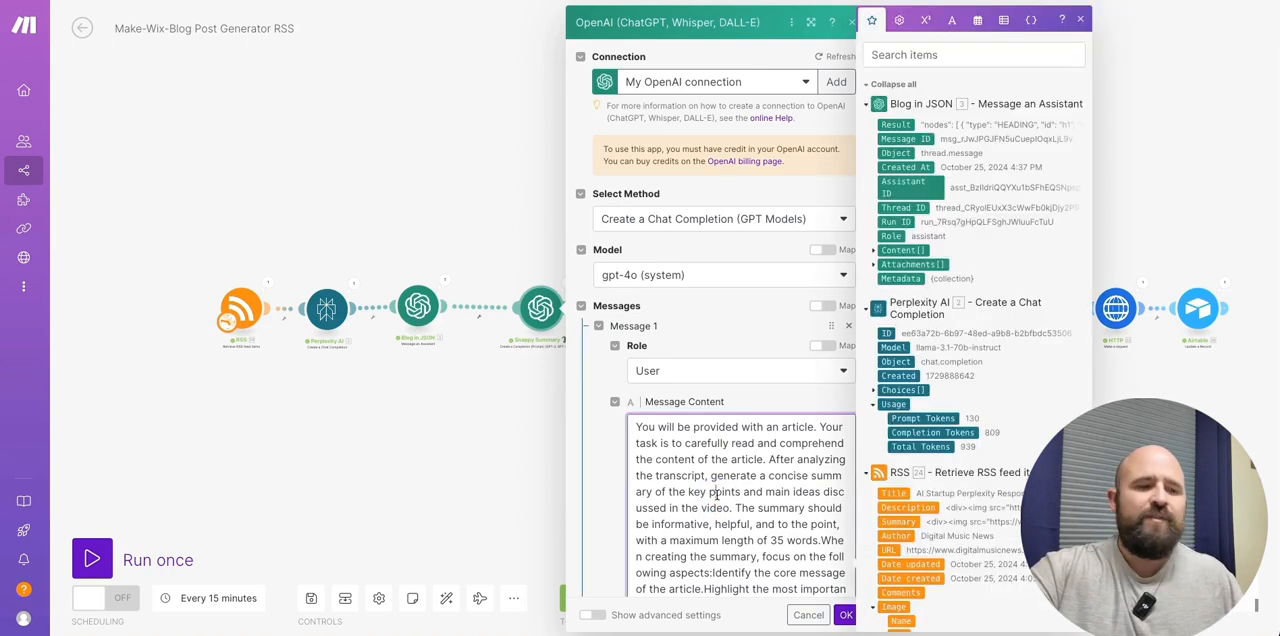
key(ctrl+a)
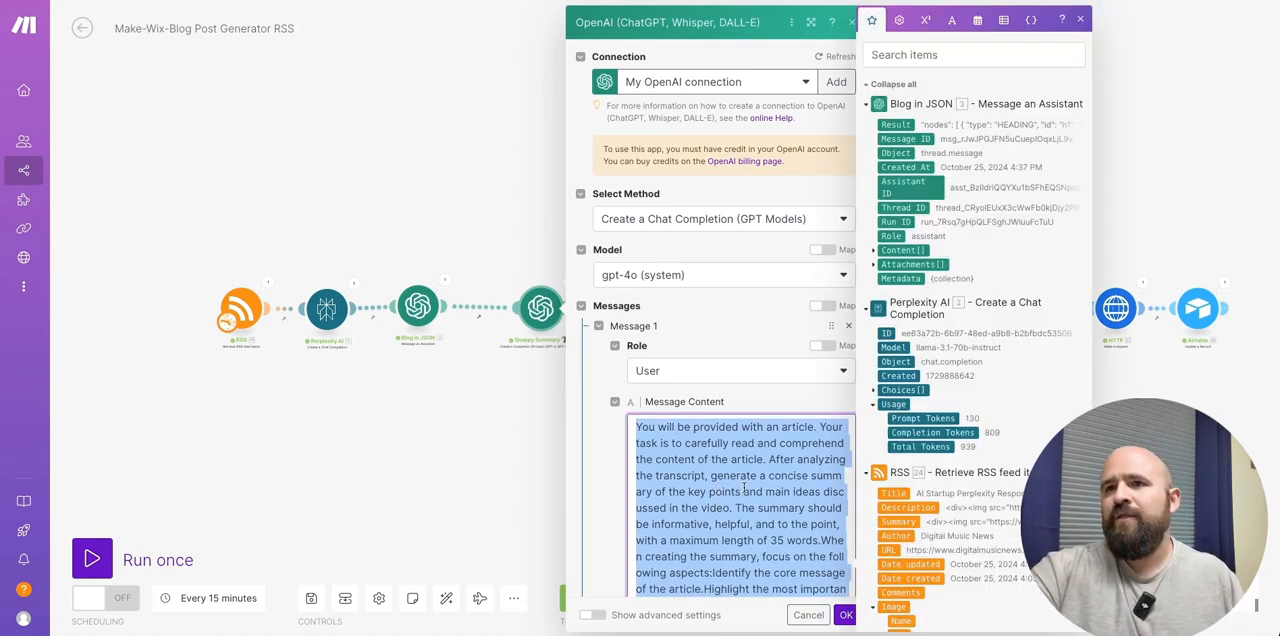
scroll(667, 441, down, 5)
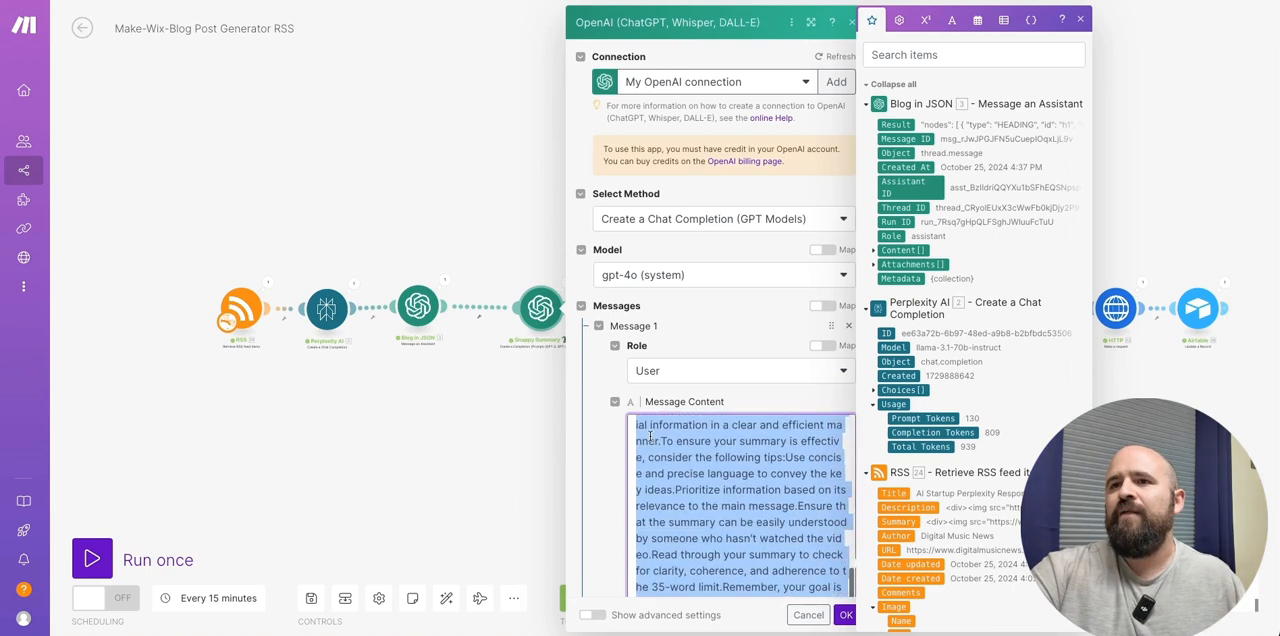
scroll(725, 473, down, 3)
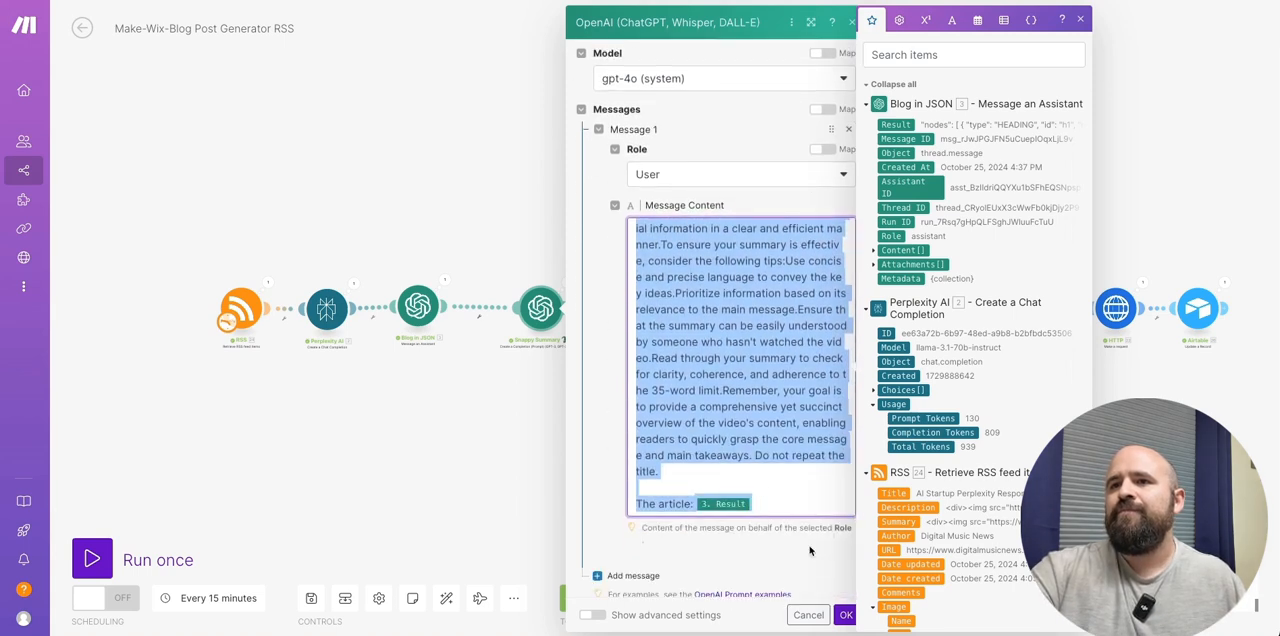
click(846, 615)
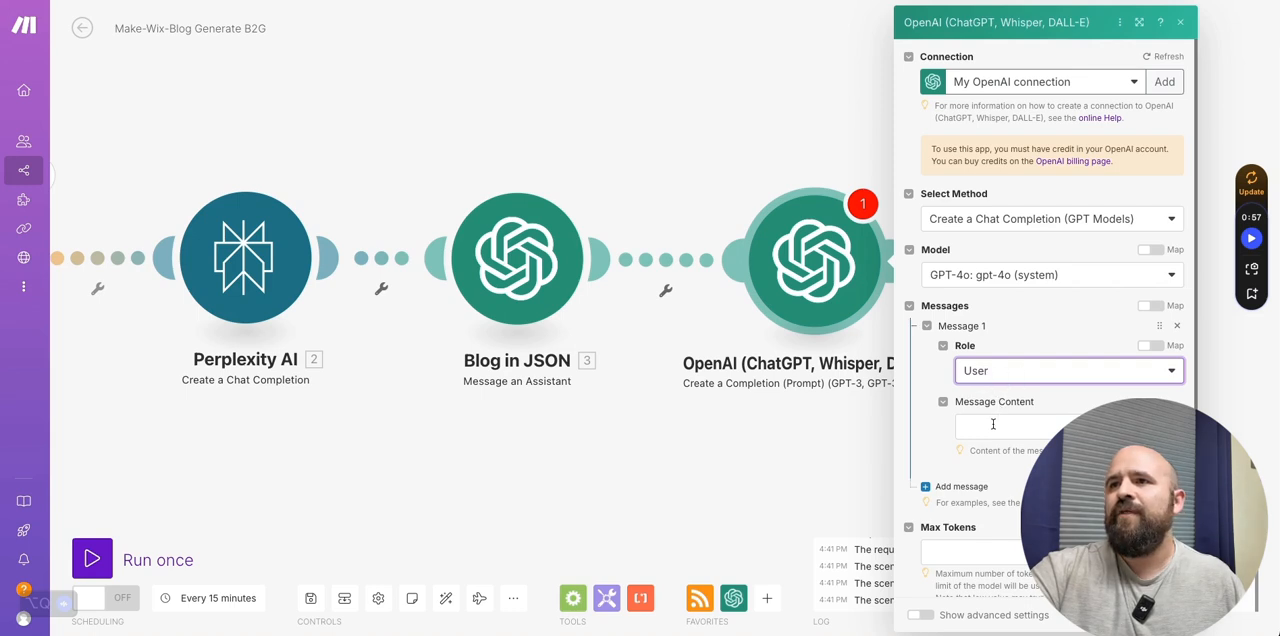
click(993, 424)
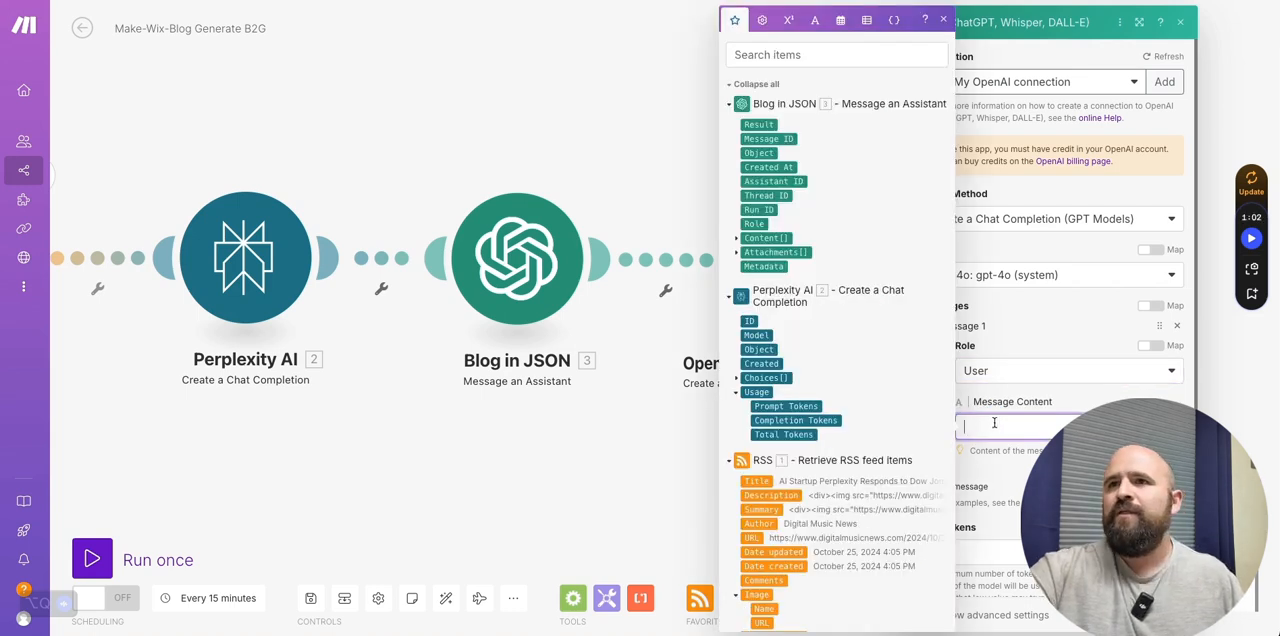
key(ctrl+v)
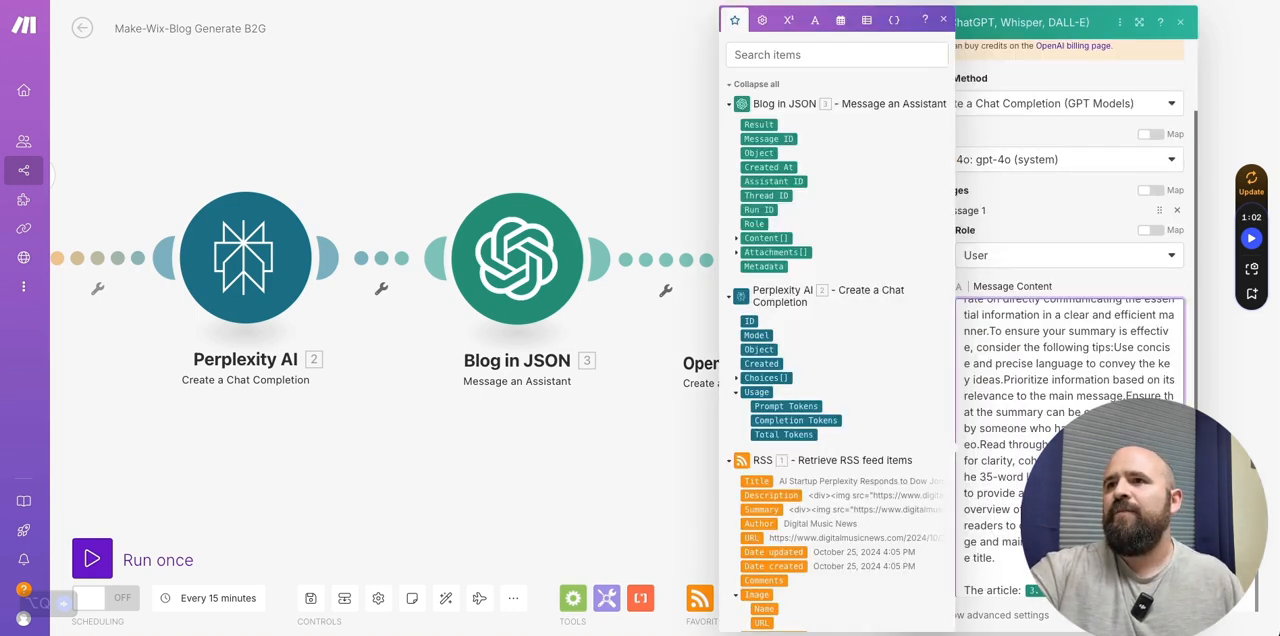
- Review the pasted summary prompt from its opening task and length limit down to the mapped article reference
scroll(1065, 380, up, 10)
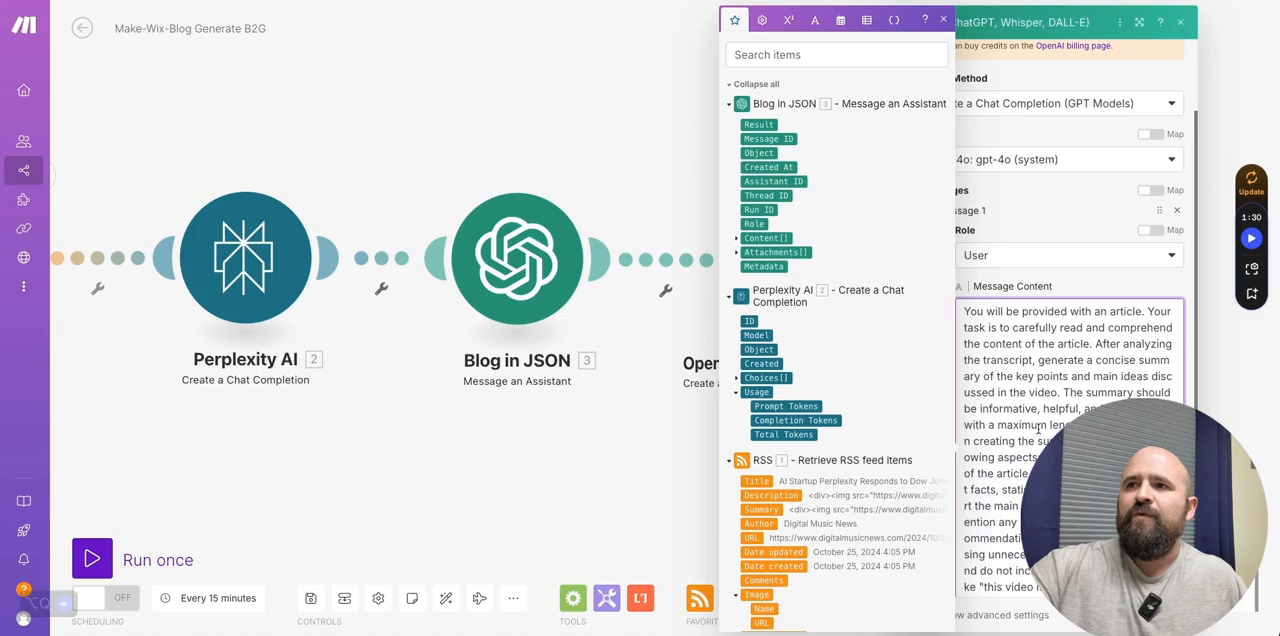
scroll(997, 440, down, 1)
scroll(1020, 440, down, 2)
scroll(1020, 438, down, 1)
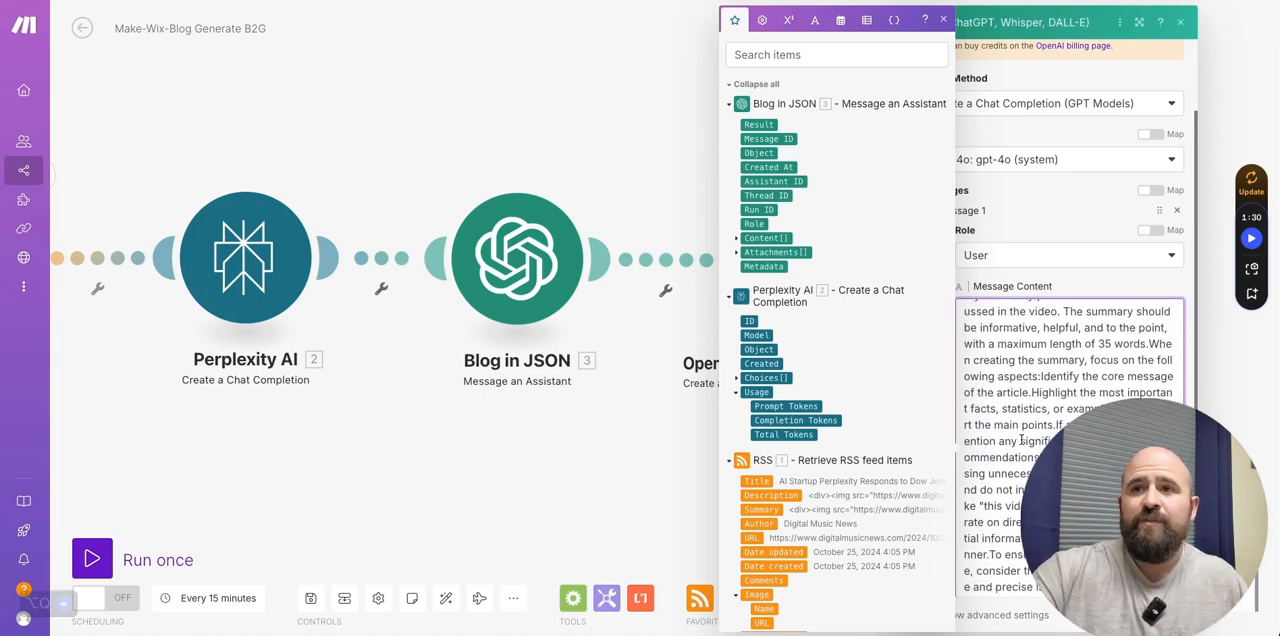
scroll(1020, 440, down, 5)
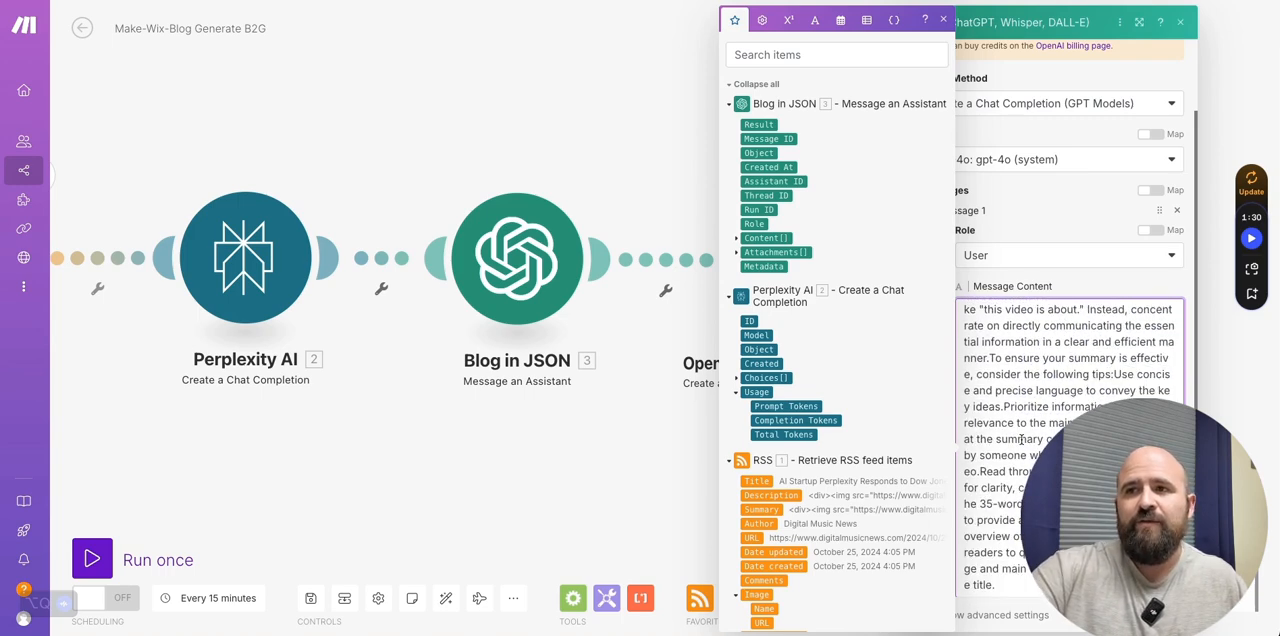
scroll(1020, 440, down, 1)
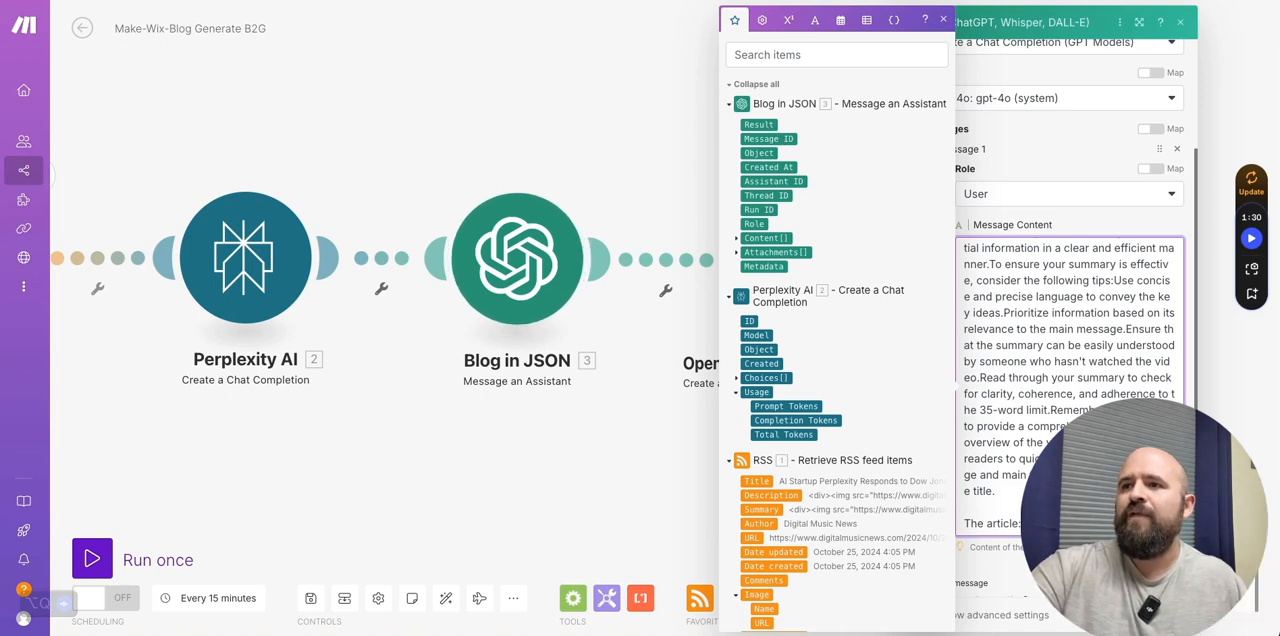
key(Escape)
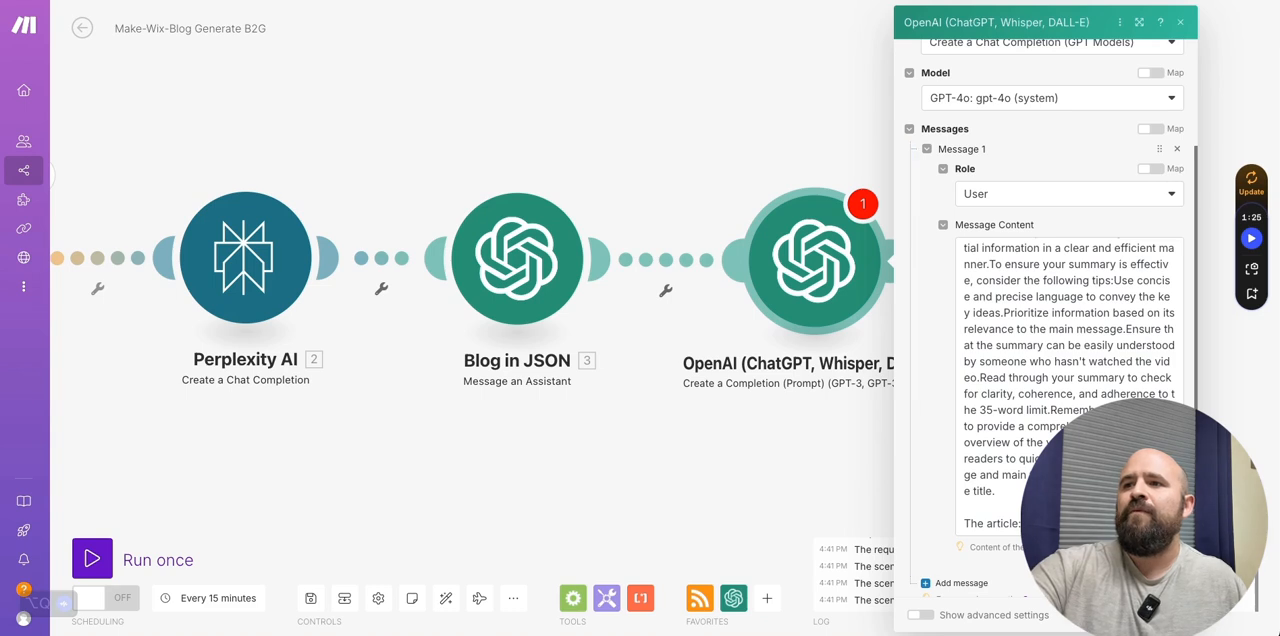
- Set the new OpenAI completion module's max tokens to 1000 and save its settings
scroll(1050, 350, down, 3)
click(950, 478)
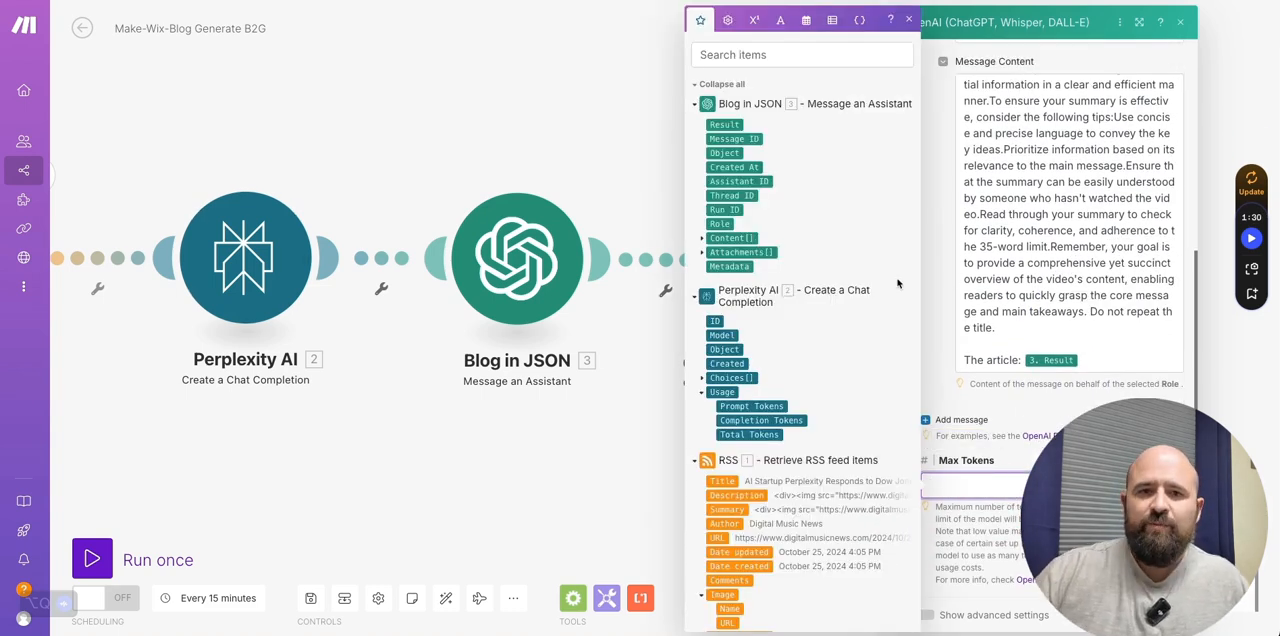
text(1000)
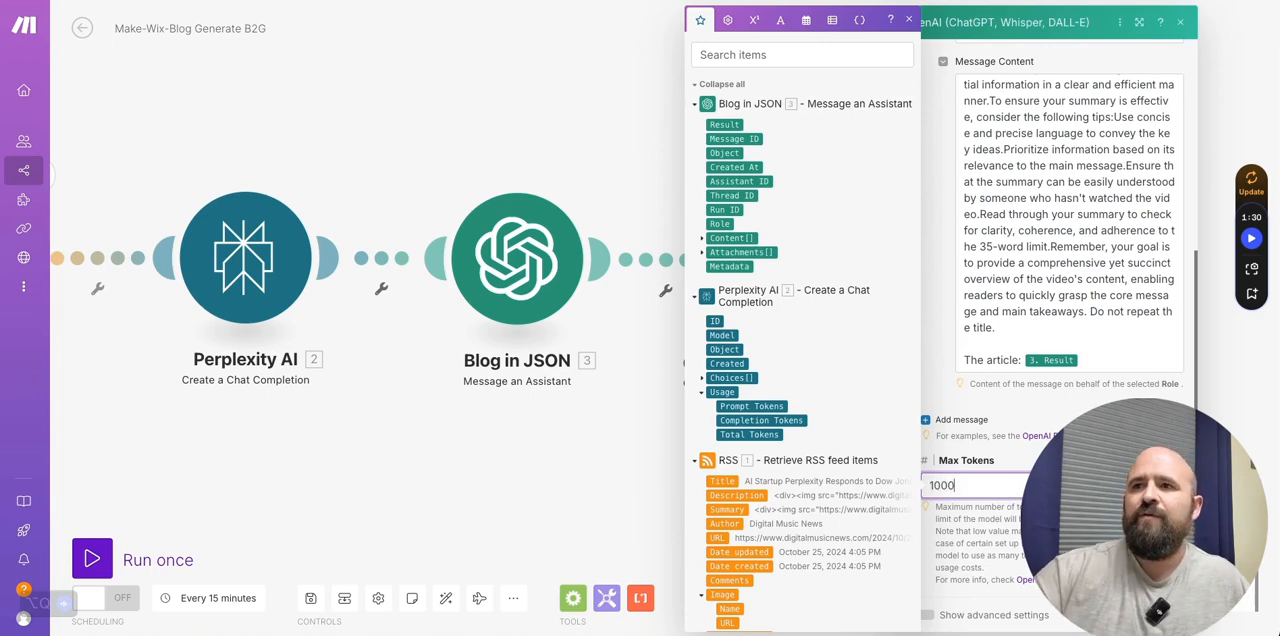
click(1168, 615)
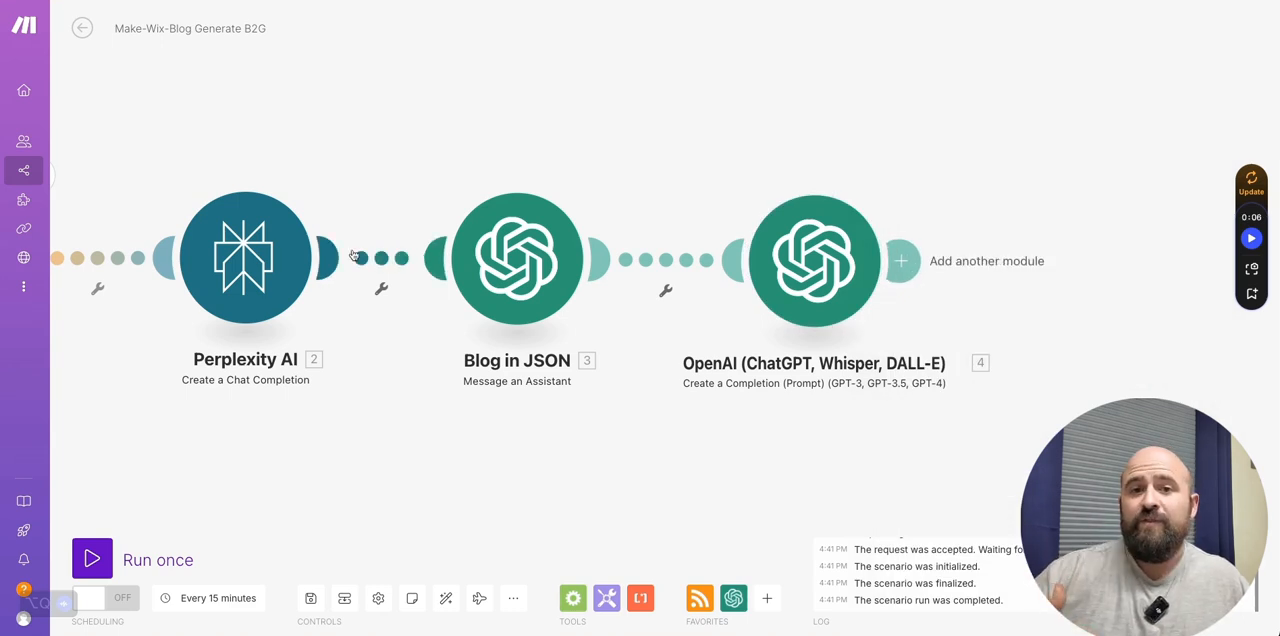
drag(511, 457, 292, 474)
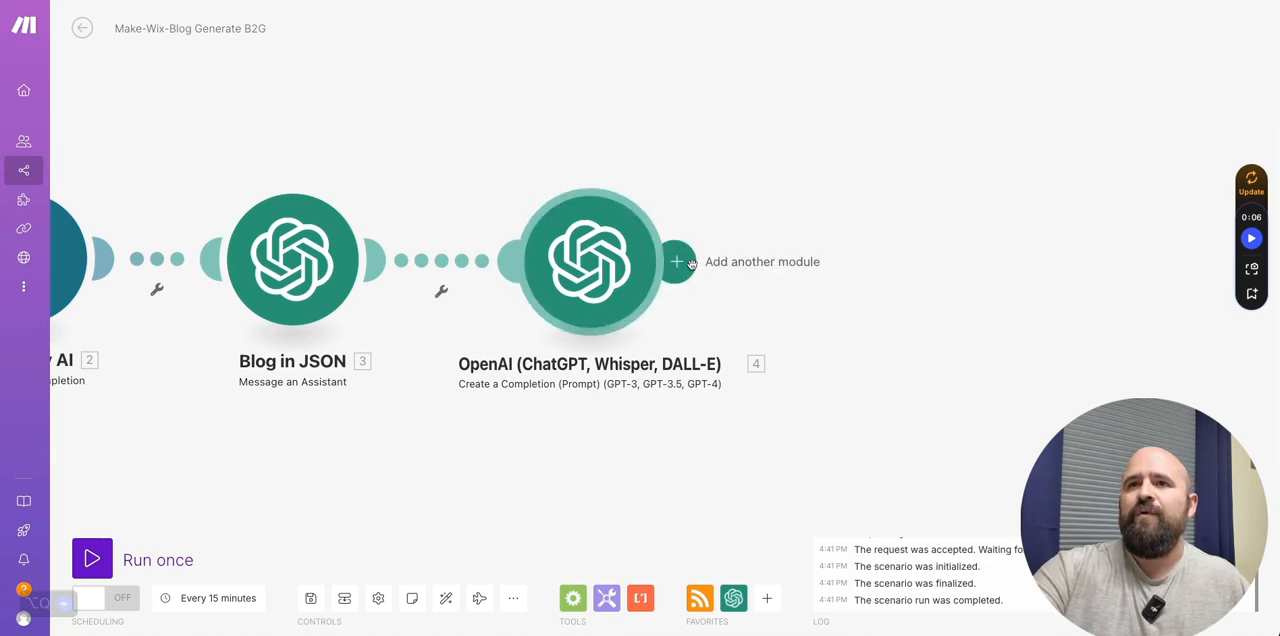
- Rename the newly configured OpenAI completion module after Blog in JSON as Snappy Summary
right_click(620, 357)
right_click(603, 275)
click(586, 260)
click(586, 259)
right_click(586, 259)
click(586, 256)
right_click(588, 252)
click(630, 326)
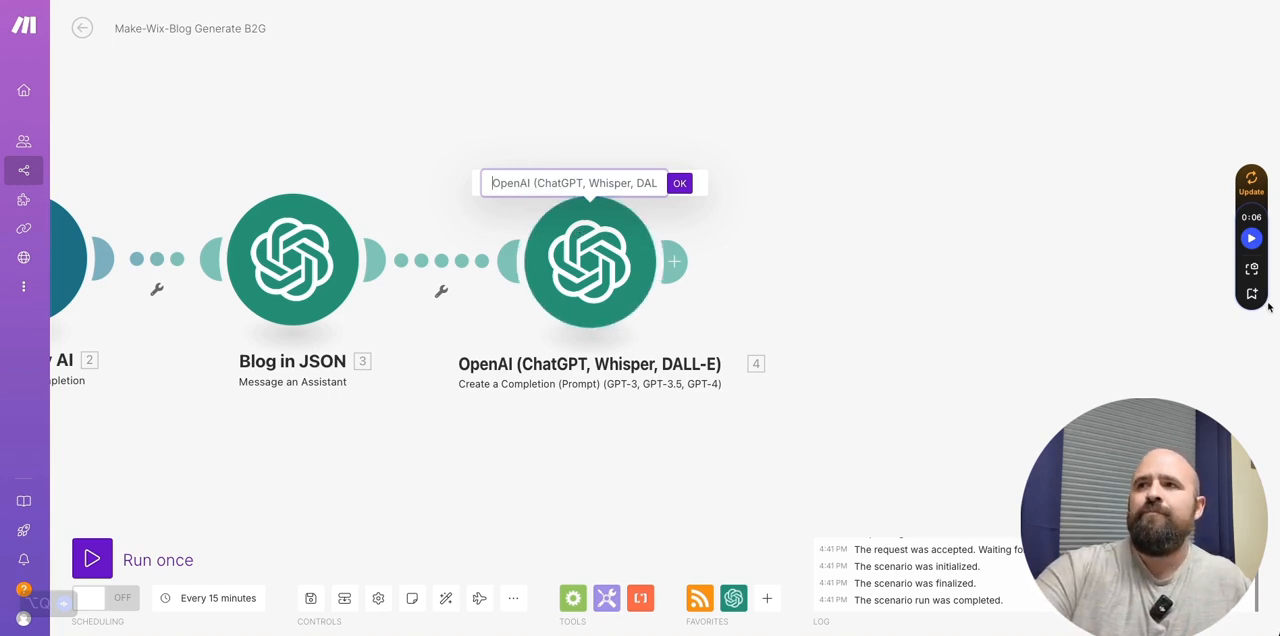
click(556, 182)
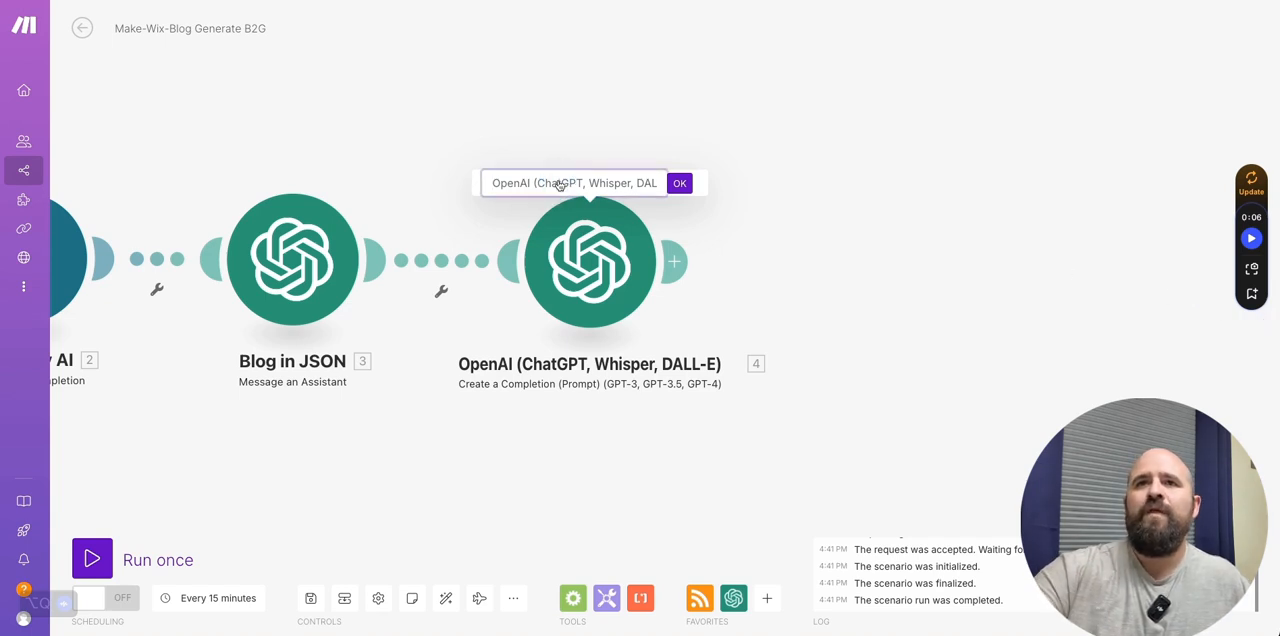
key(ctrl+a)
text(Snappy Summar)
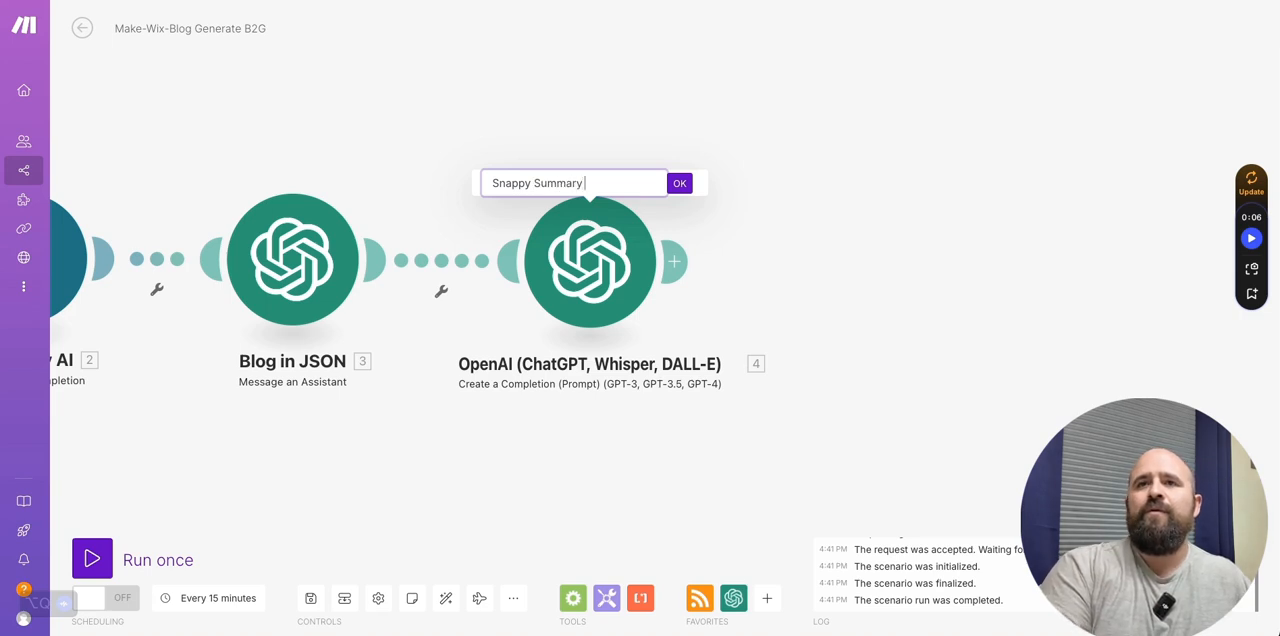
text(y)
click(678, 184)
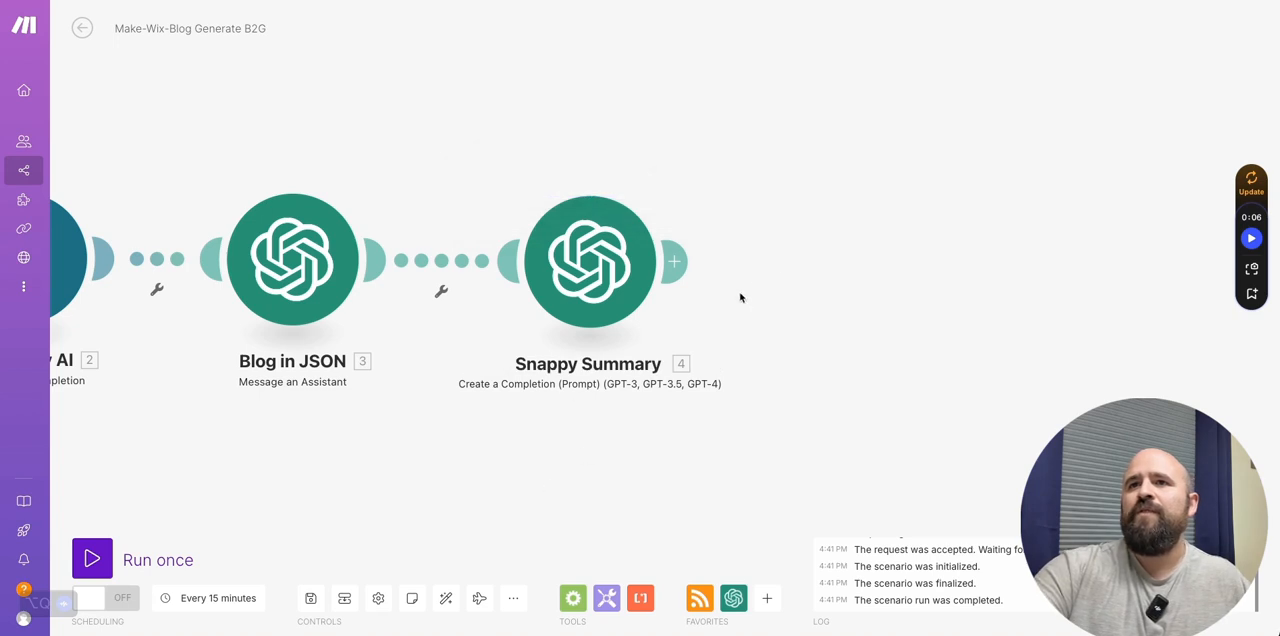
- Add an OpenAI Create a Completion module after Snappy Summary, using gpt-4o (system) and one message with the User role
click(676, 262)
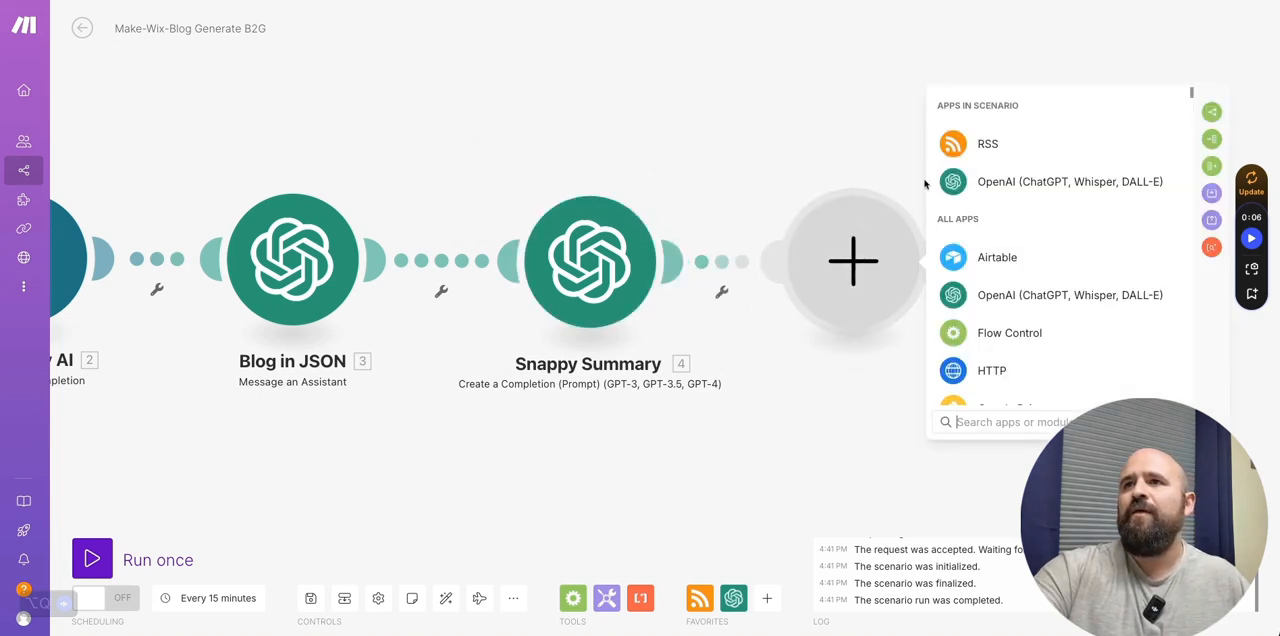
click(986, 180)
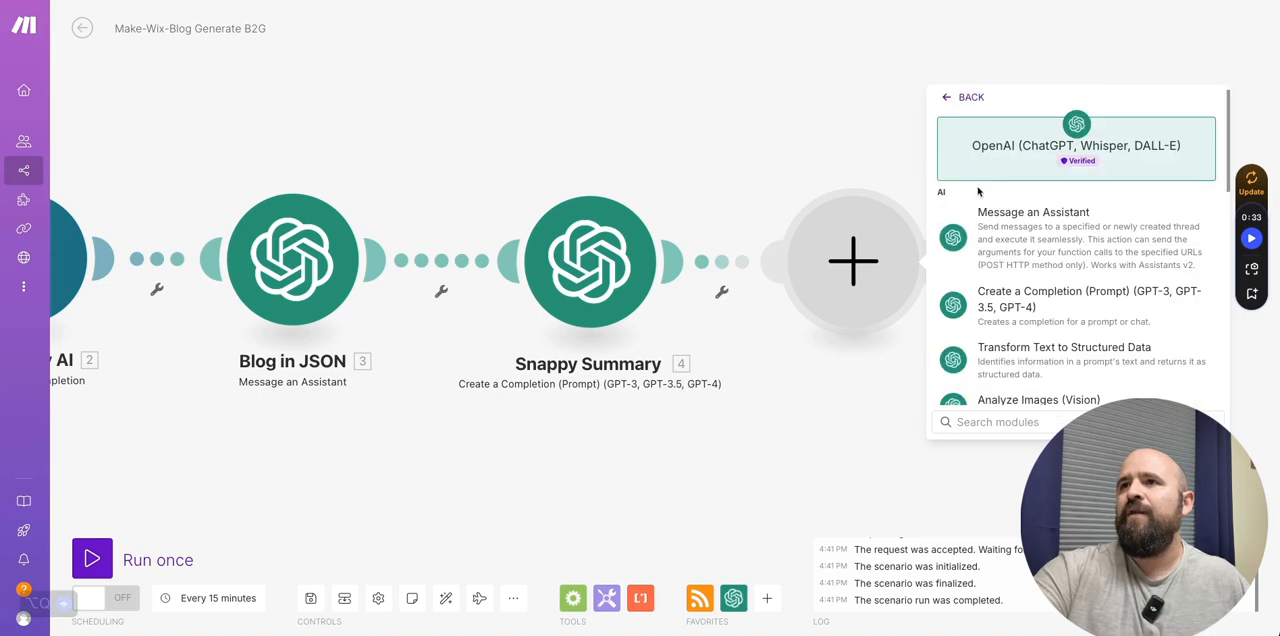
click(1030, 307)
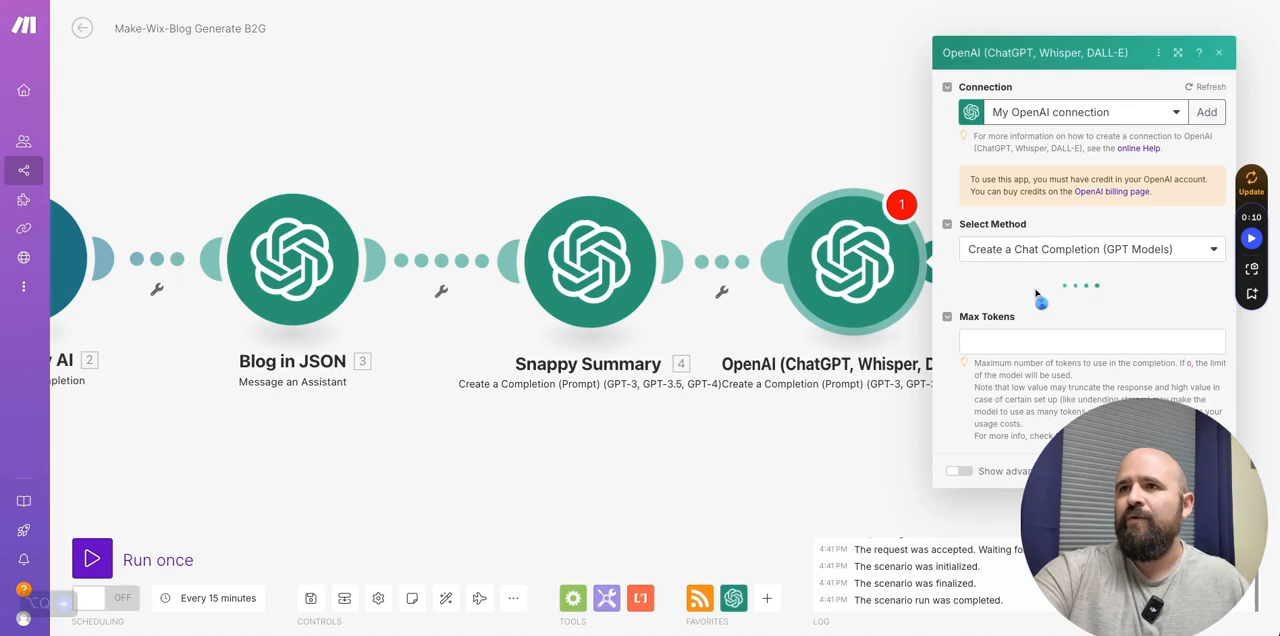
click(1029, 284)
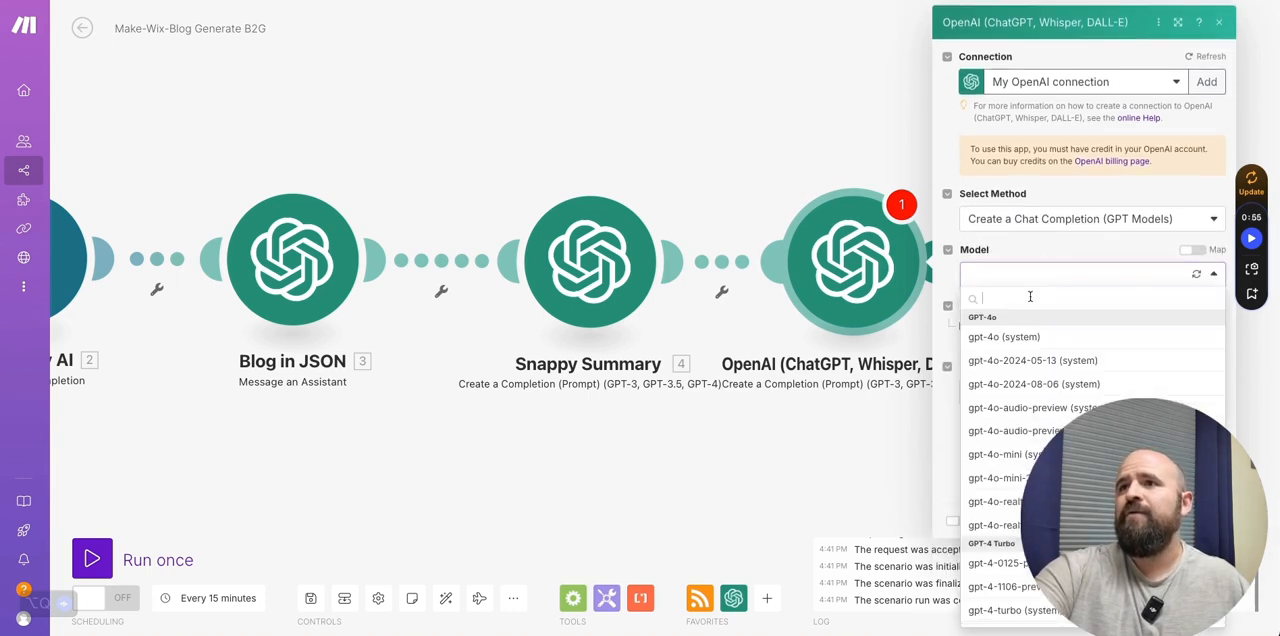
click(1025, 336)
click(988, 328)
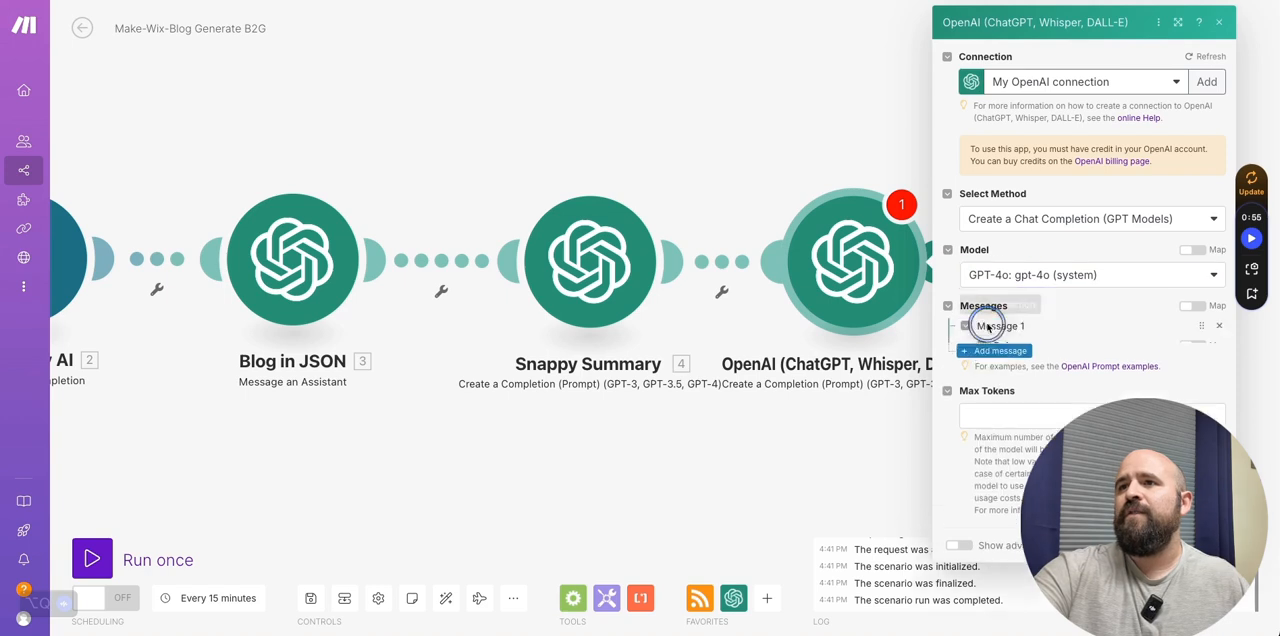
scroll(1063, 285, down, 1)
click(1060, 302)
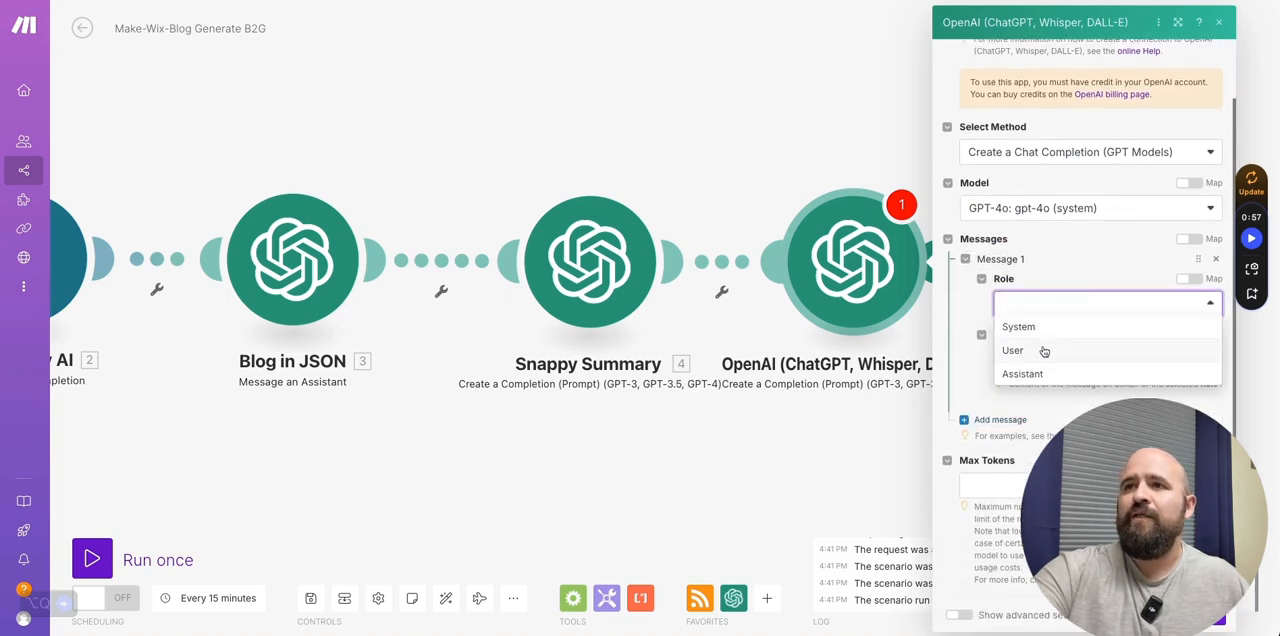
click(1043, 350)
- Copy the full title prompt from the Title Generator module in the Make-Wix-Blog Post Generator RSS scenario, including the mapped article result
click(355, 85)
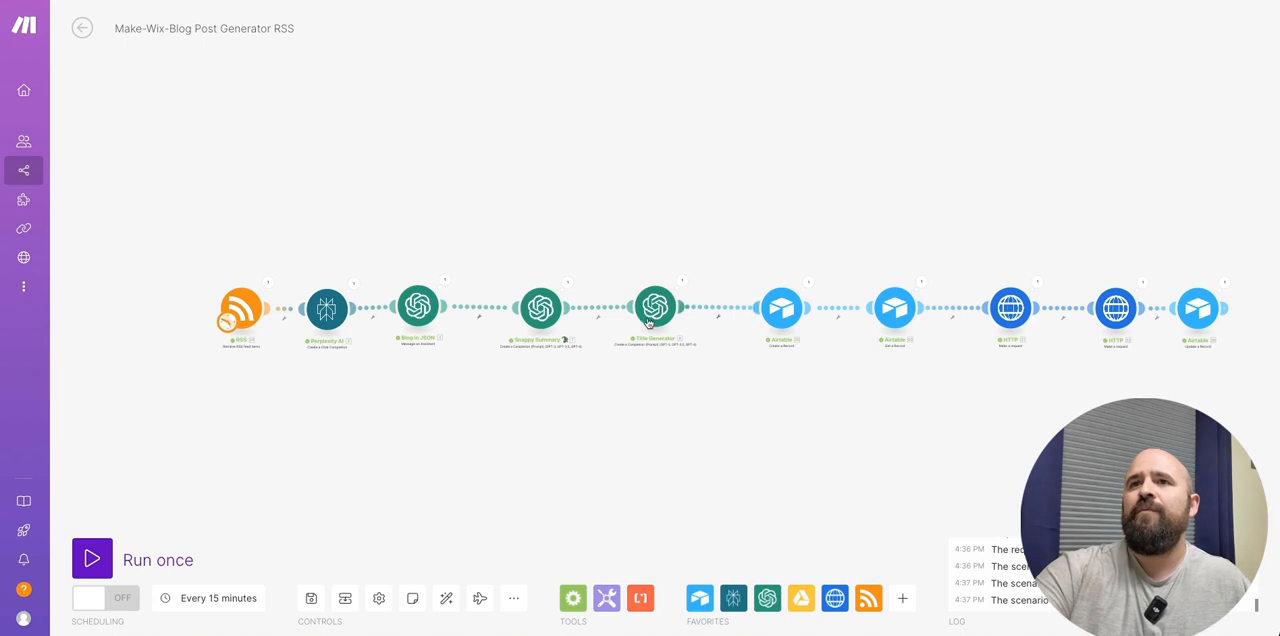
click(653, 310)
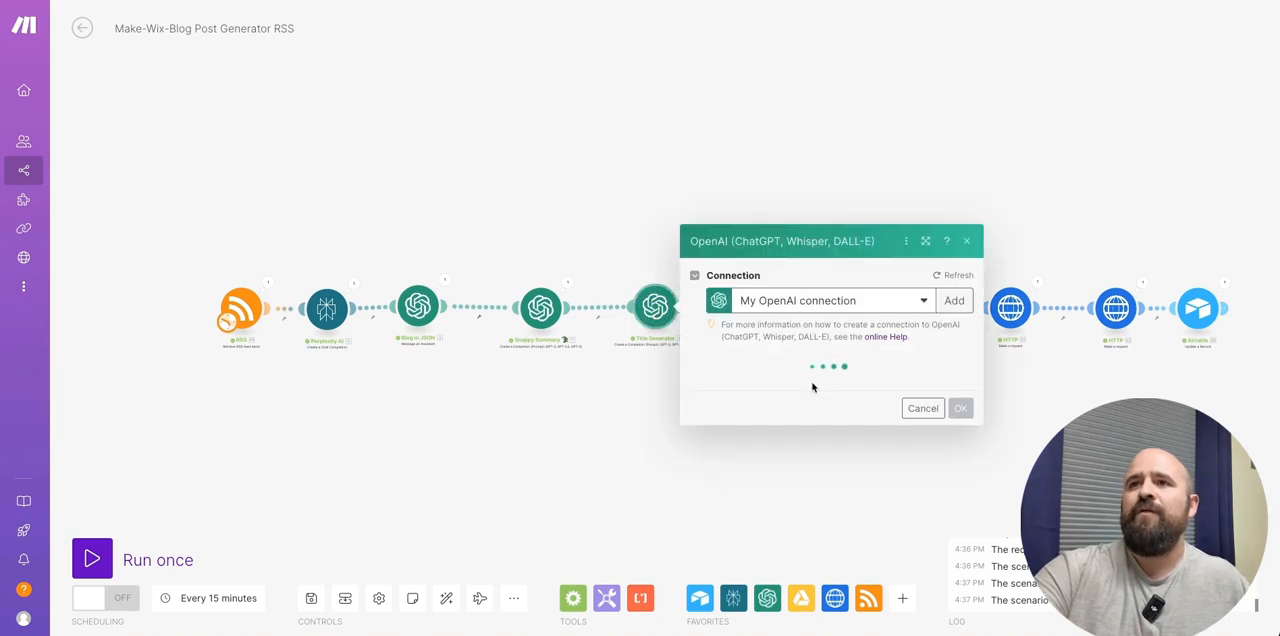
click(800, 442)
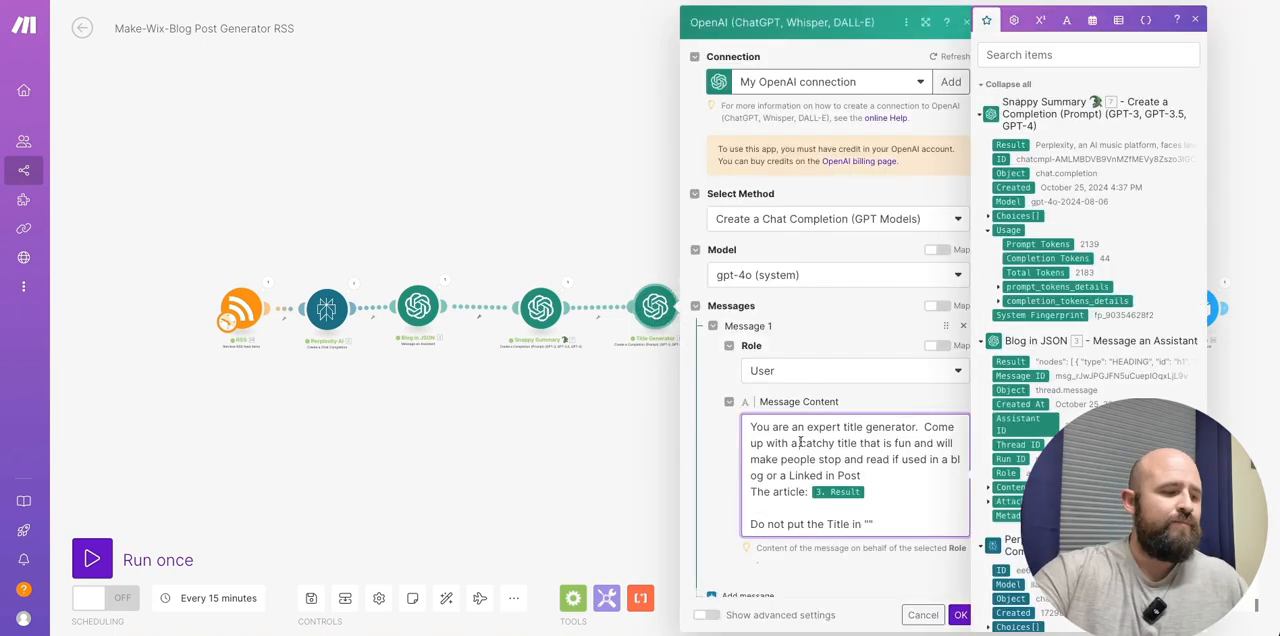
click(805, 442)
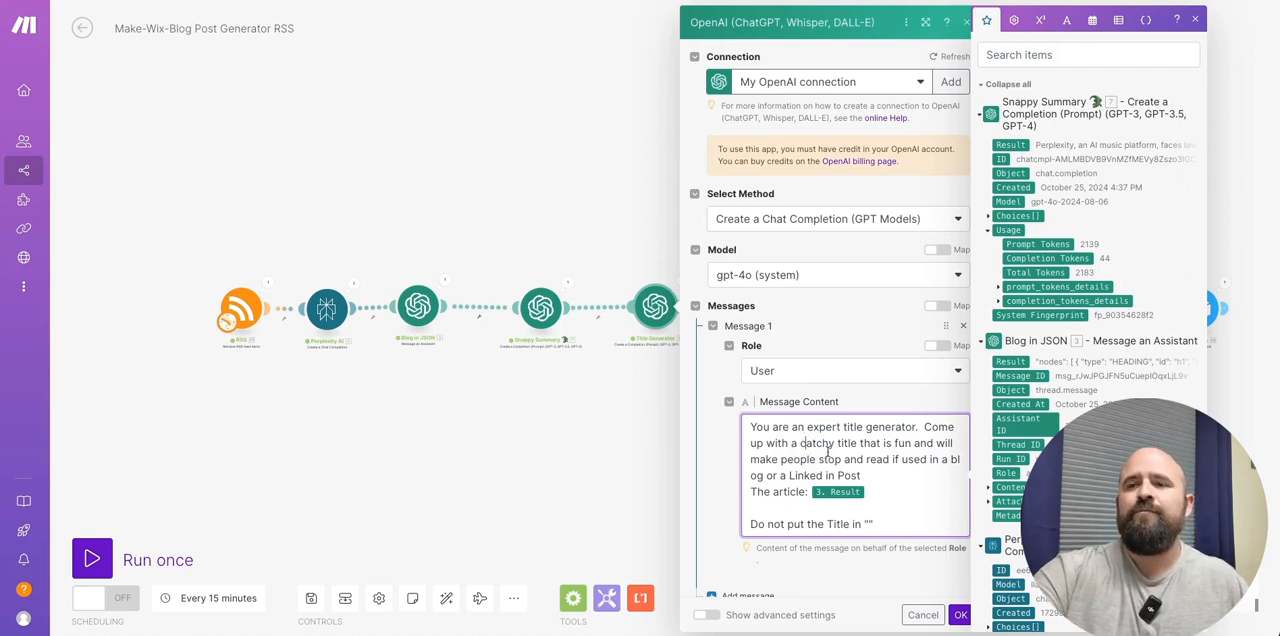
right_click(828, 452)
click(806, 442)
triple_click(806, 442)
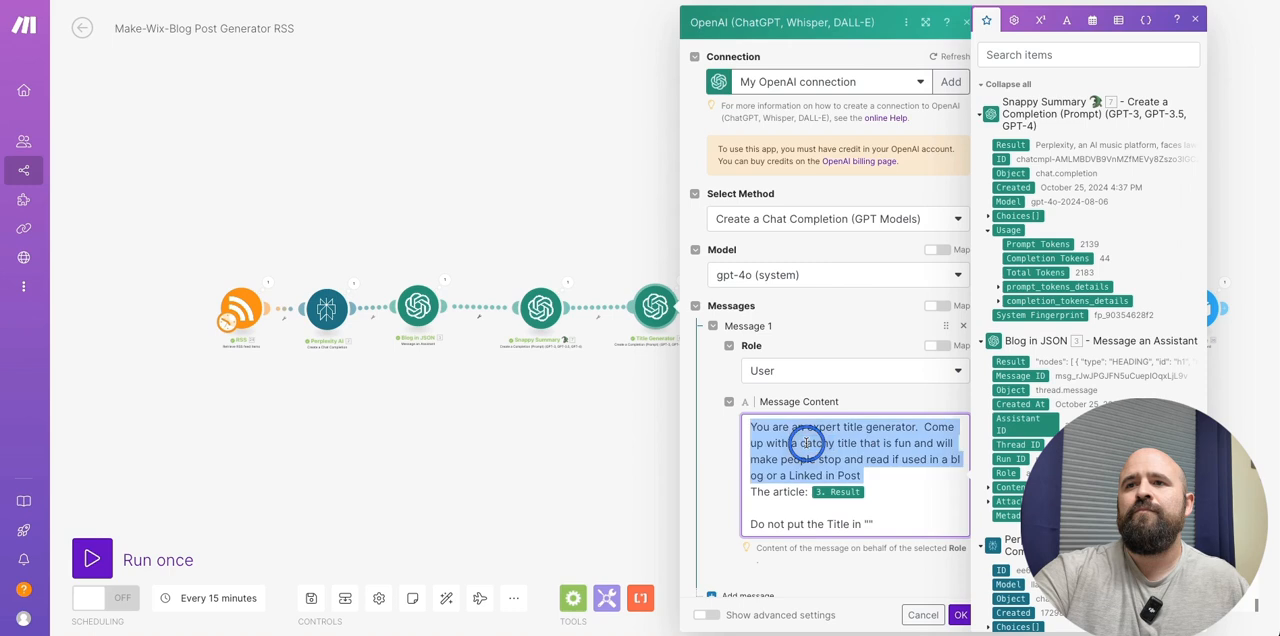
click(806, 442)
scroll(900, 525, down, 2)
scroll(895, 524, up, 2)
drag(889, 524, 730, 410)
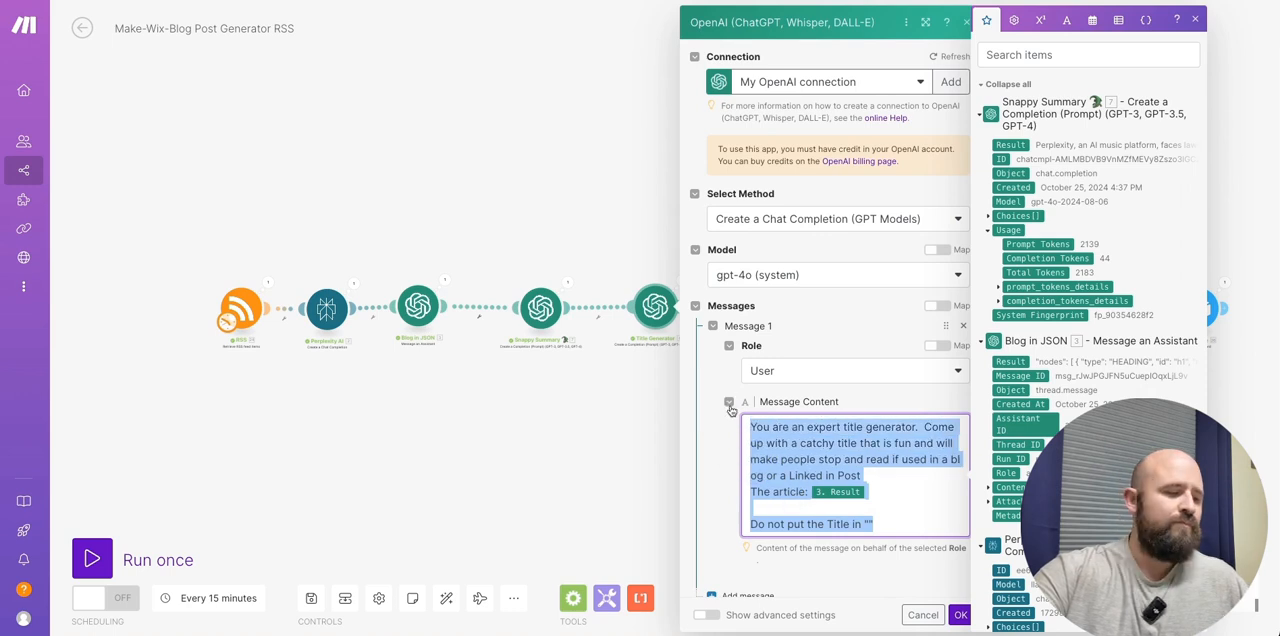
right_click(833, 457)
click(875, 312)
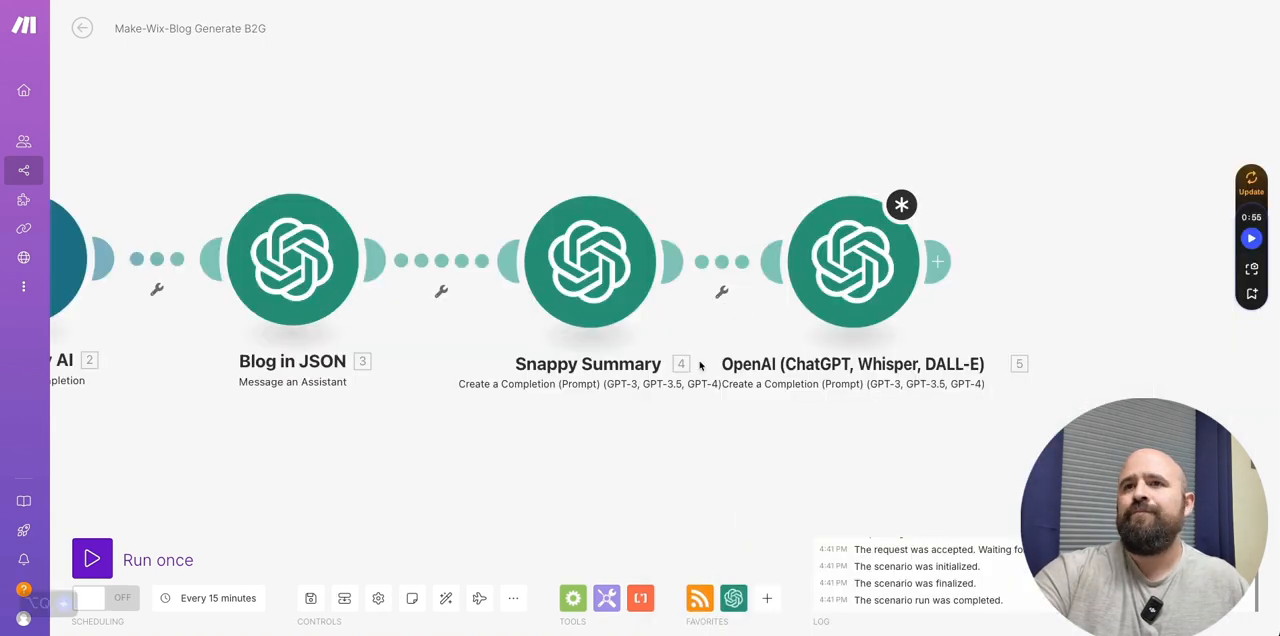
- Paste the title-generator prompt into the message content of the new OpenAI module in the Make-Wix-Blog Generate B2G scenario
click(830, 255)
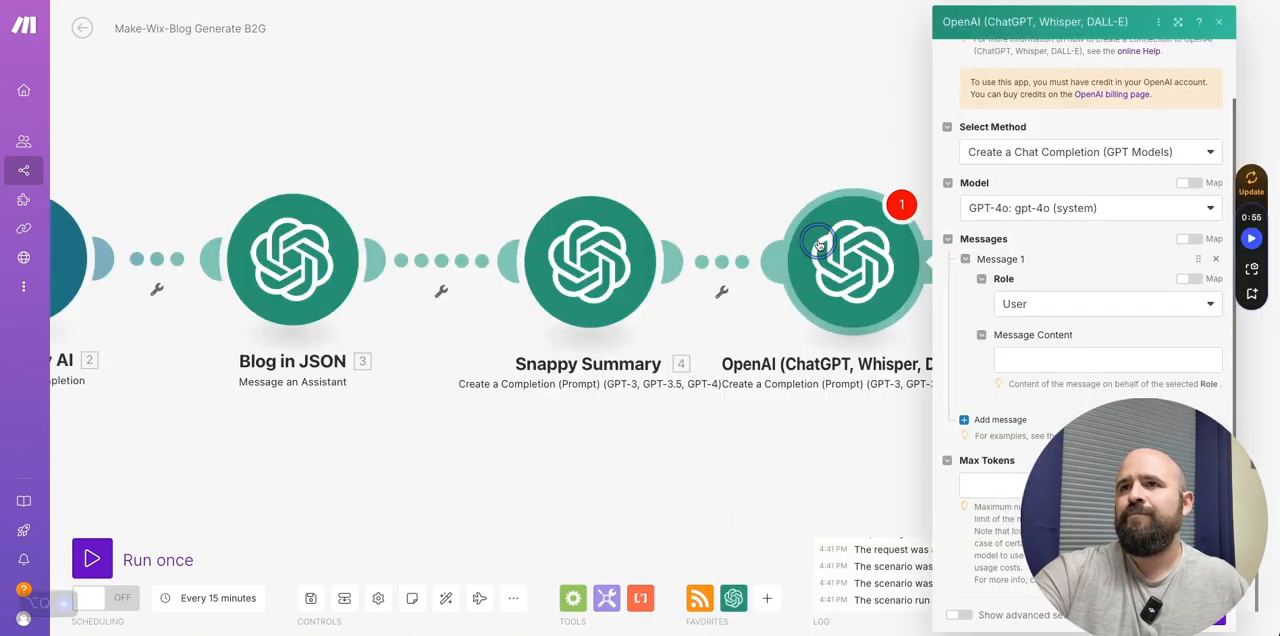
click(1053, 366)
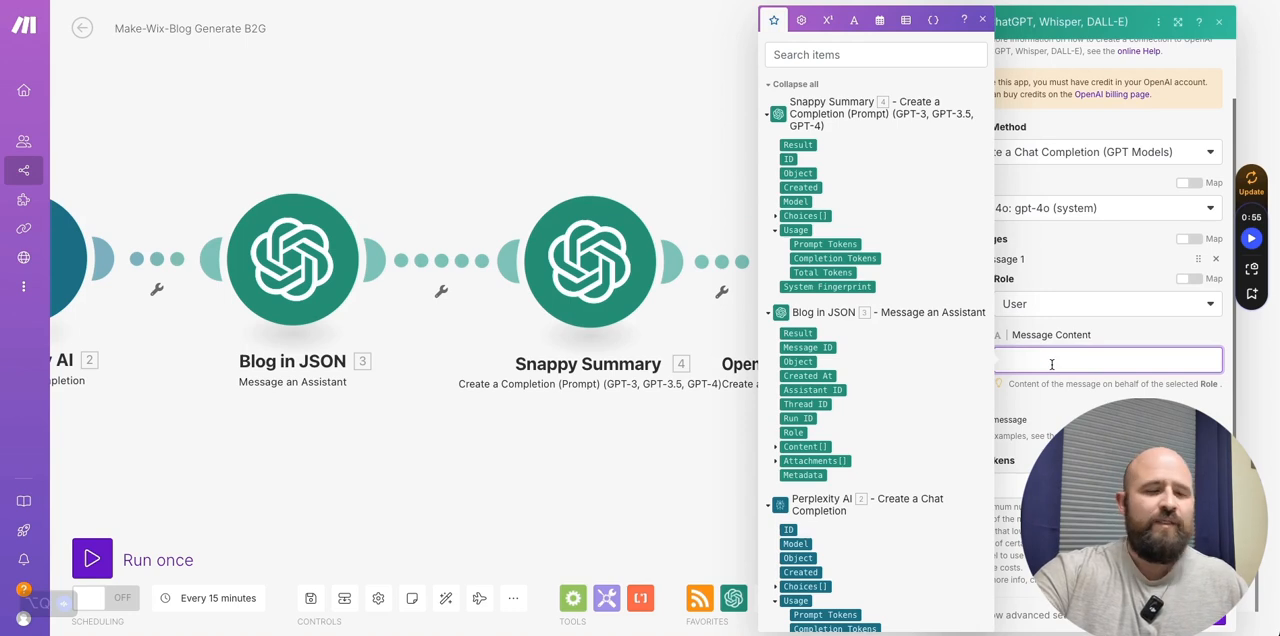
key(ctrl+v)
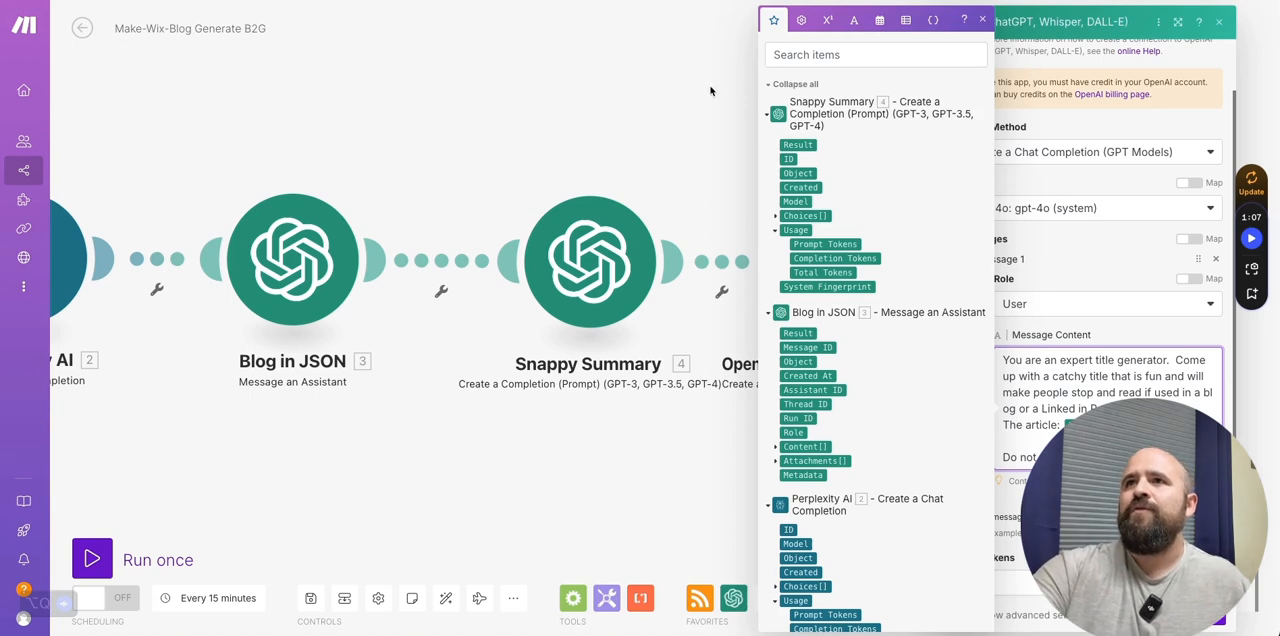
- Set the title-writing OpenAI module's max tokens to 1000 and save its settings
click(1121, 326)
scroll(1100, 400, down, 1)
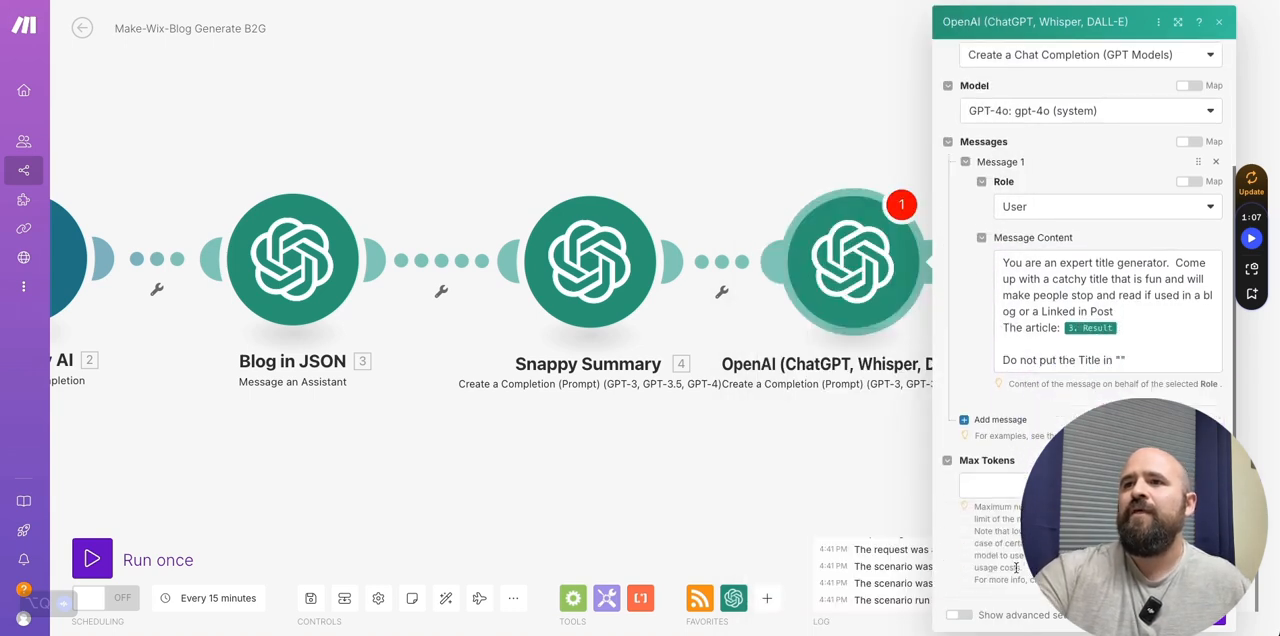
click(1022, 488)
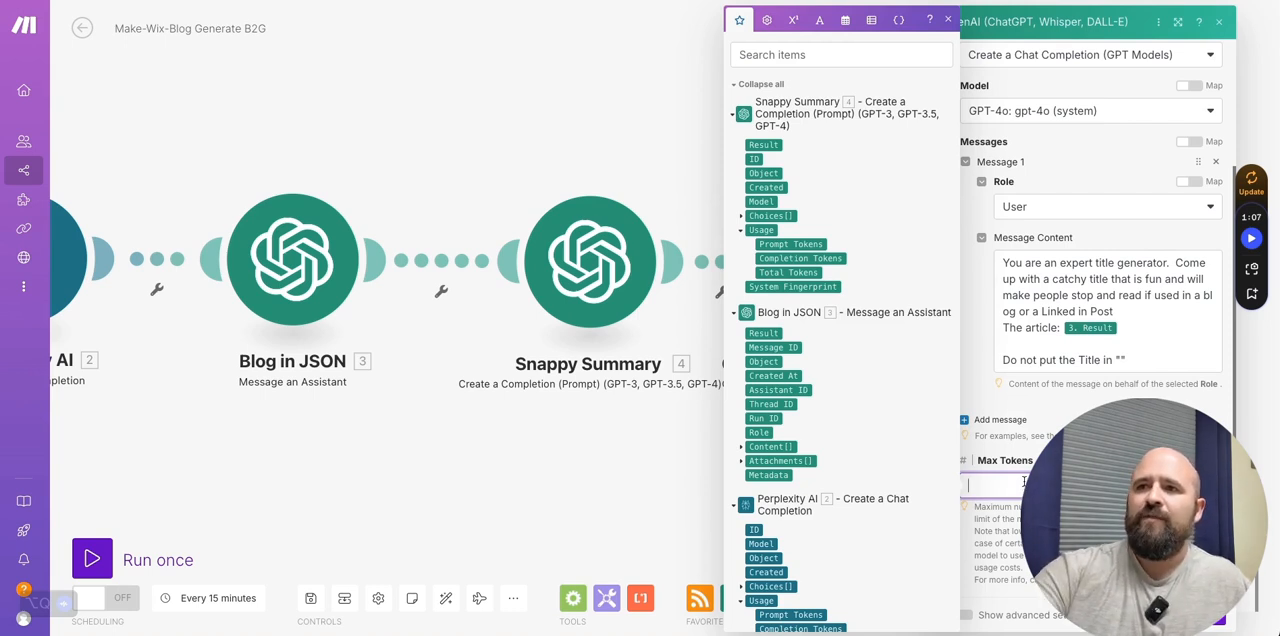
text(1000)
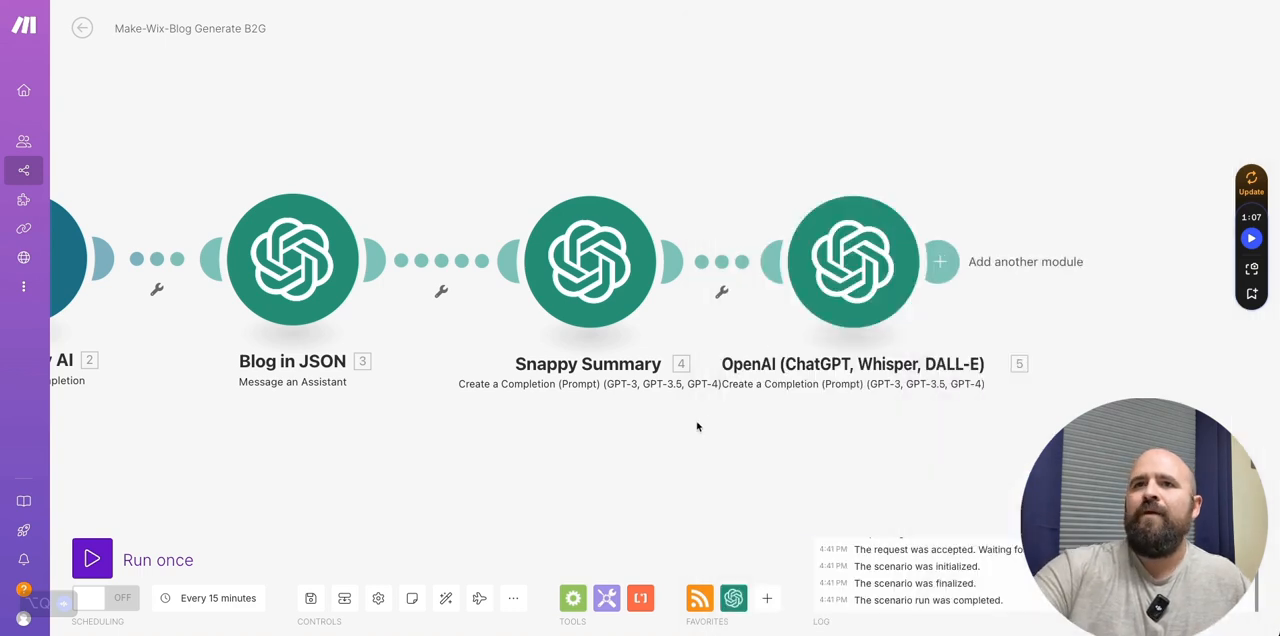
- Rename the last OpenAI module in the scenario as Title Generator
drag(699, 427, 220, 402)
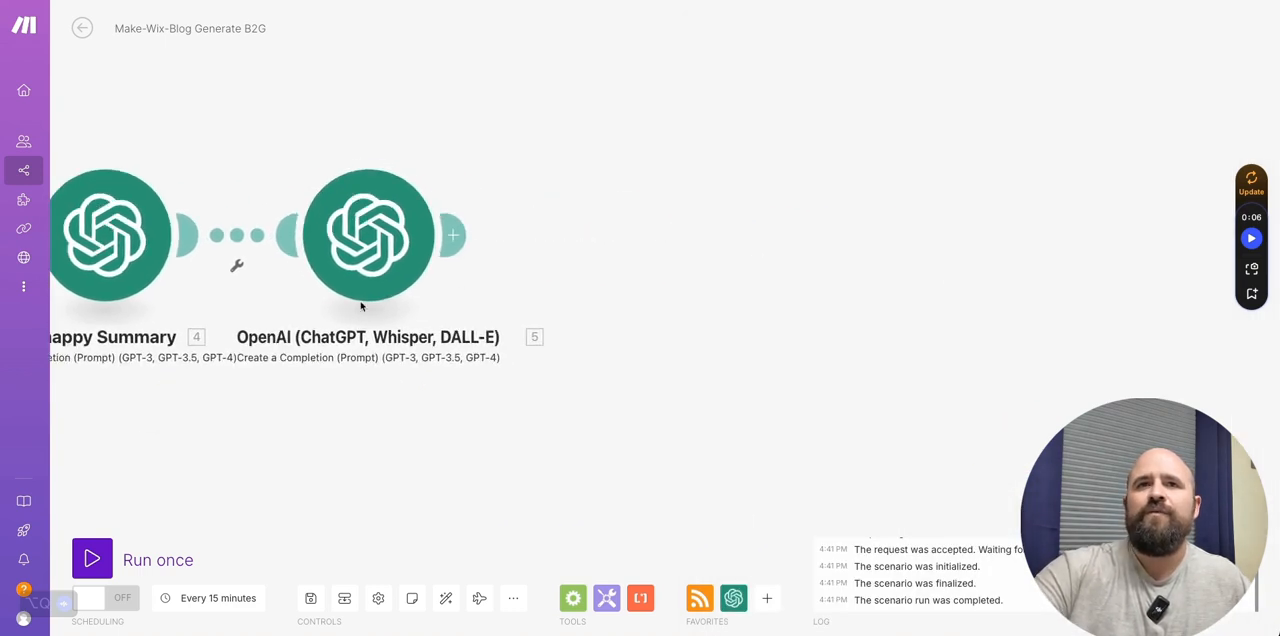
right_click(384, 252)
click(473, 401)
text(Title Generator)
key(Return)
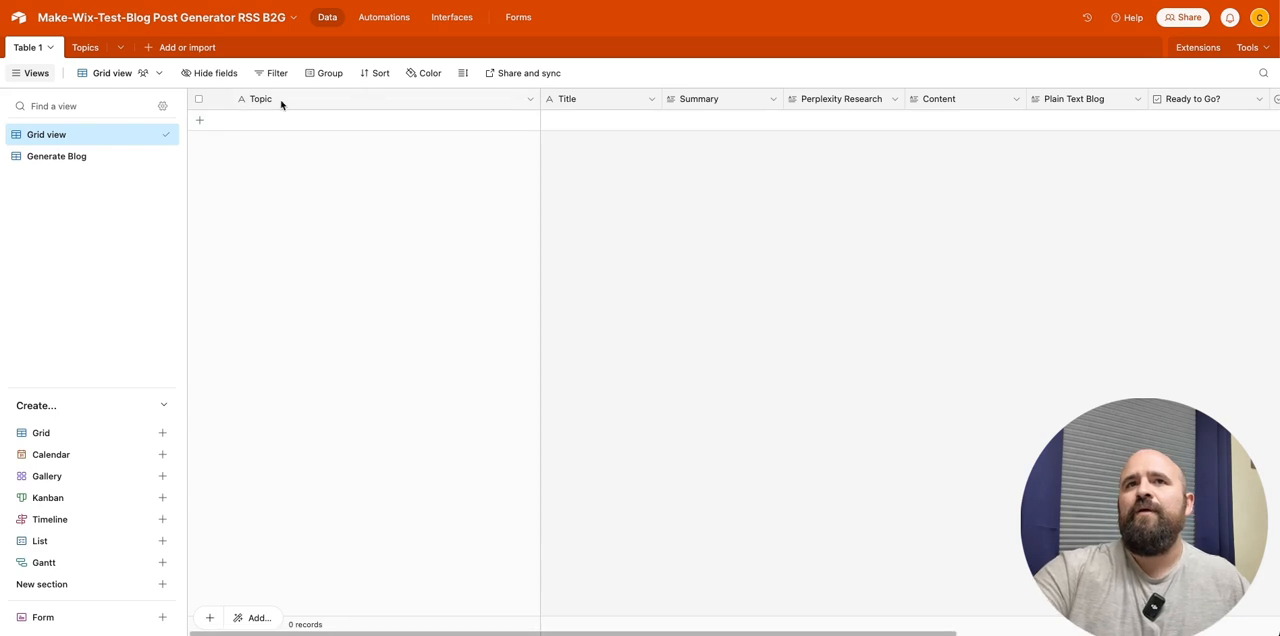
- Switch to the Airtable base and delete the separate Title field next to the primary Topic field in Table 1
right_click(432, 102)
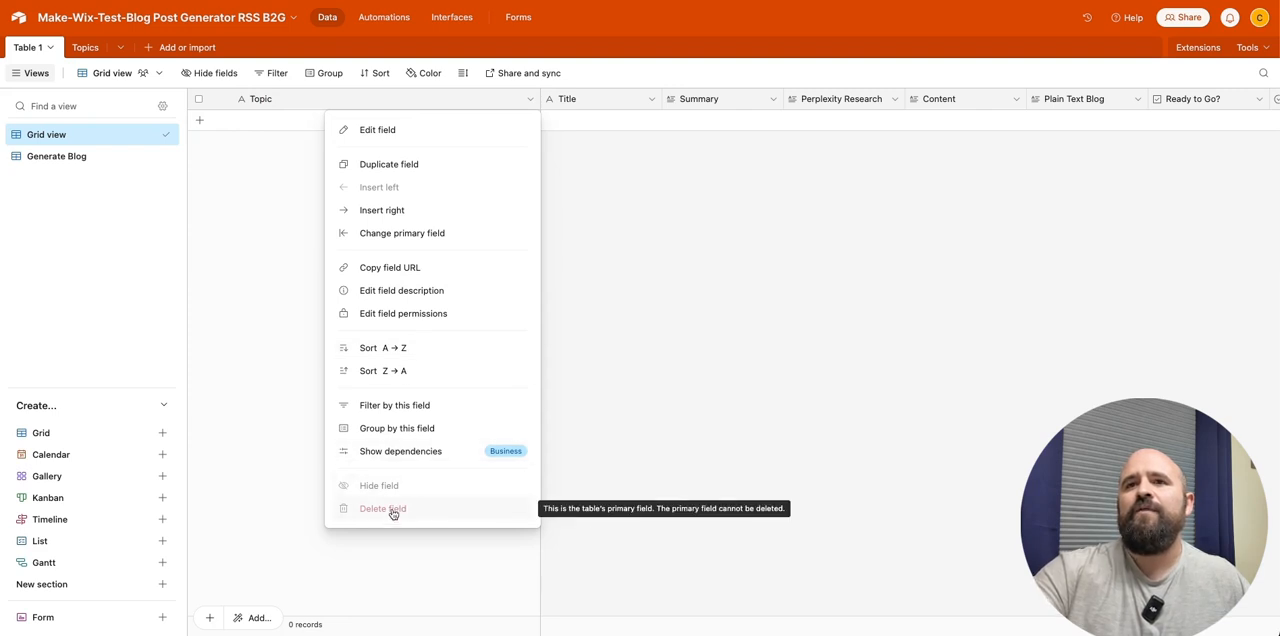
click(660, 275)
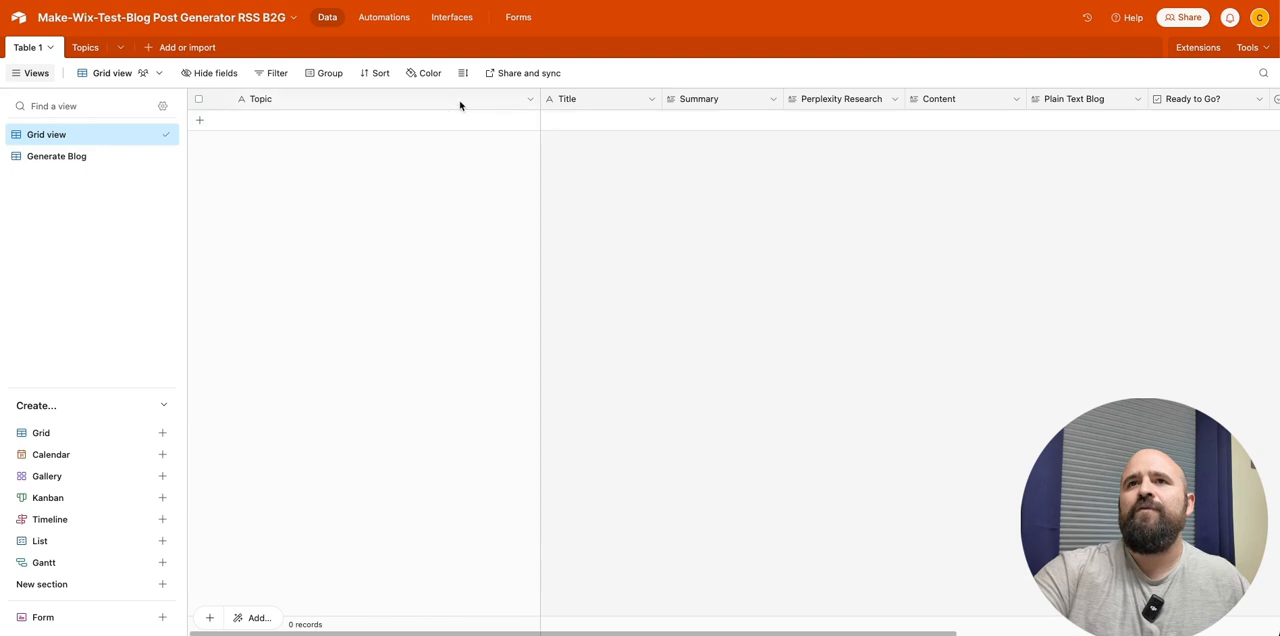
right_click(589, 98)
click(461, 205)
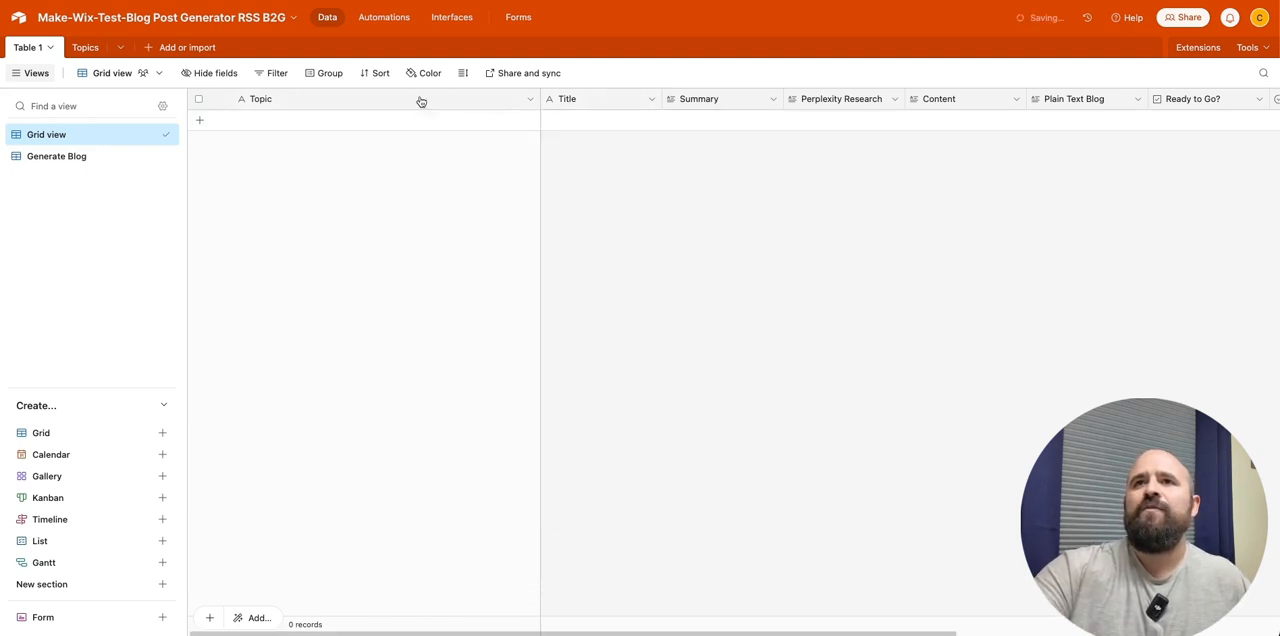
- Rename Table 1's primary field as Title, leaving it as single line text, and save the field
click(307, 100)
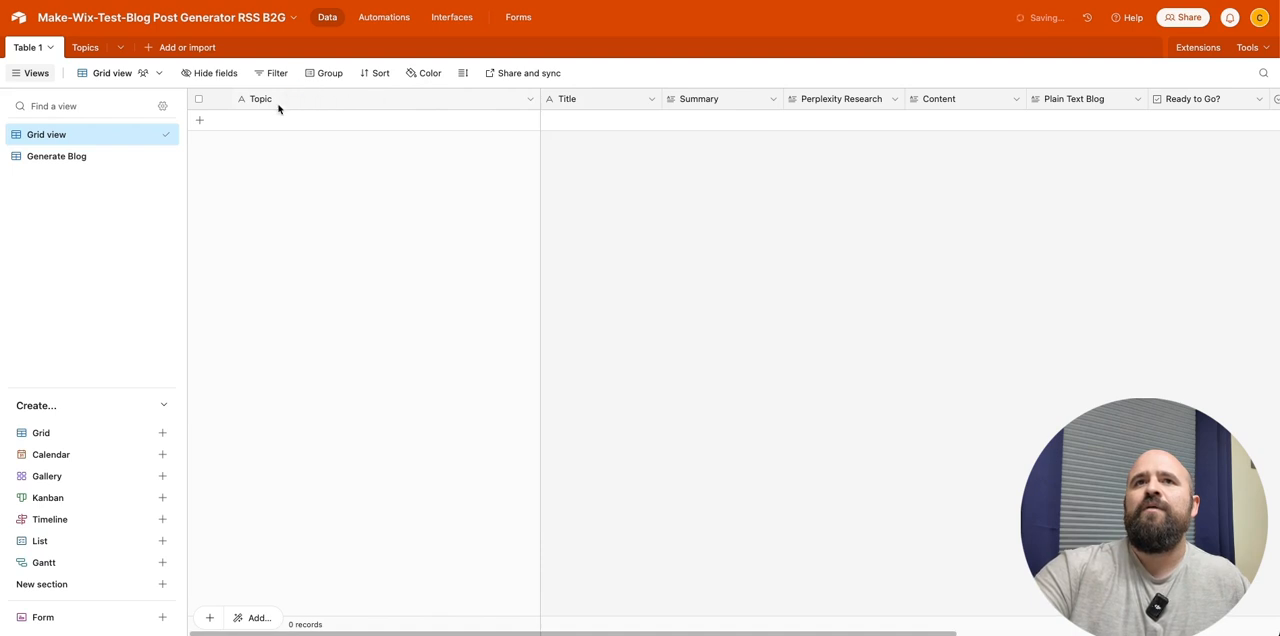
right_click(281, 105)
click(352, 128)
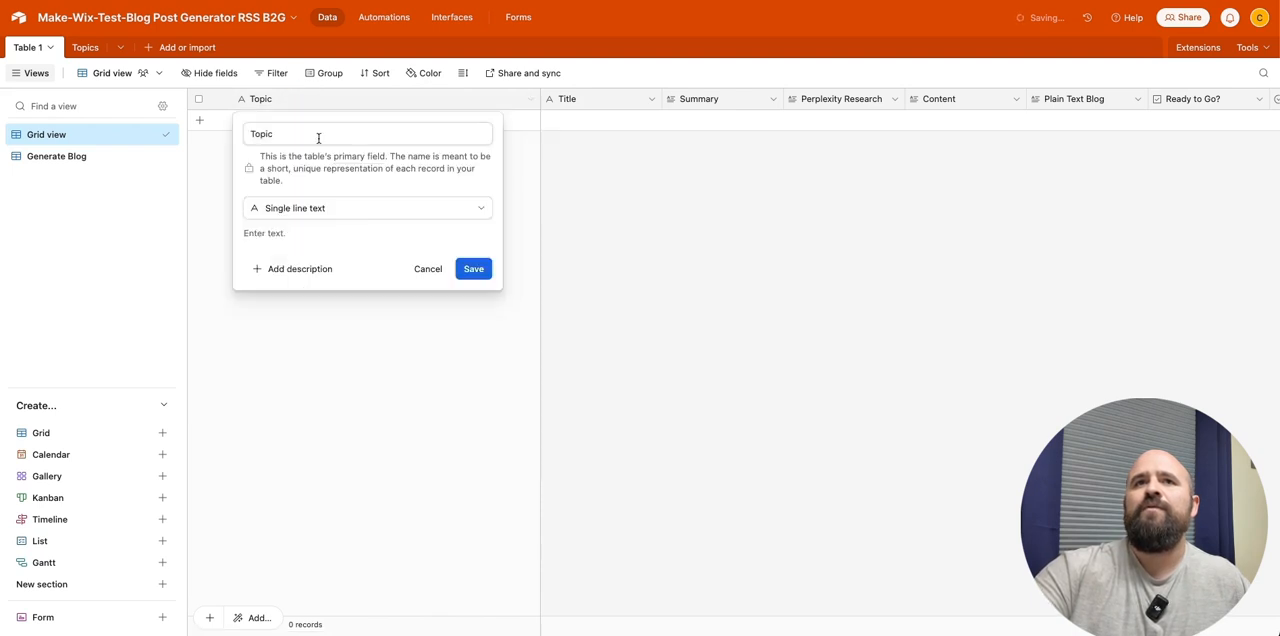
drag(280, 134, 204, 131)
text(Title)
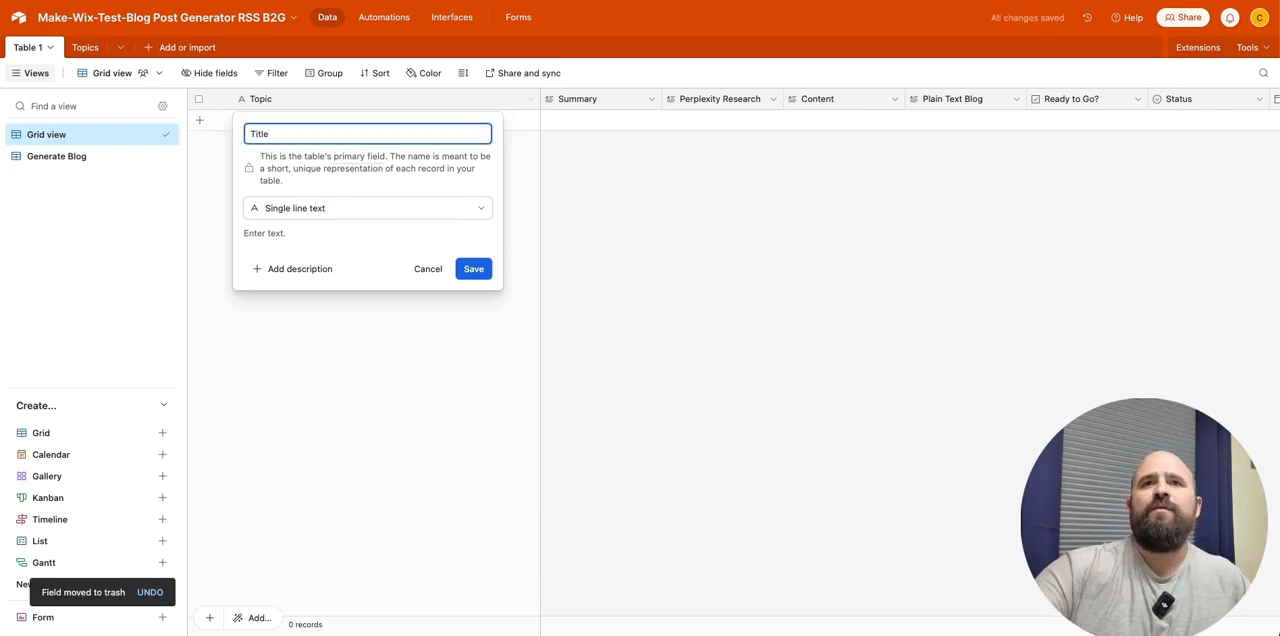
click(472, 270)
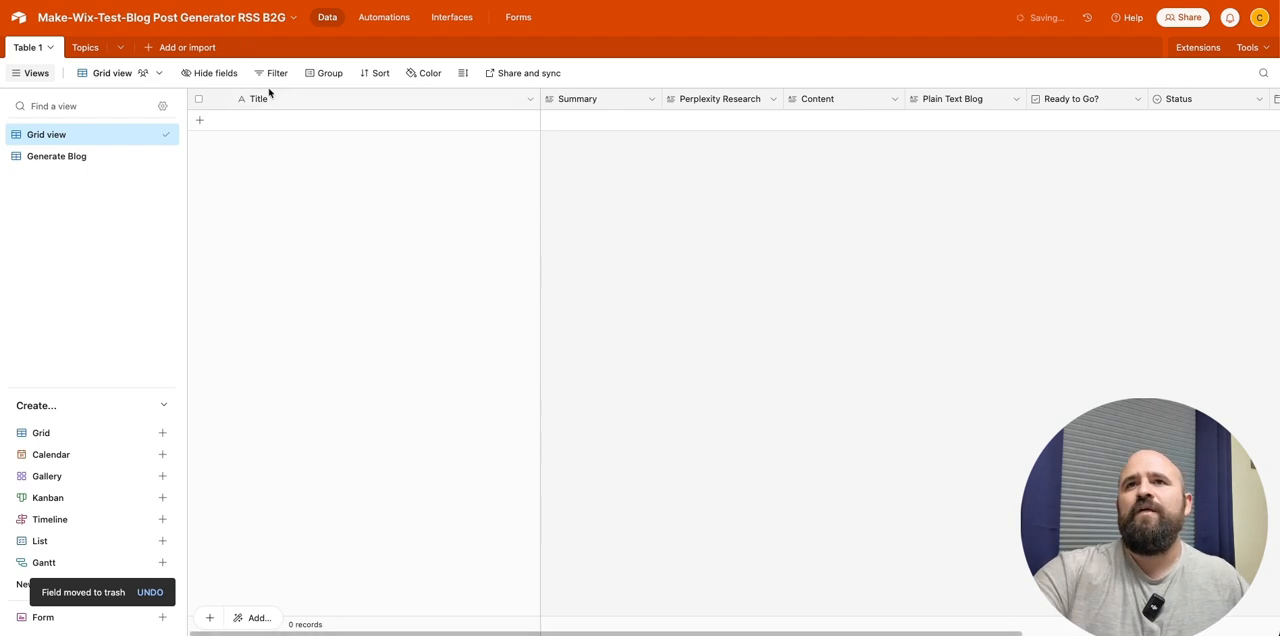
- Check the field types of the Title, Summary, Perplexity Research and Content fields in Table 1
click(428, 100)
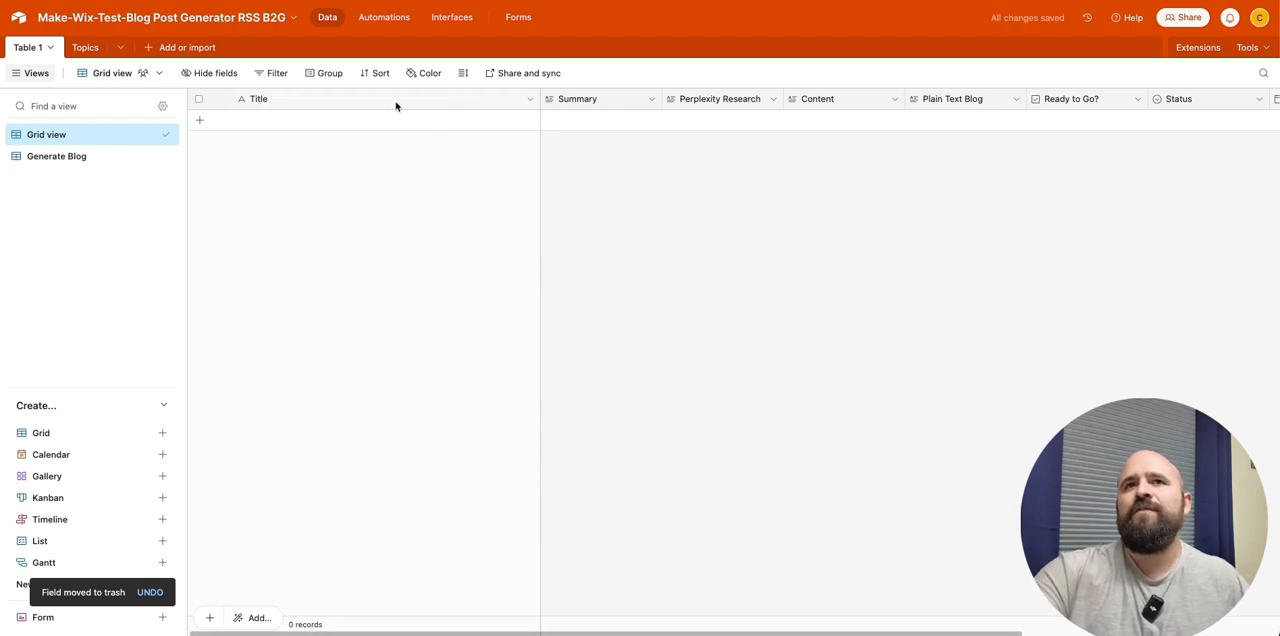
double_click(364, 100)
double_click(620, 103)
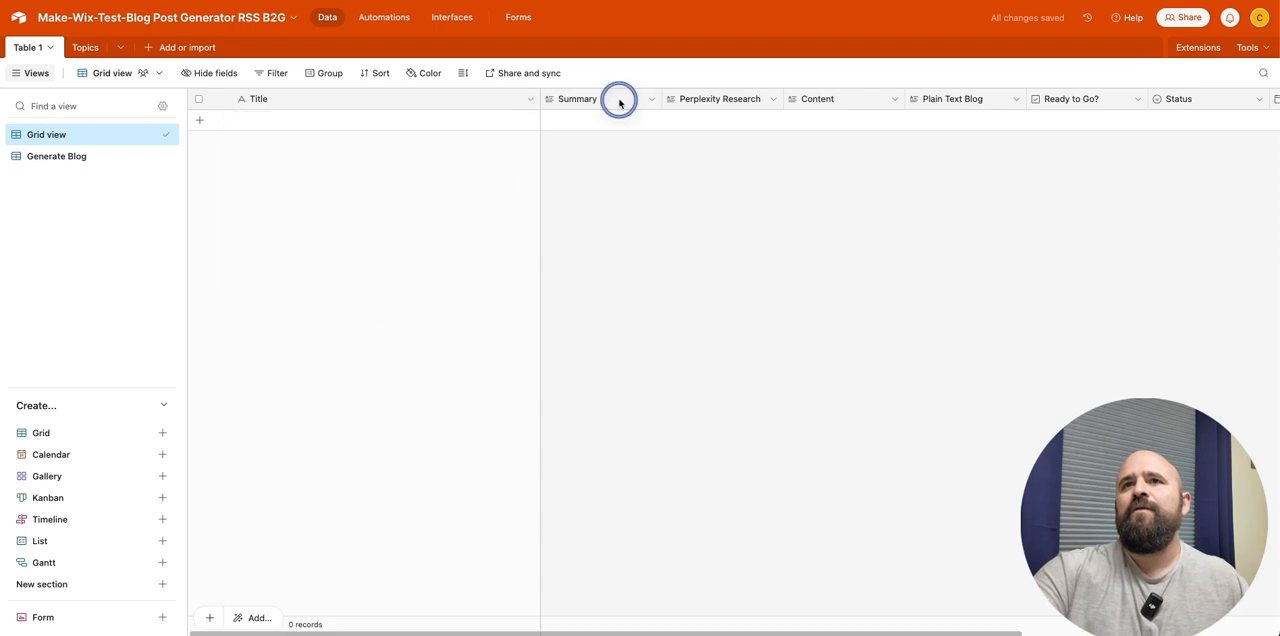
click(620, 103)
click(616, 108)
double_click(616, 108)
click(617, 109)
click(730, 102)
double_click(730, 102)
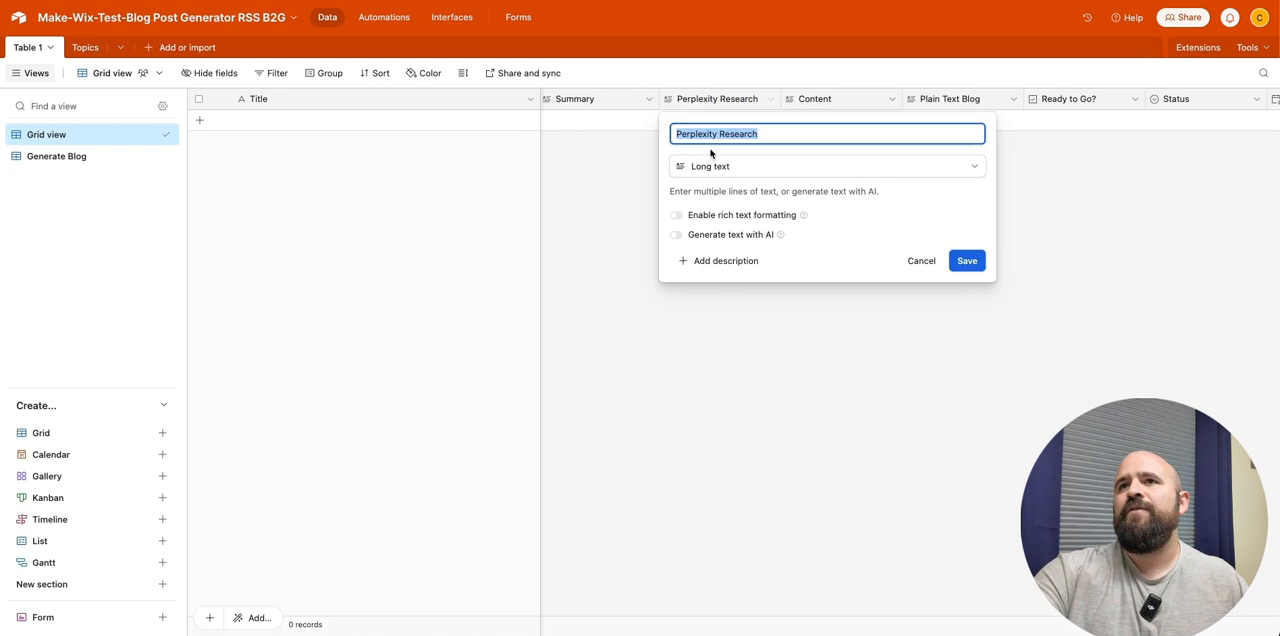
click(838, 98)
double_click(838, 98)
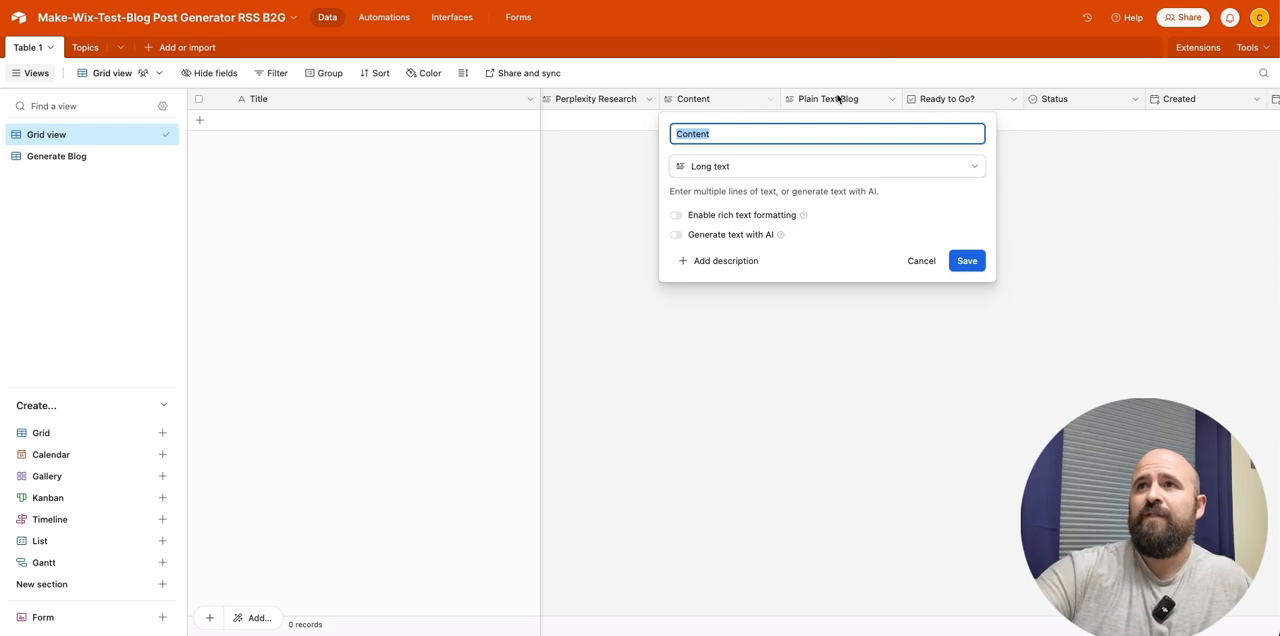
- Delete the Ready to Go? field from Table 1 and accept the impact on its dependencies
click(975, 100)
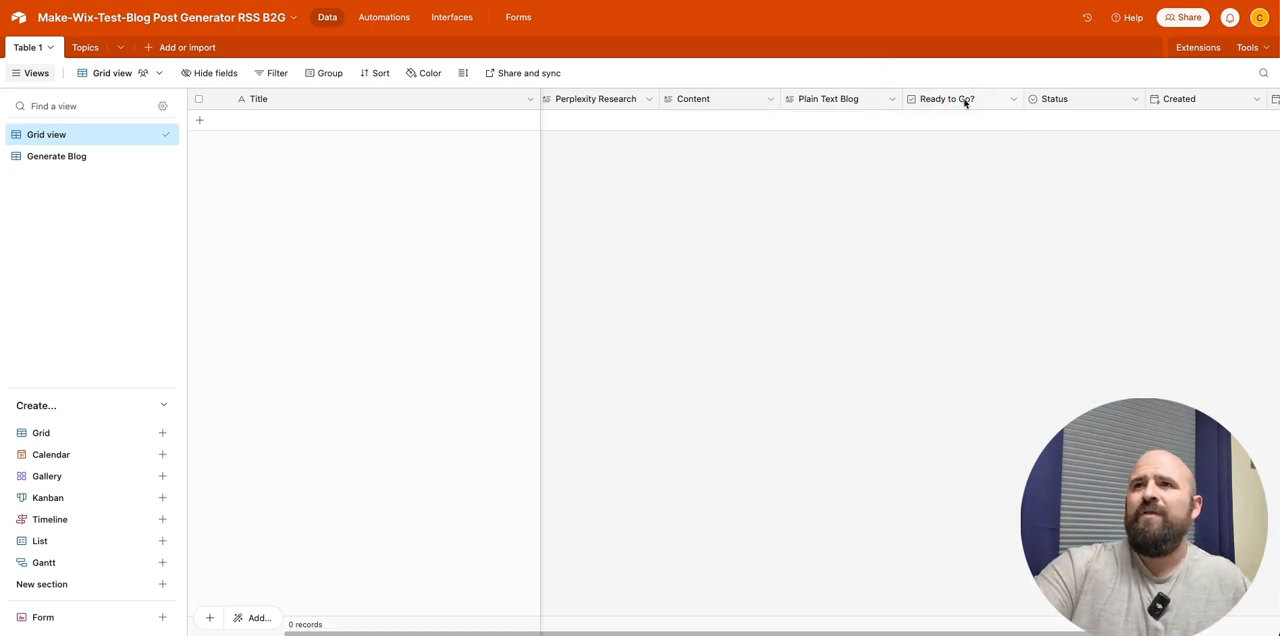
right_click(960, 101)
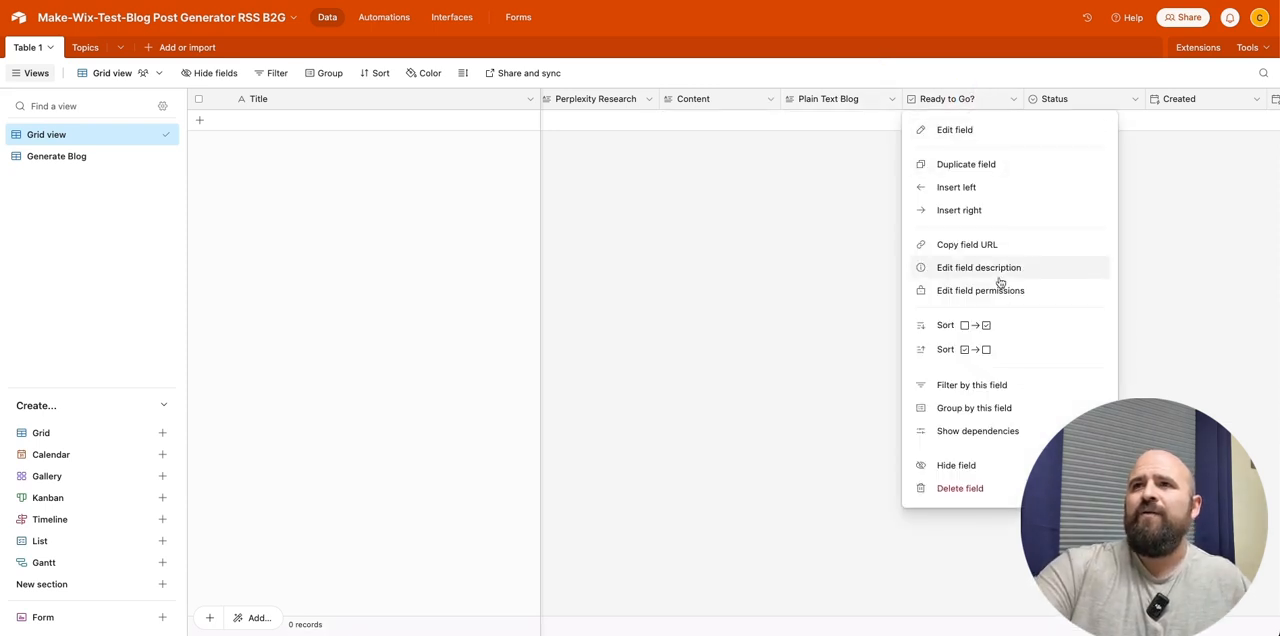
click(970, 491)
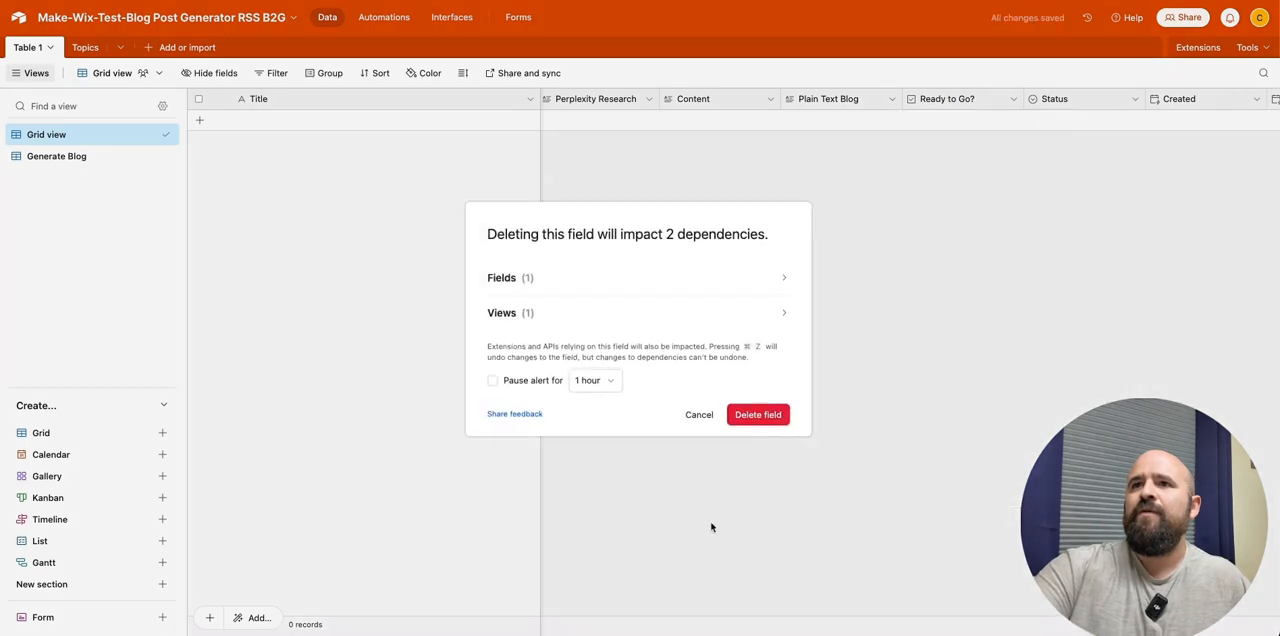
click(758, 414)
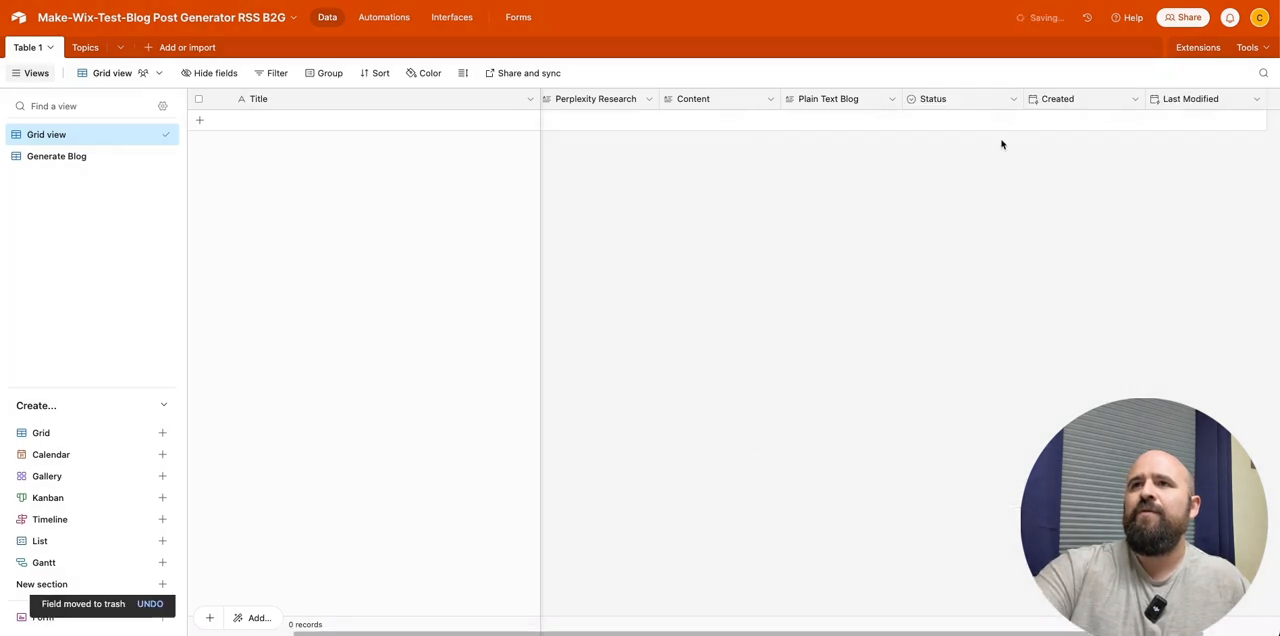
- Review the Status field's single select options and close its settings
right_click(957, 101)
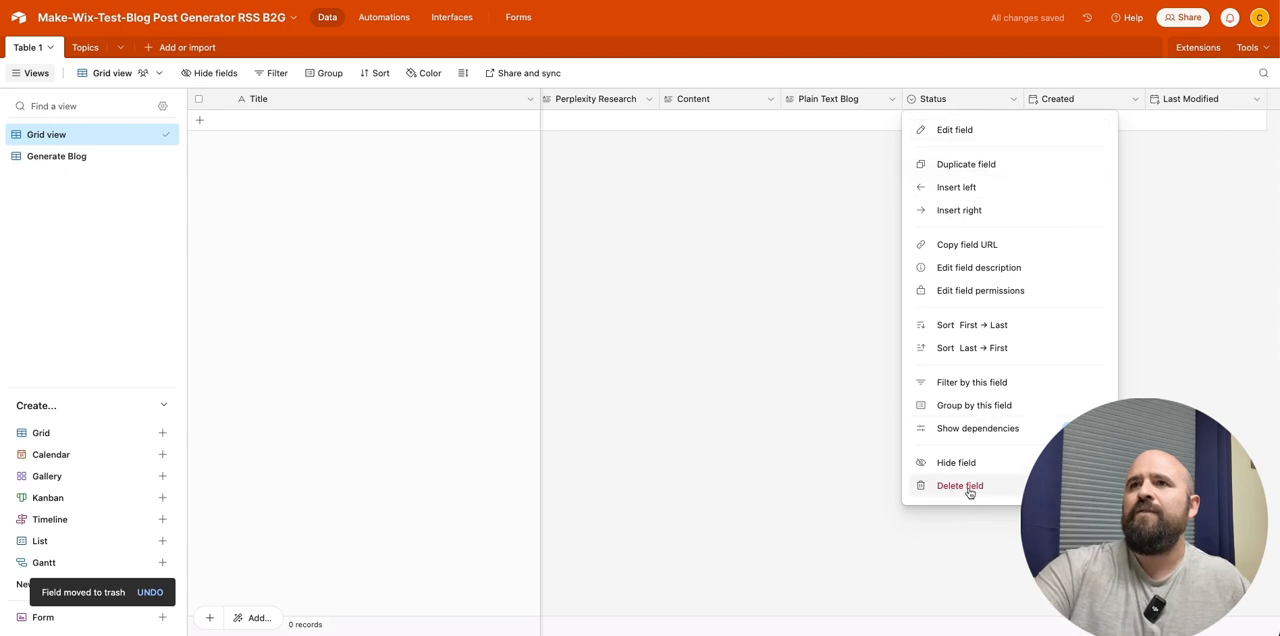
click(829, 374)
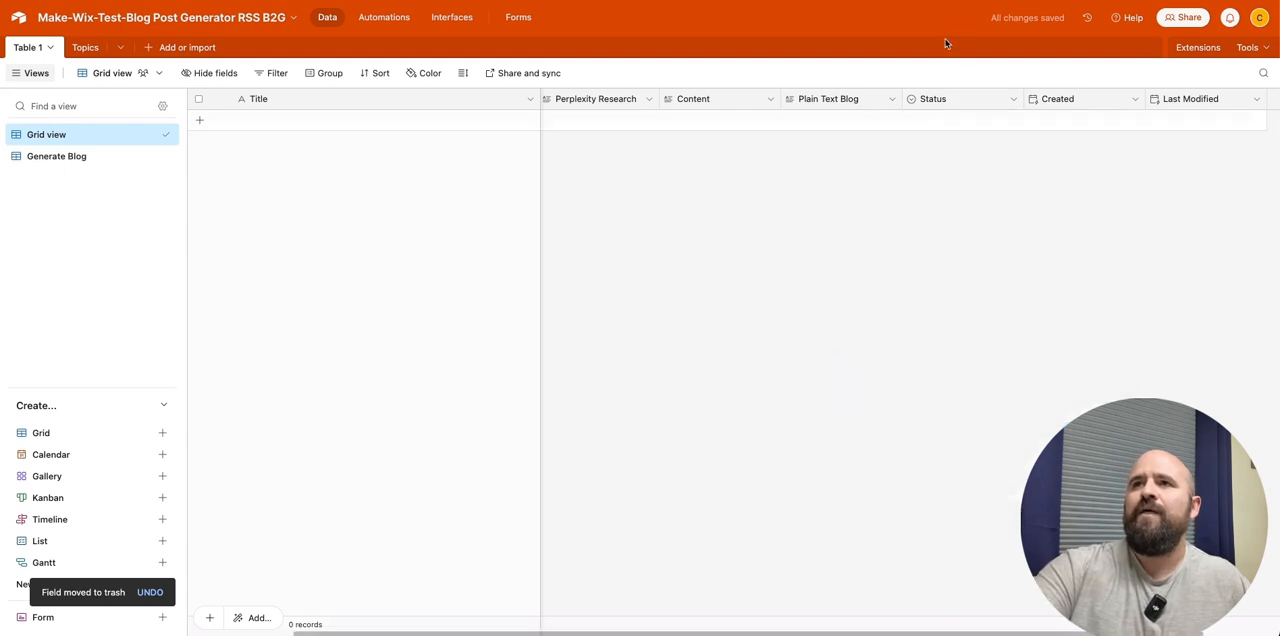
click(1013, 100)
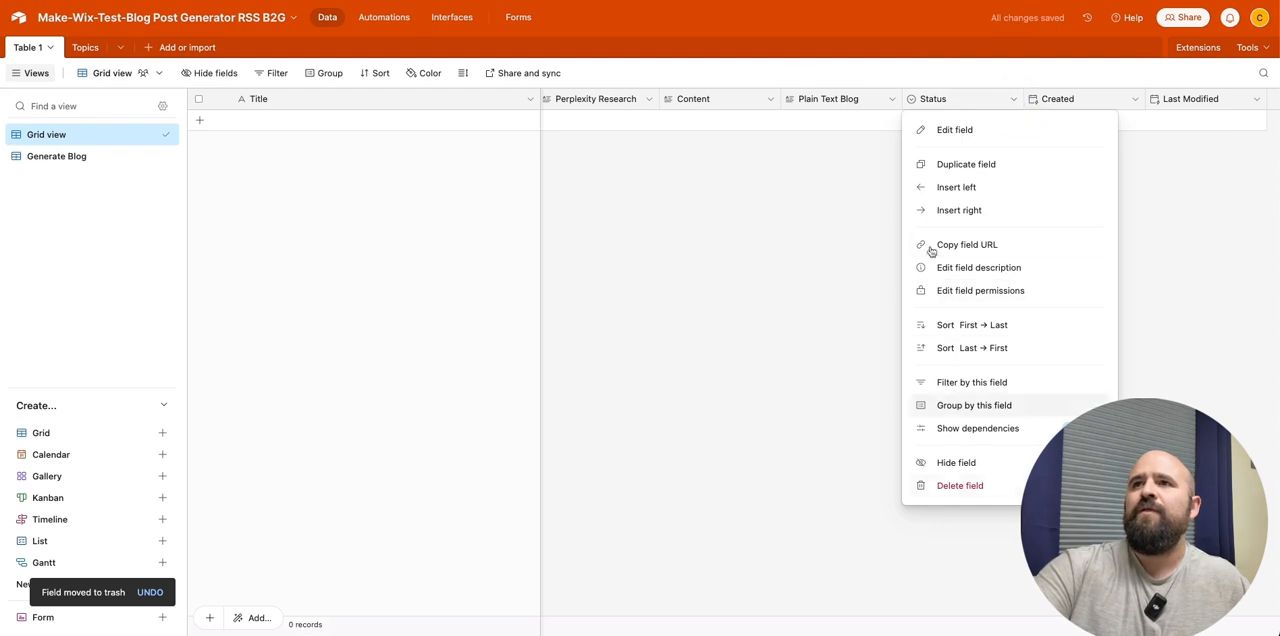
key(Escape)
double_click(929, 100)
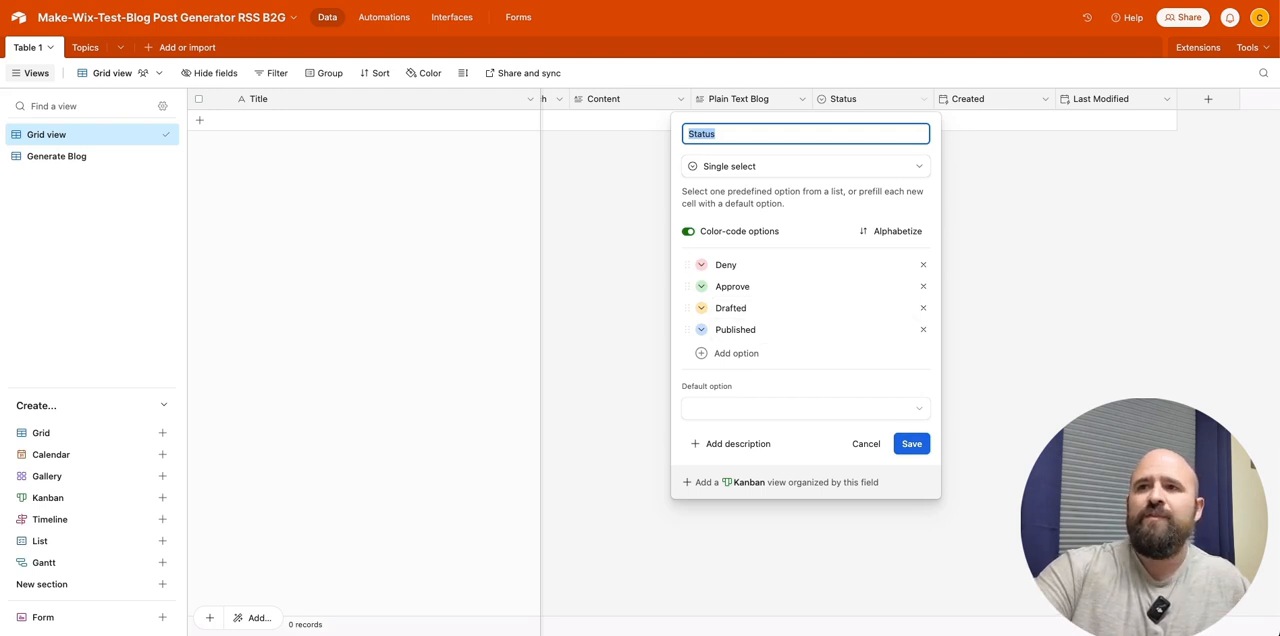
click(912, 443)
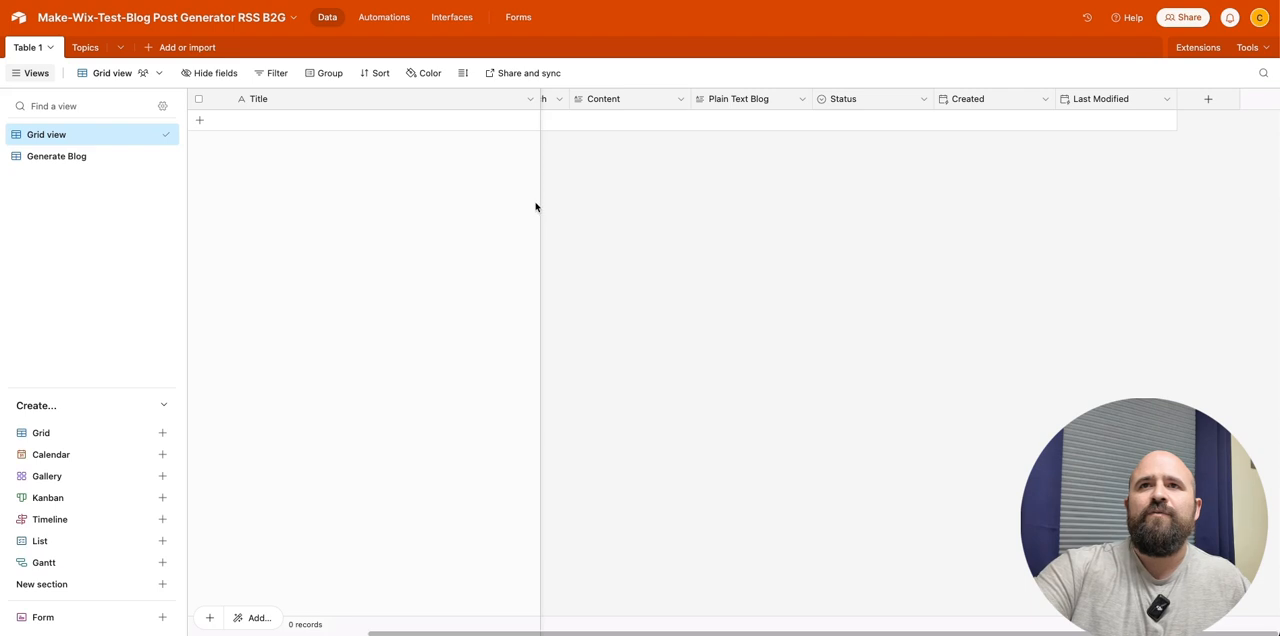
- Undo the accidental move of the frozen column divider and narrow the Title column to bring the remaining fields into view
drag(540, 203, 383, 220)
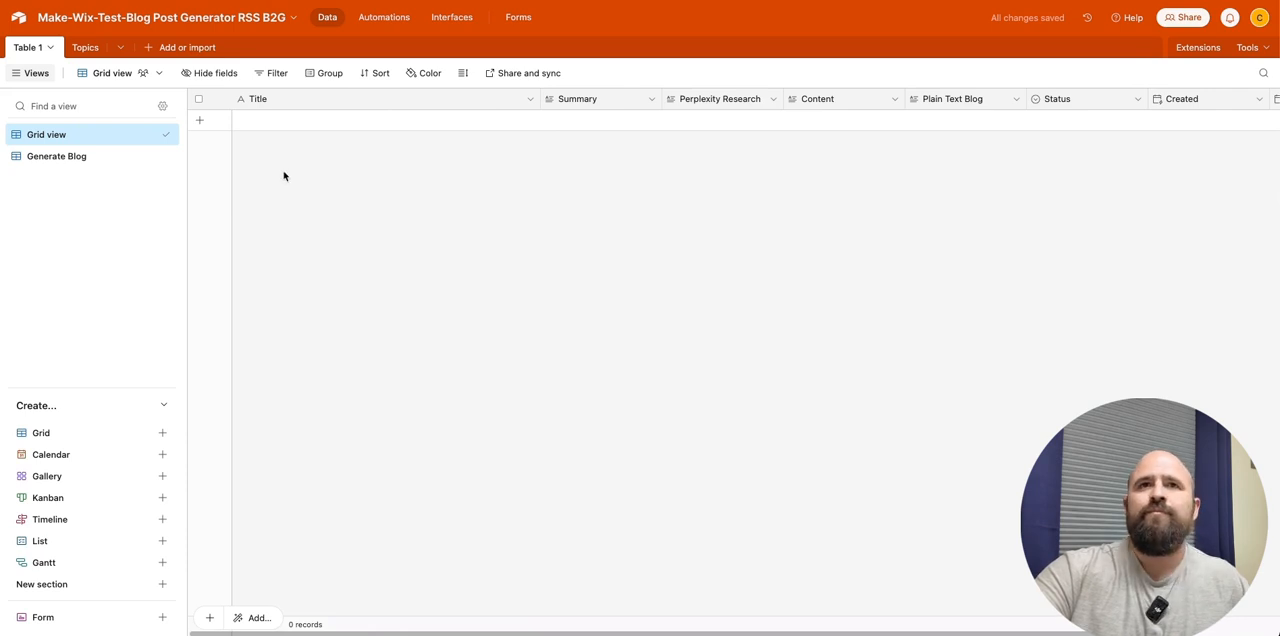
key(ctrl+z)
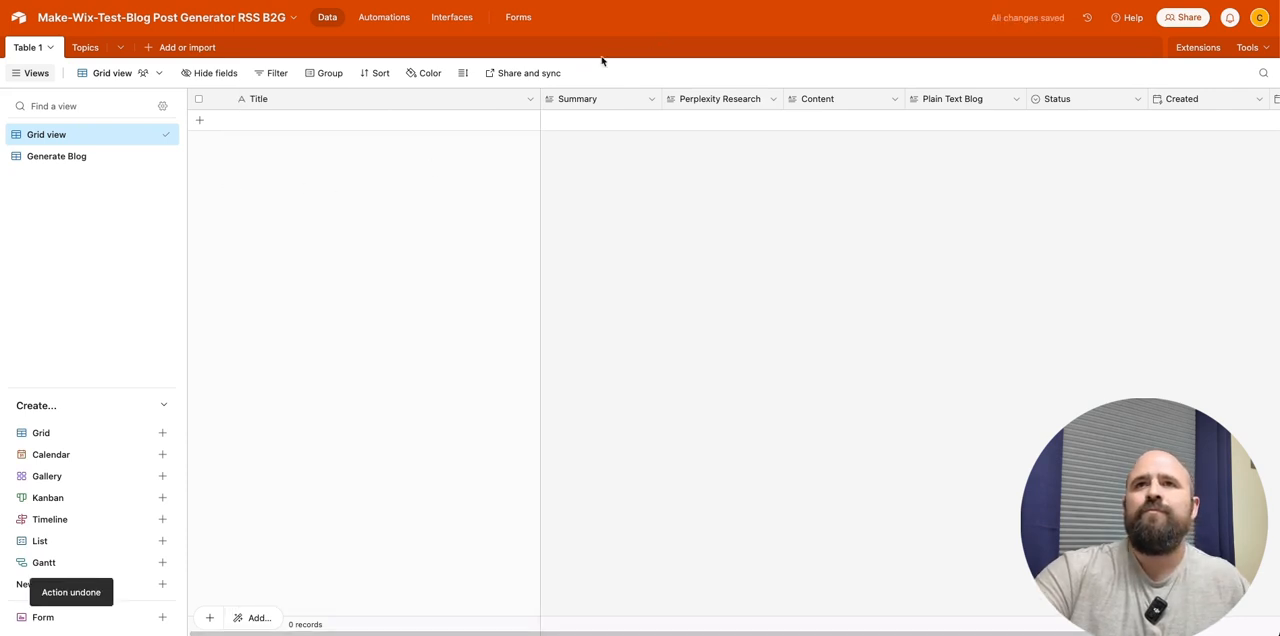
drag(538, 97, 341, 100)
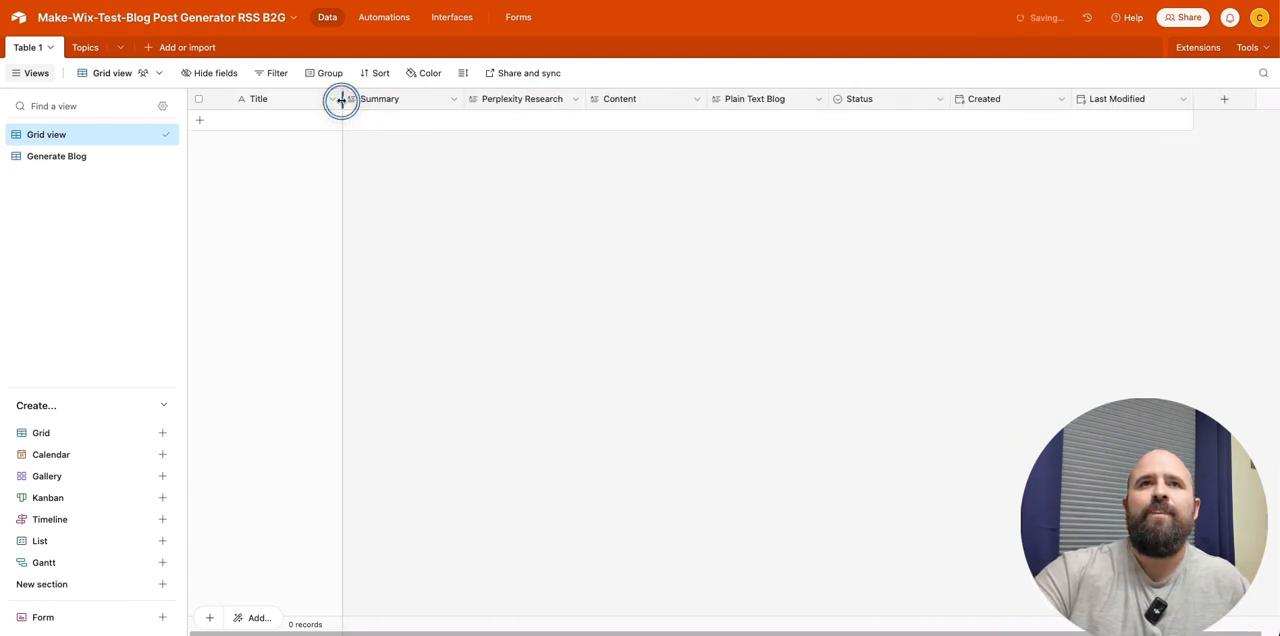
click(375, 300)
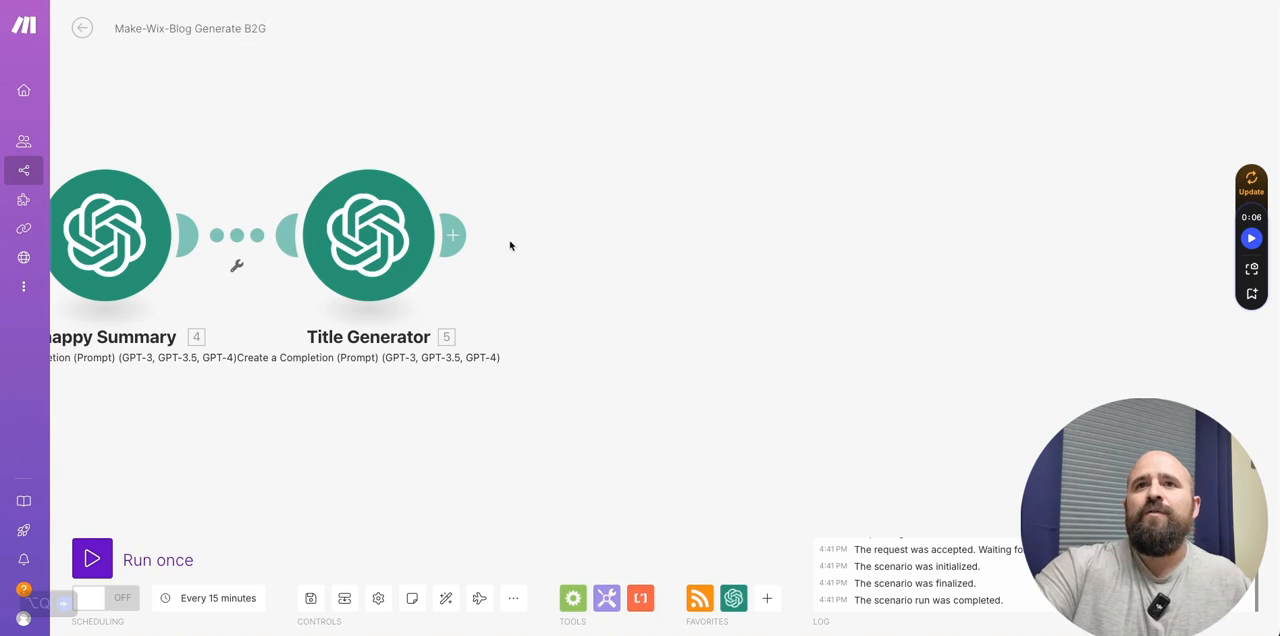
- Switch to the Make scenario and add an Airtable Create a Record module after Title Generator
click(453, 235)
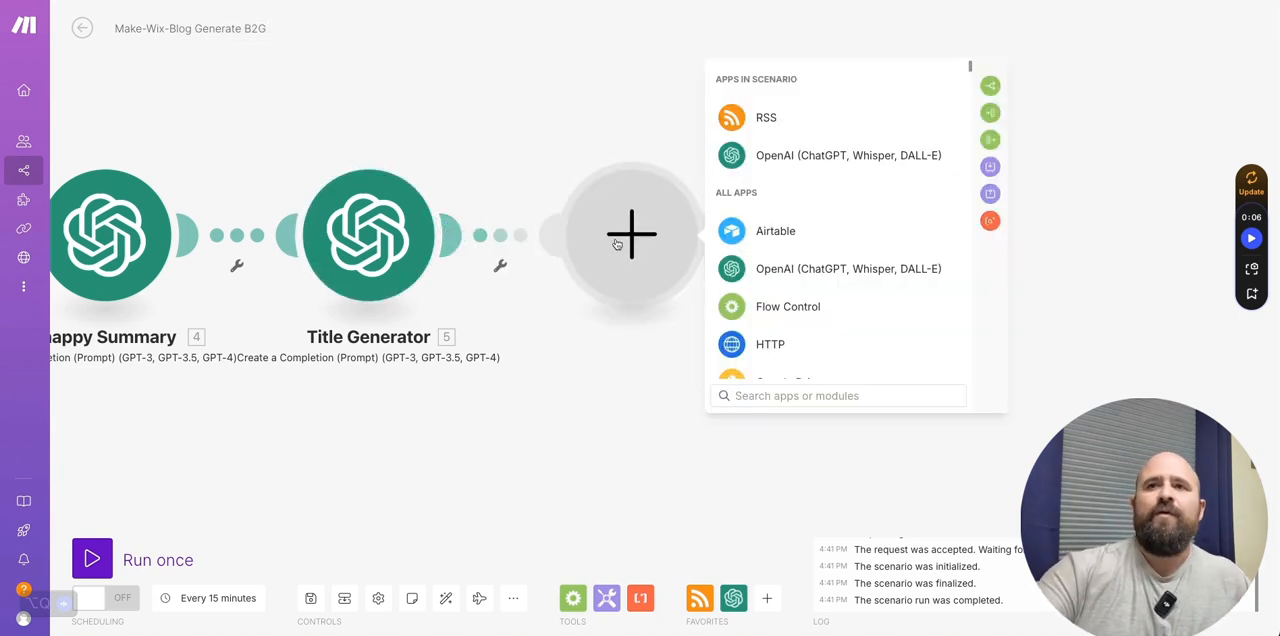
click(740, 231)
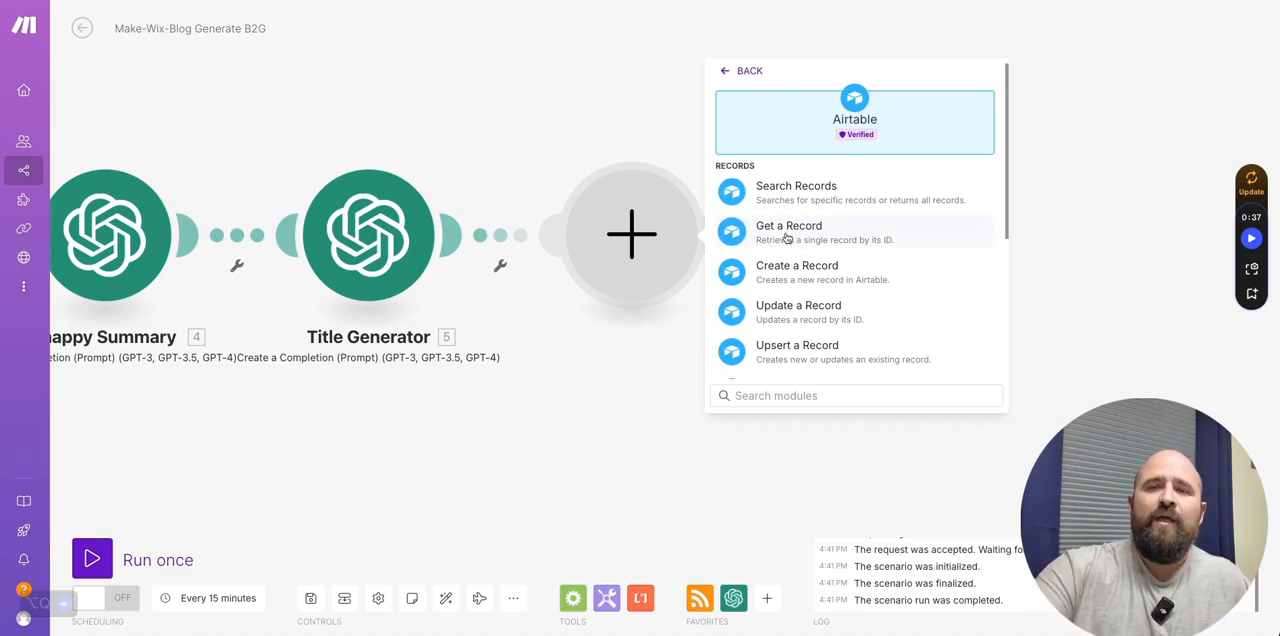
click(789, 268)
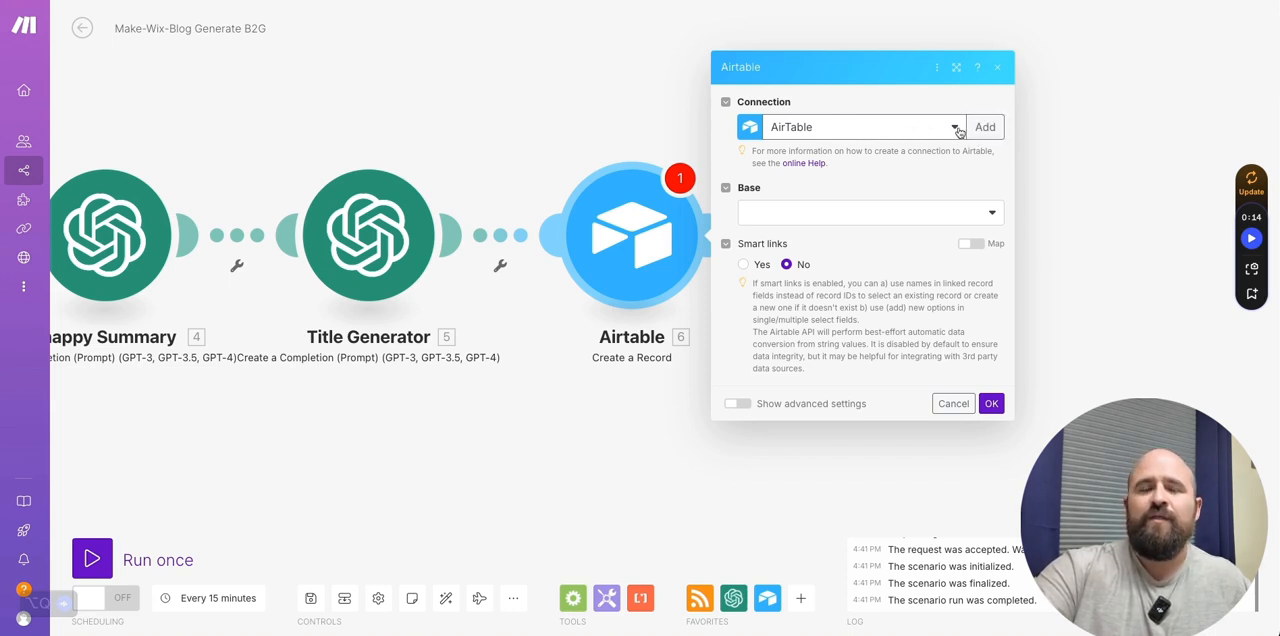
- Point the Airtable module, on the AirTable connection, to Table 1 of the base Make-Wix-Test-Blog Post Generator RSS B2G
click(914, 128)
click(893, 128)
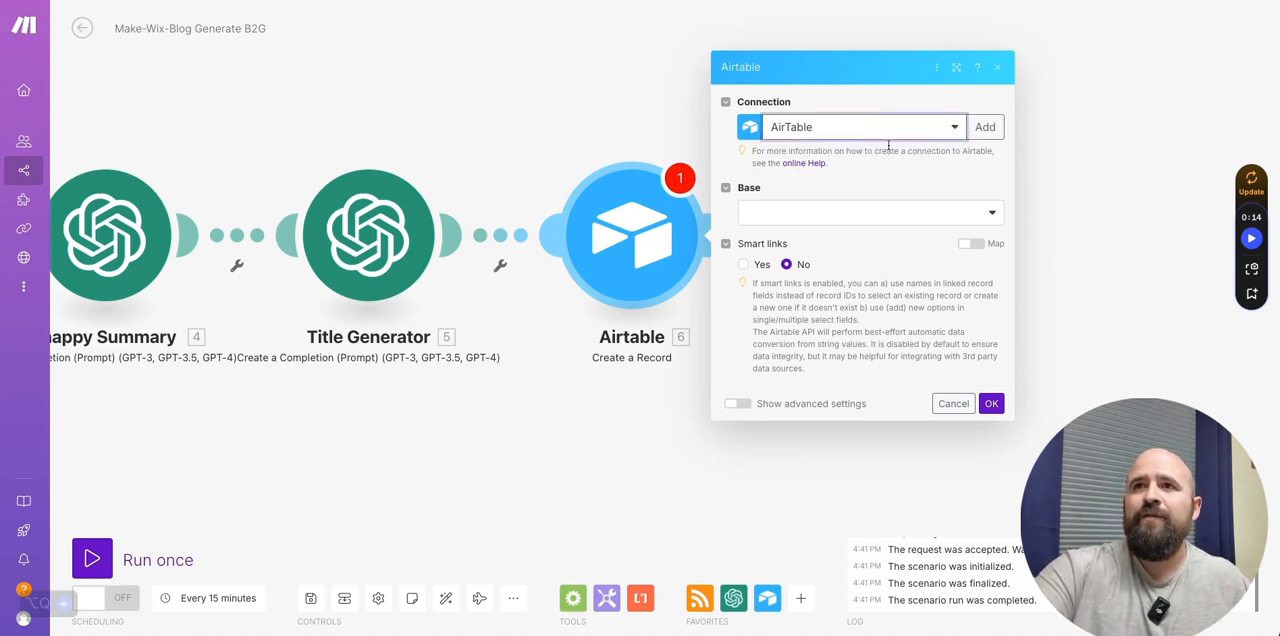
click(851, 213)
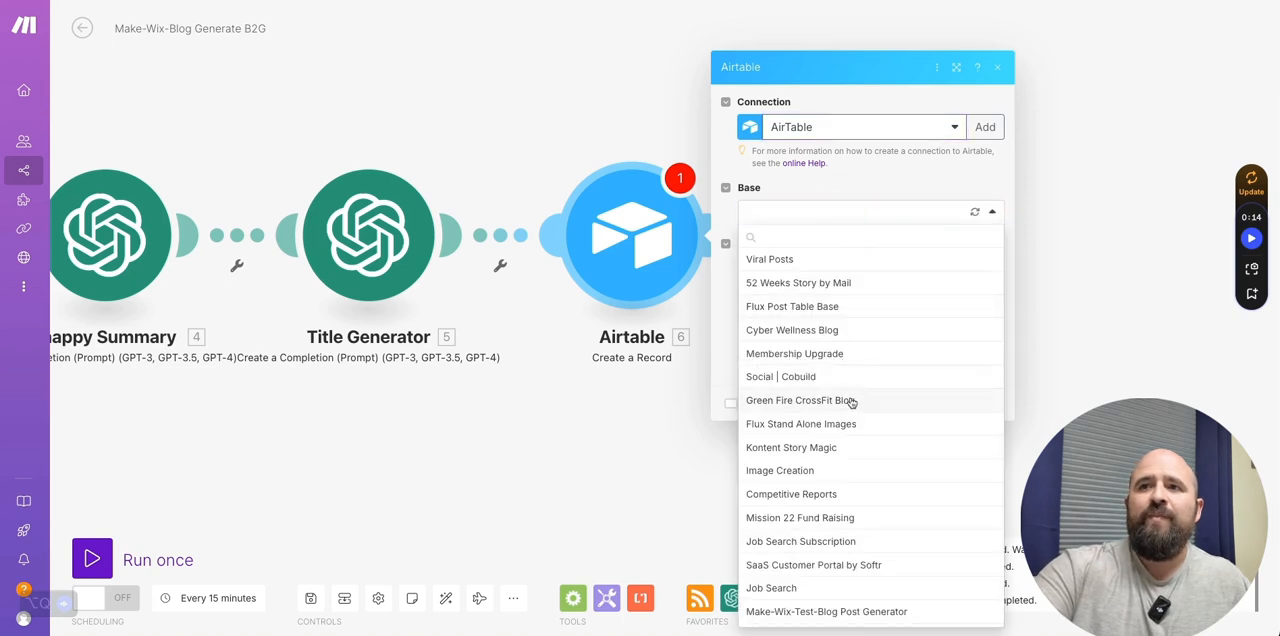
scroll(848, 402, down, 1)
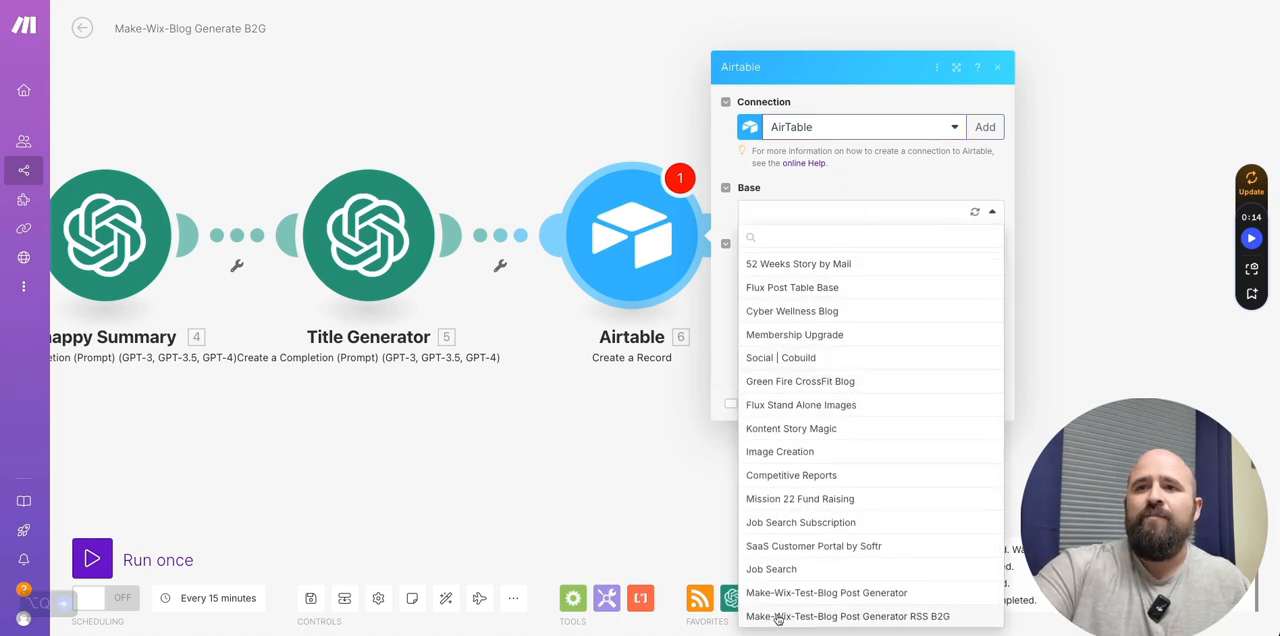
click(848, 617)
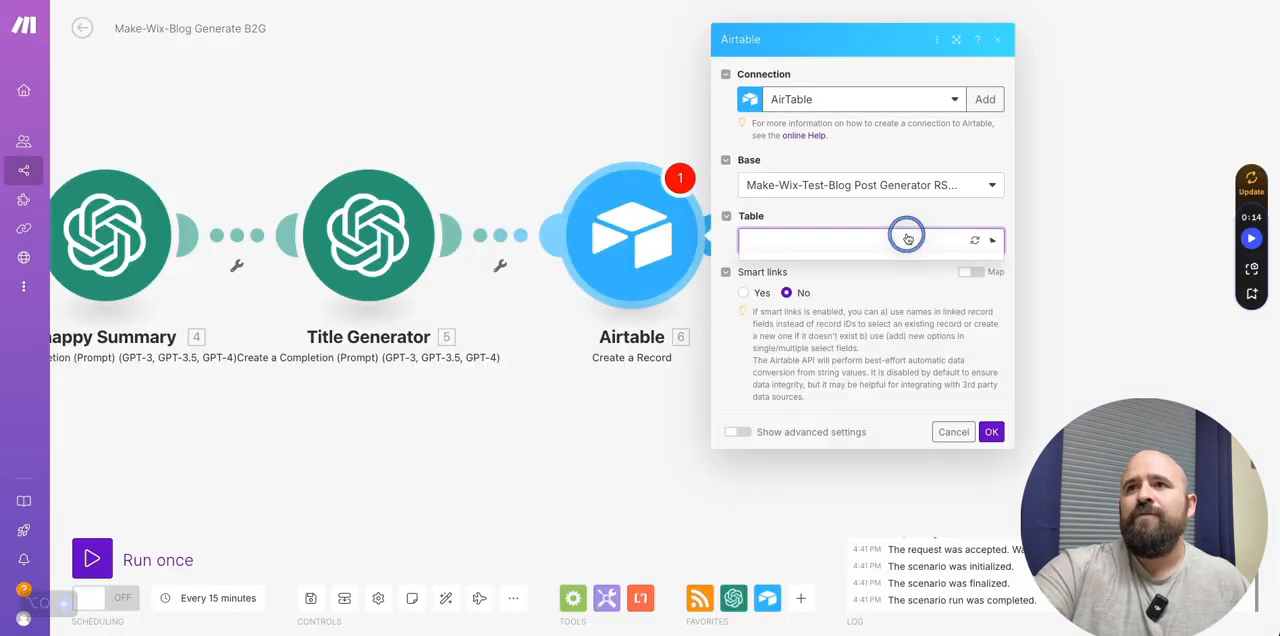
click(903, 238)
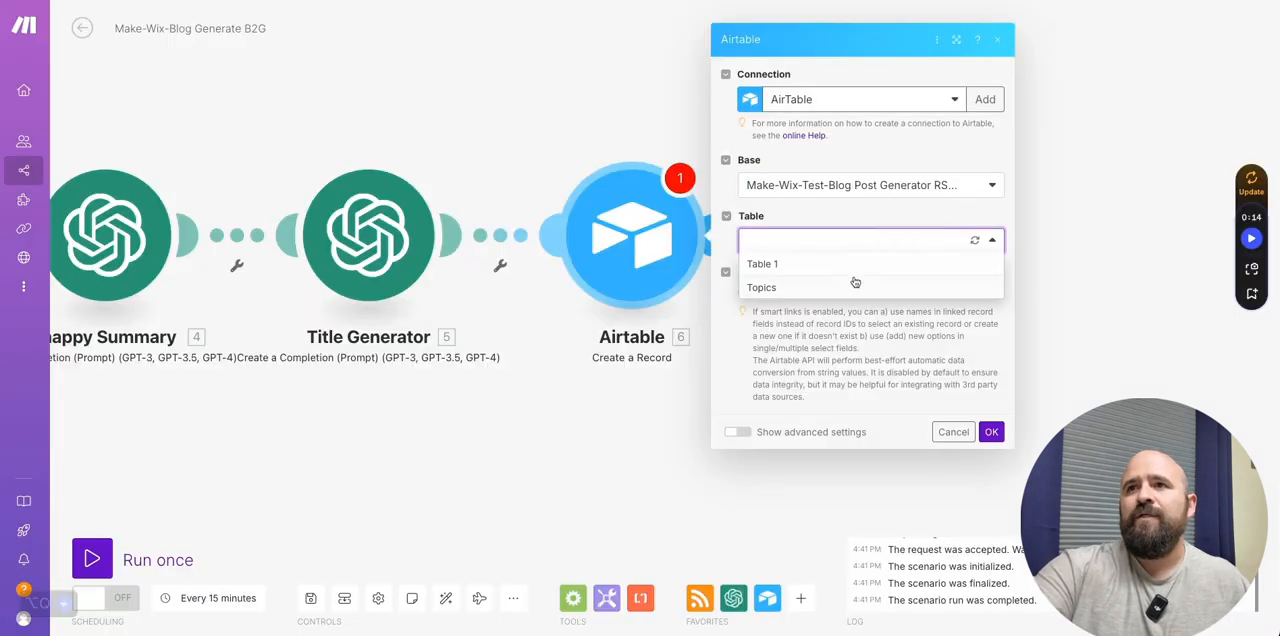
click(975, 242)
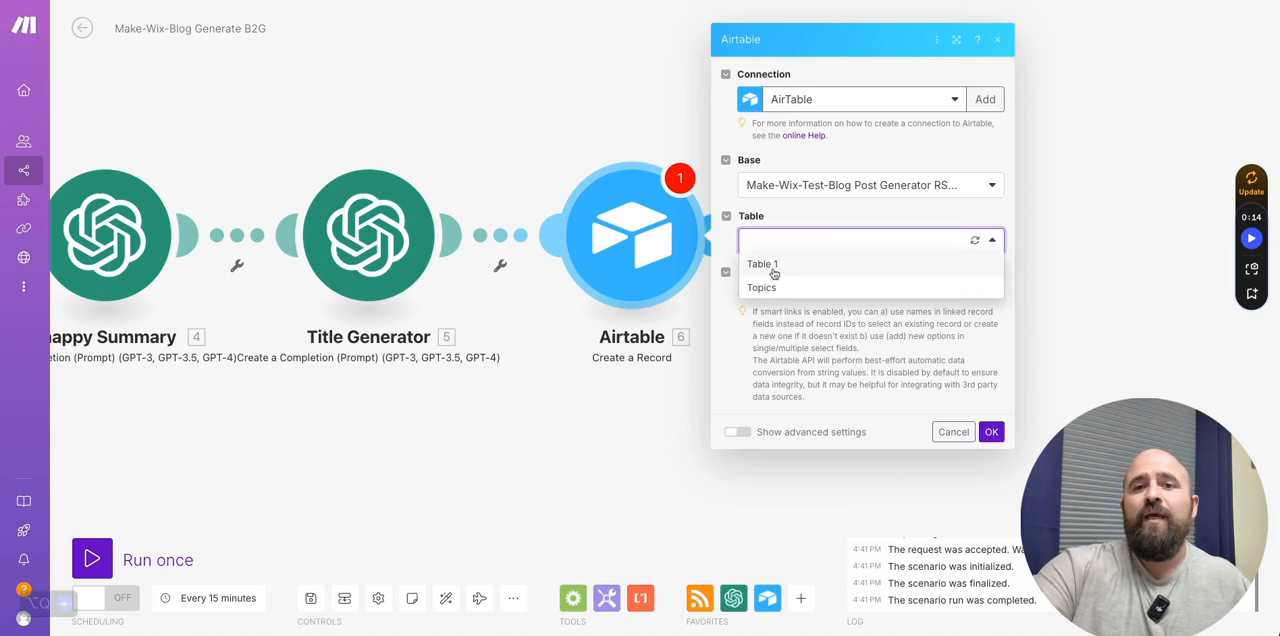
click(772, 267)
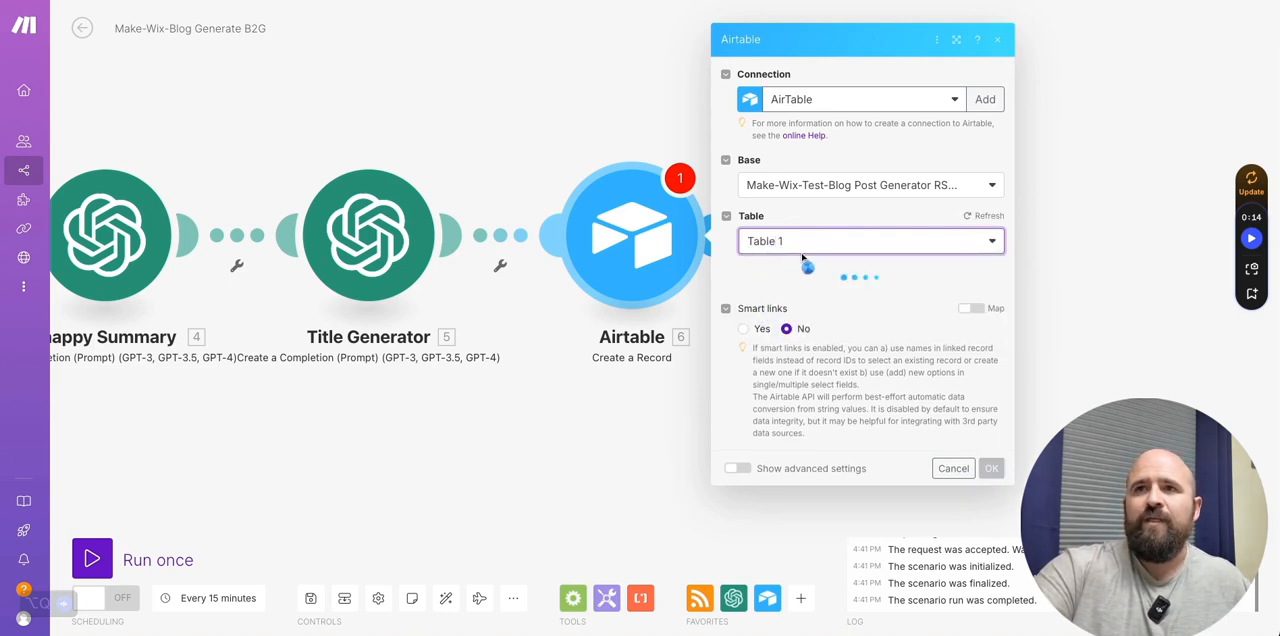
scroll(782, 334, down, 2)
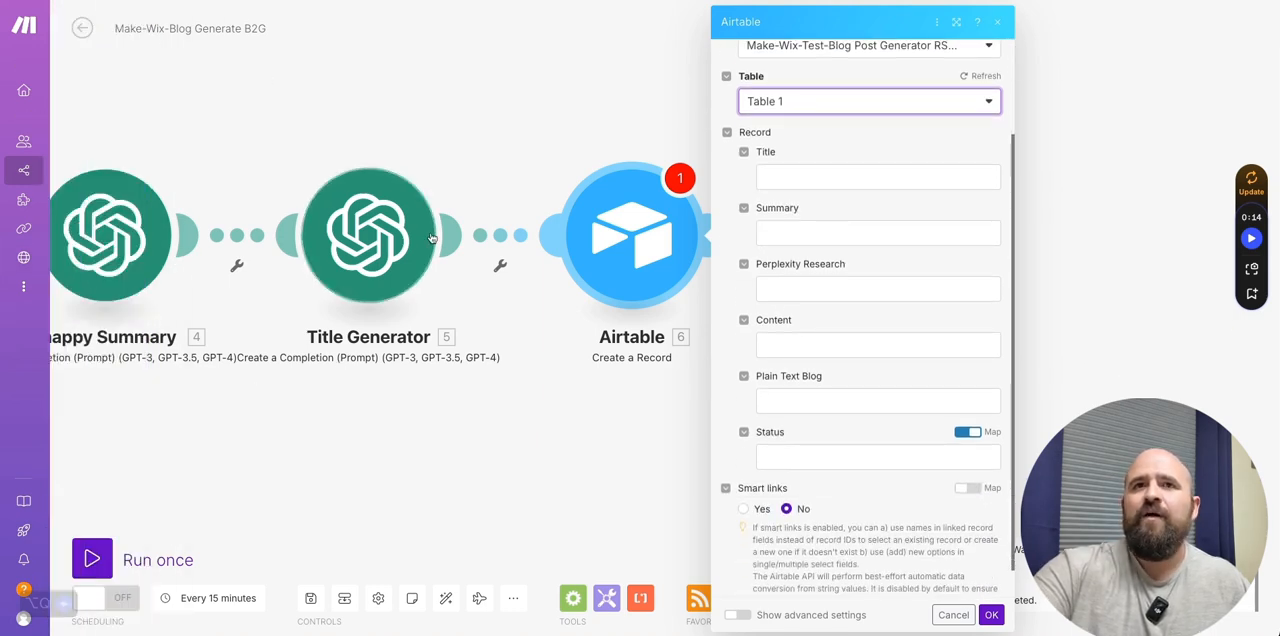
- Map the Airtable record's Title to the RSS item's Title and its Summary to the Snappy Summary module's Result
click(800, 176)
scroll(1050, 388, down, 5)
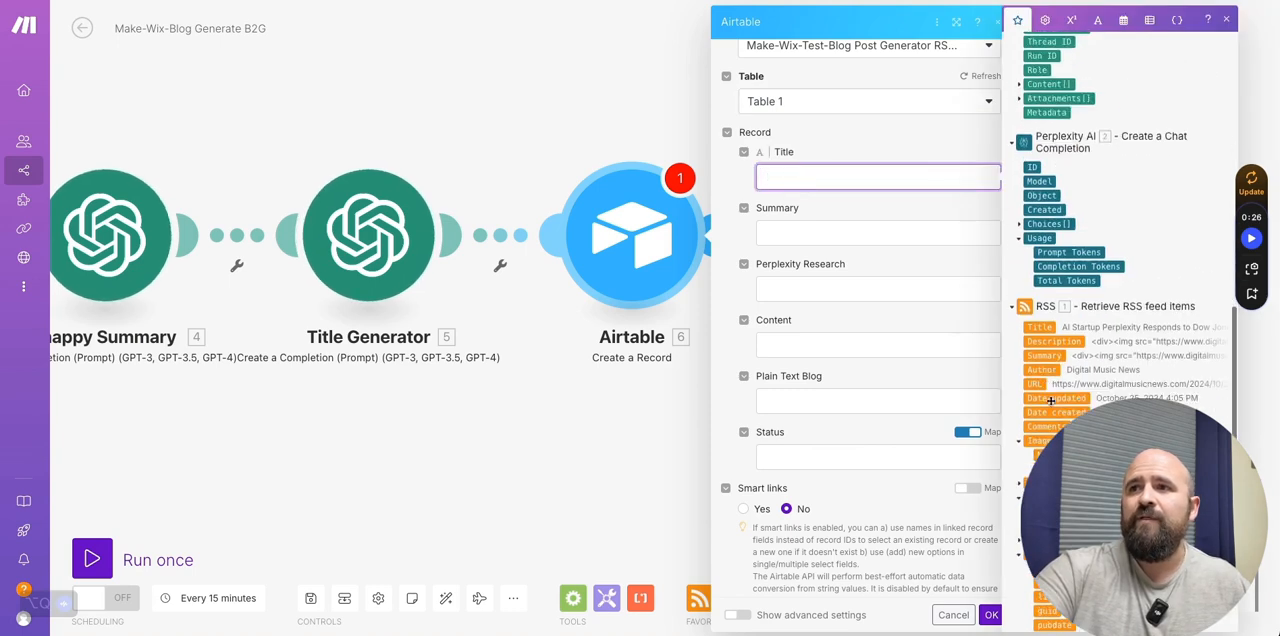
click(1045, 327)
click(797, 230)
scroll(1055, 152, up, 2)
scroll(1060, 148, up, 4)
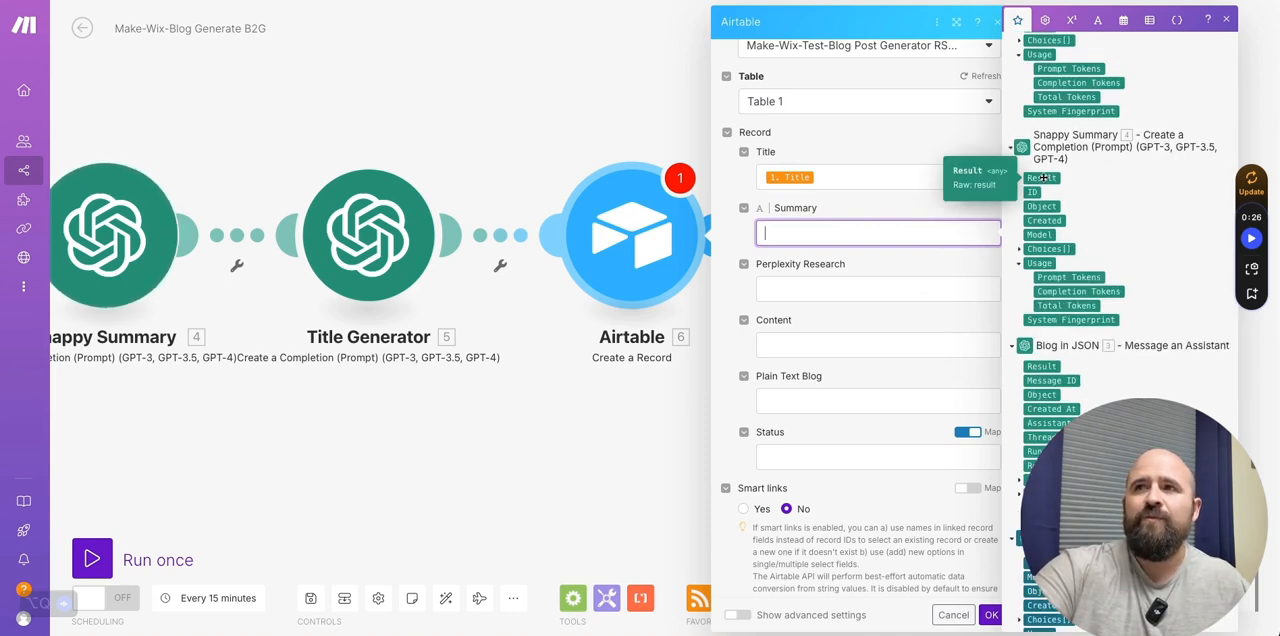
click(1044, 178)
- Map the record's Perplexity Research field to Message.Content within the Perplexity AI module's Choices
click(878, 288)
scroll(1006, 345, down, 3)
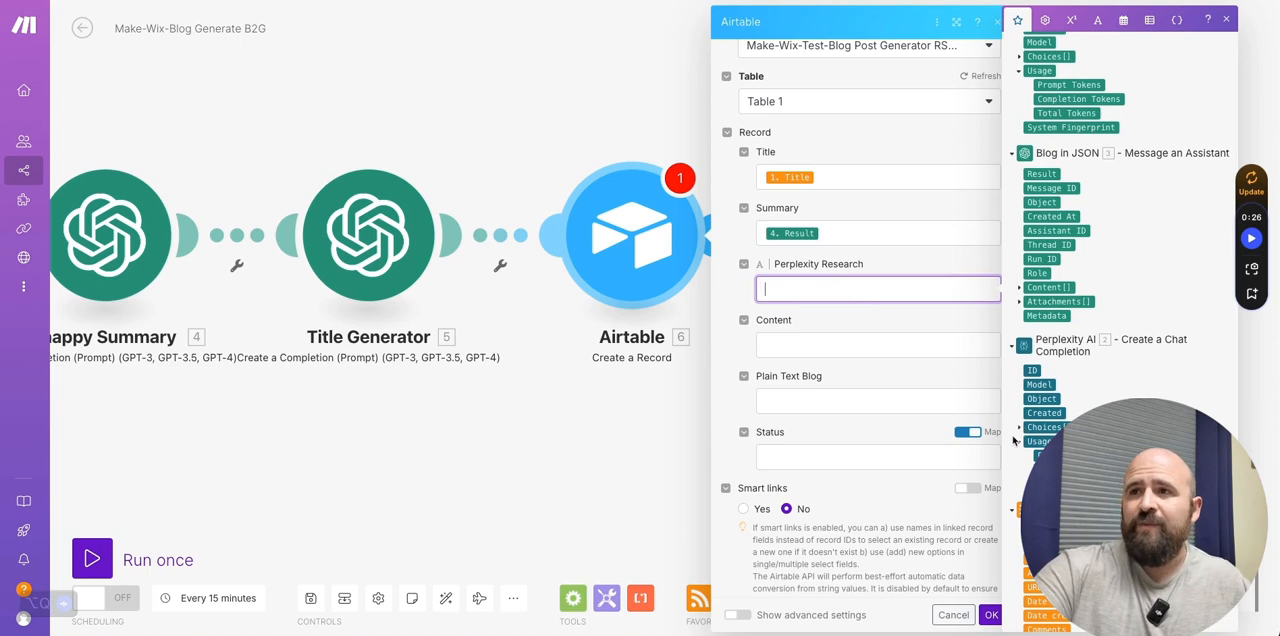
click(1019, 427)
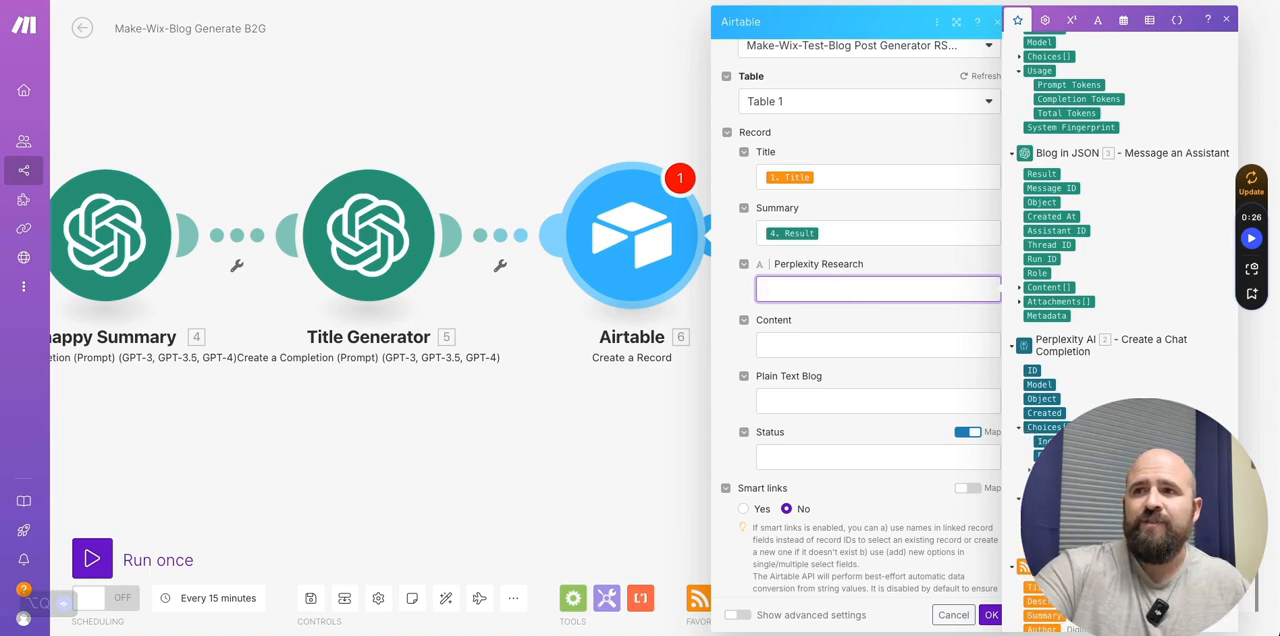
click(1028, 469)
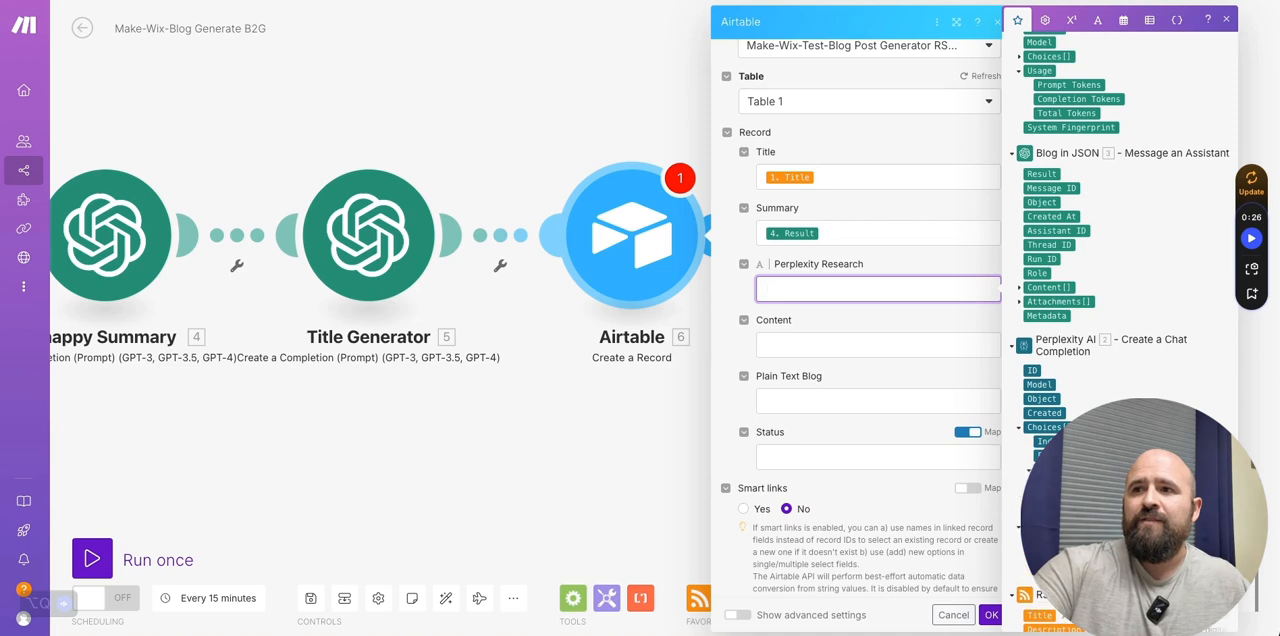
click(1060, 484)
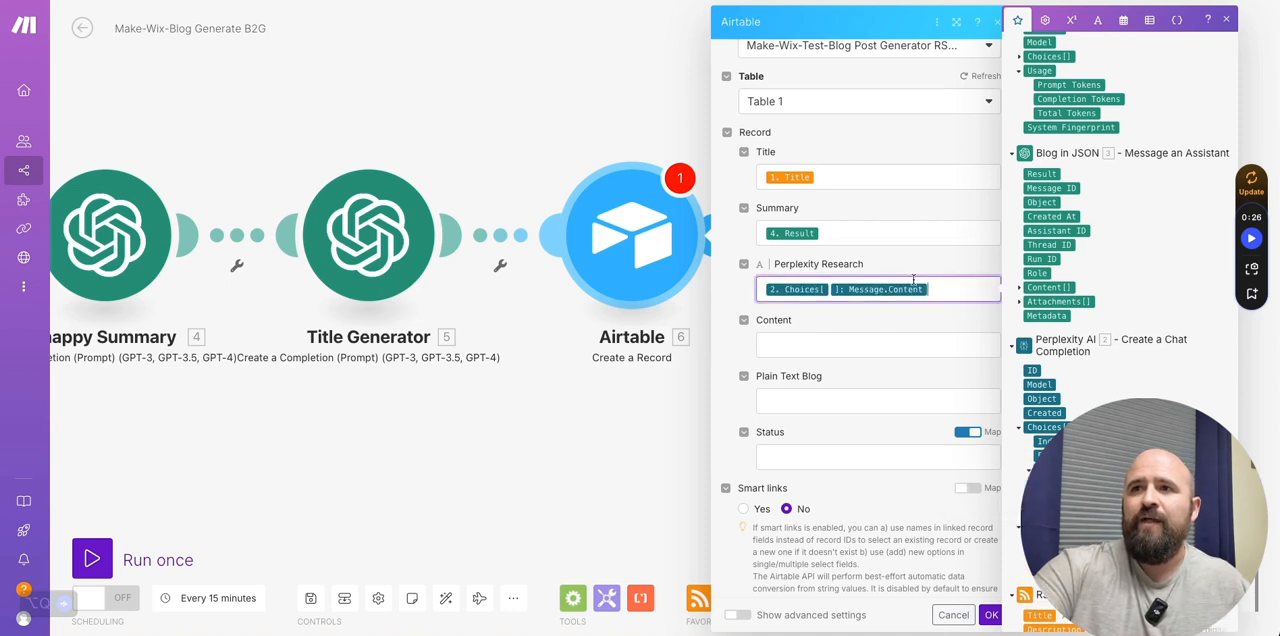
- Map the record's Content field to the Blog in JSON module's Result and save the Airtable module
click(807, 345)
scroll(1088, 232, up, 1)
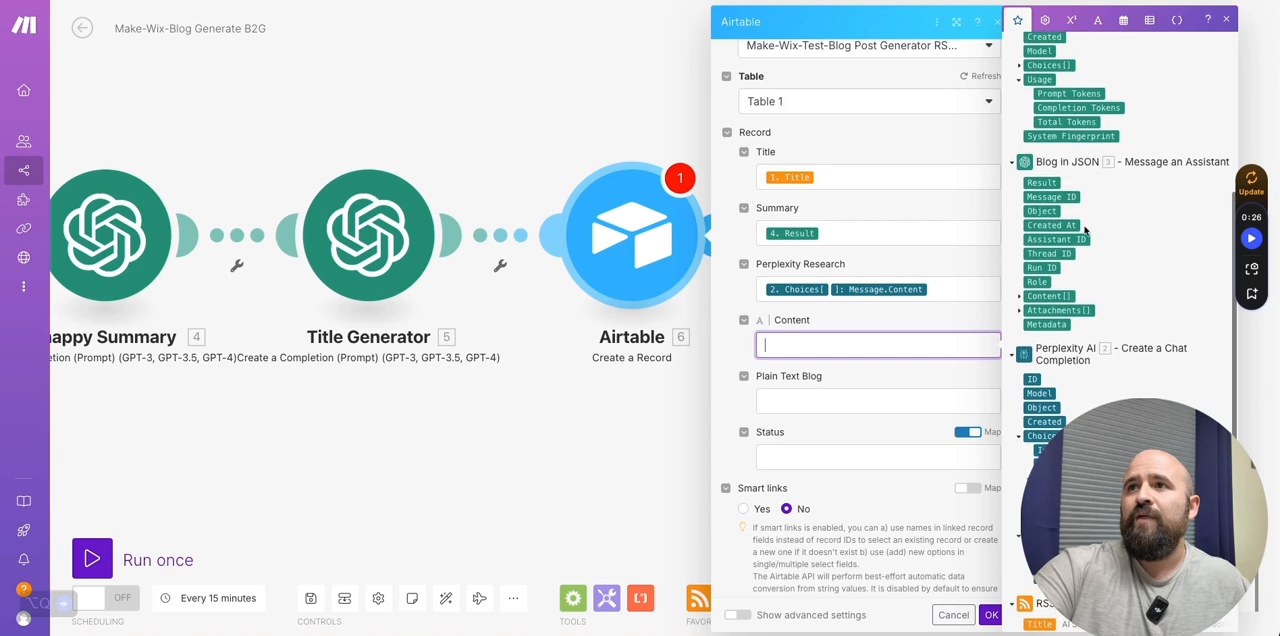
click(1040, 182)
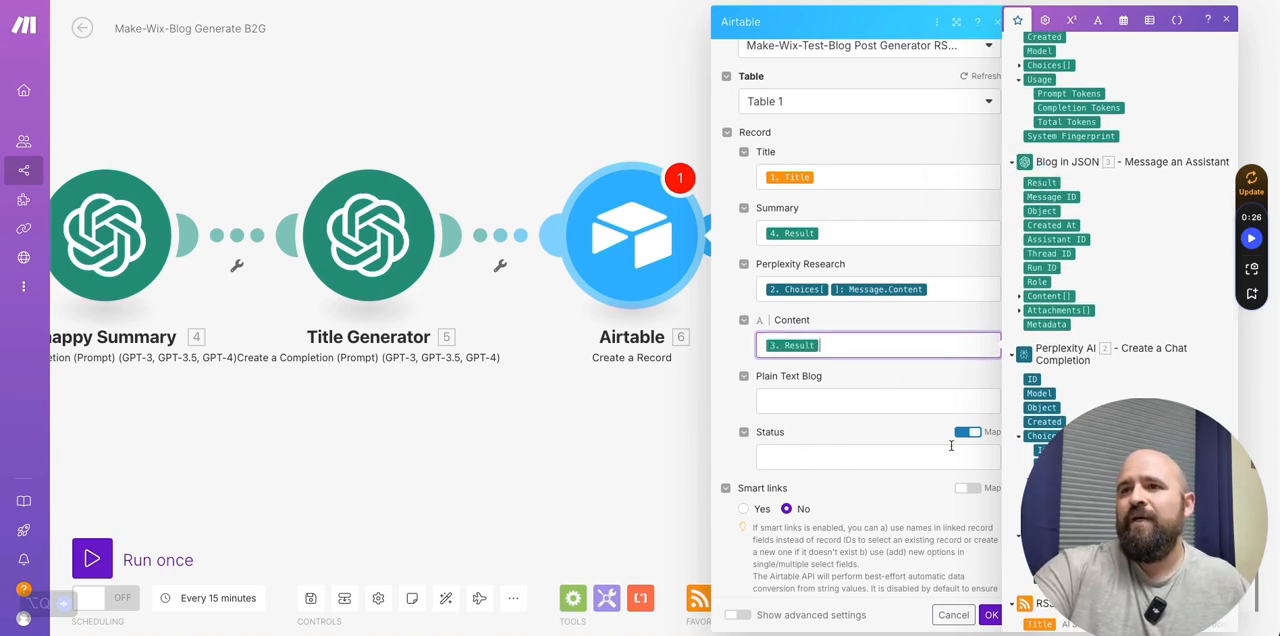
click(992, 616)
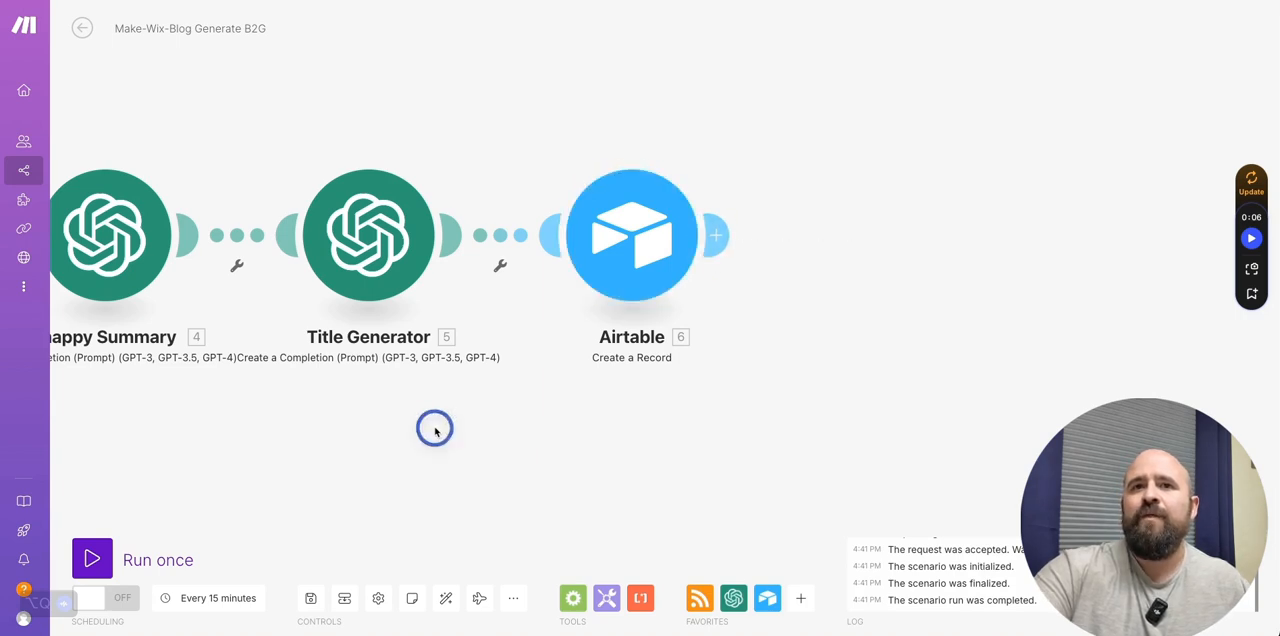
- Run the whole scenario once, checking Table 1 in Airtable while it executes
drag(434, 428, 891, 371)
drag(494, 357, 772, 376)
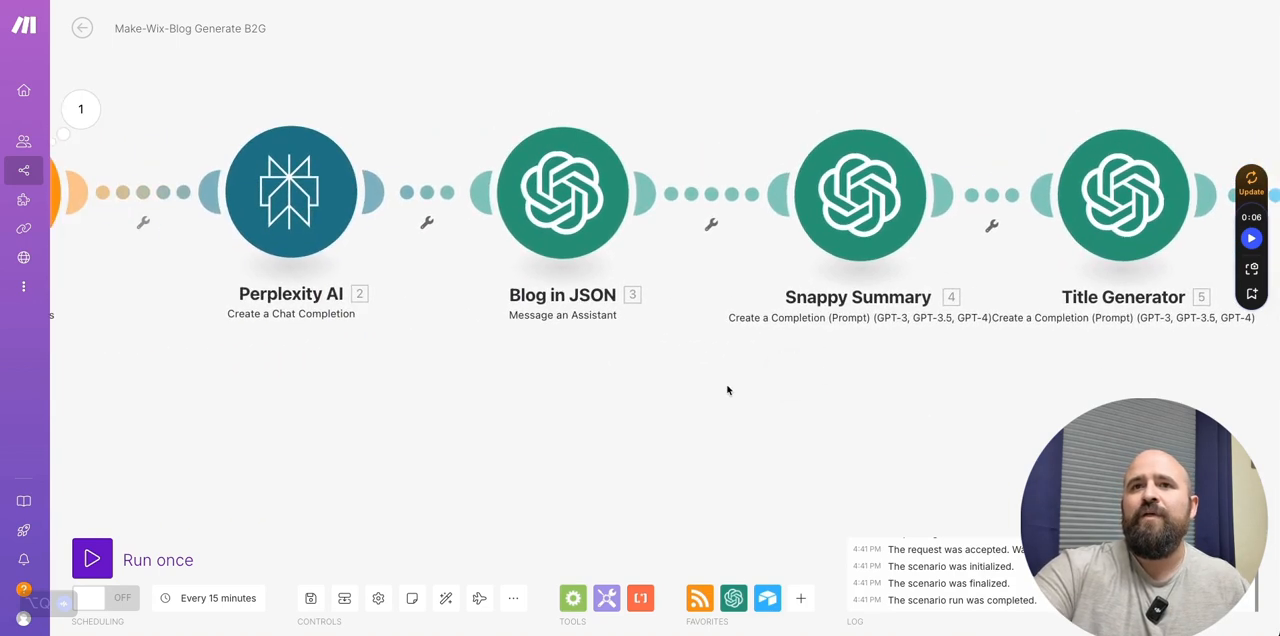
scroll(725, 391, down, 3)
drag(861, 418, 793, 402)
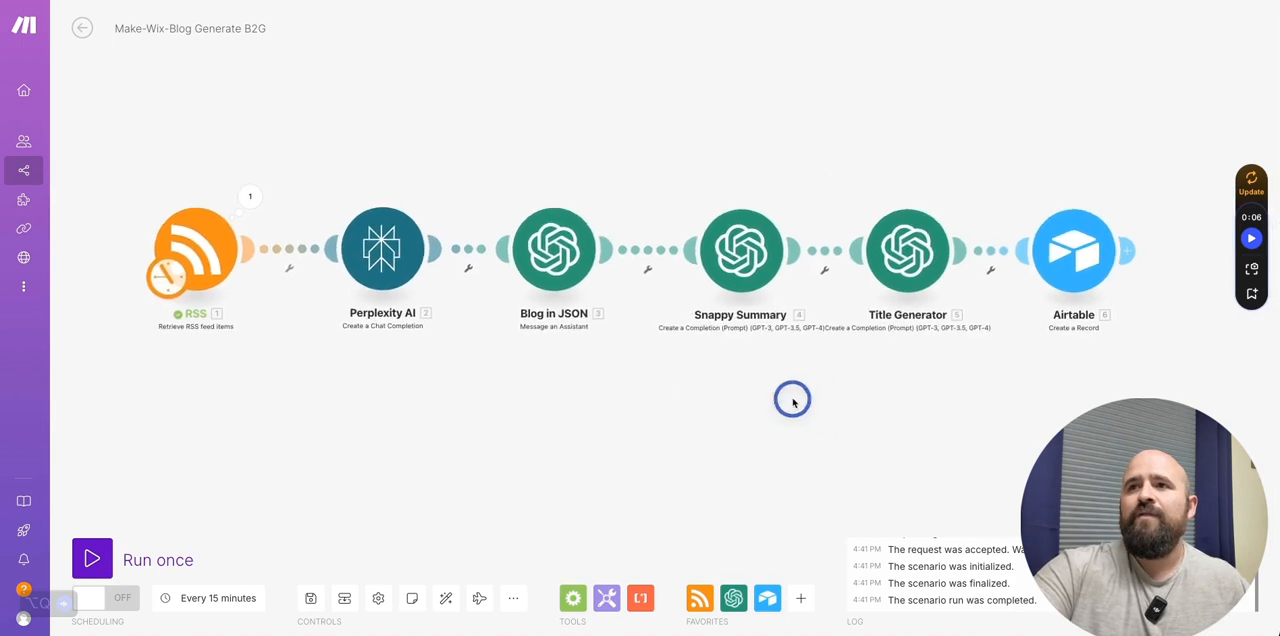
click(174, 563)
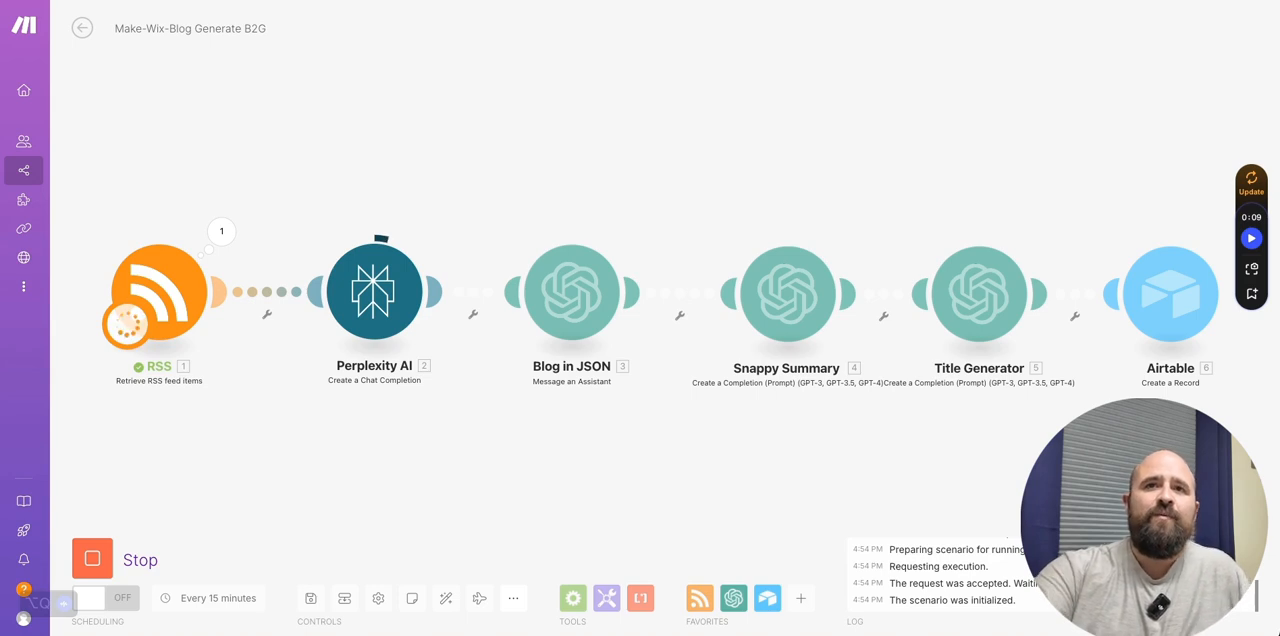
click(380, 1)
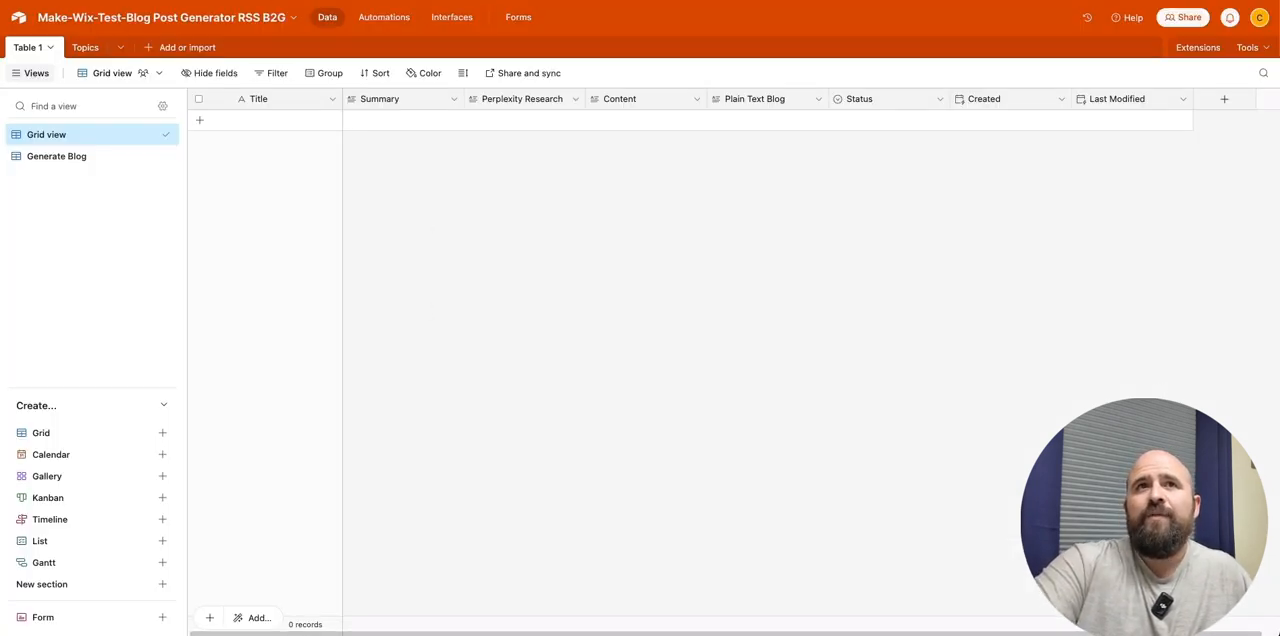
click(216, 1)
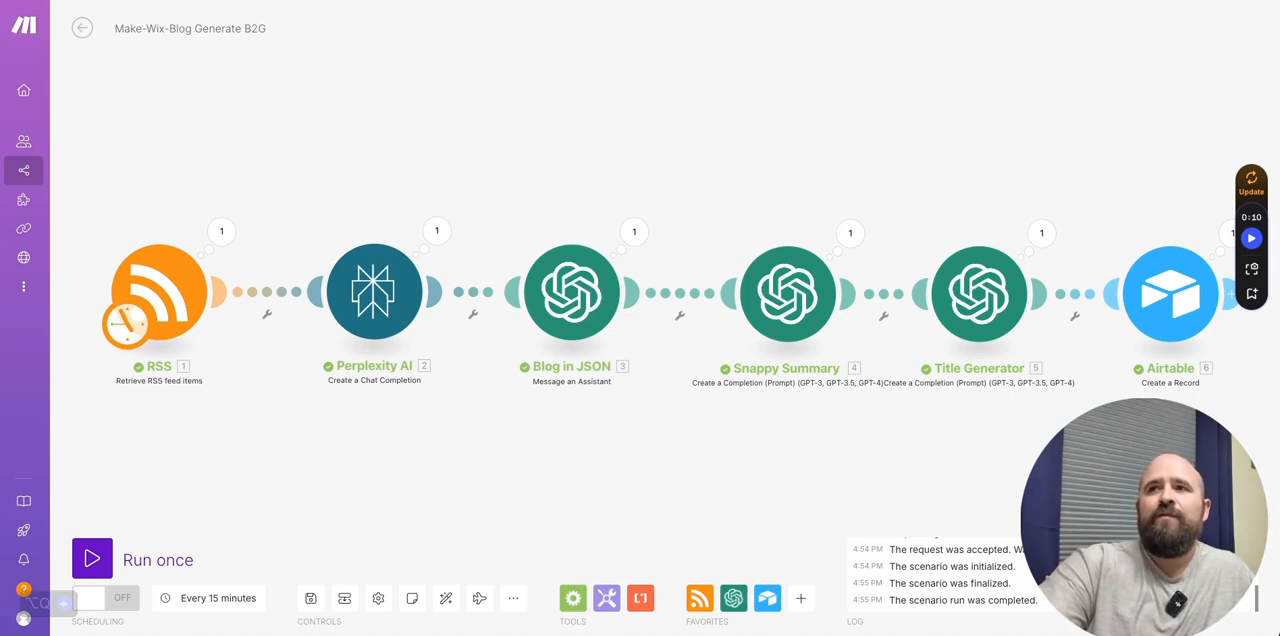
- Switch to Airtable and expand the new record to review its Summary, Perplexity Research and Content fields
key(ctrl+Tab)
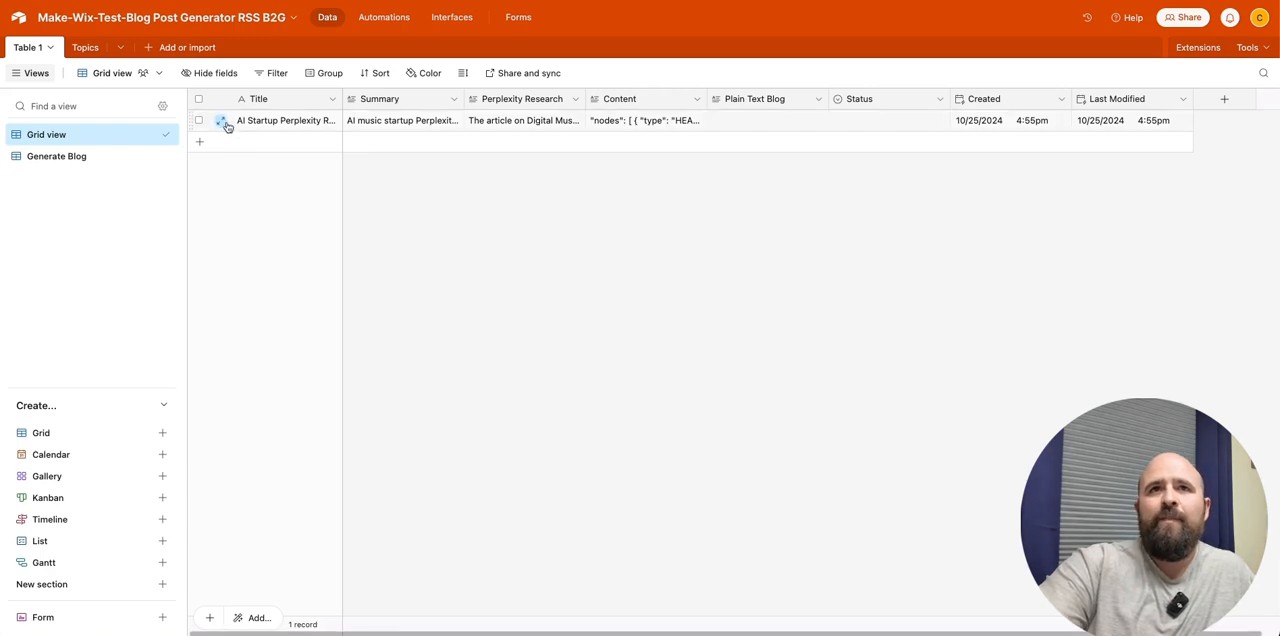
click(221, 122)
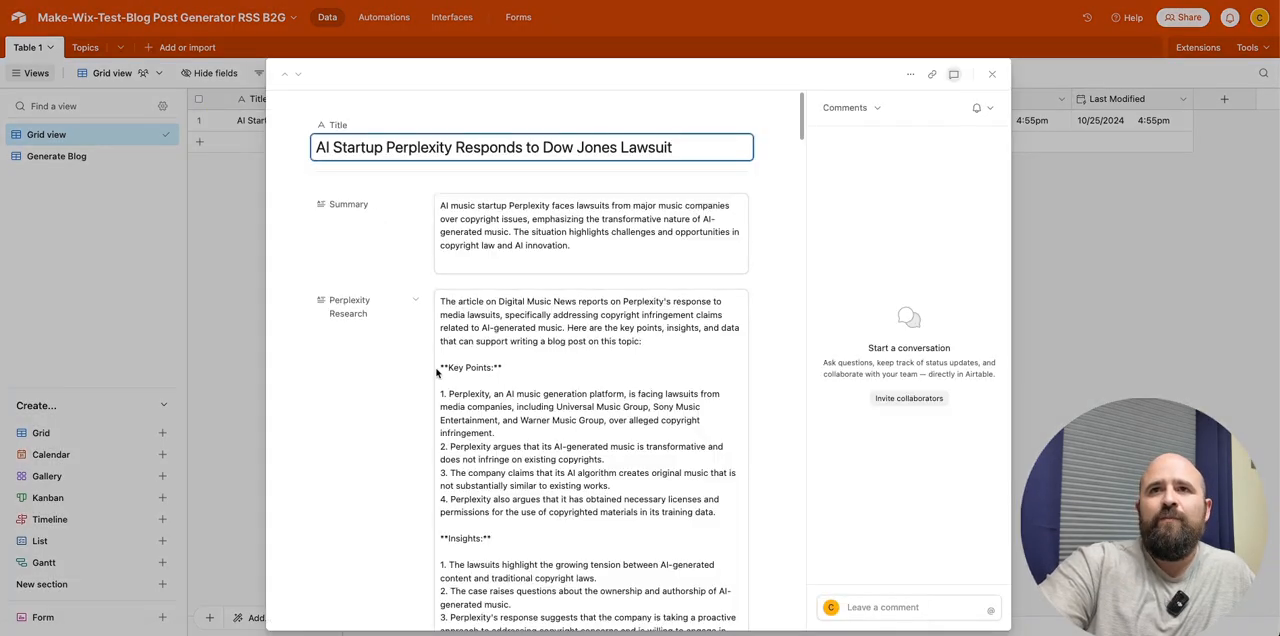
scroll(366, 408, down, 20)
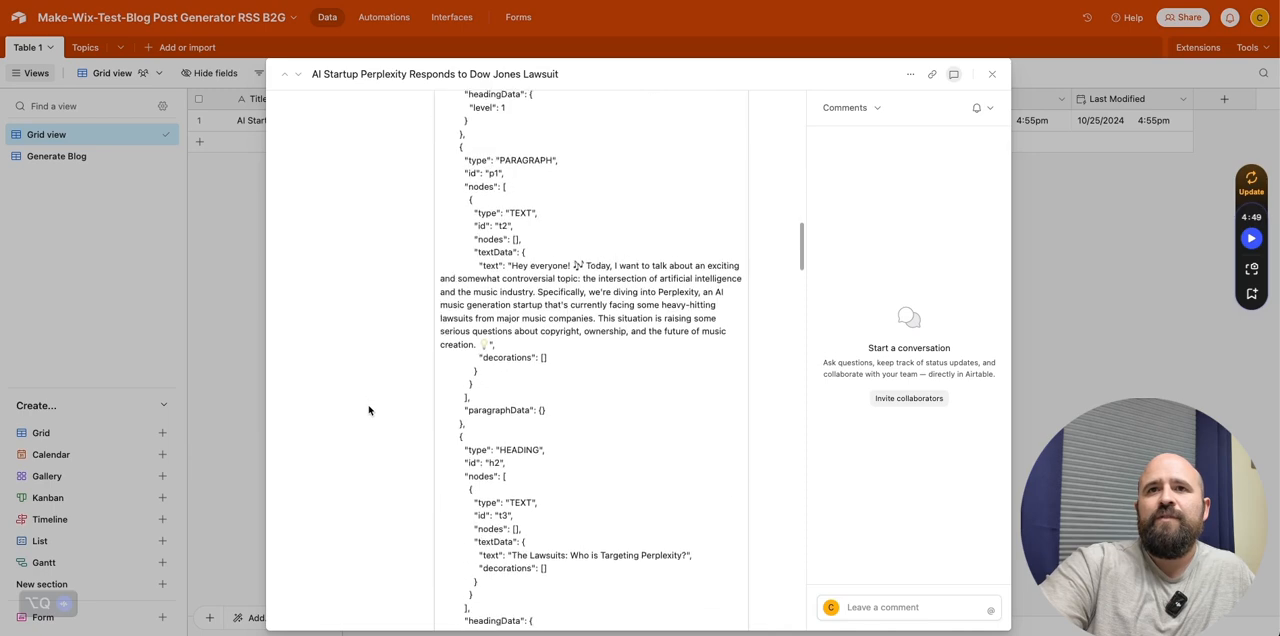
scroll(368, 409, up, 8)
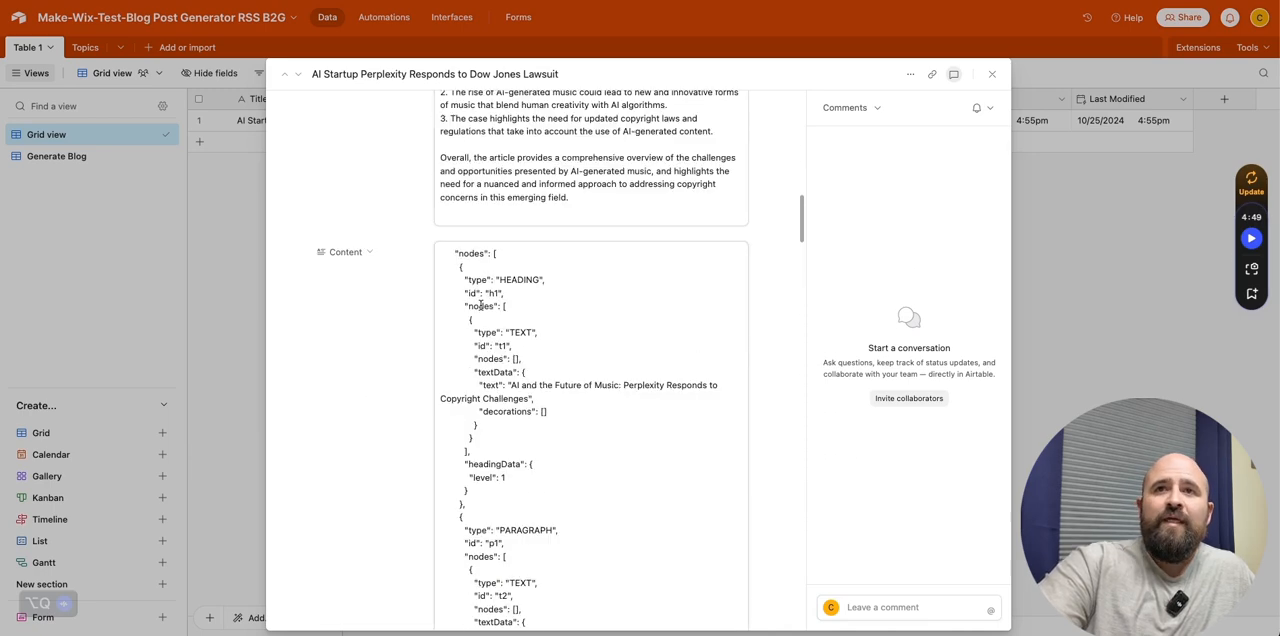
- Examine the heading node structure and its text at the start of the record's Content JSON
drag(440, 252, 603, 619)
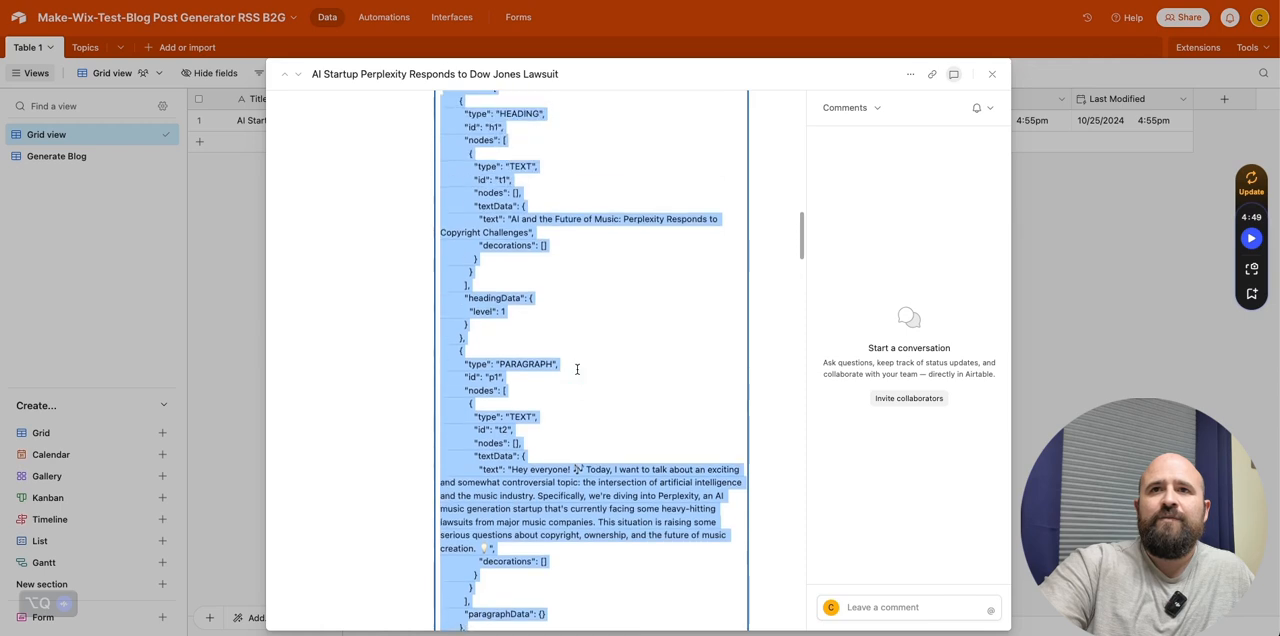
scroll(570, 340, up, 5)
click(594, 271)
mouse_move(545, 263)
mouse_down()
mouse_move(465, 263)
mouse_move(451, 238)
mouse_move(480, 268)
mouse_move(553, 277)
mouse_up()
drag(469, 280, 549, 318)
double_click(476, 289)
drag(470, 329, 552, 387)
click(515, 365)
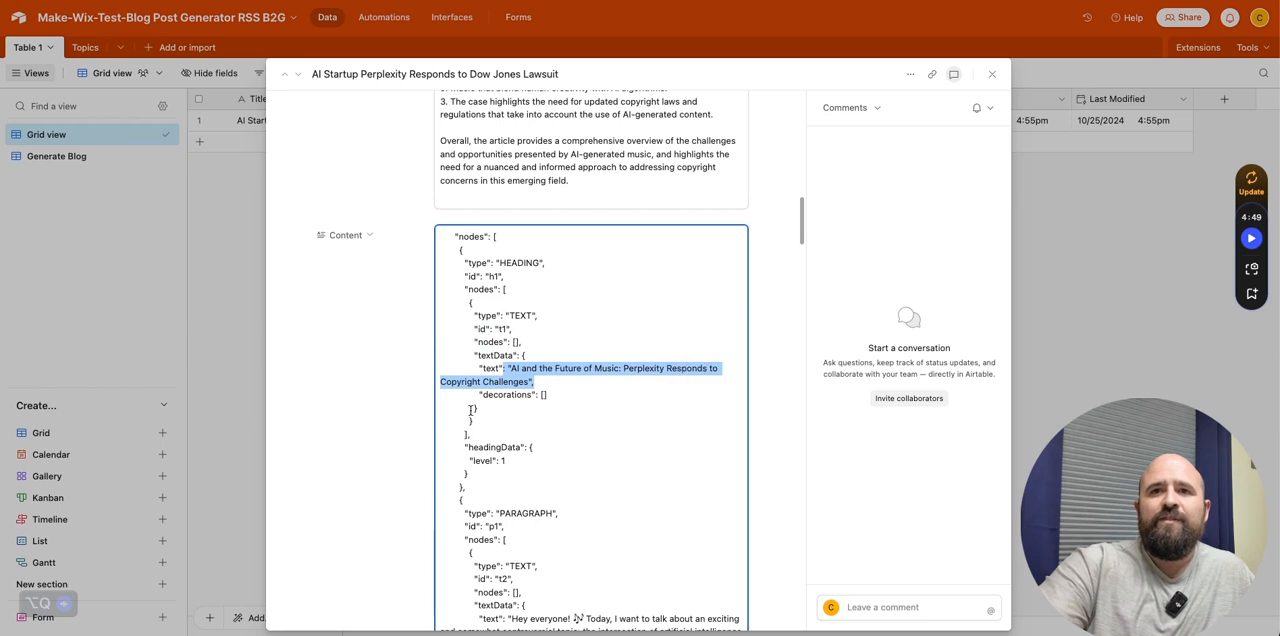
- Read through the remaining heading and paragraph nodes in the Content JSON and close the record
scroll(527, 350, down, 3)
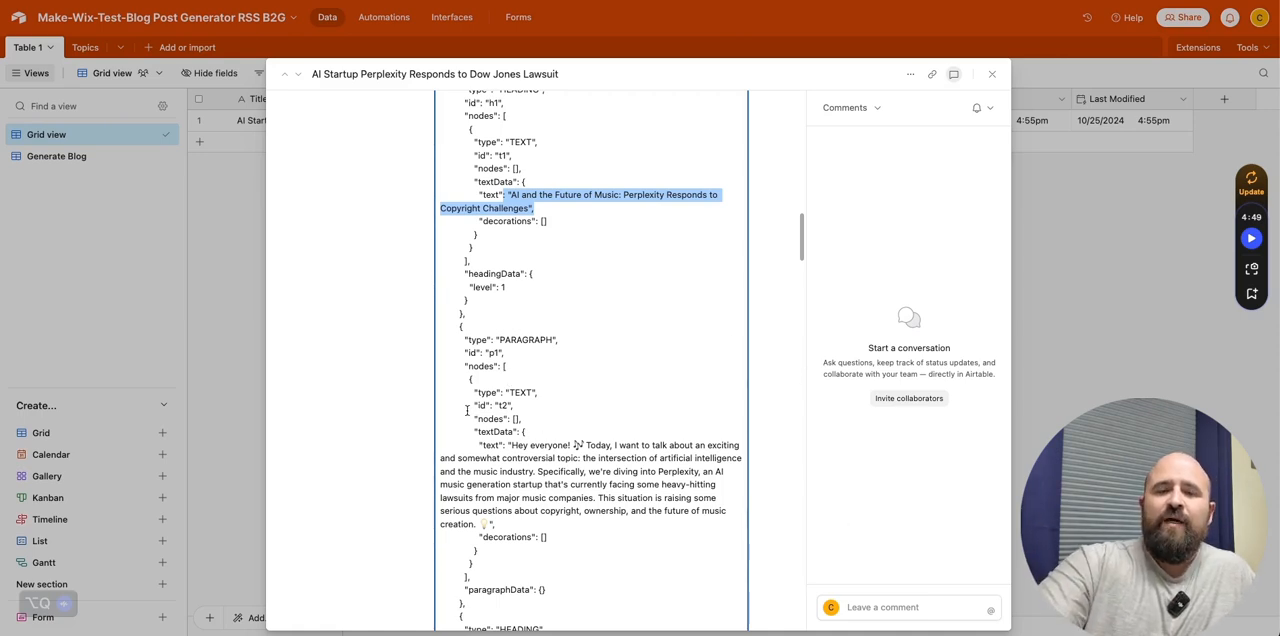
scroll(481, 400, down, 10)
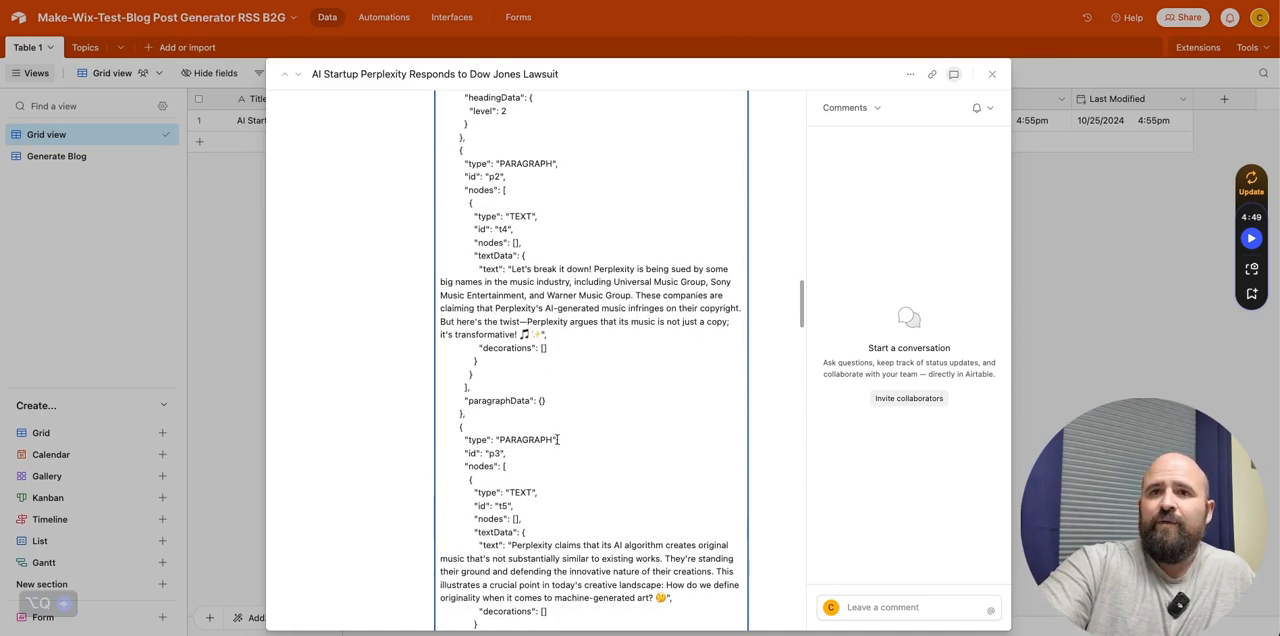
scroll(557, 441, down, 10)
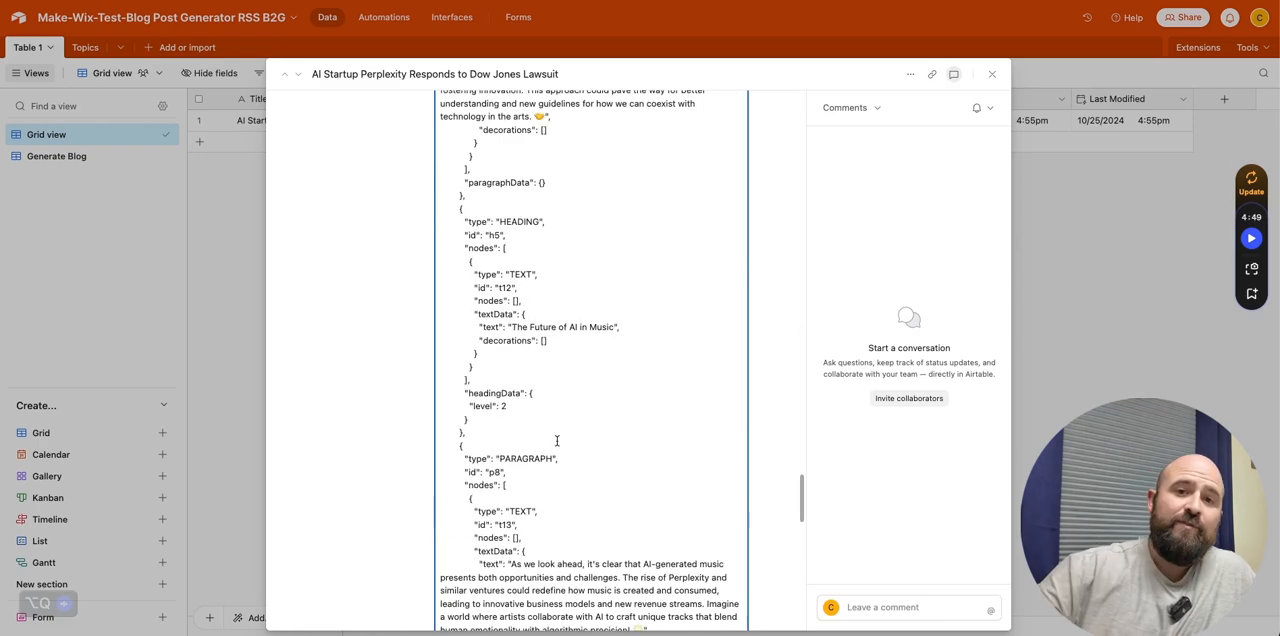
scroll(557, 441, down, 10)
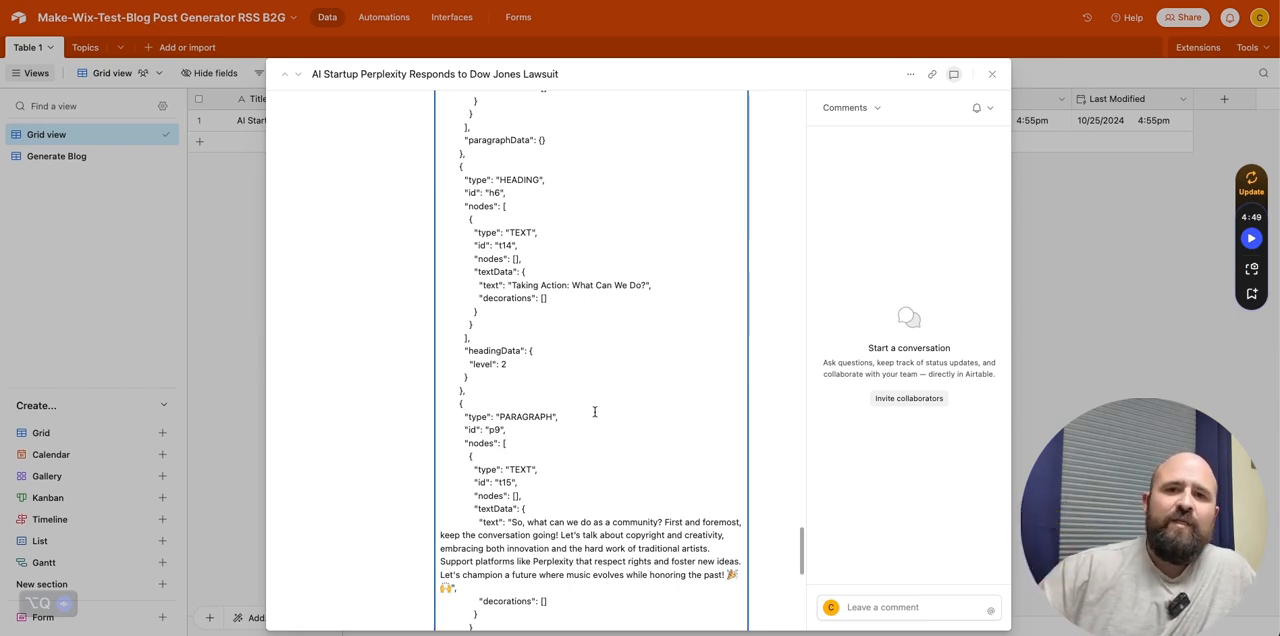
click(992, 74)
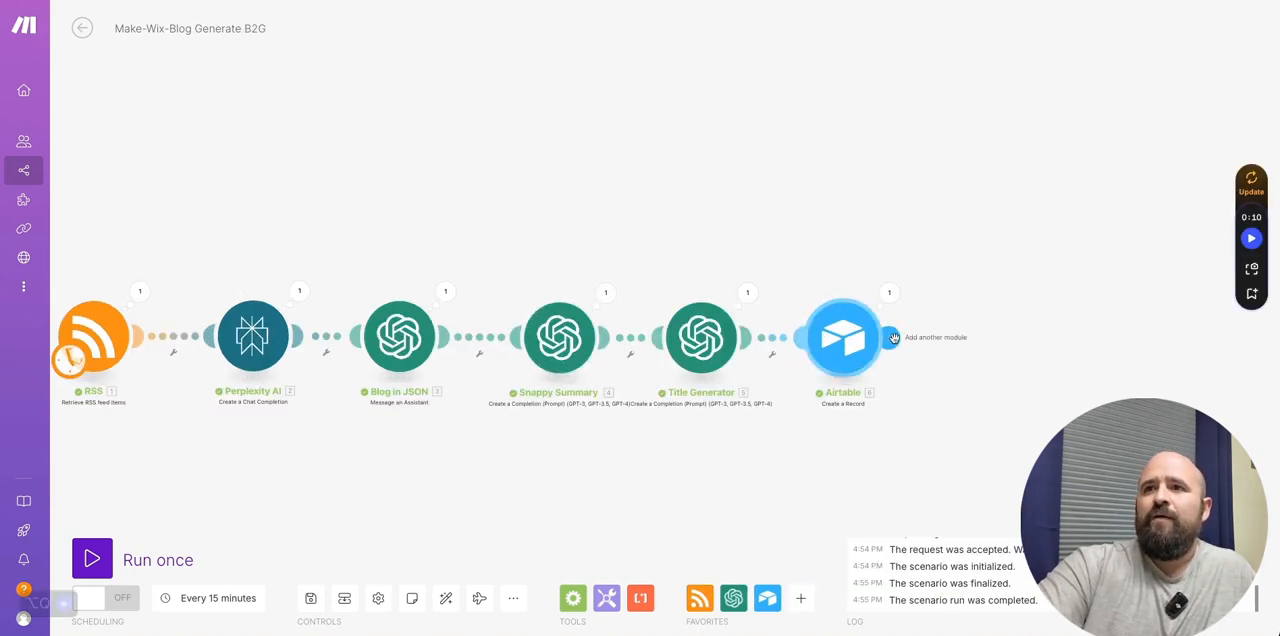
- Switch to the Make scenario Make-Wix-Blog Generate B2G and add an Airtable Get a Record module after Create a Record
click(932, 343)
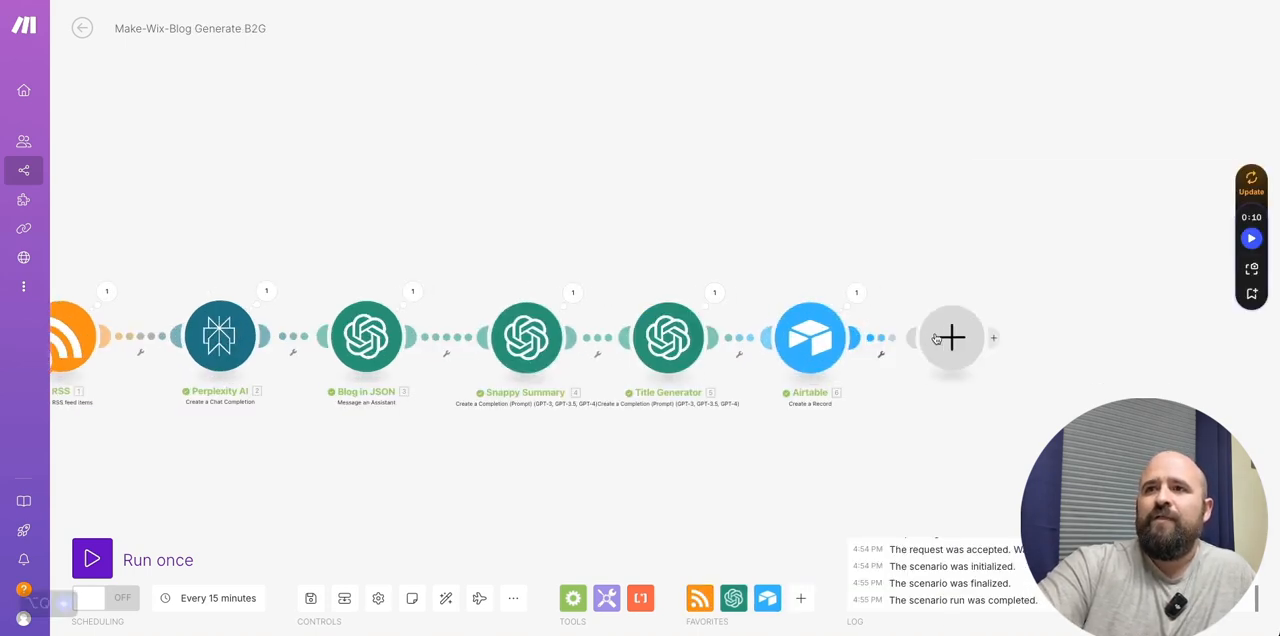
click(1010, 295)
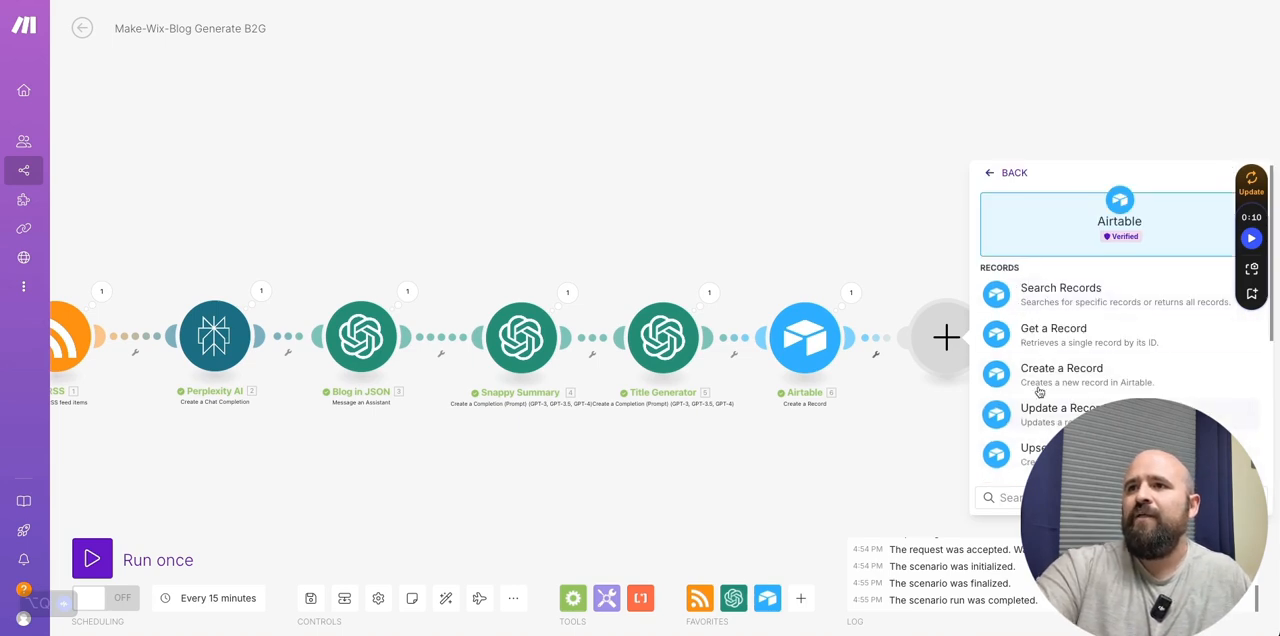
click(1048, 338)
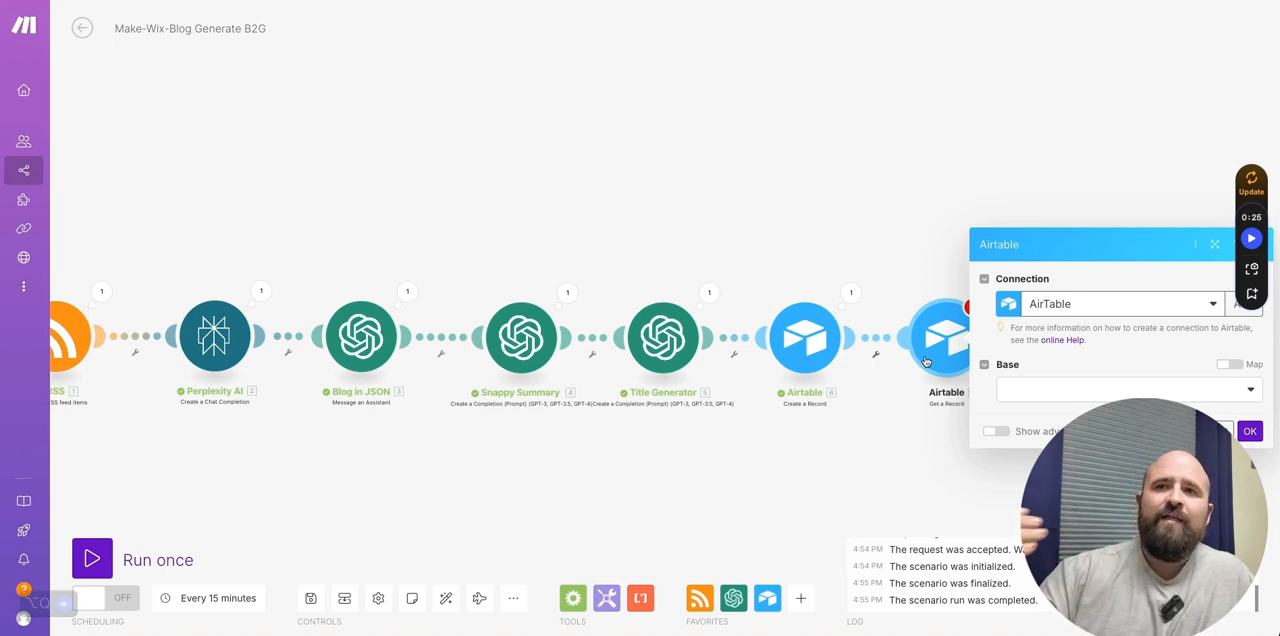
- Inspect the input record and output Content of the Create a Record module's last run
click(851, 292)
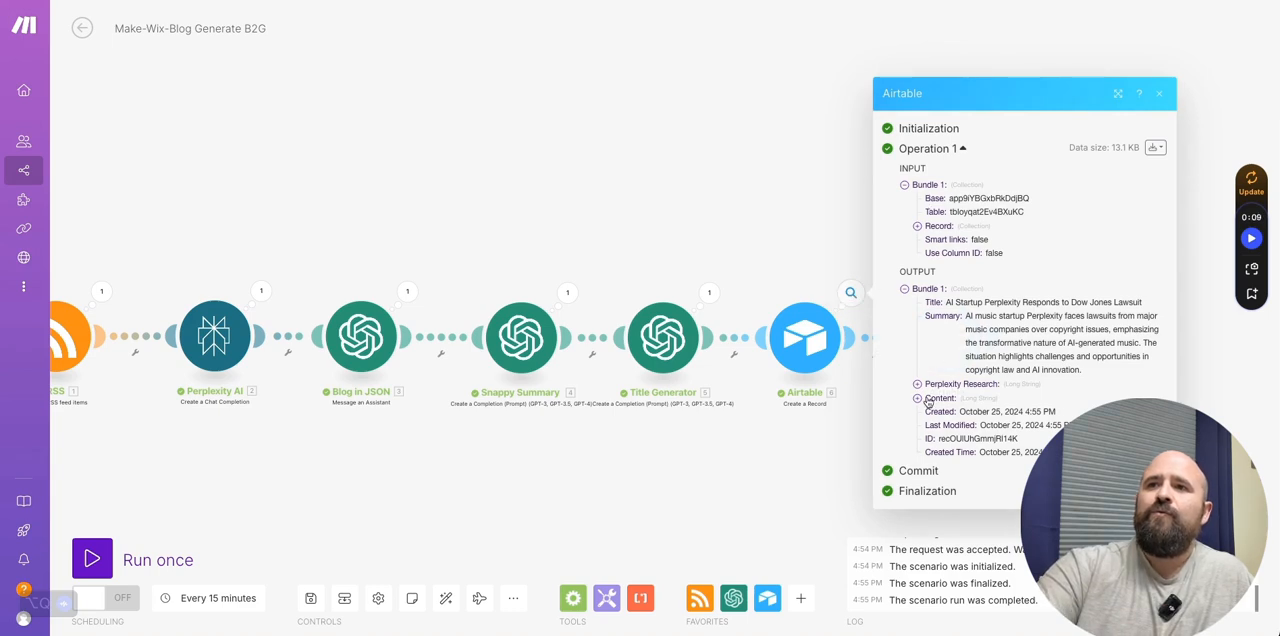
click(917, 226)
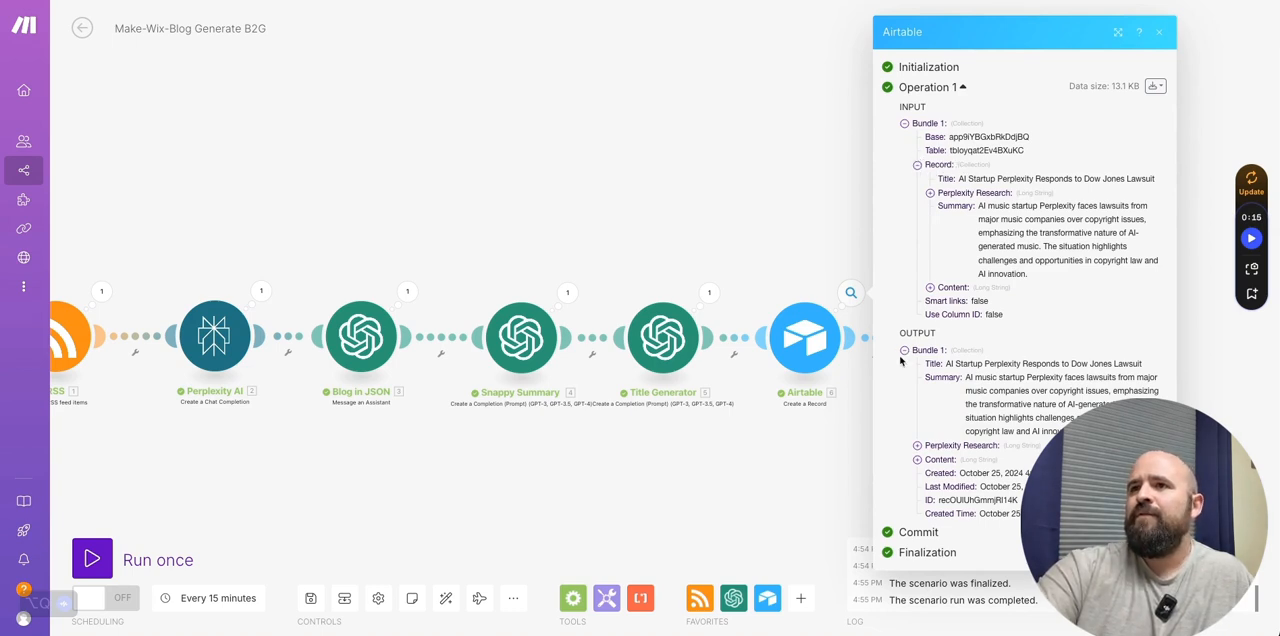
click(918, 458)
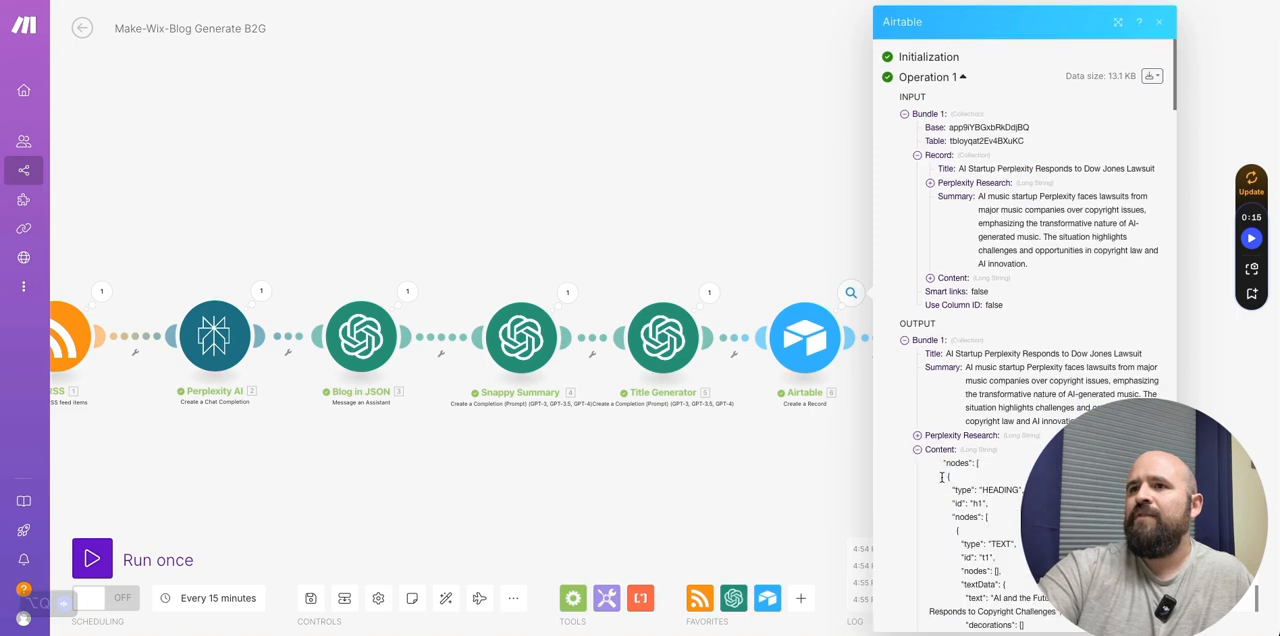
click(917, 448)
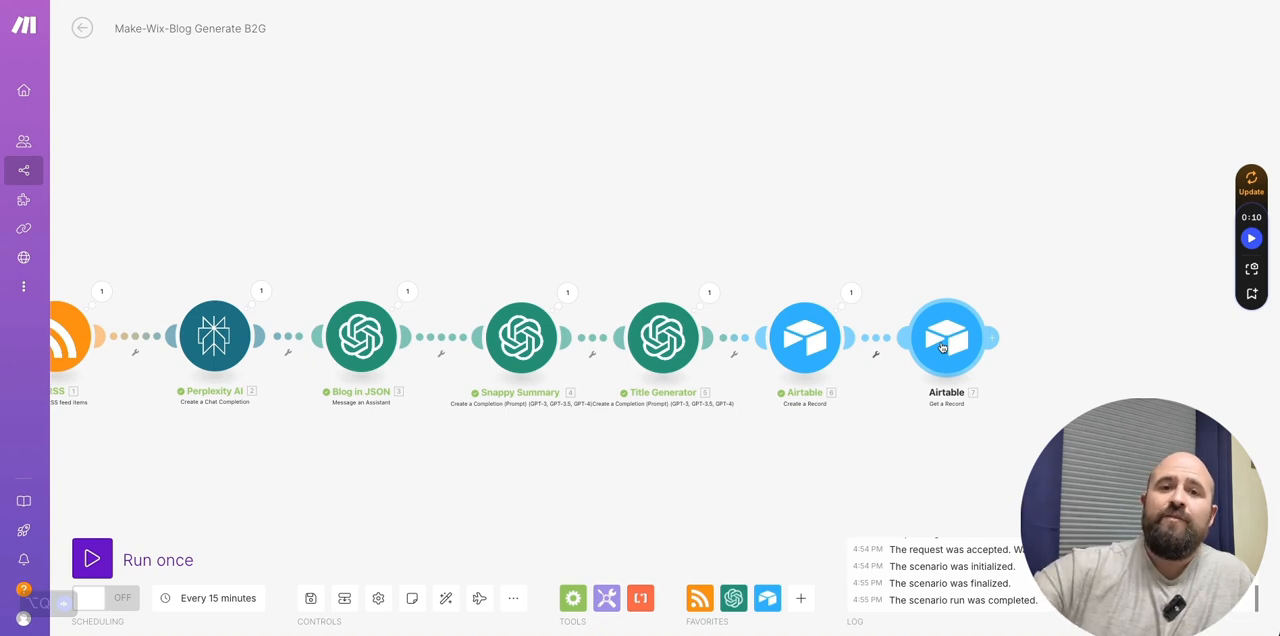
- Point the Get a Record module to Table 1 of the base Make-Wix-Test-Blog Post Generator RSS B2G
click(942, 347)
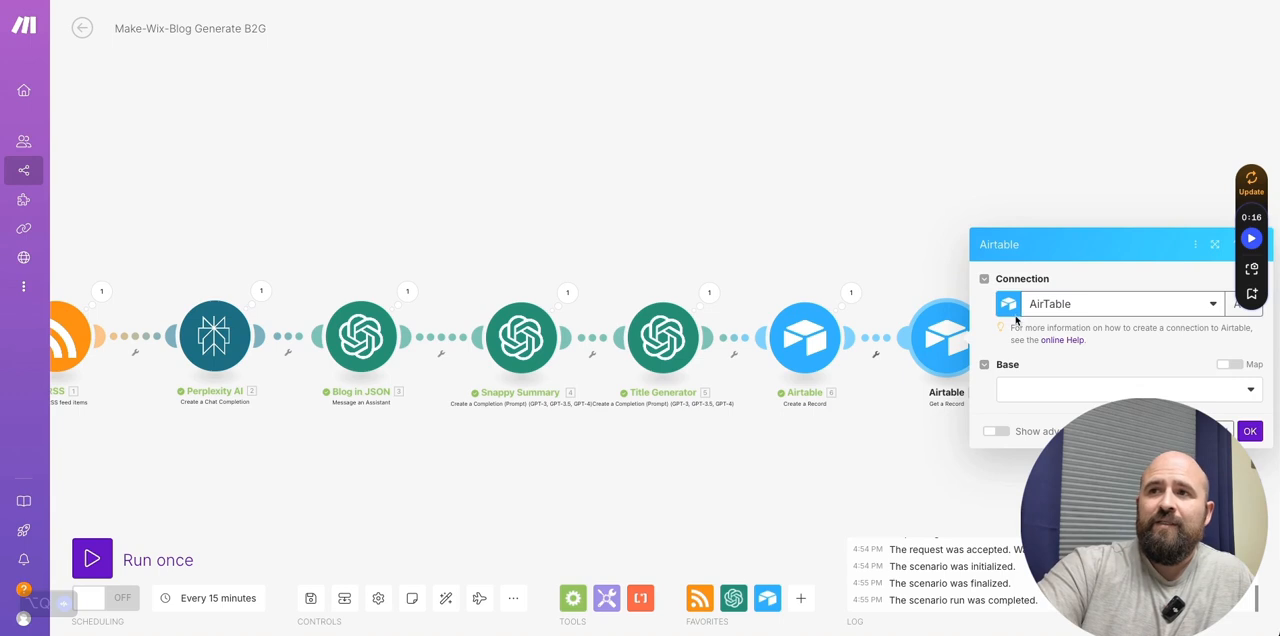
click(1022, 391)
scroll(1043, 610, down, 3)
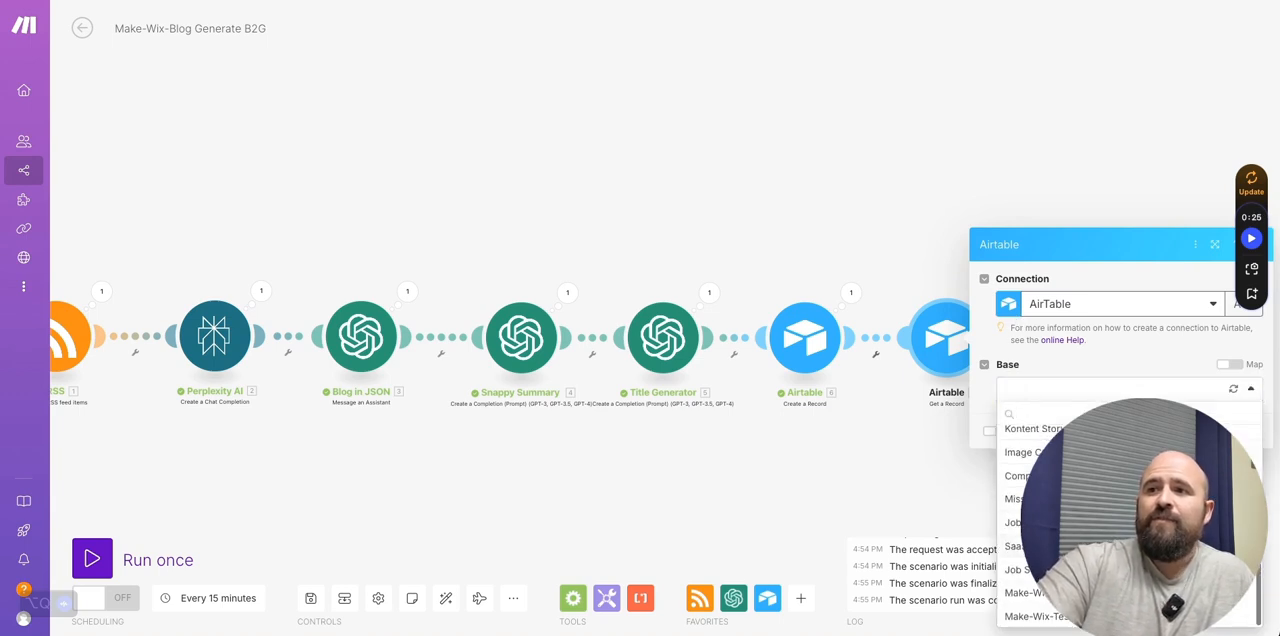
click(1040, 616)
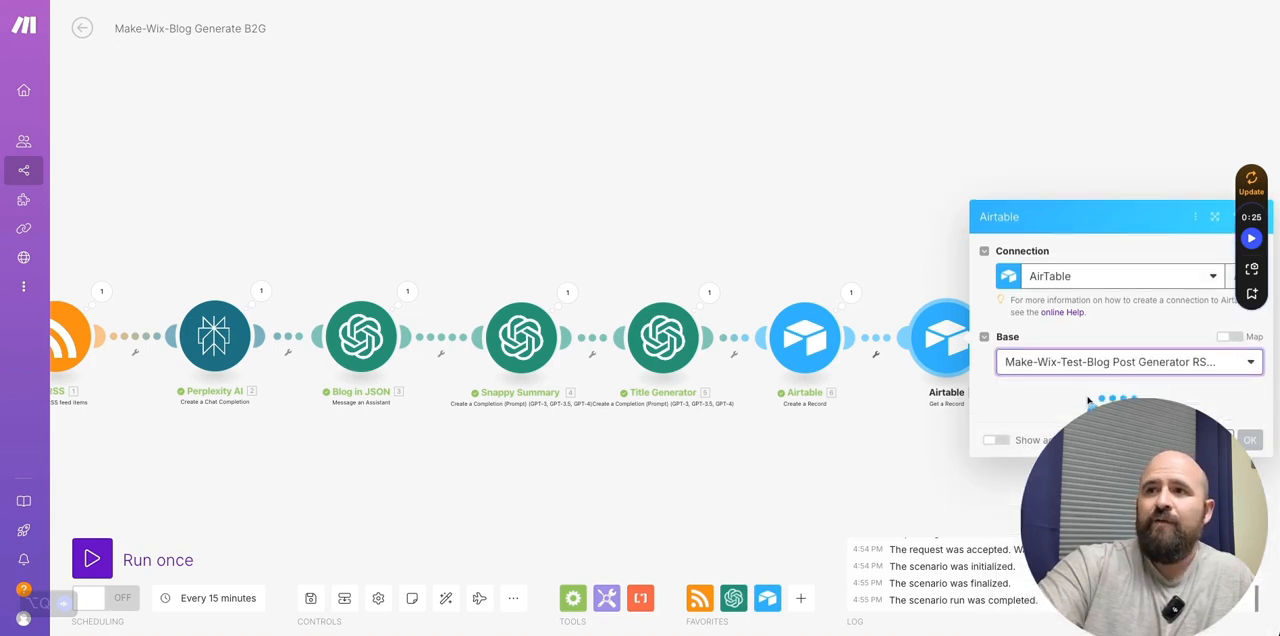
click(1029, 424)
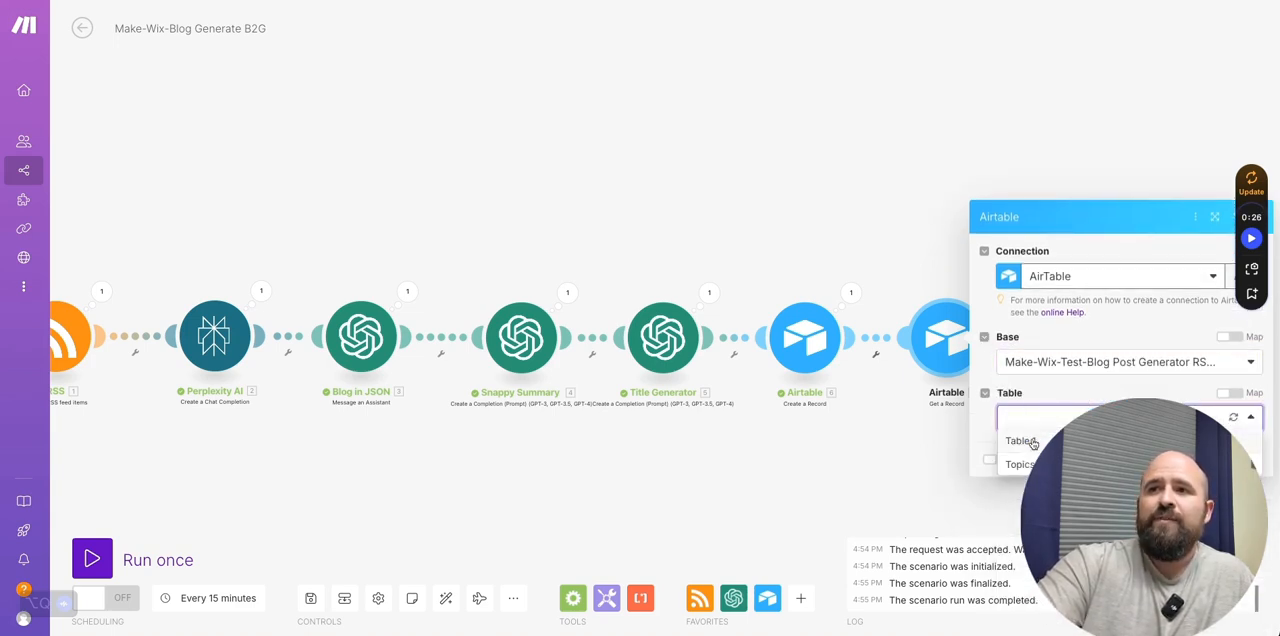
click(1032, 437)
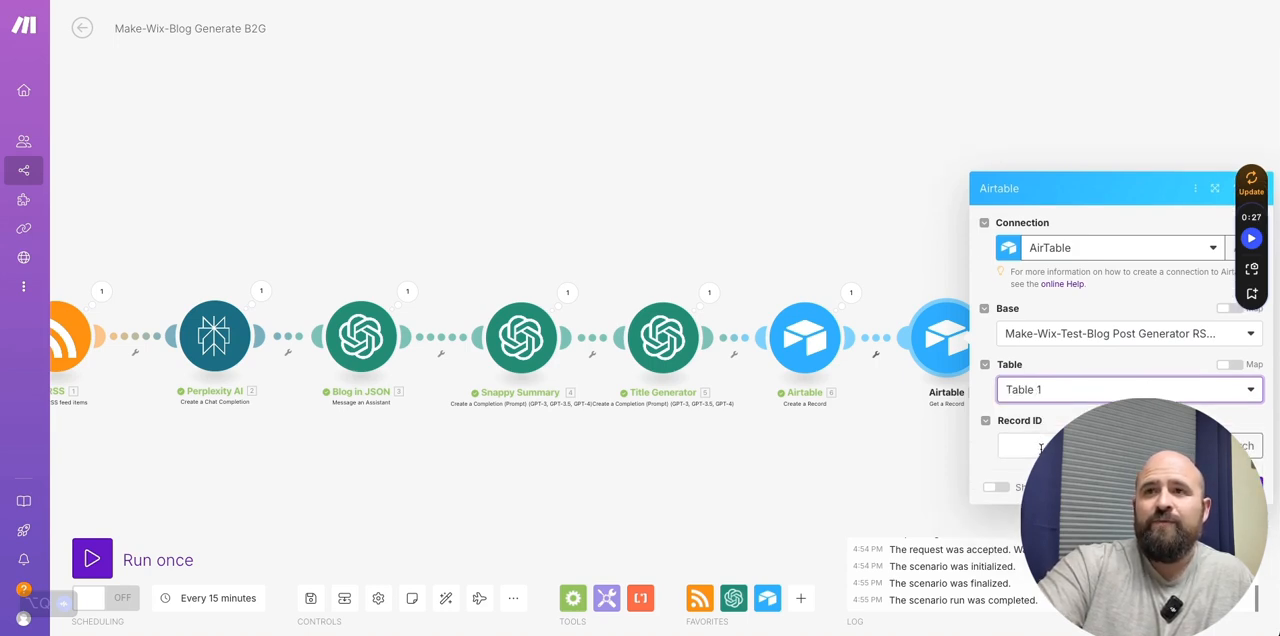
- Map the Get a Record module's Record ID to the Create a Record module's ID and save the module
click(1040, 447)
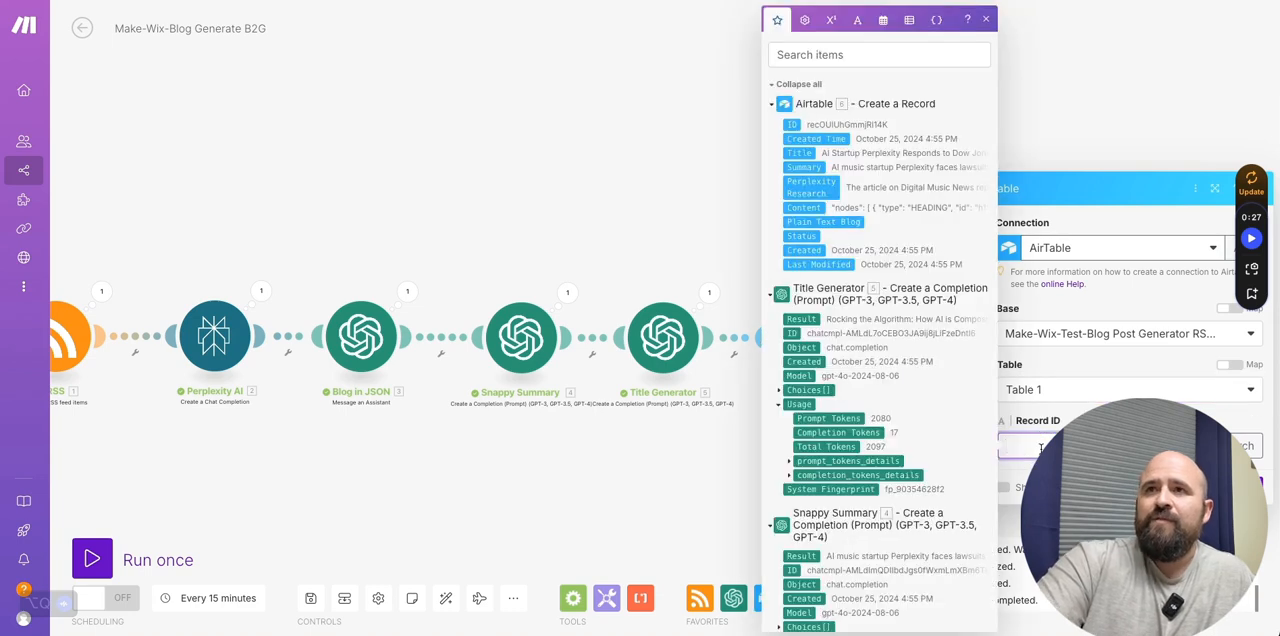
click(794, 124)
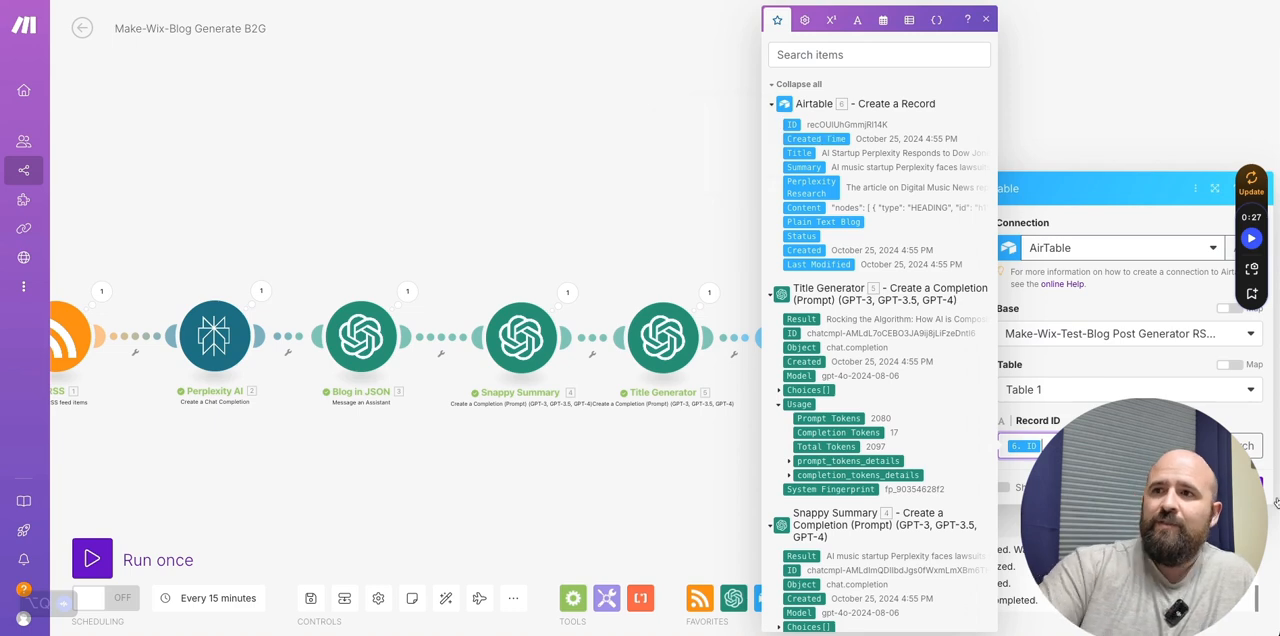
click(1247, 487)
- Add an HTTP Make a request module after the Airtable Get a Record module
drag(907, 219, 700, 197)
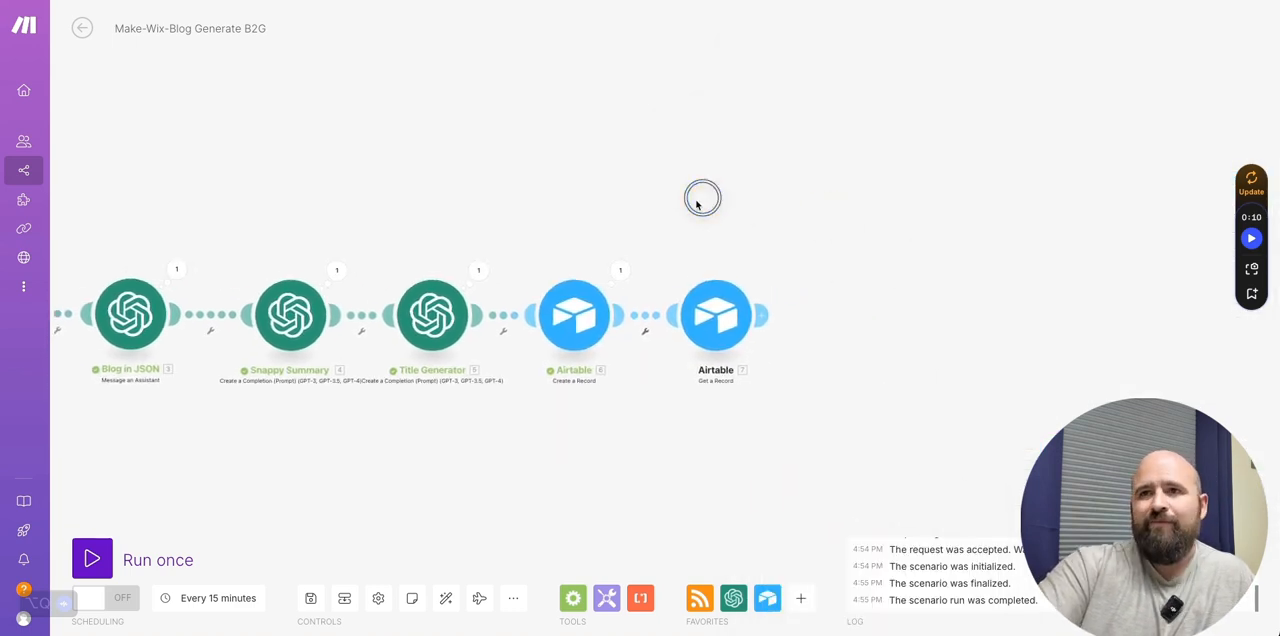
click(764, 315)
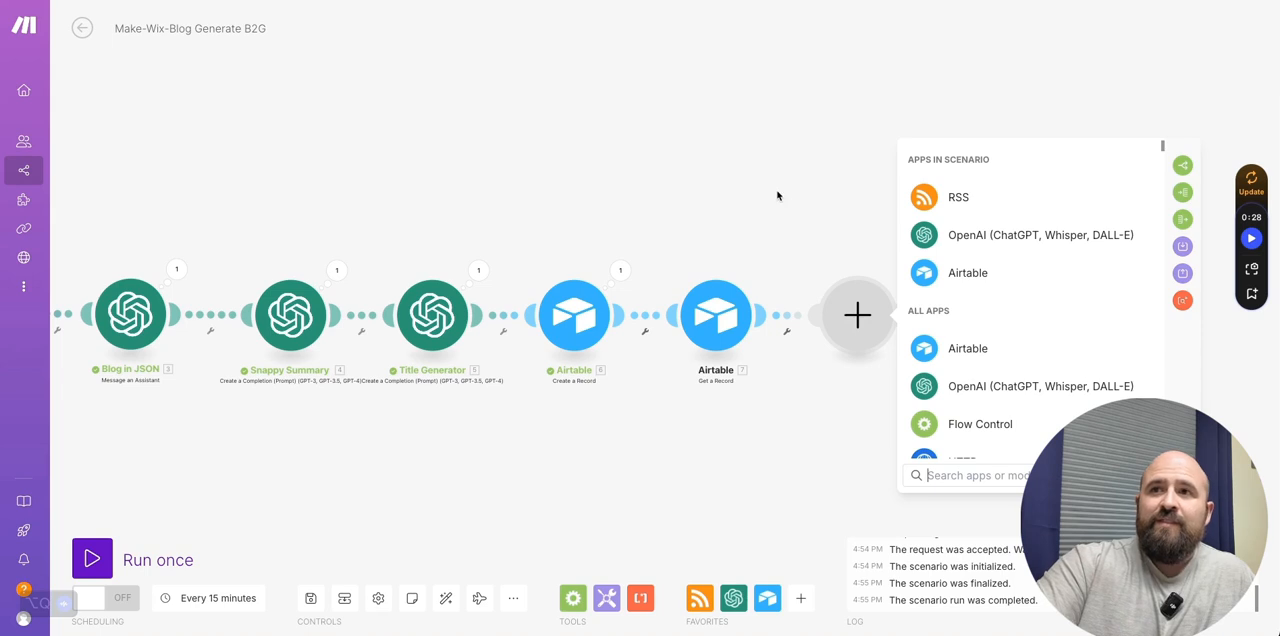
text(htt)
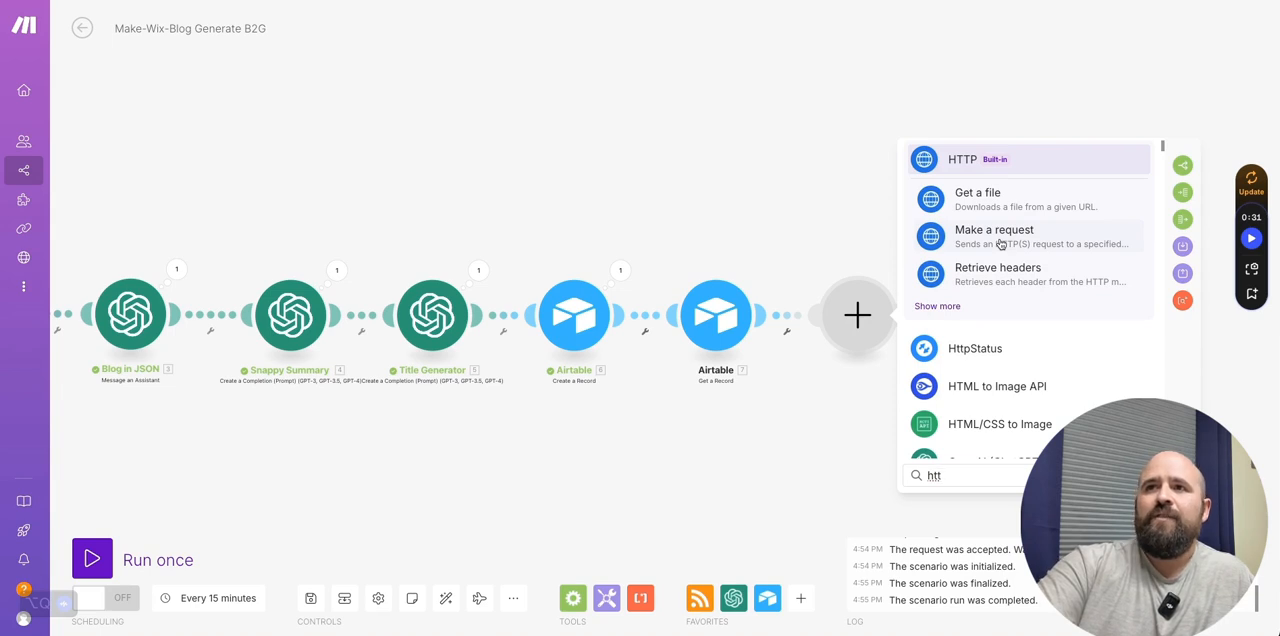
click(1000, 243)
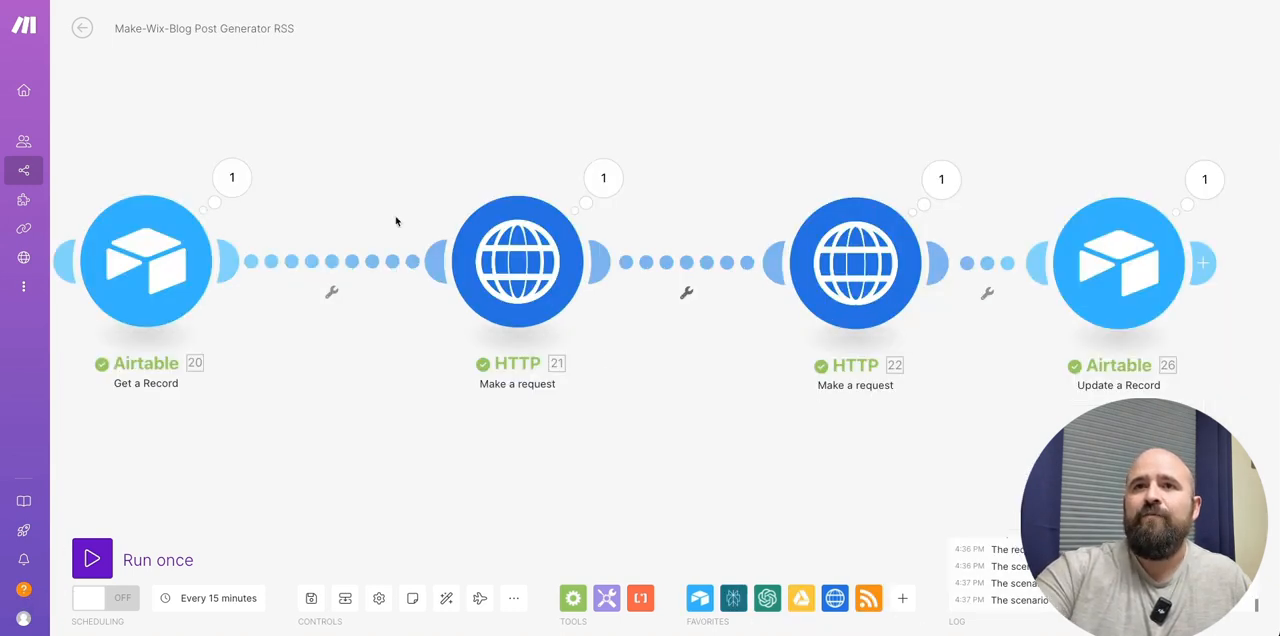
click(485, 250)
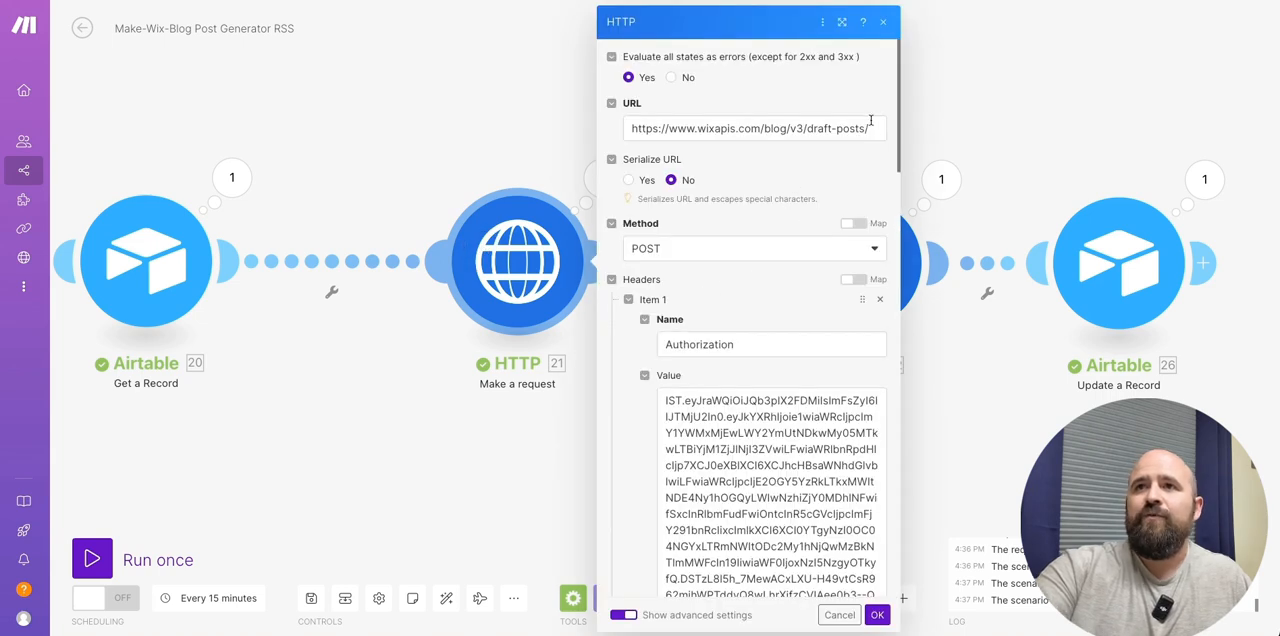
drag(873, 127, 580, 115)
key(ctrl+c)
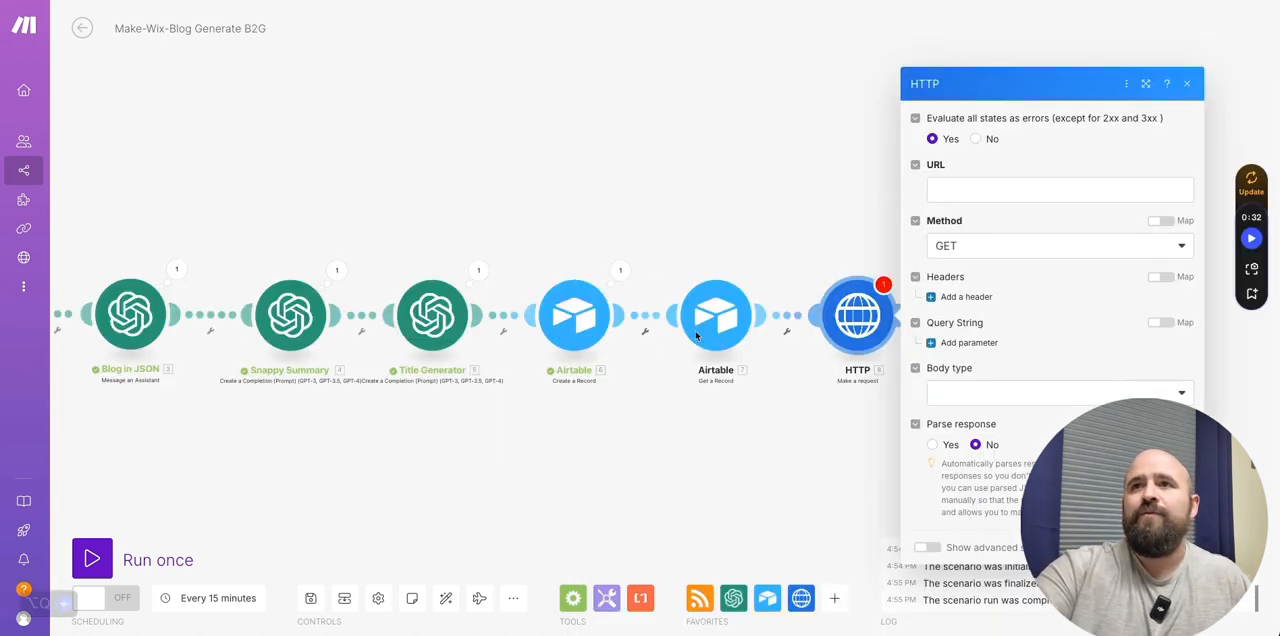
click(985, 186)
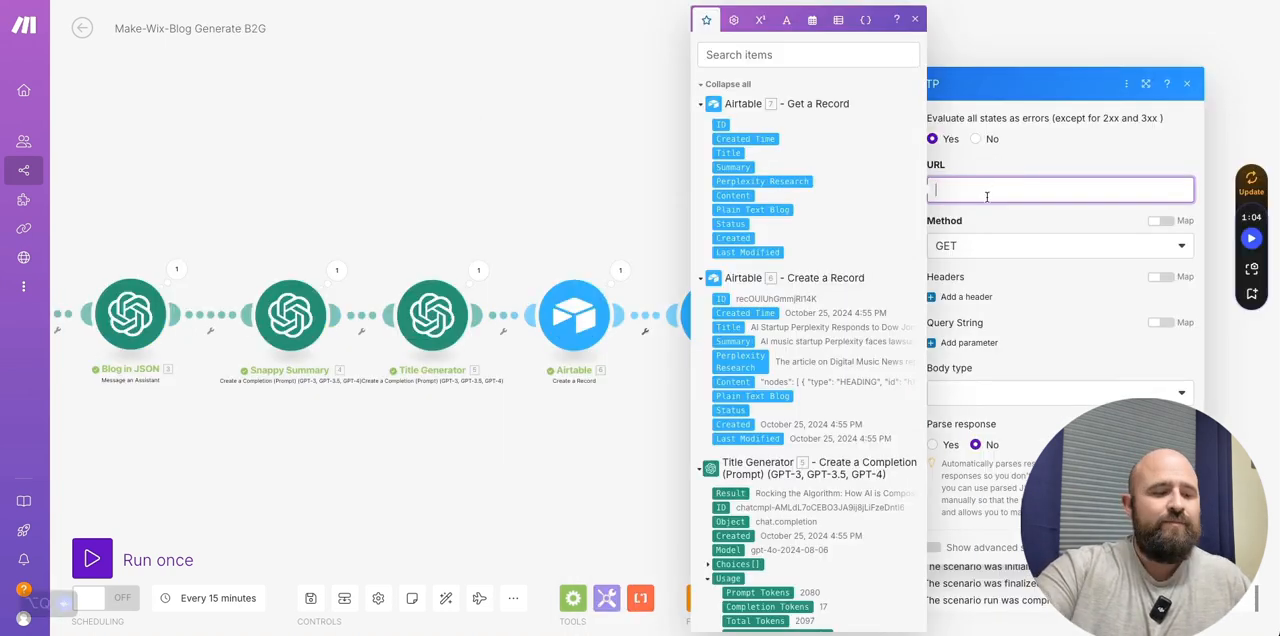
key(ctrl+v)
click(984, 252)
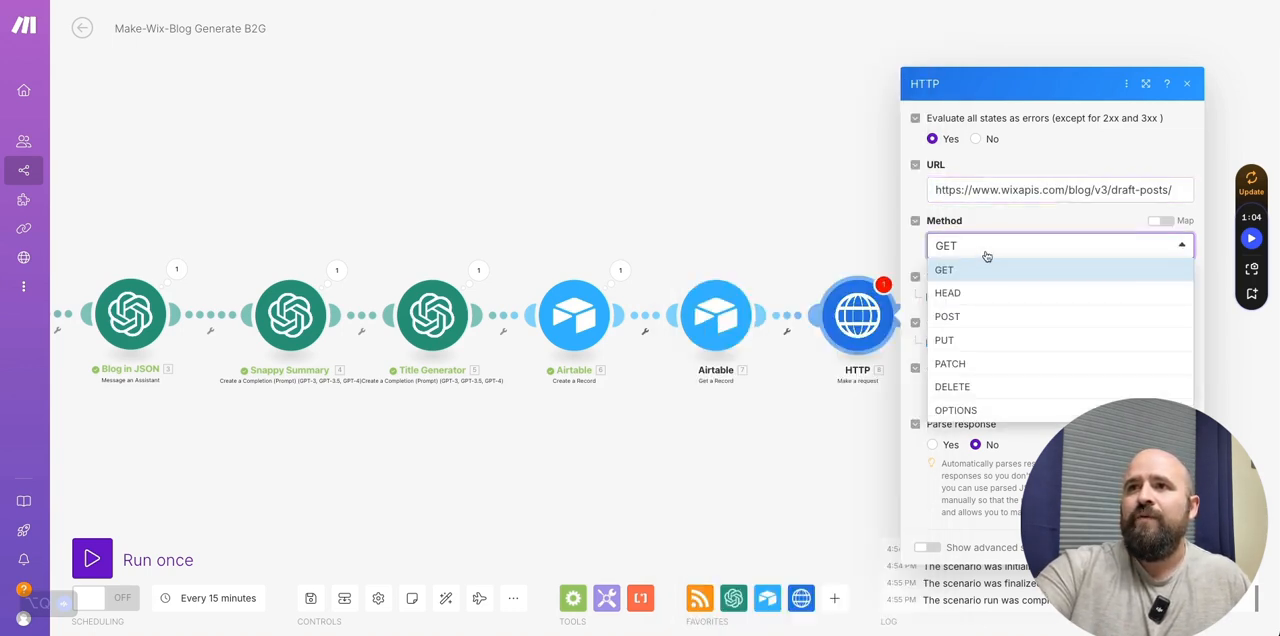
click(968, 315)
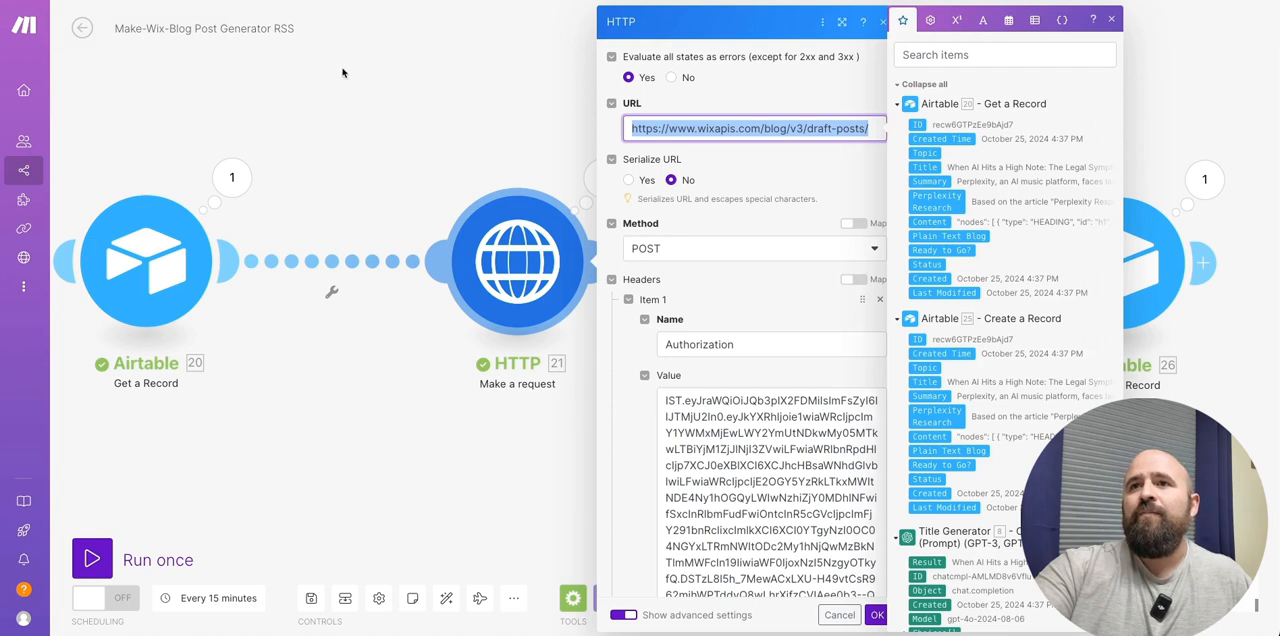
- Review the reference HTTP module's headers and add a first header named Authorization to the new request
scroll(750, 310, down, 2)
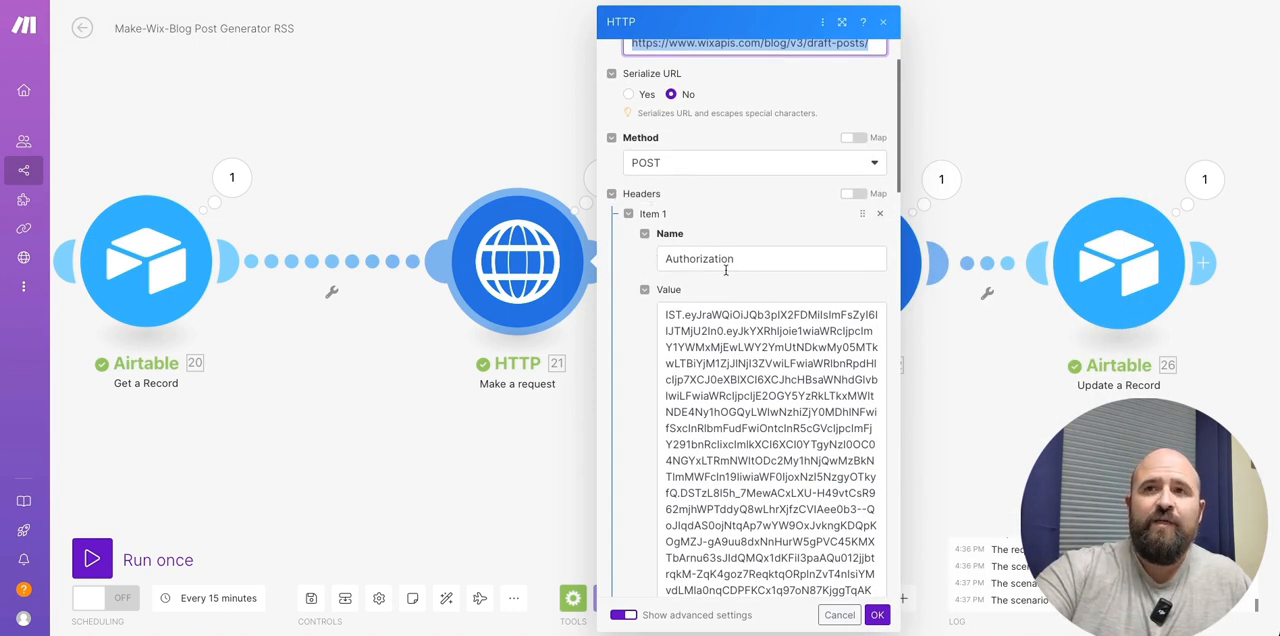
scroll(798, 263, down, 3)
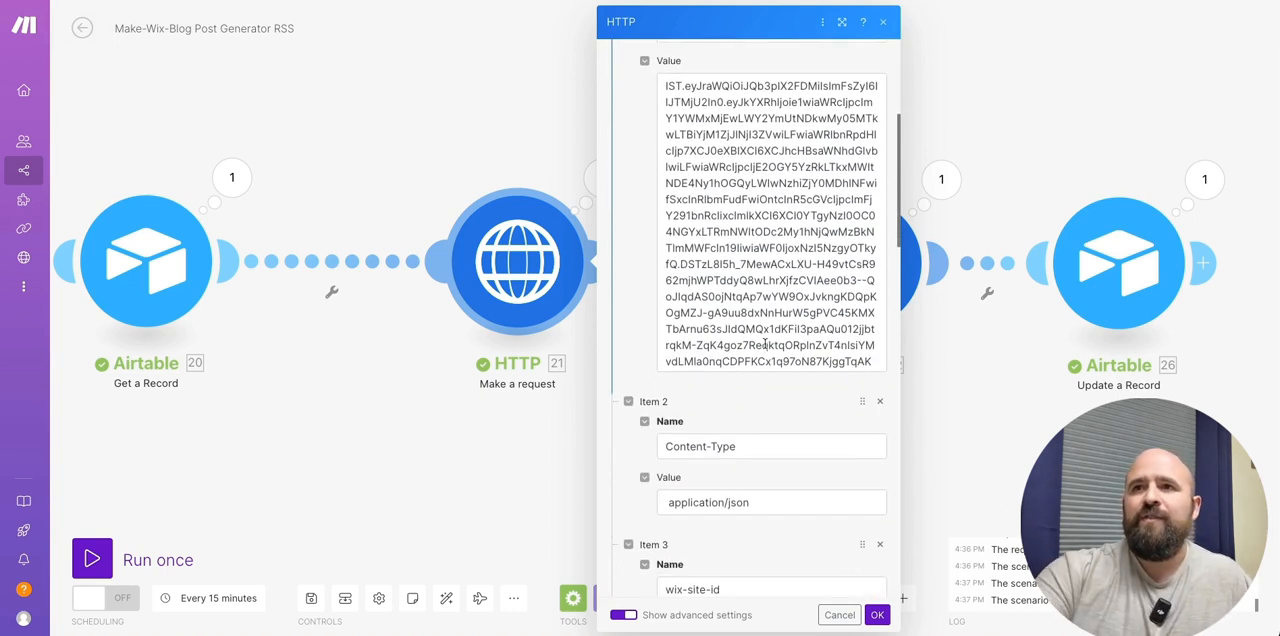
scroll(766, 336, down, 6)
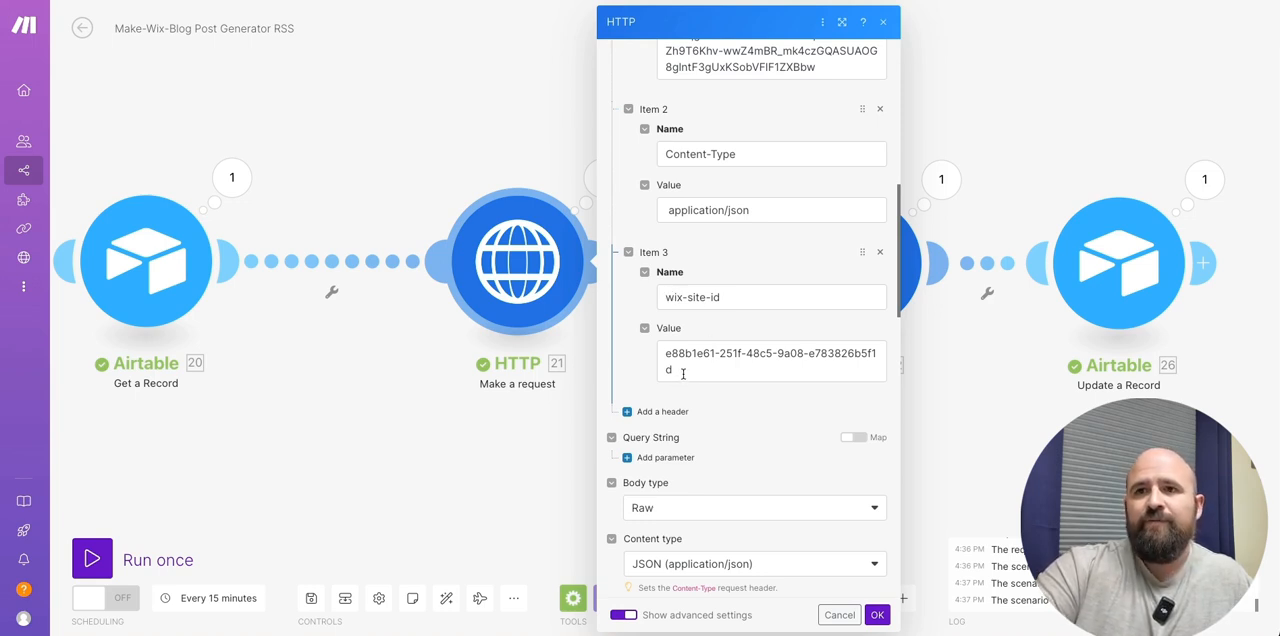
scroll(682, 381, up, 5)
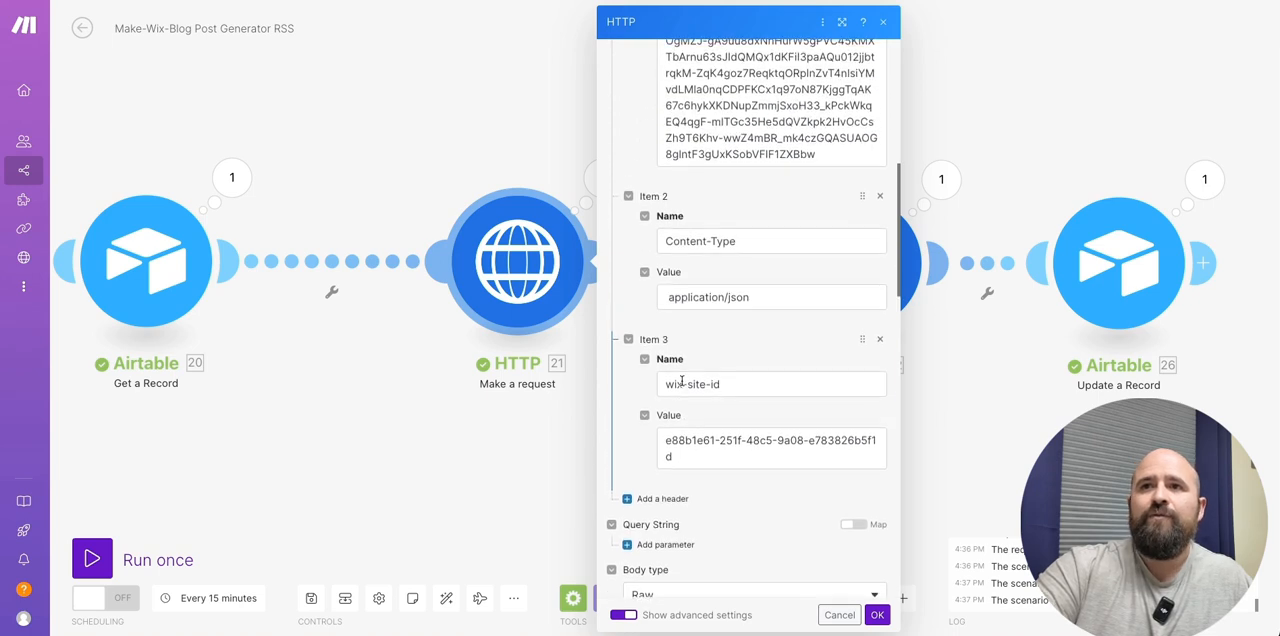
scroll(668, 362, up, 4)
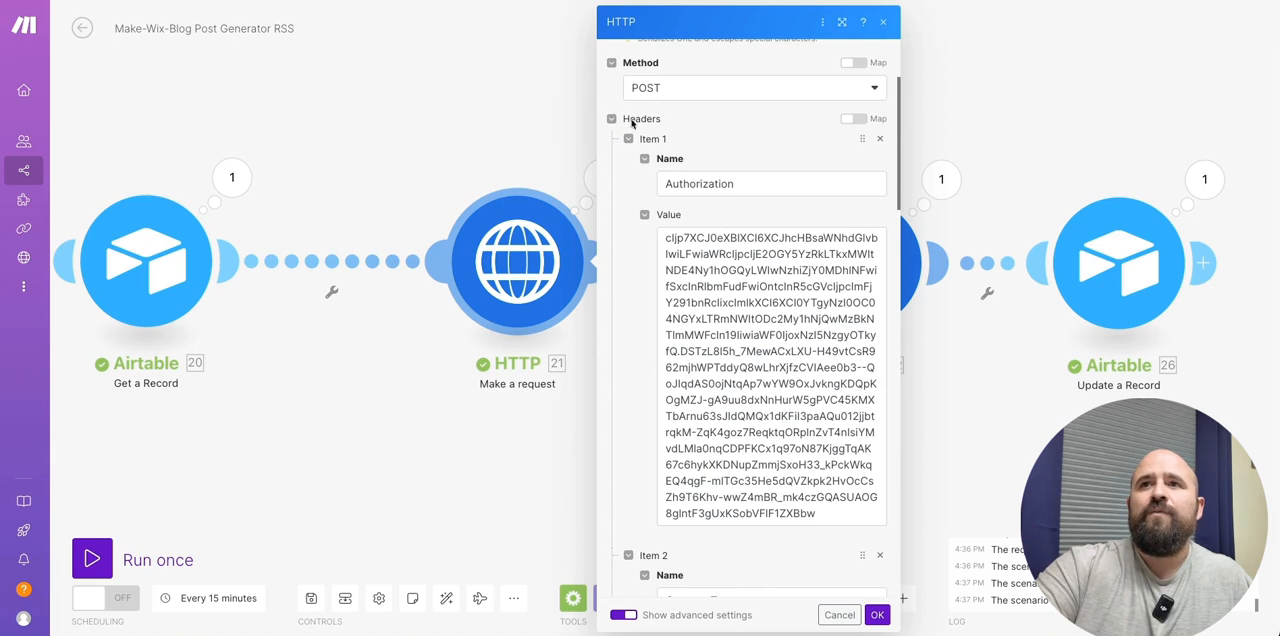
double_click(728, 184)
key(ctrl+c)
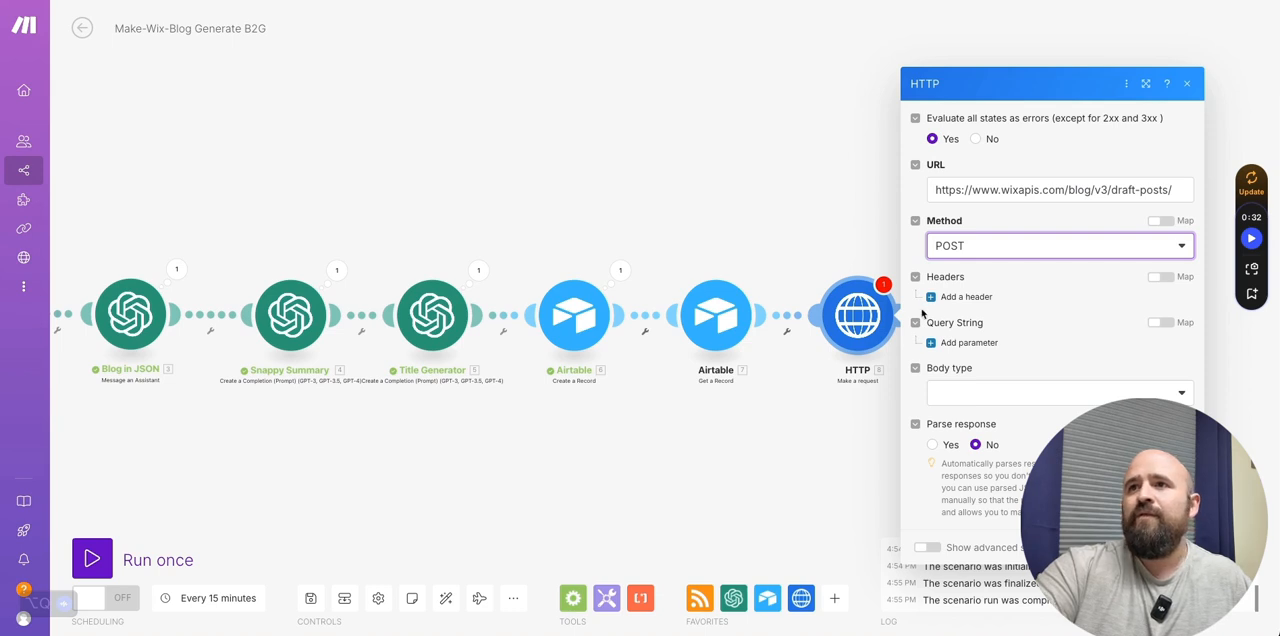
click(945, 295)
click(1000, 283)
key(ctrl+v)
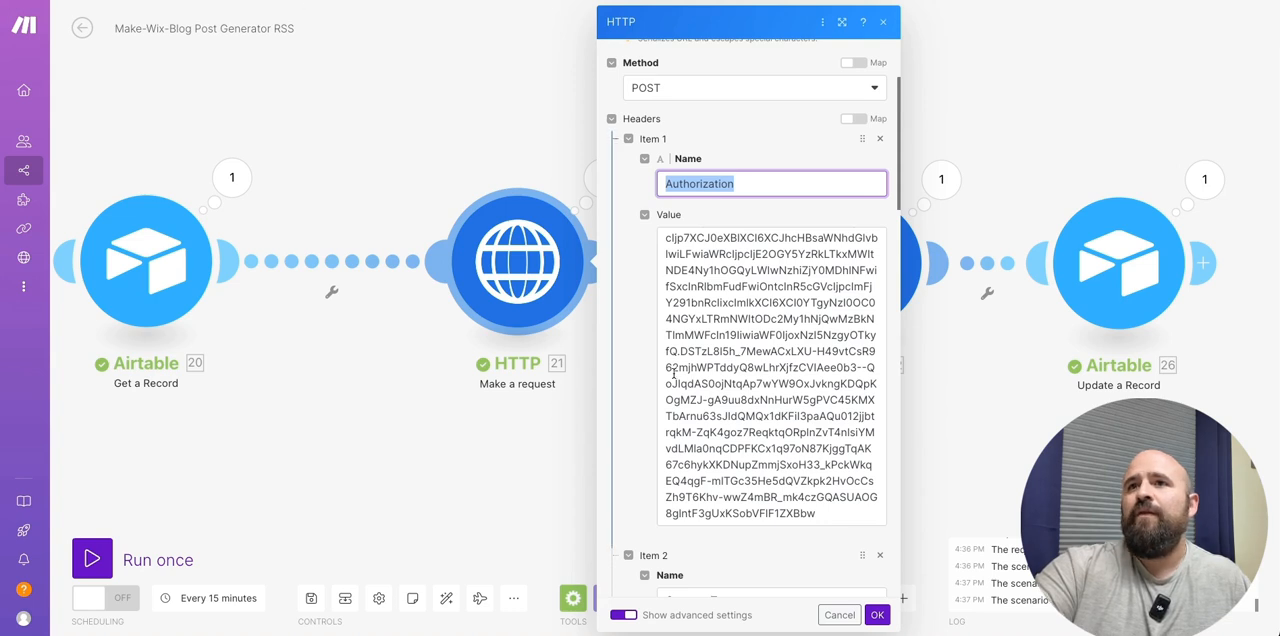
- Add a second header named Content-Type with the value application/json, copied from the reference HTTP module
scroll(669, 375, down, 2)
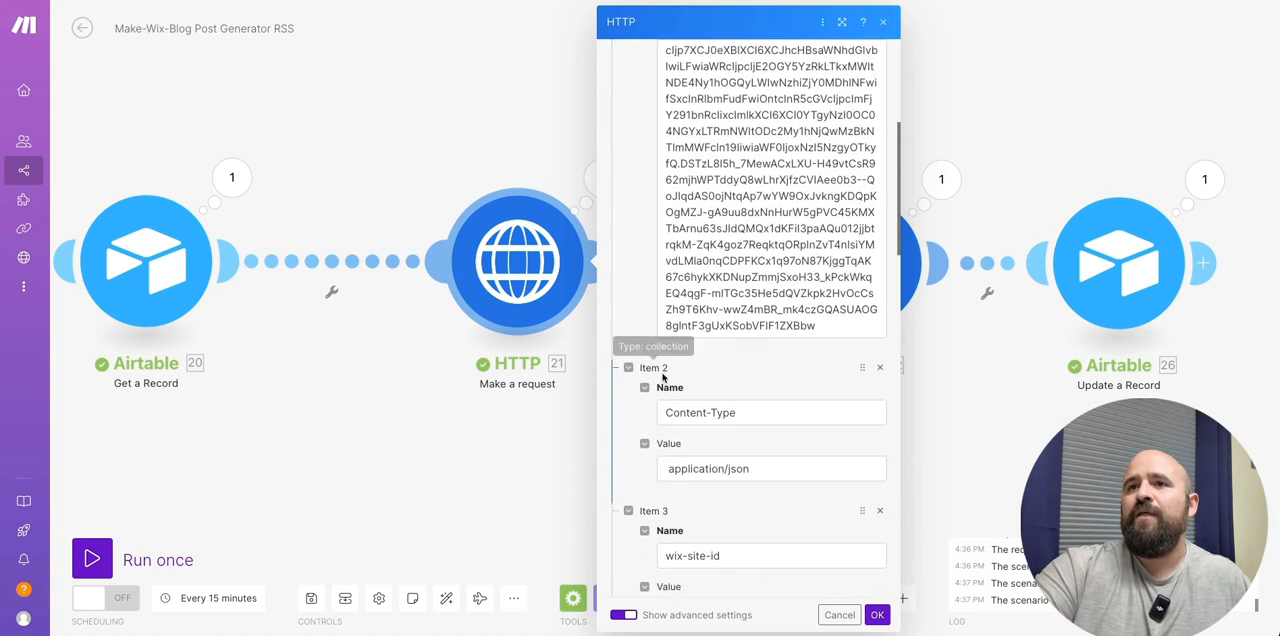
drag(745, 414, 654, 409)
key(ctrl+c)
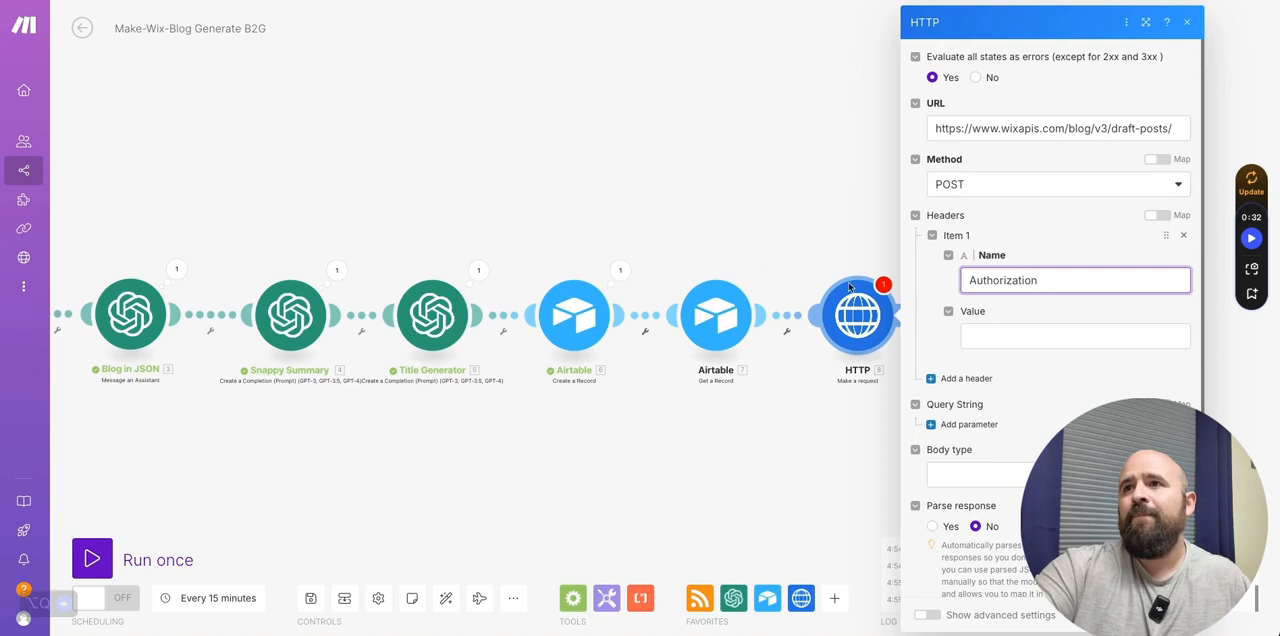
click(940, 377)
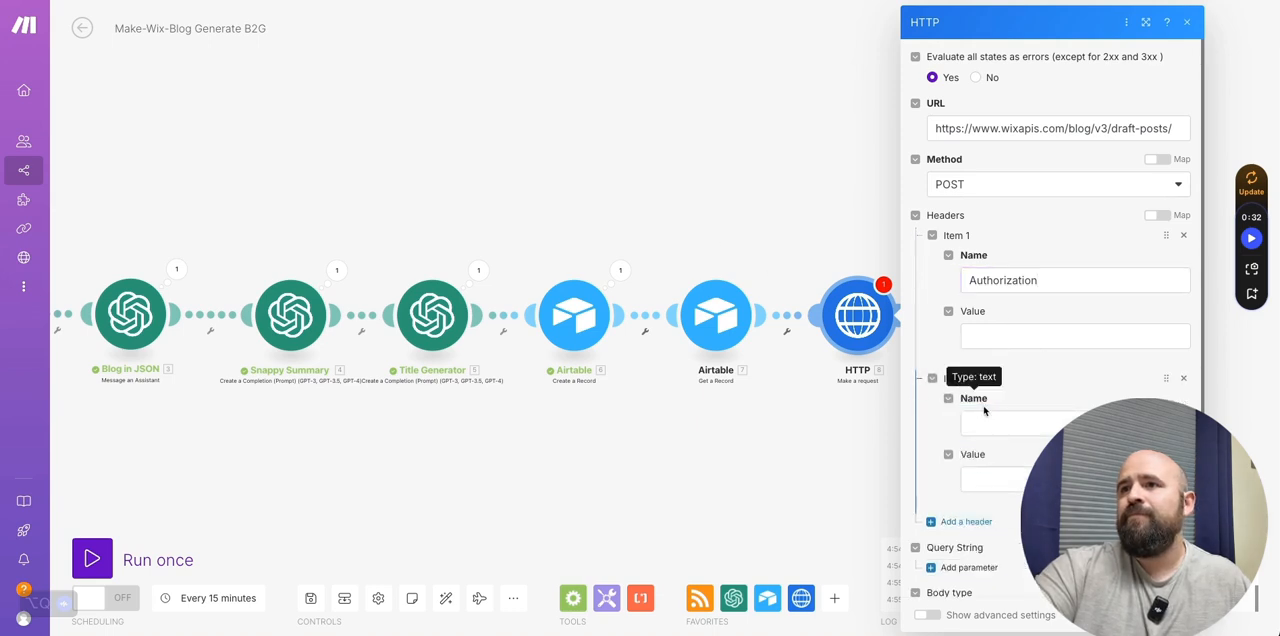
click(986, 422)
key(ctrl+v)
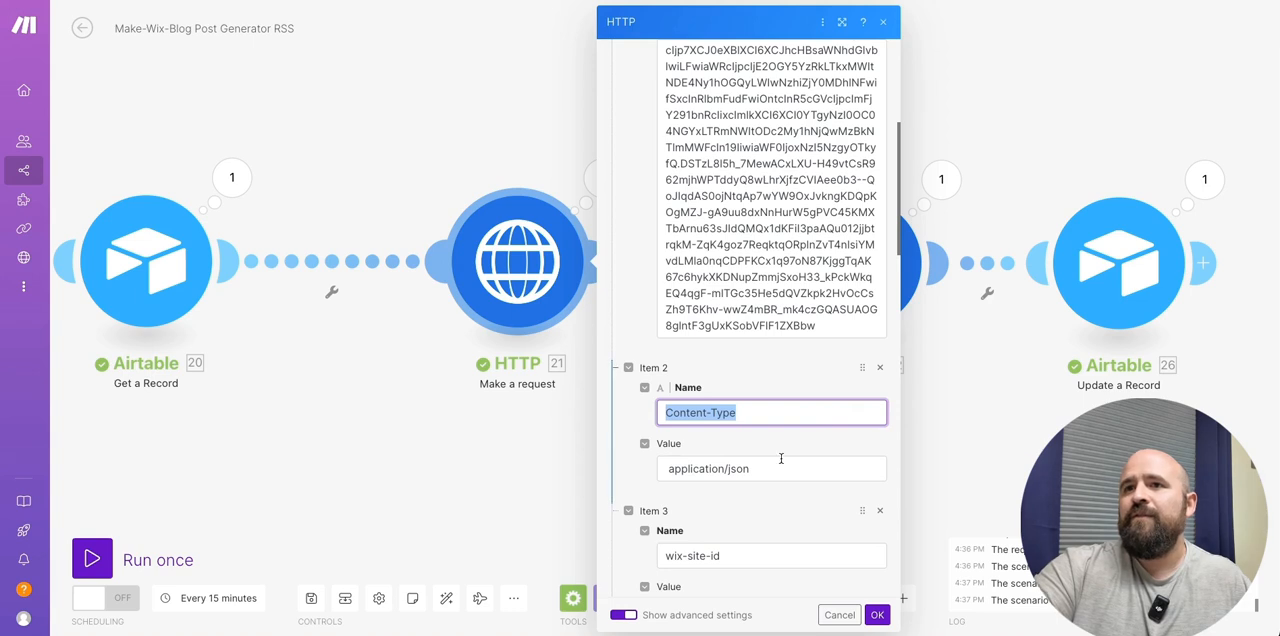
drag(760, 472, 651, 470)
key(ctrl+c)
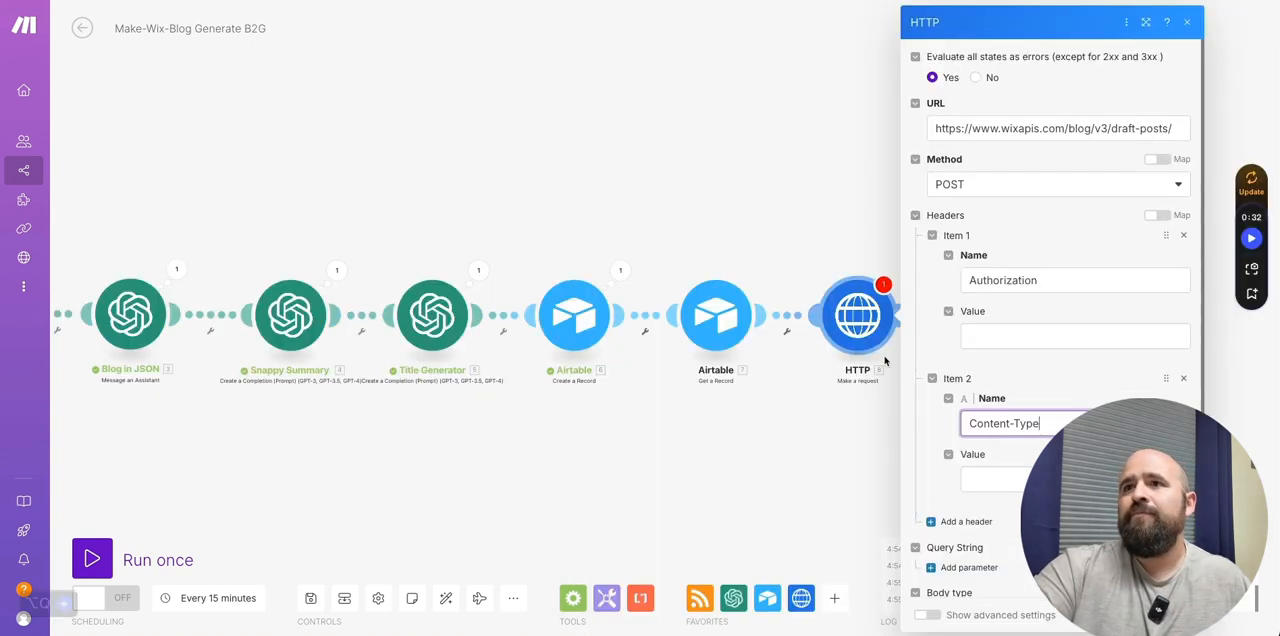
click(1040, 479)
key(ctrl+v)
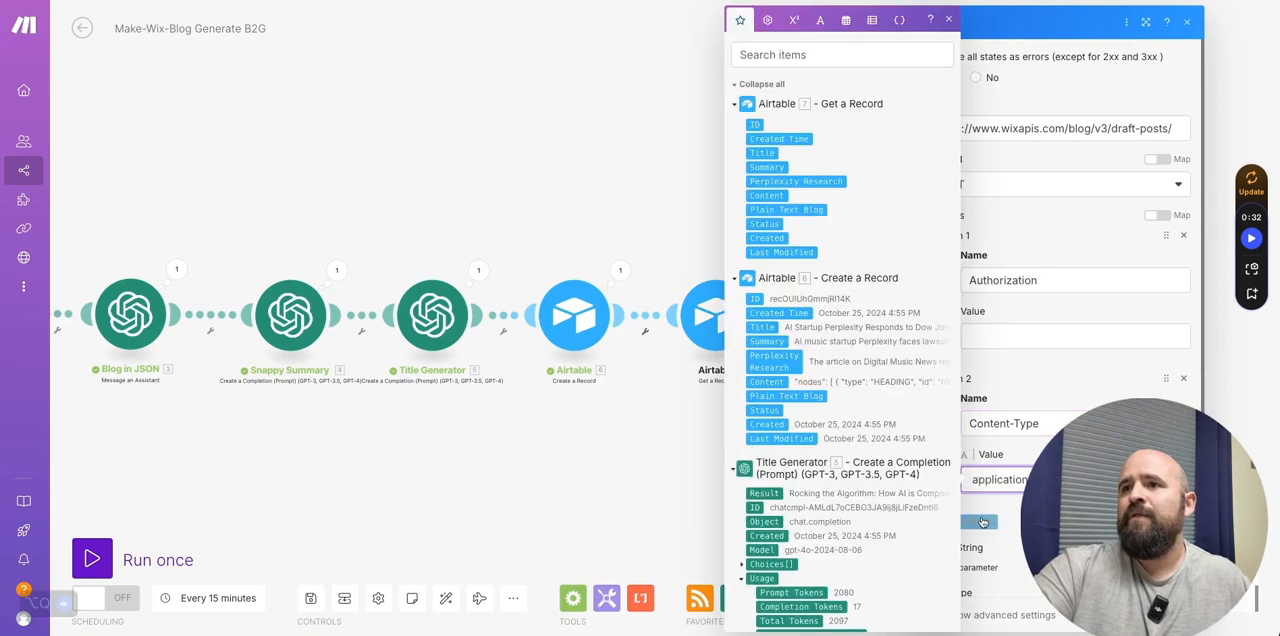
- Add a third header to the new HTTP request with the name wix-site-id, copied from the reference module
click(983, 522)
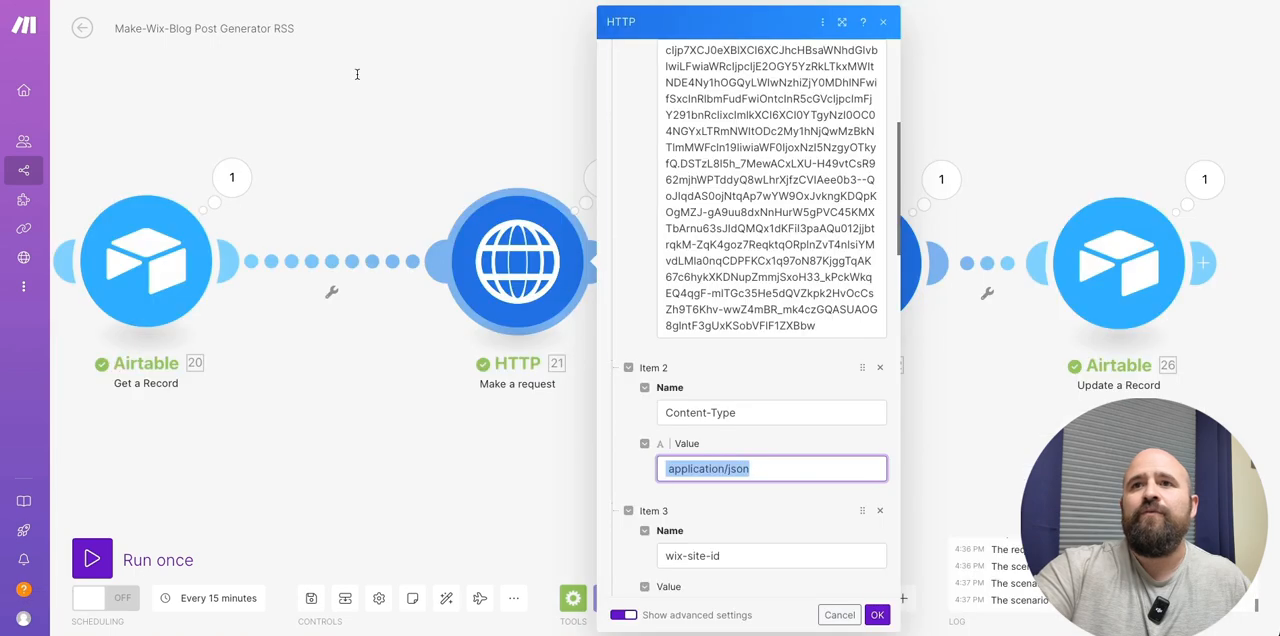
scroll(757, 363, down, 2)
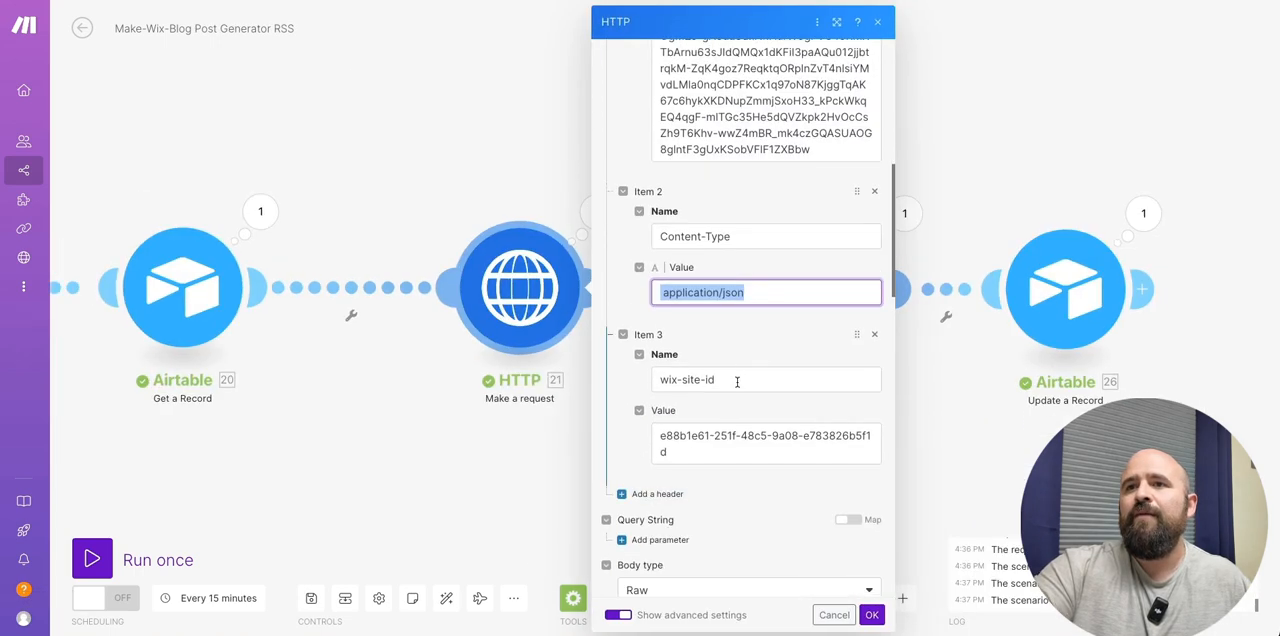
click(737, 380)
key(ctrl+c)
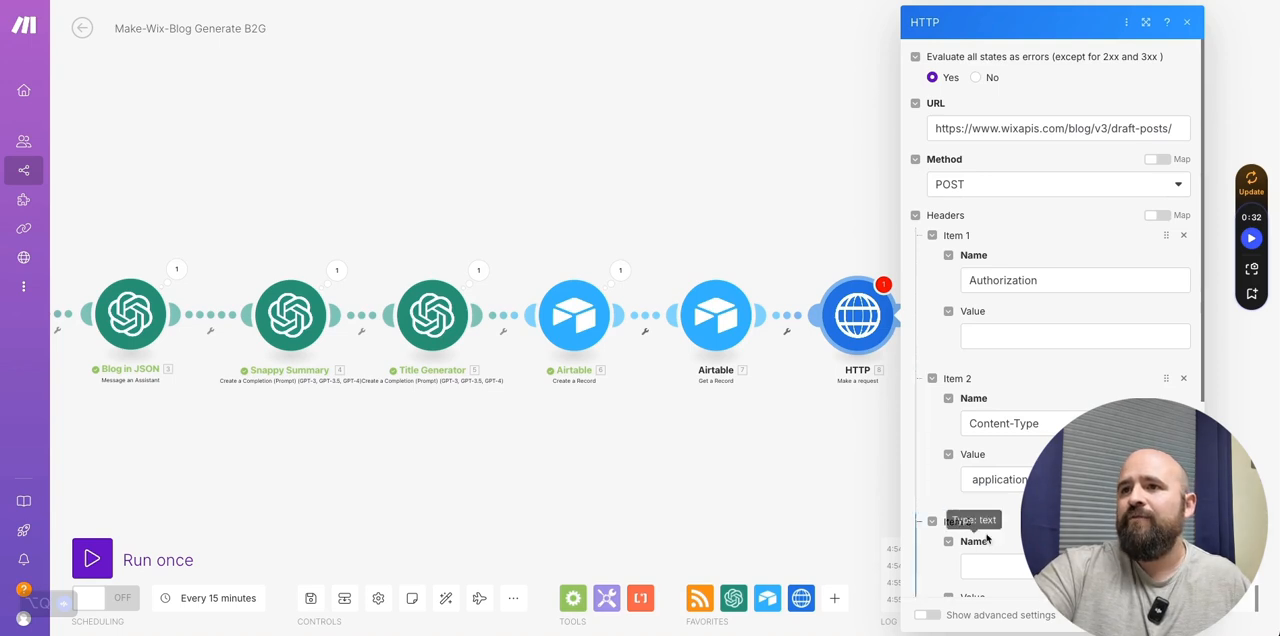
scroll(1014, 429, down, 2)
click(1013, 446)
key(ctrl+v)
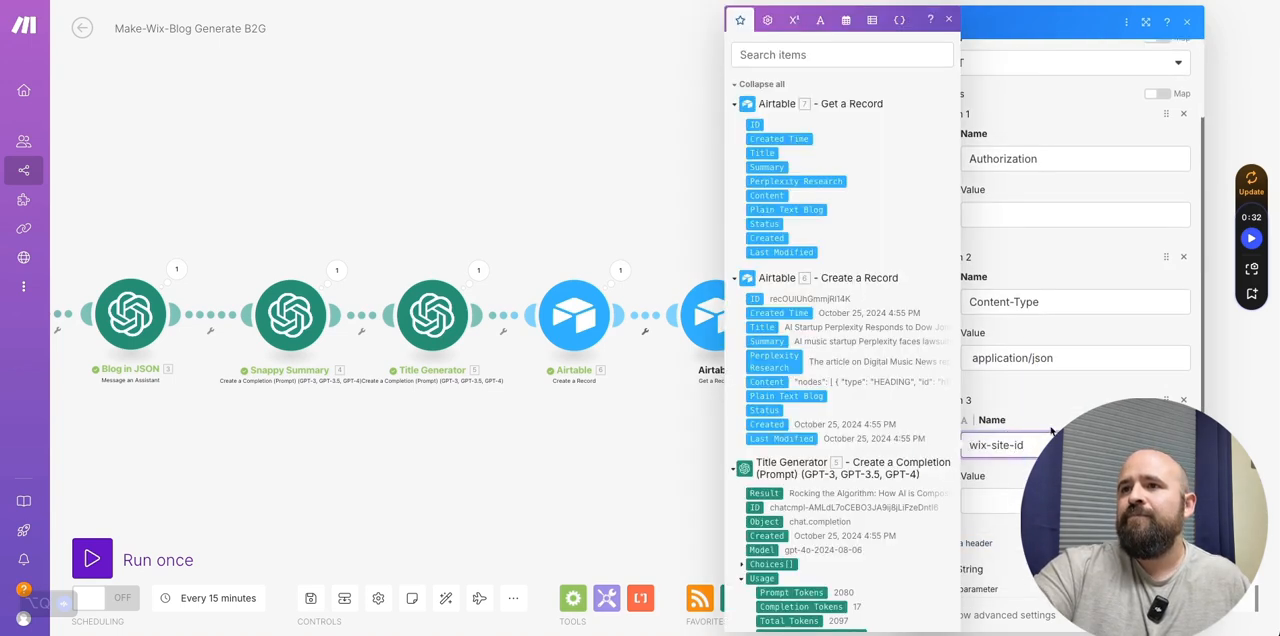
- Switch to the Headless Settings page of the Make Test Wix site in Wix Studio
click(1050, 431)
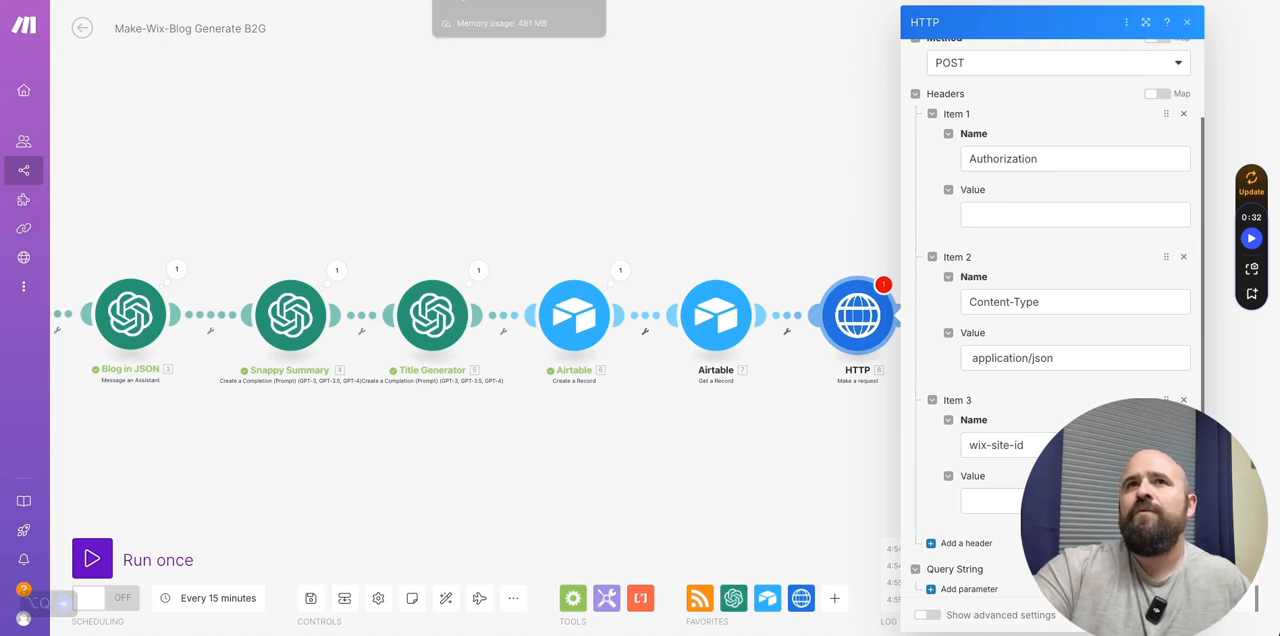
click(500, 2)
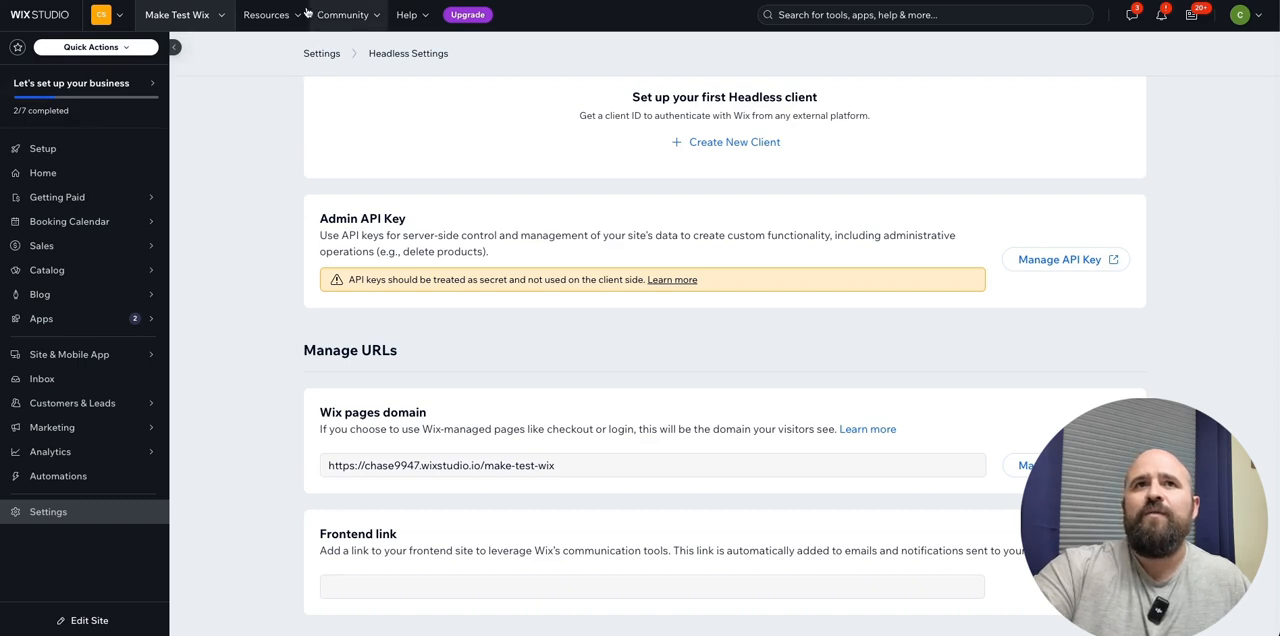
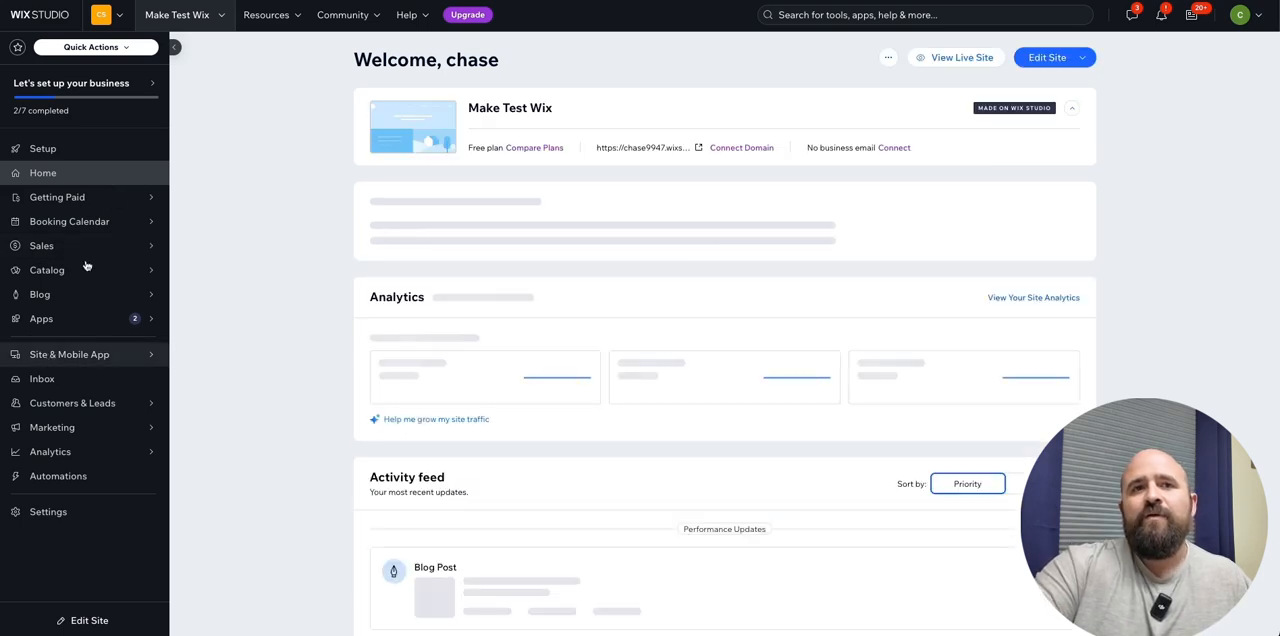
- Open the Make Test Wix site's headless settings and go to its admin API key management page
click(43, 513)
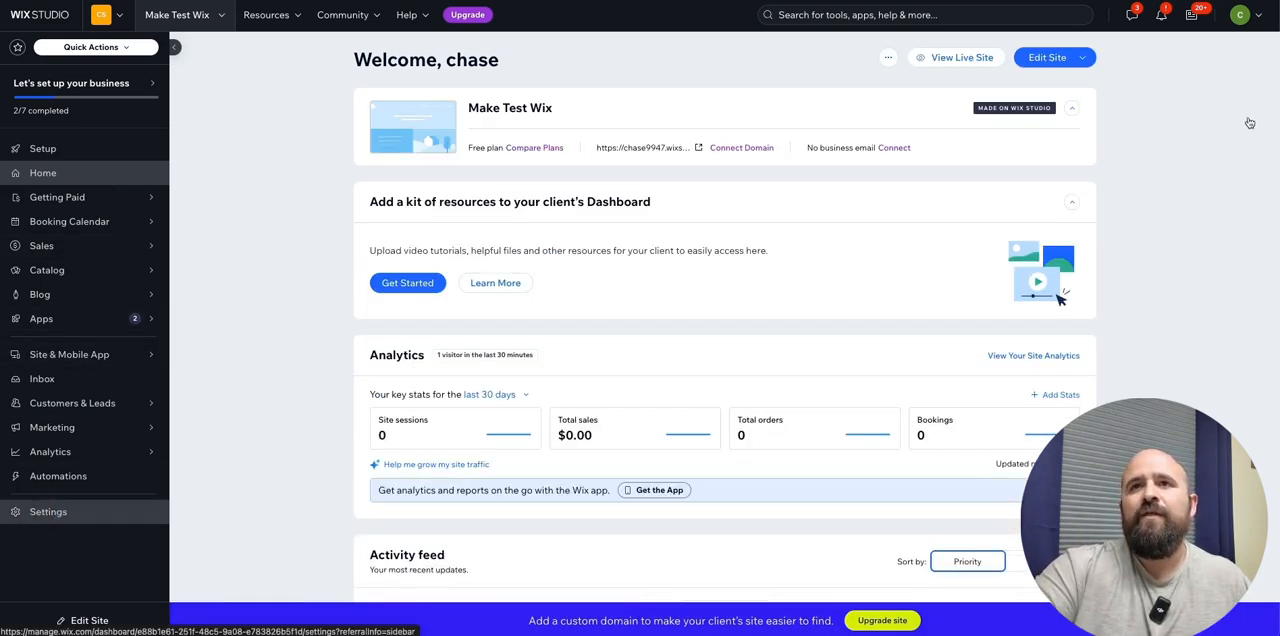
scroll(553, 440, down, 3)
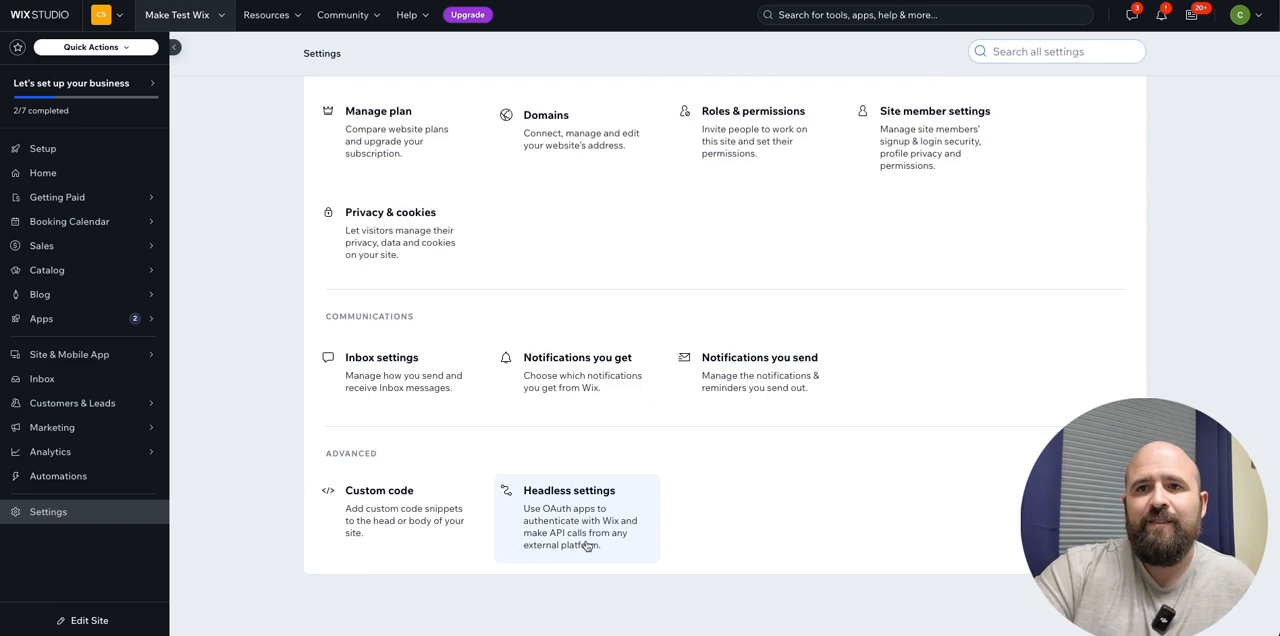
click(566, 503)
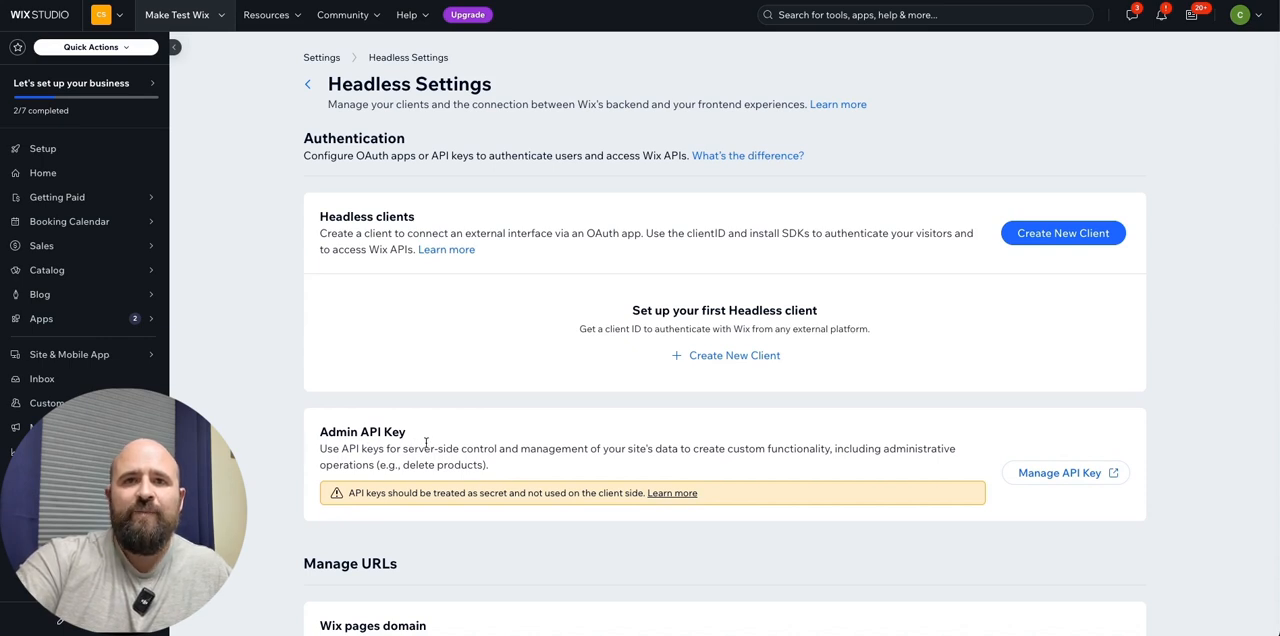
click(1060, 477)
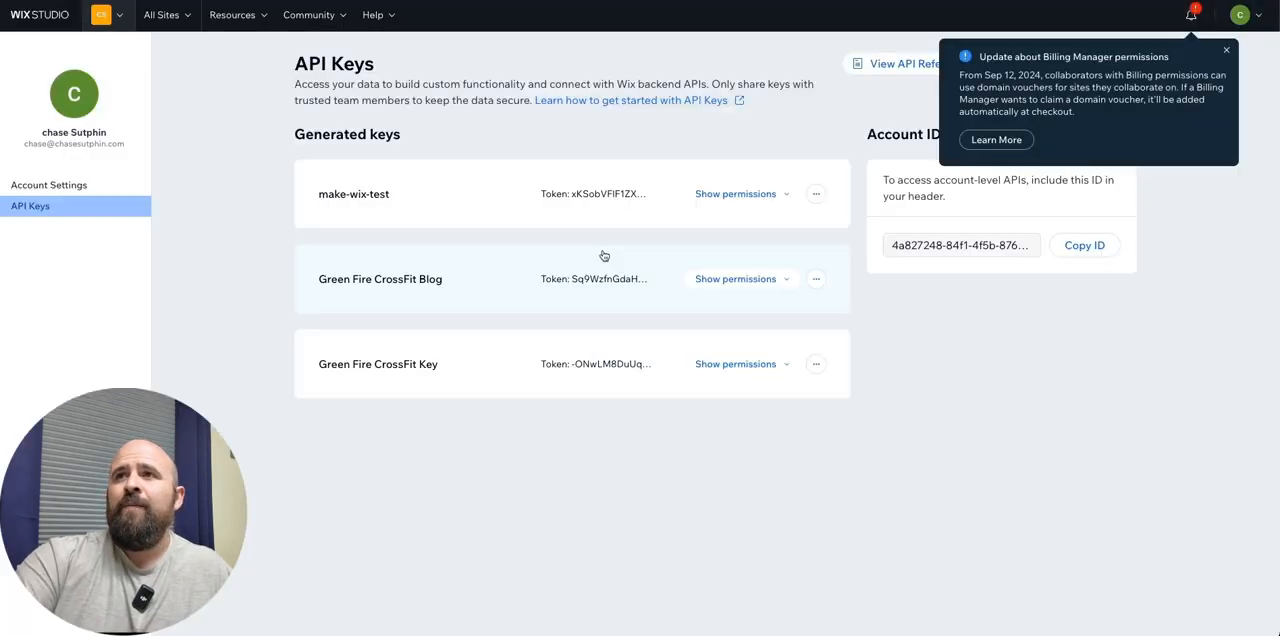
click(1226, 50)
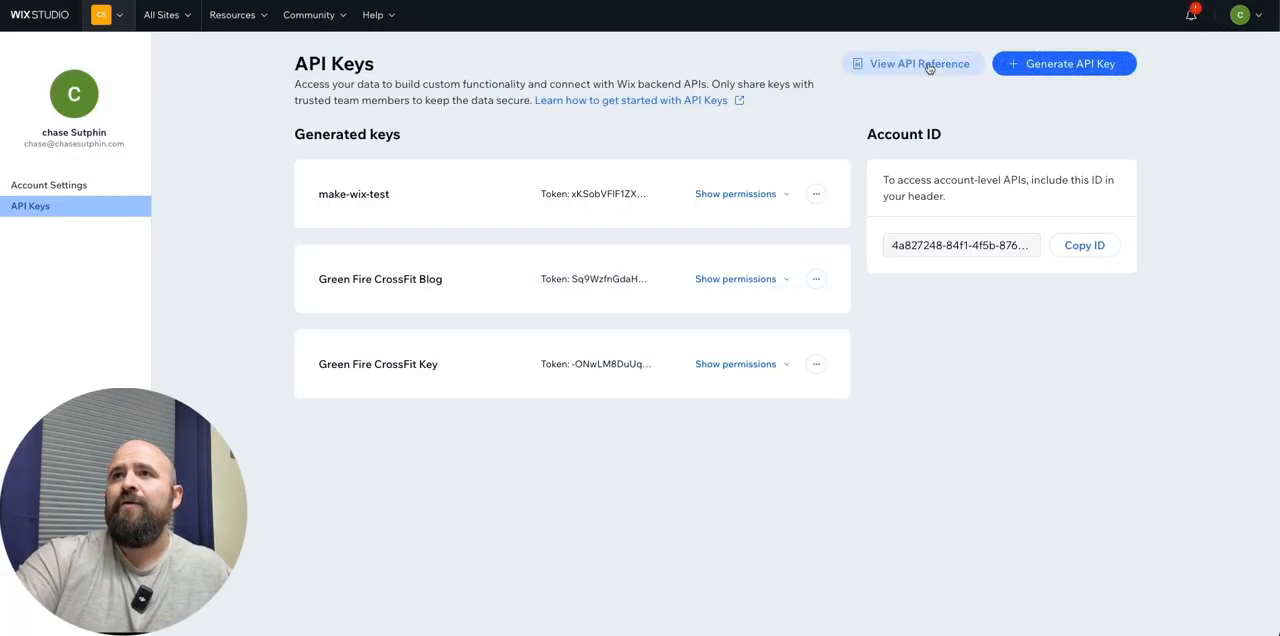
- Start generating a new API key and name it Wix-RSS-Blog-Poster
click(1065, 63)
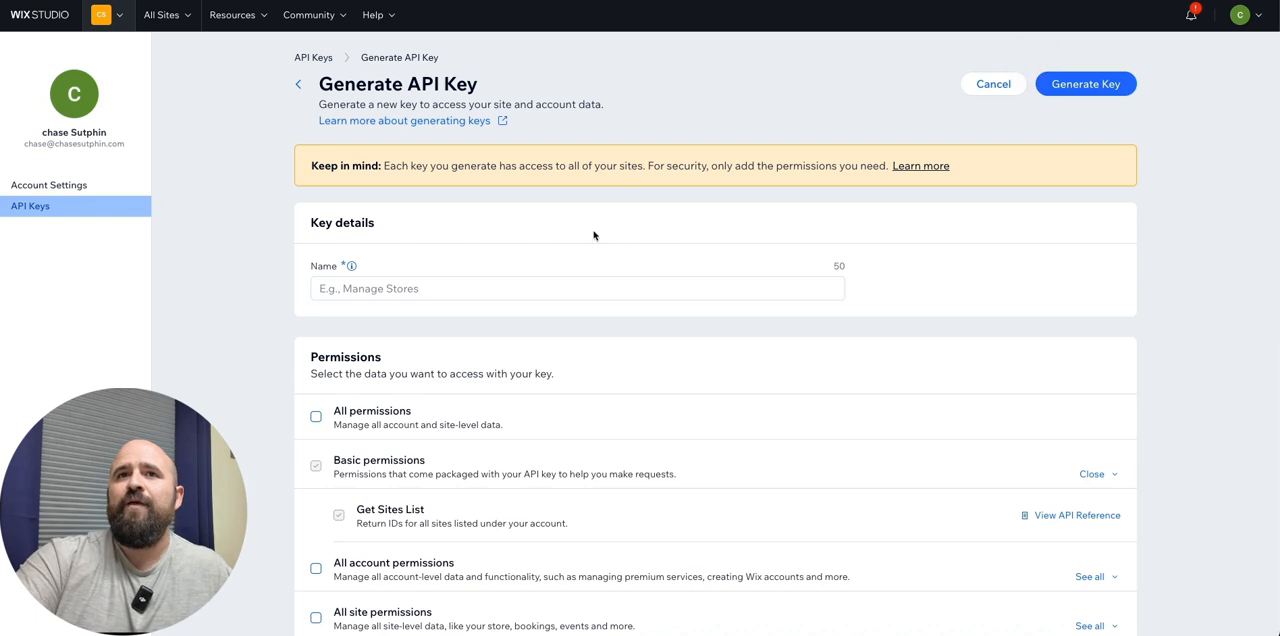
click(466, 289)
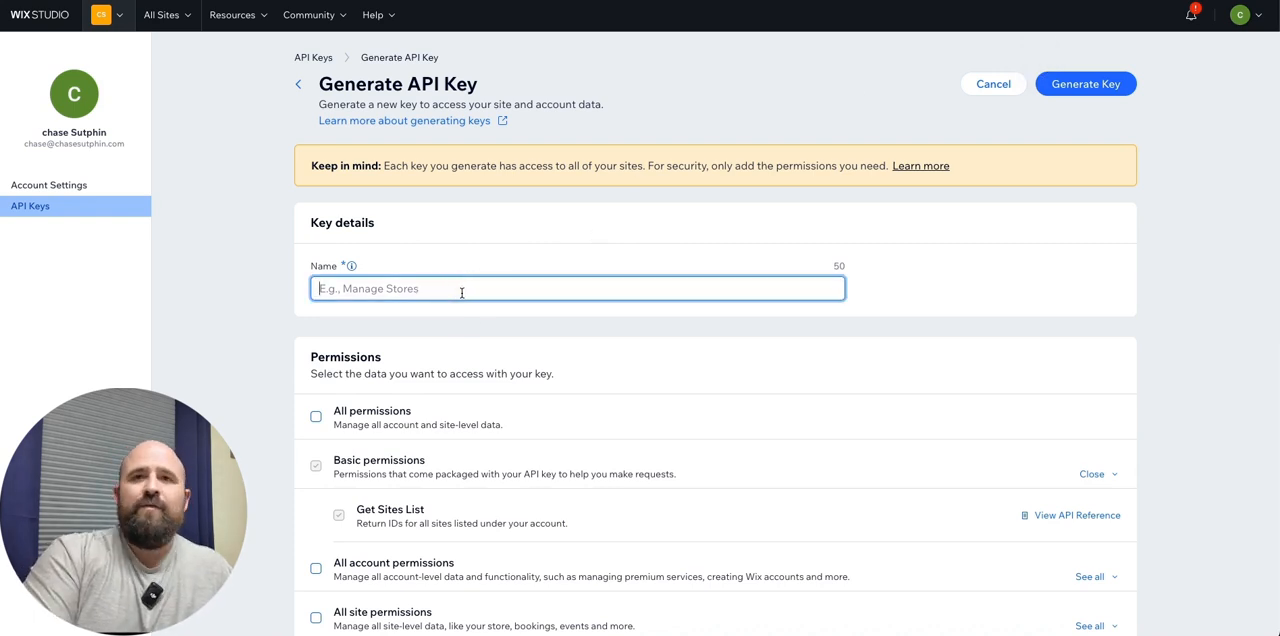
text(Wix)
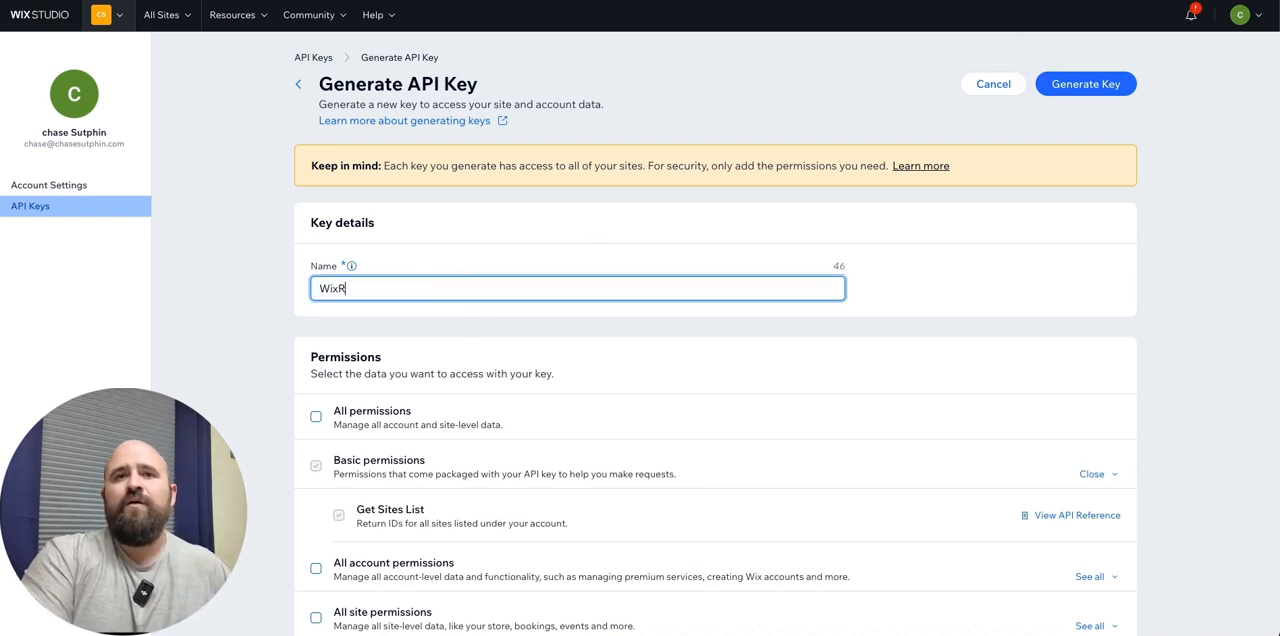
text(-RSS)
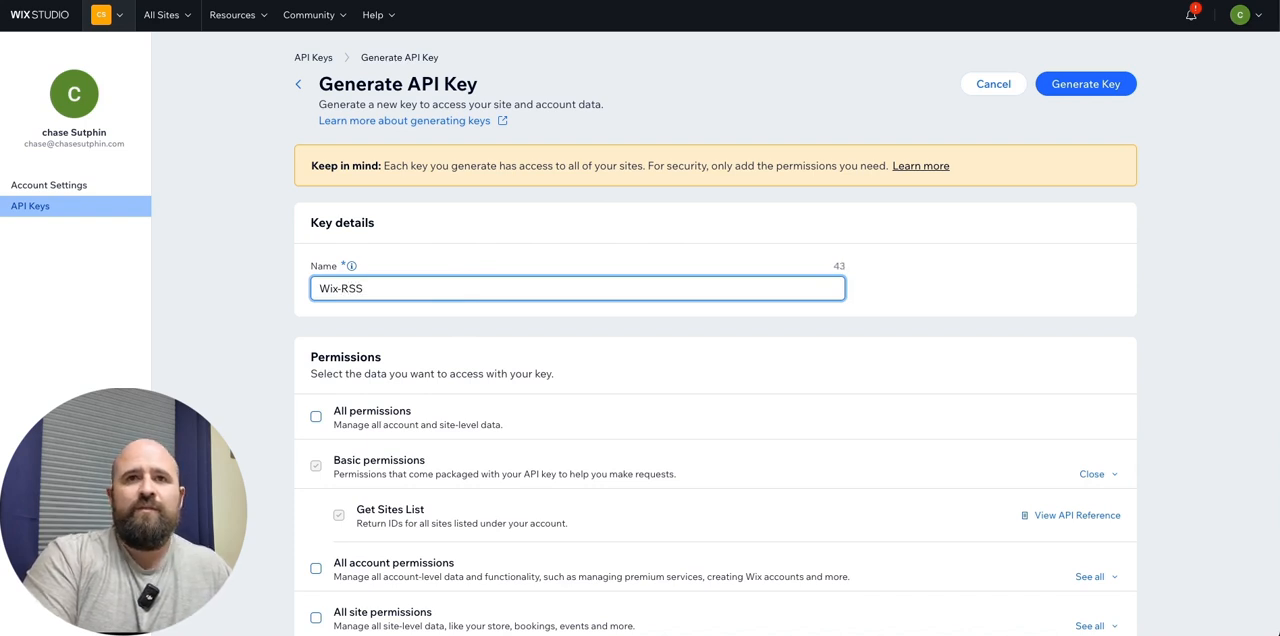
text(-Blog)
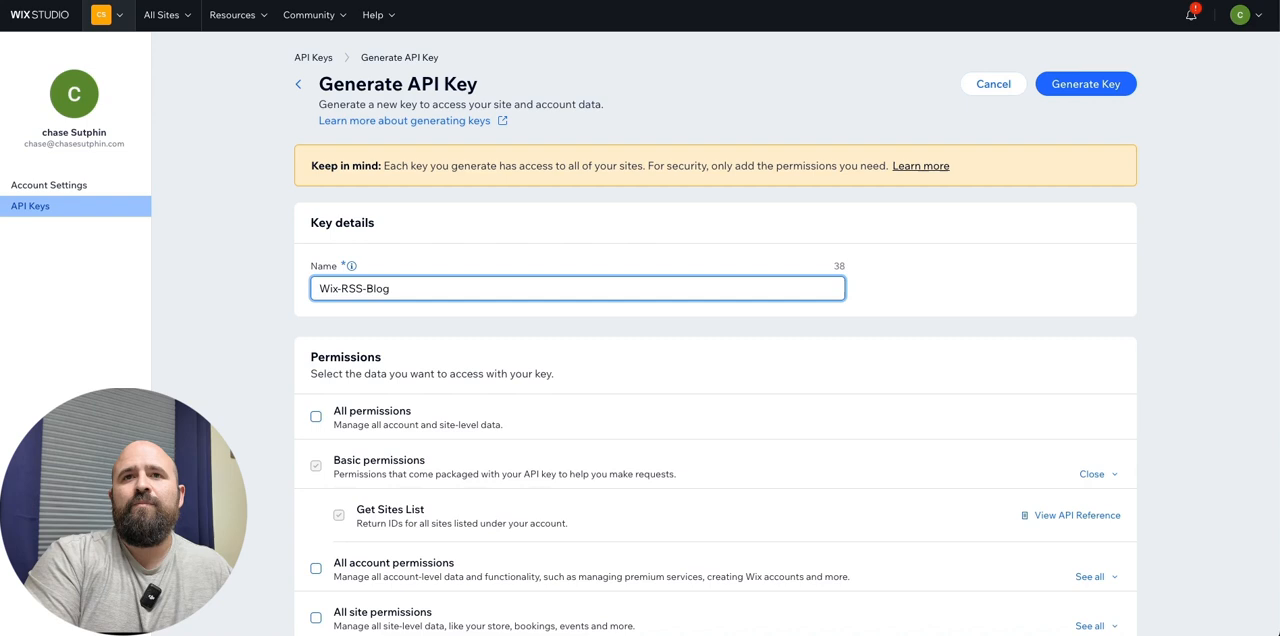
text(-Poster)
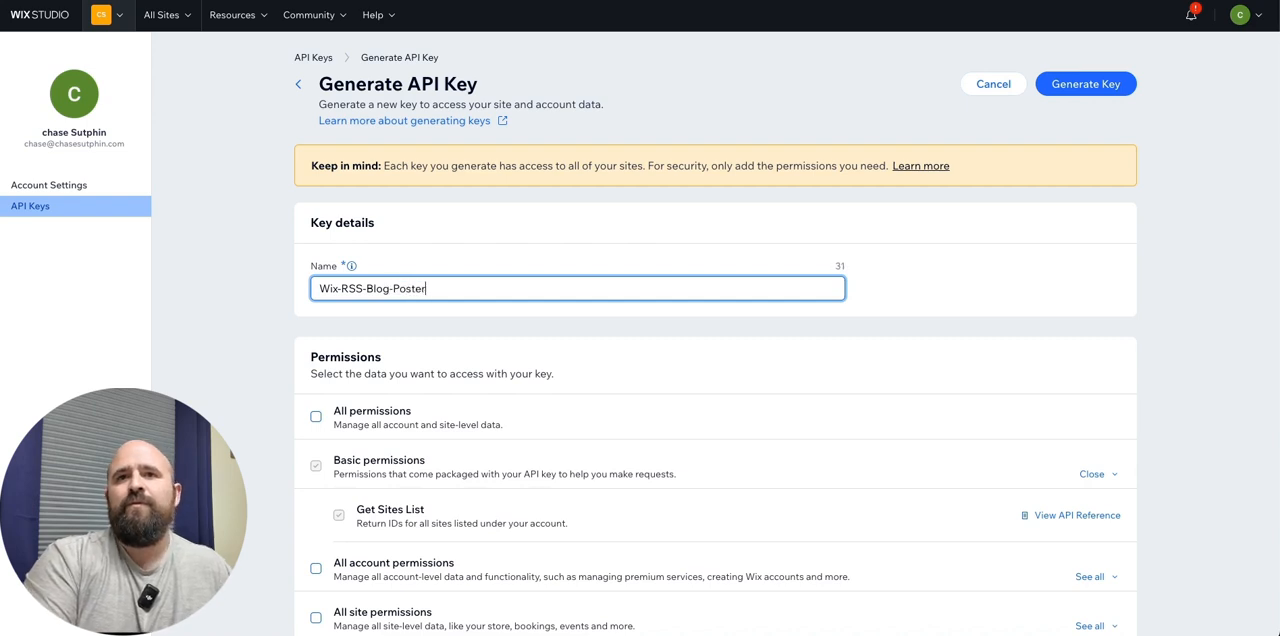
- Grant the new API key the Wix Blog site permission and submit it for generation
scroll(514, 410, down, 1)
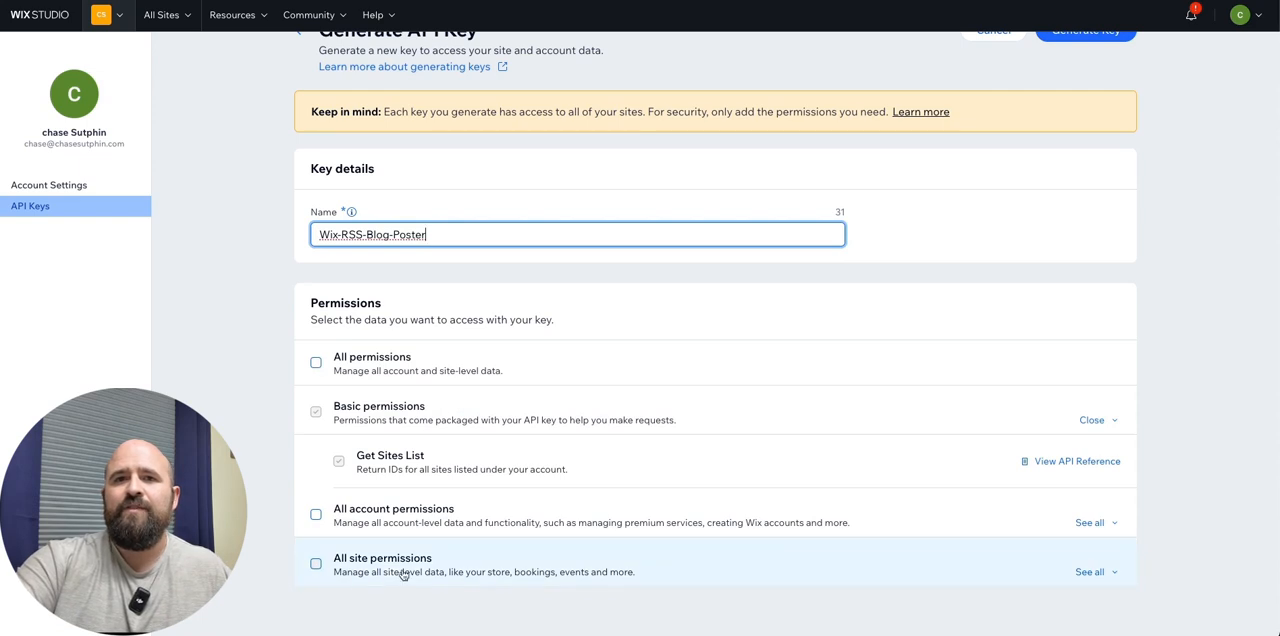
click(1113, 574)
scroll(1014, 540, down, 3)
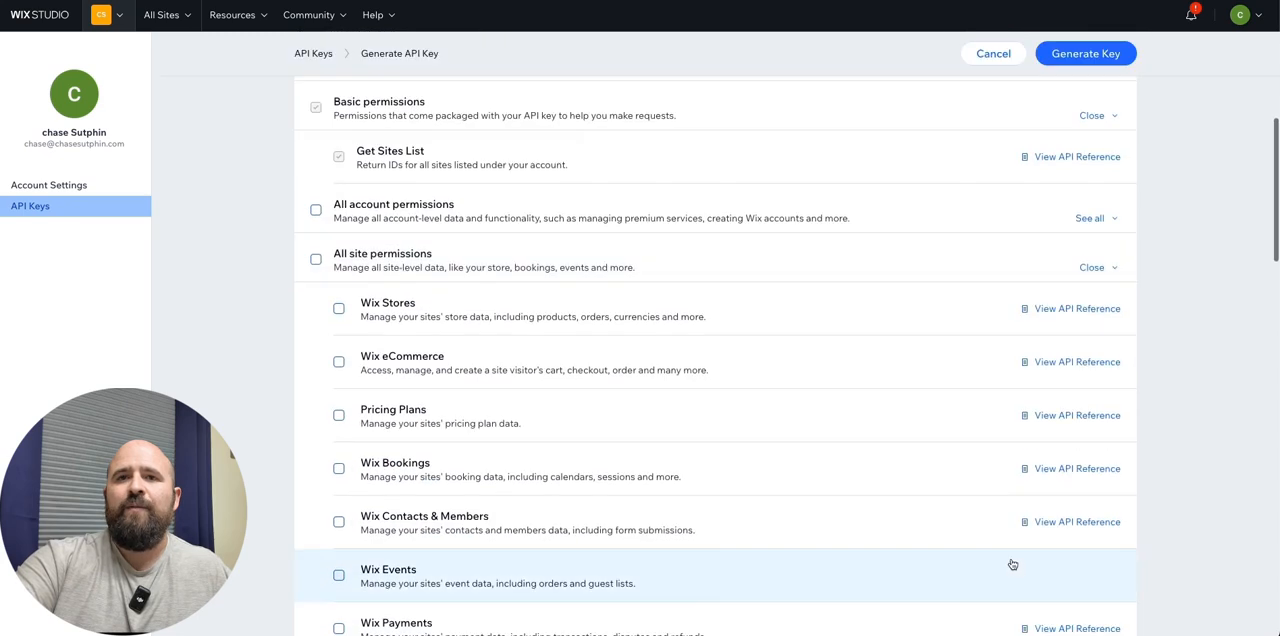
scroll(975, 544, down, 2)
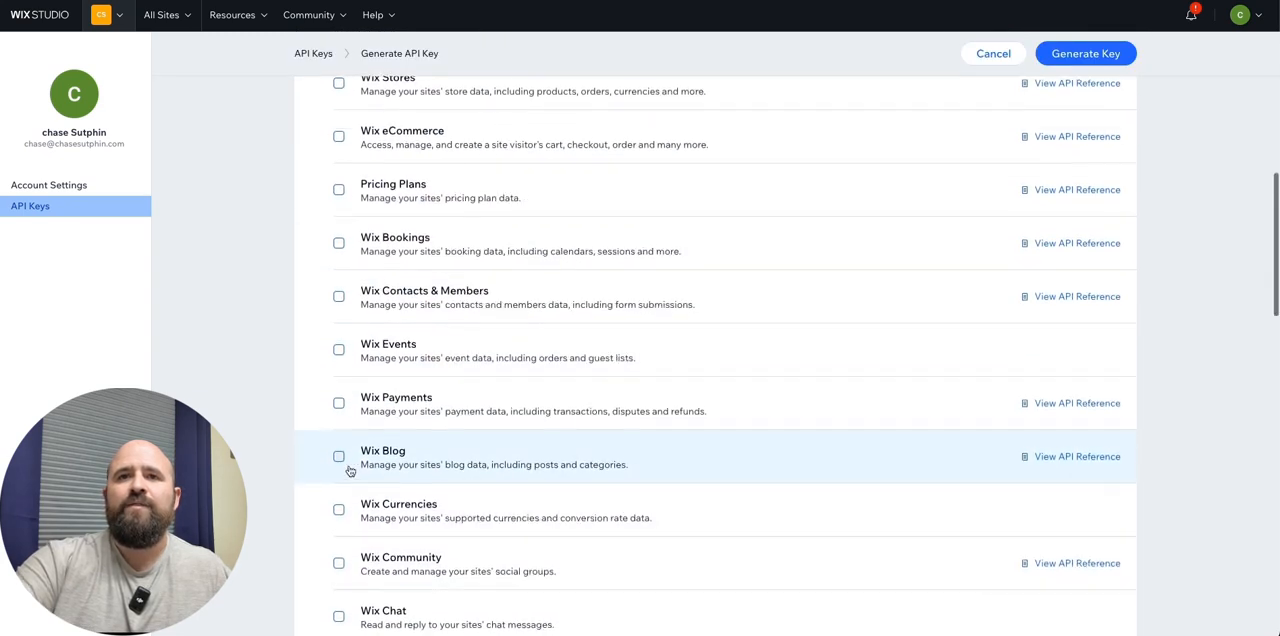
click(339, 458)
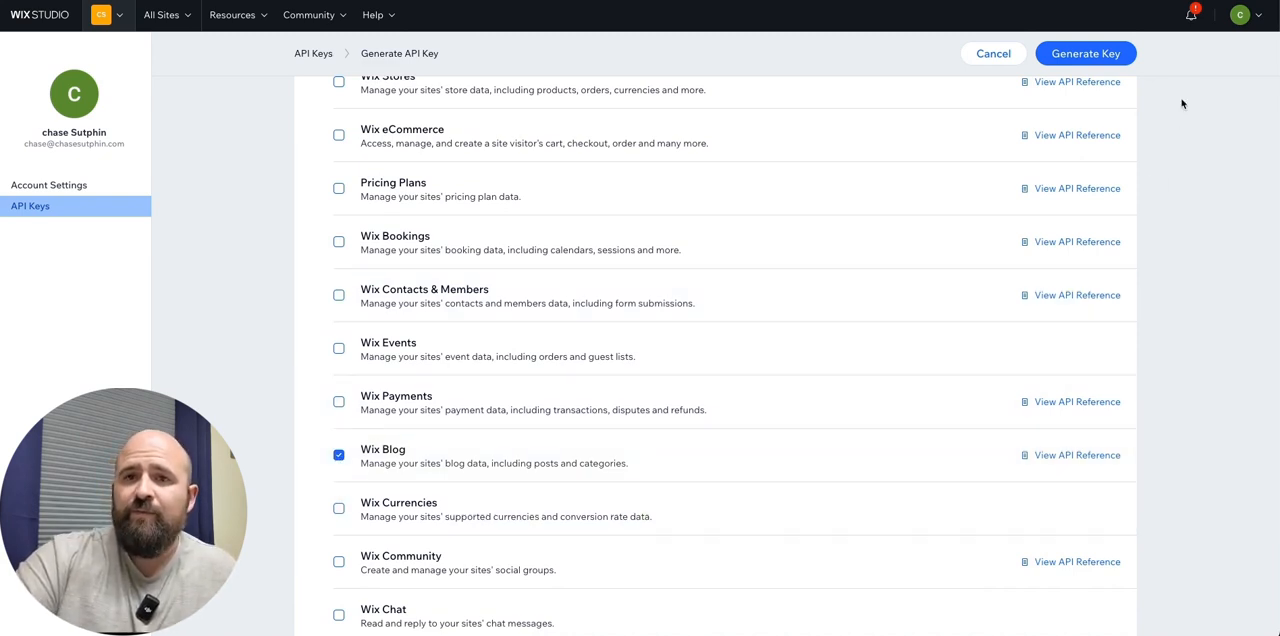
click(1083, 55)
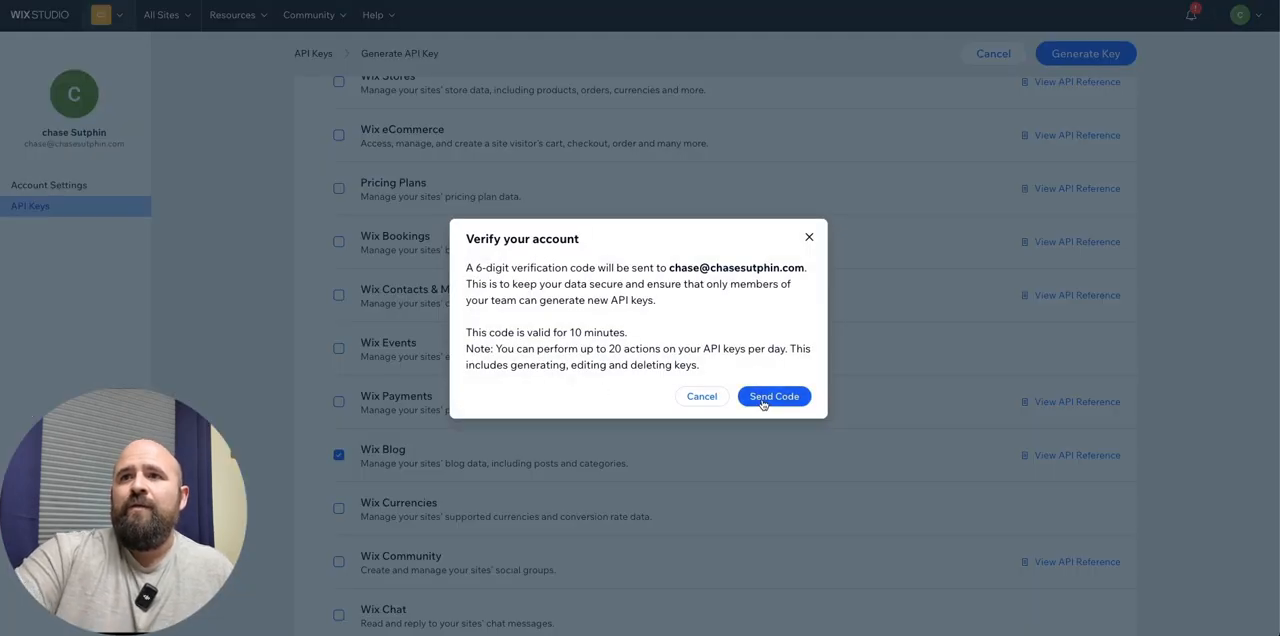
- Cancel the account verification and leave the API key generation form
click(710, 398)
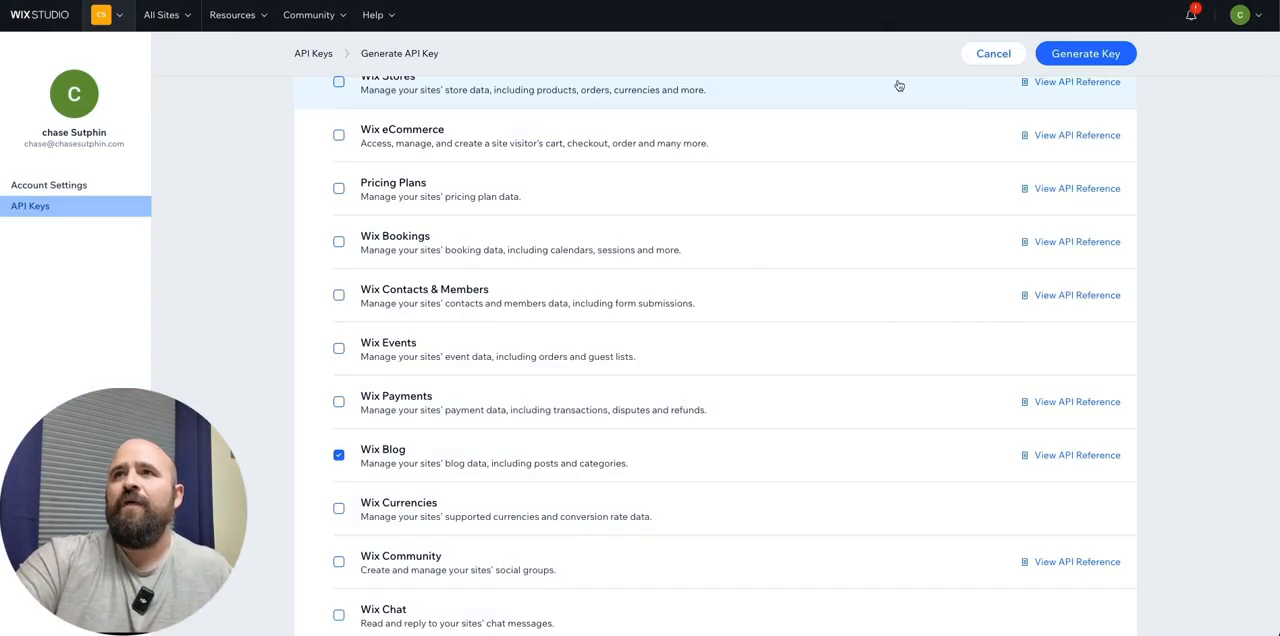
click(993, 53)
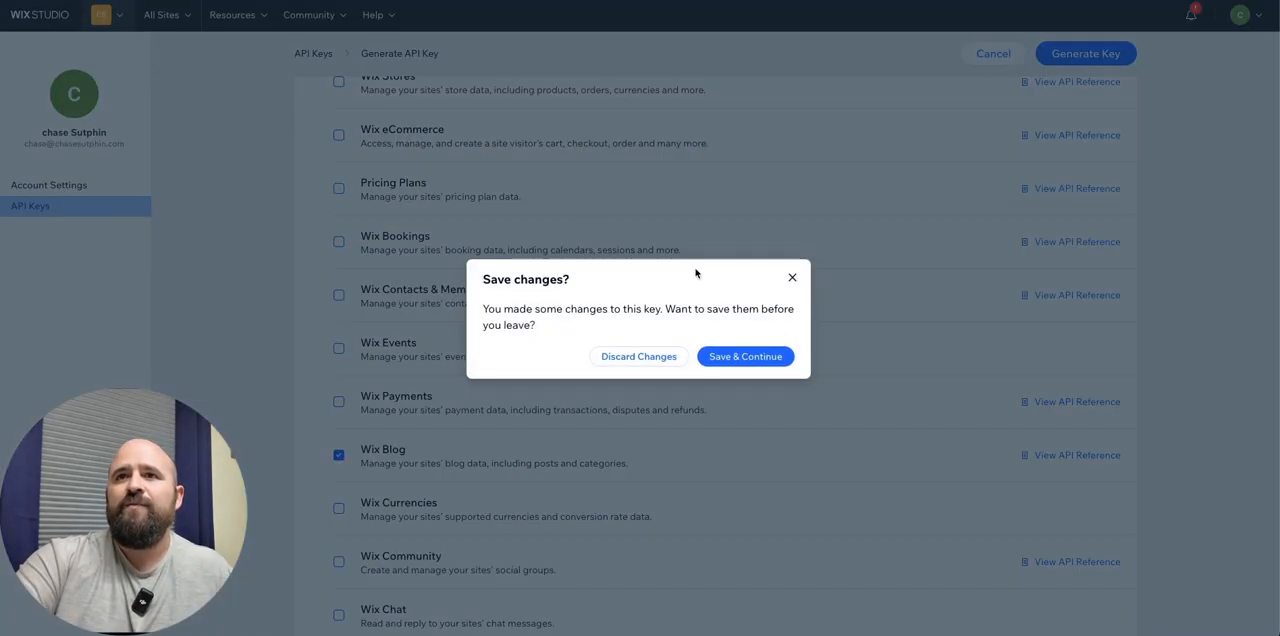
click(708, 358)
- Copy the API key from the reference HTTP module and paste it as the Authorization header's value in the new HTTP request
mouse_move(600, 194)
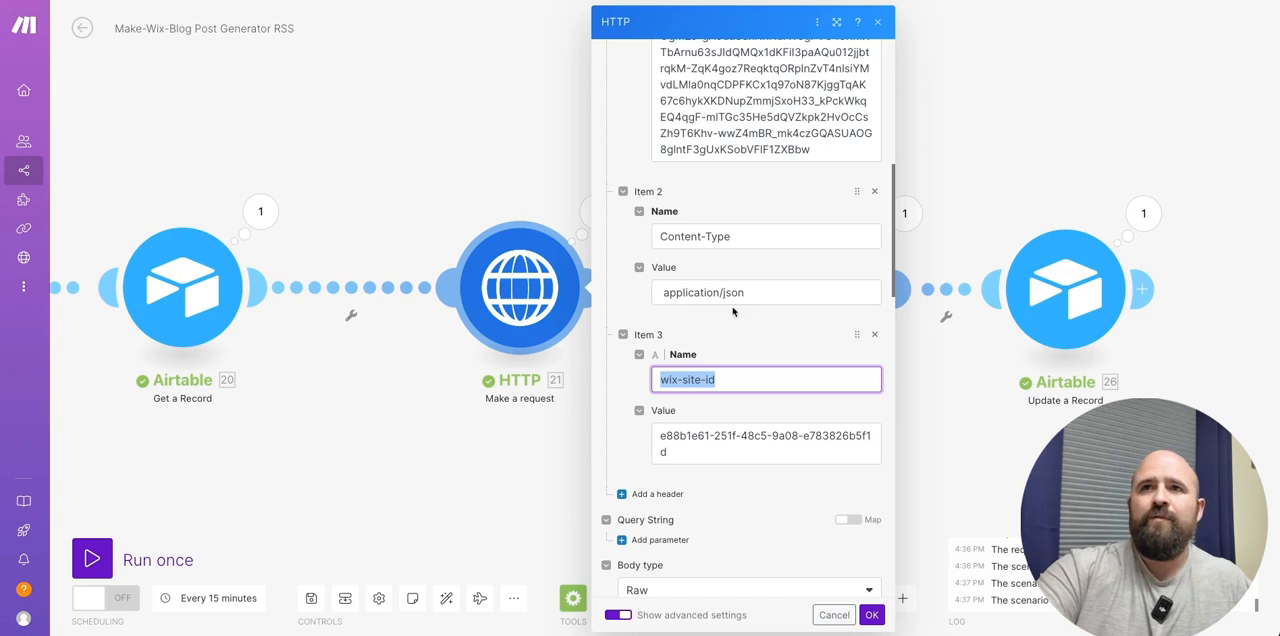
click(799, 127)
key(ctrl+a)
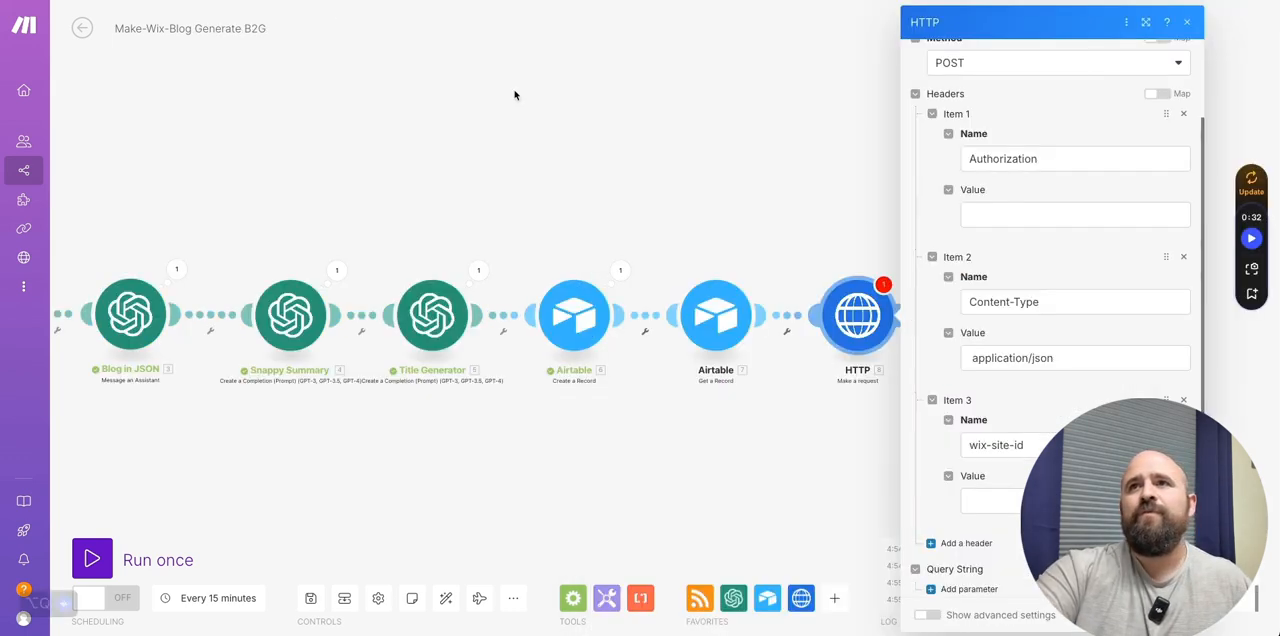
click(995, 215)
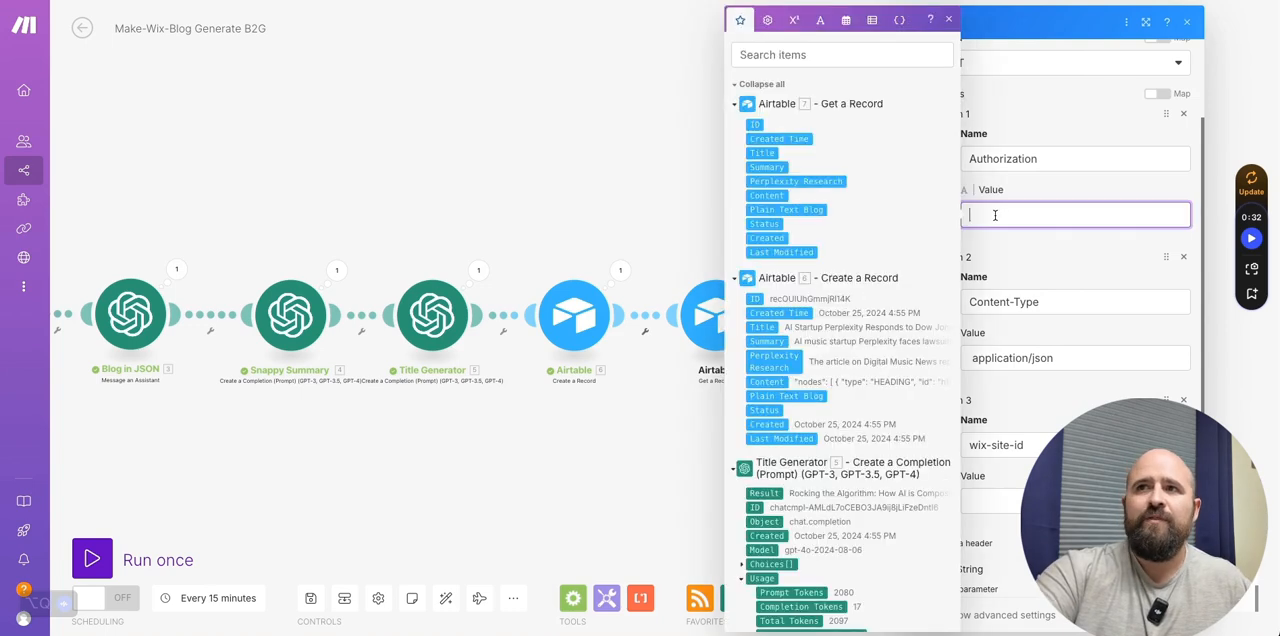
key(ctrl+v)
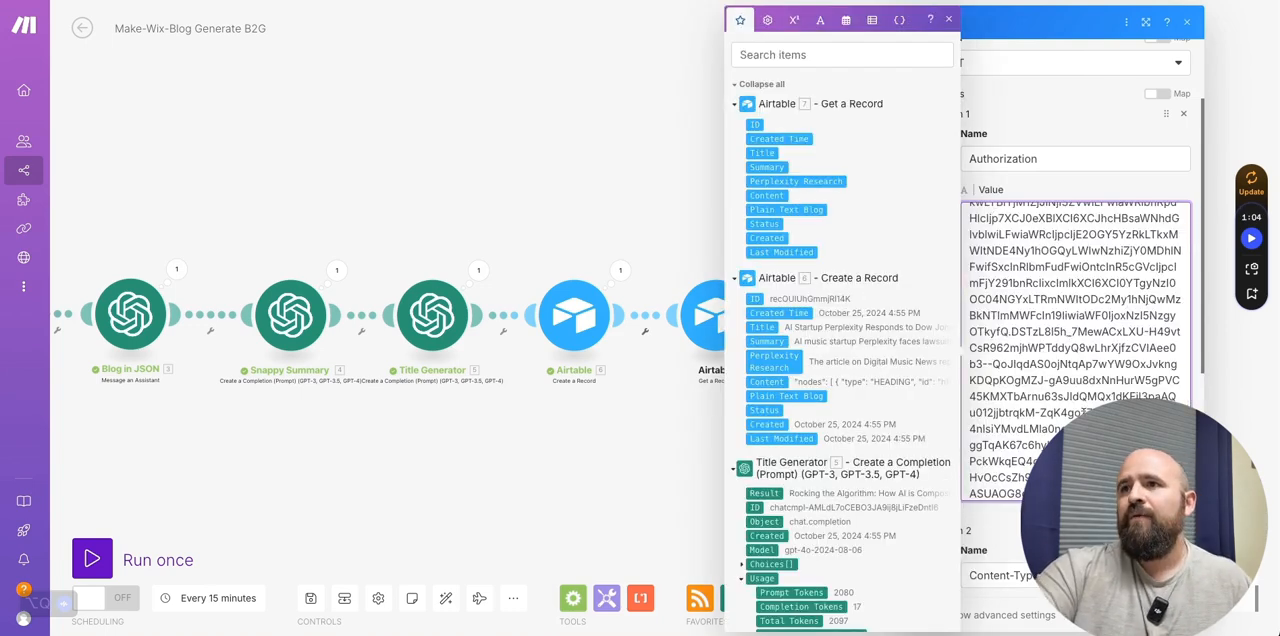
scroll(1076, 352, down, 1)
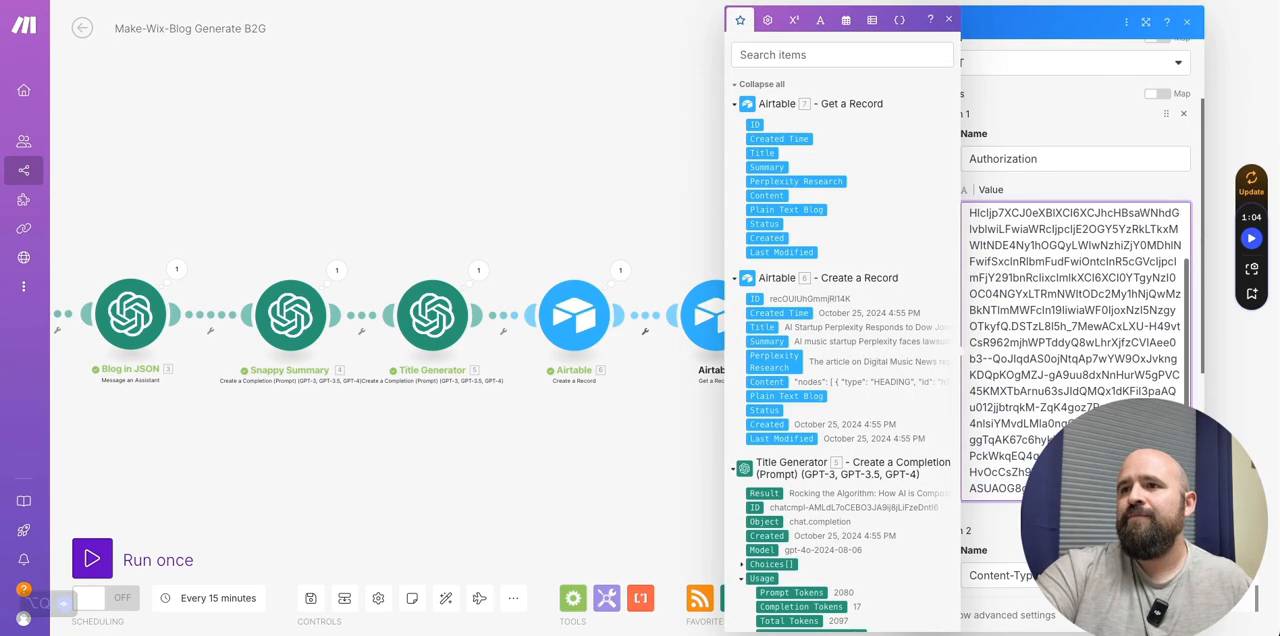
click(1002, 516)
- Copy the Wix site ID from the Make Test Wix dashboard's address and paste it as the wix-site-id header's value, without a trailing slash
scroll(1010, 385, down, 2)
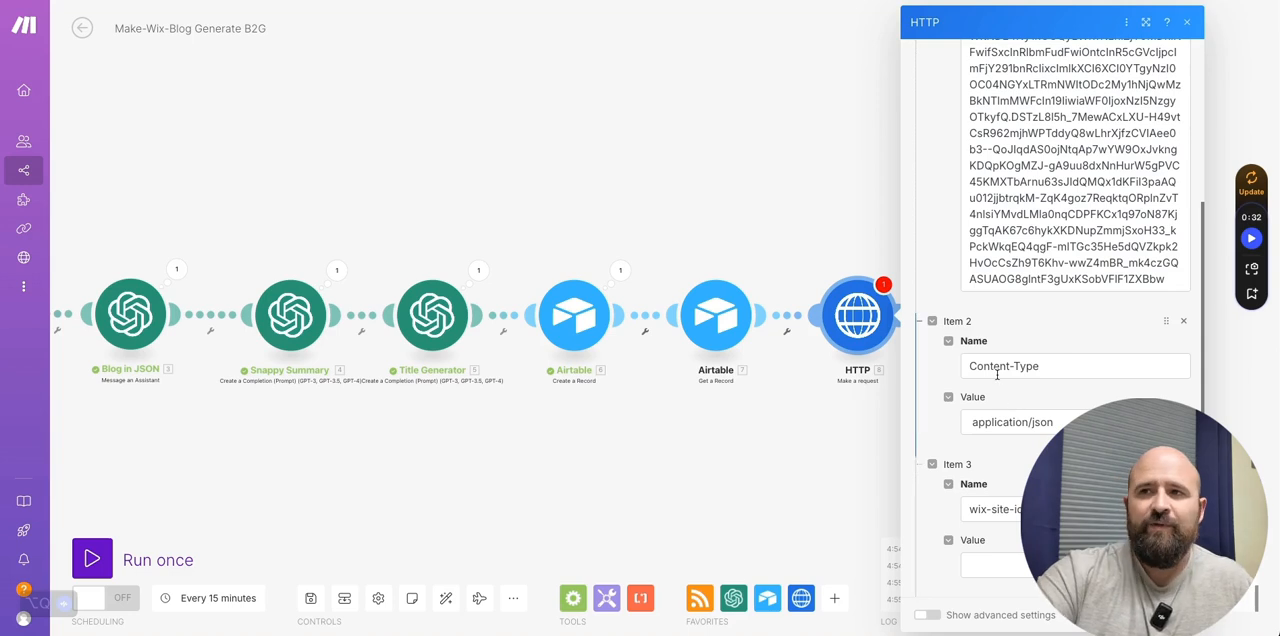
scroll(1015, 320, down, 2)
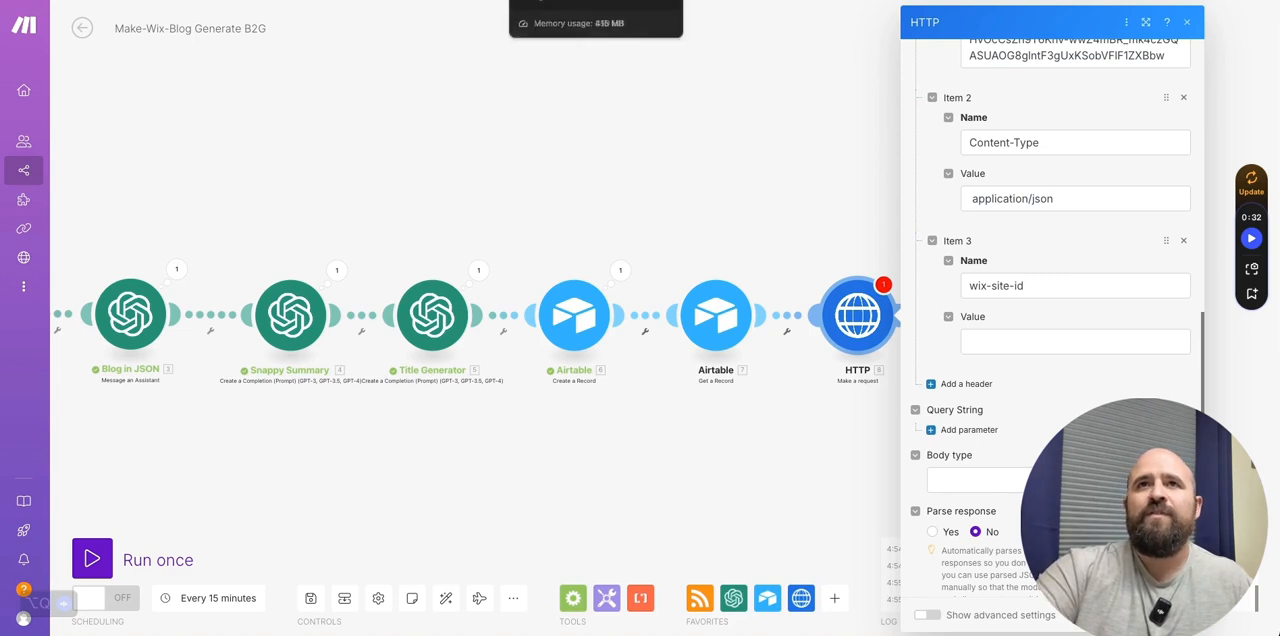
click(450, 1)
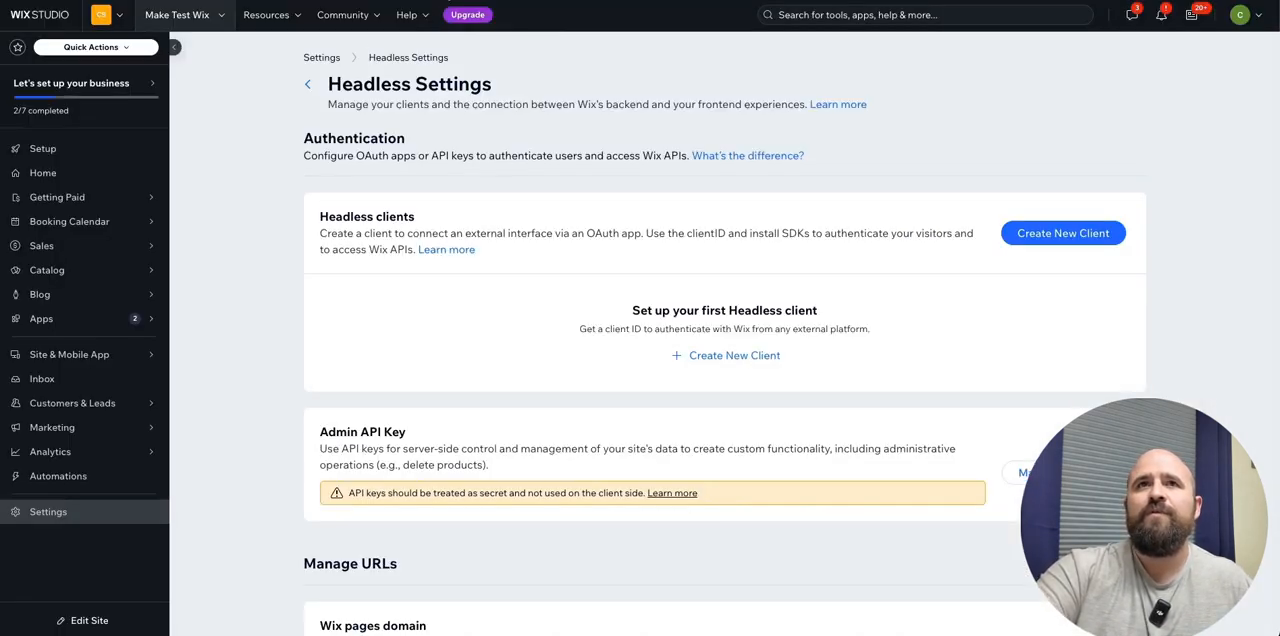
click(451, 3)
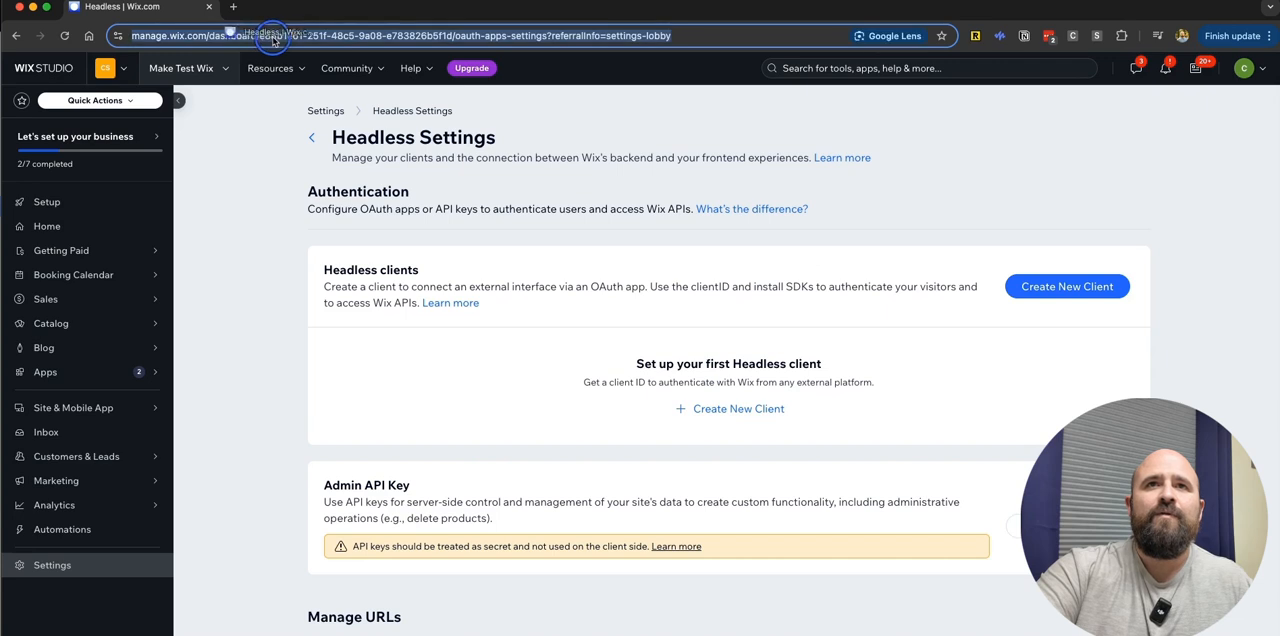
click(286, 37)
drag(288, 37, 487, 40)
key(ctrl+c)
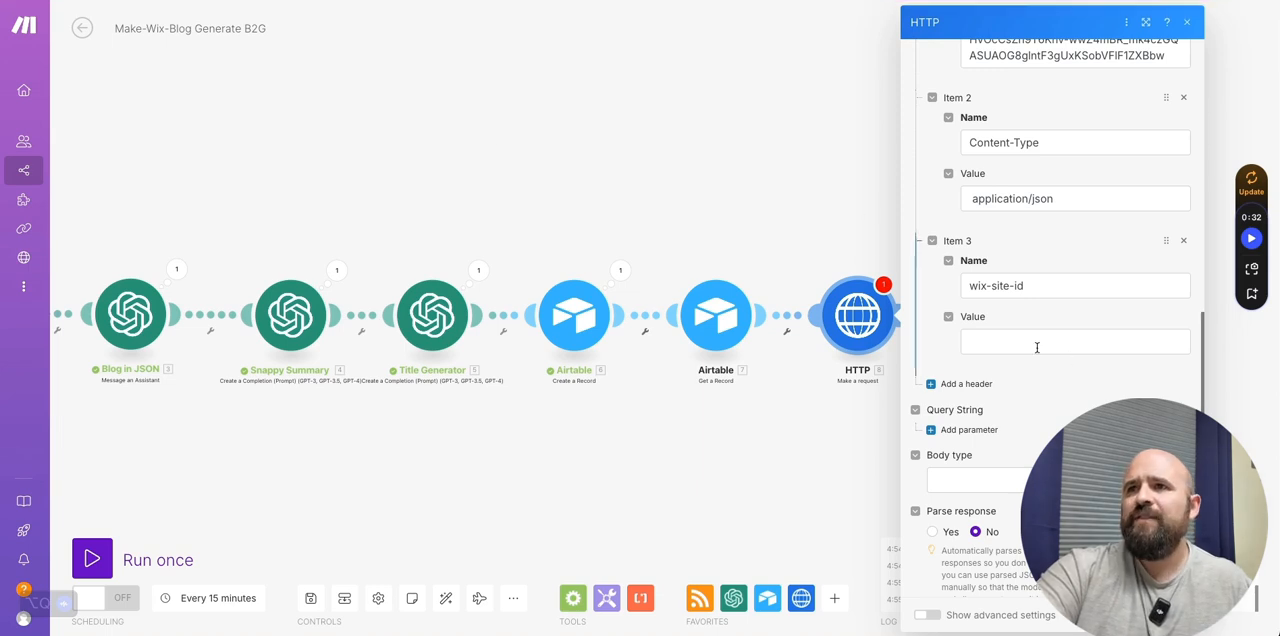
click(986, 340)
key(ctrl+v)
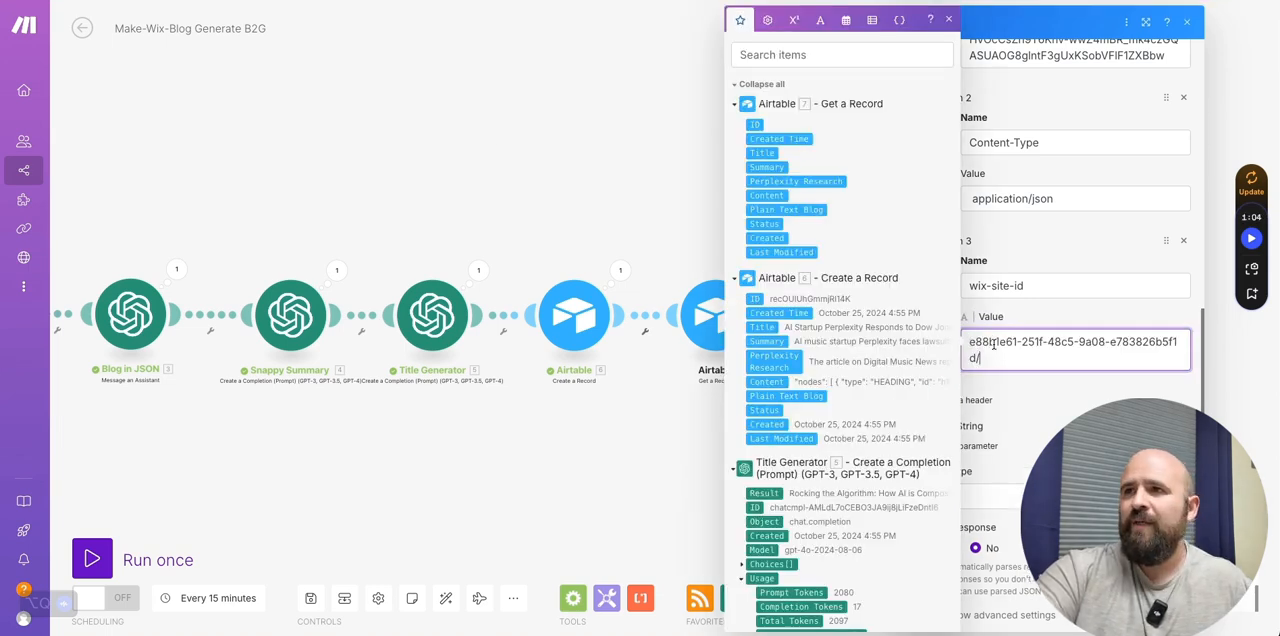
key(BackSpace)
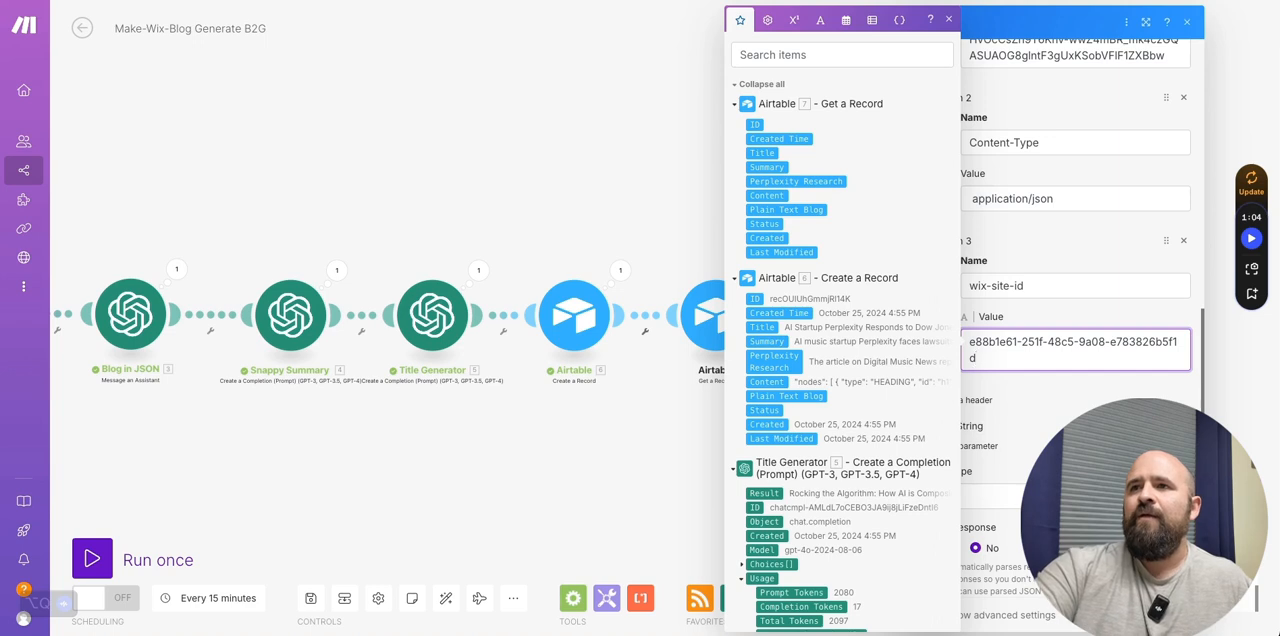
scroll(995, 420, down, 1)
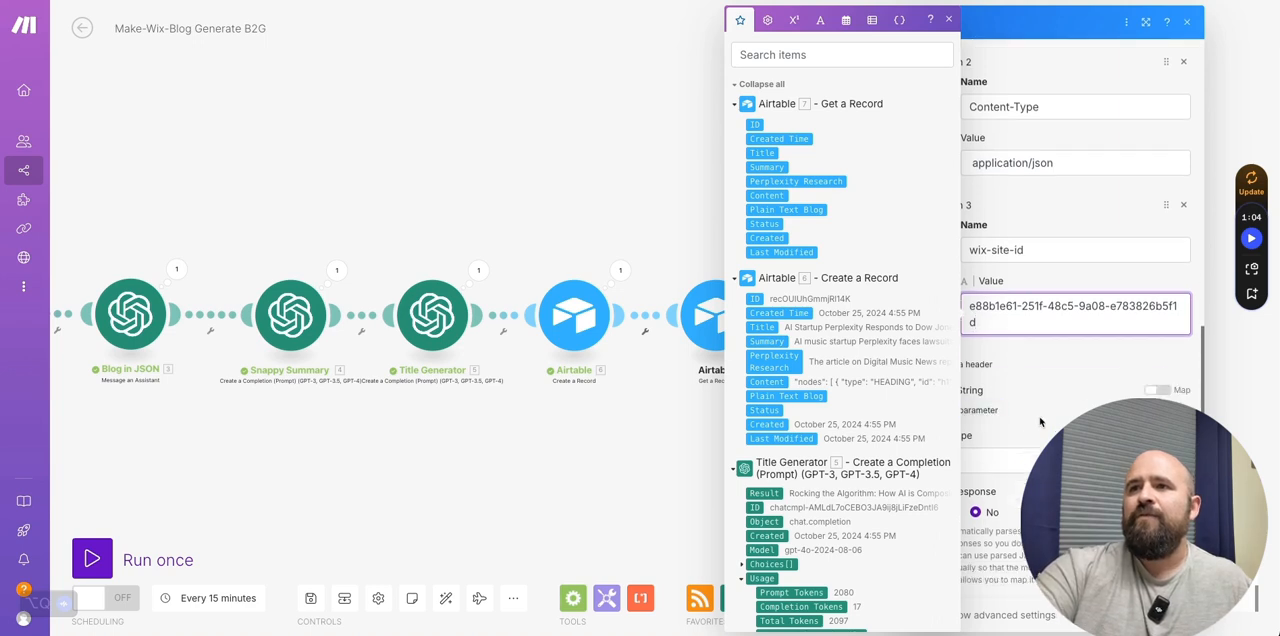
click(1040, 422)
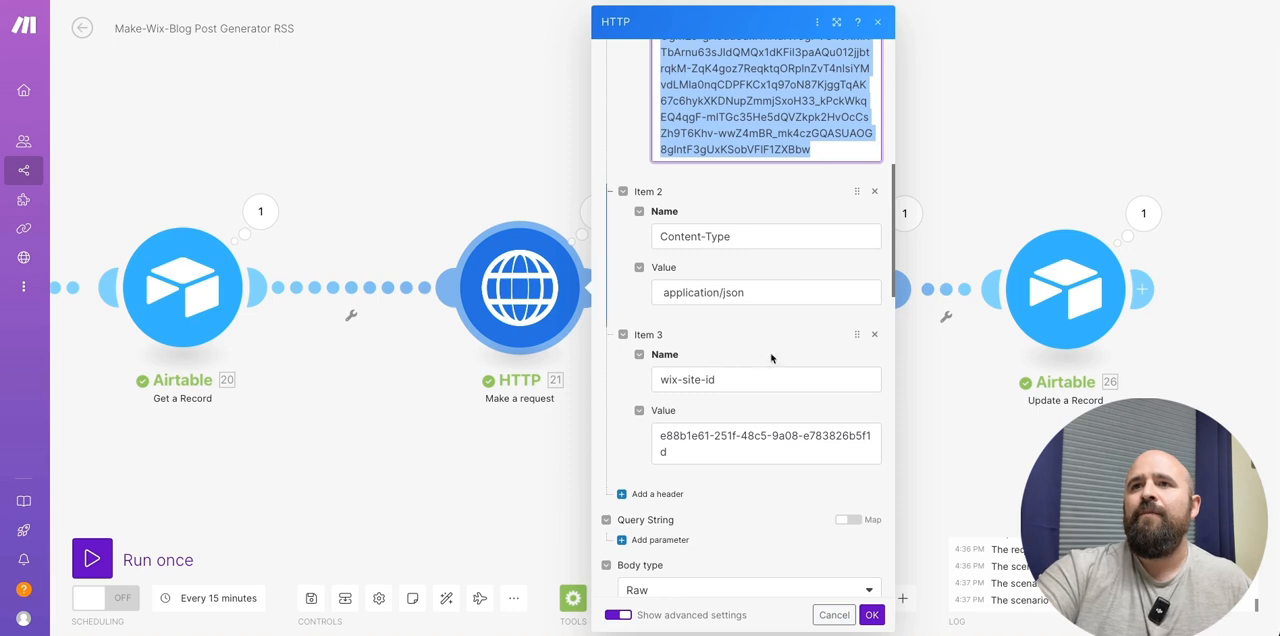
- Copy the entire draftPost request content from the reference HTTP module's raw JSON body
scroll(771, 351, down, 5)
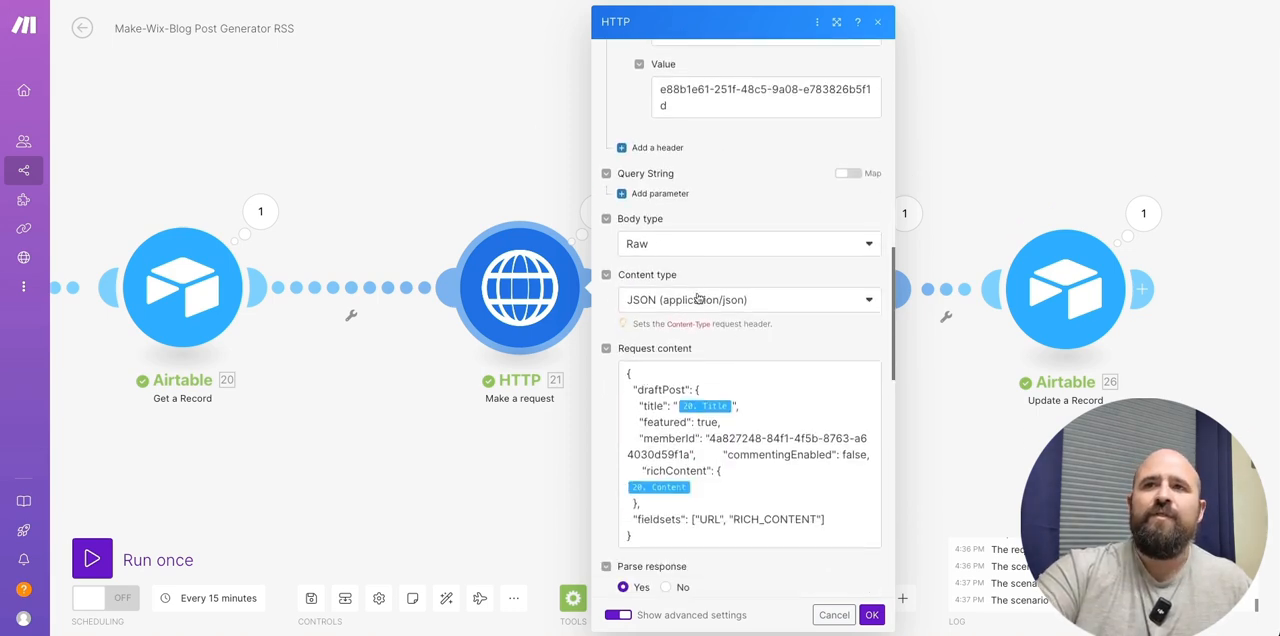
click(762, 389)
click(755, 402)
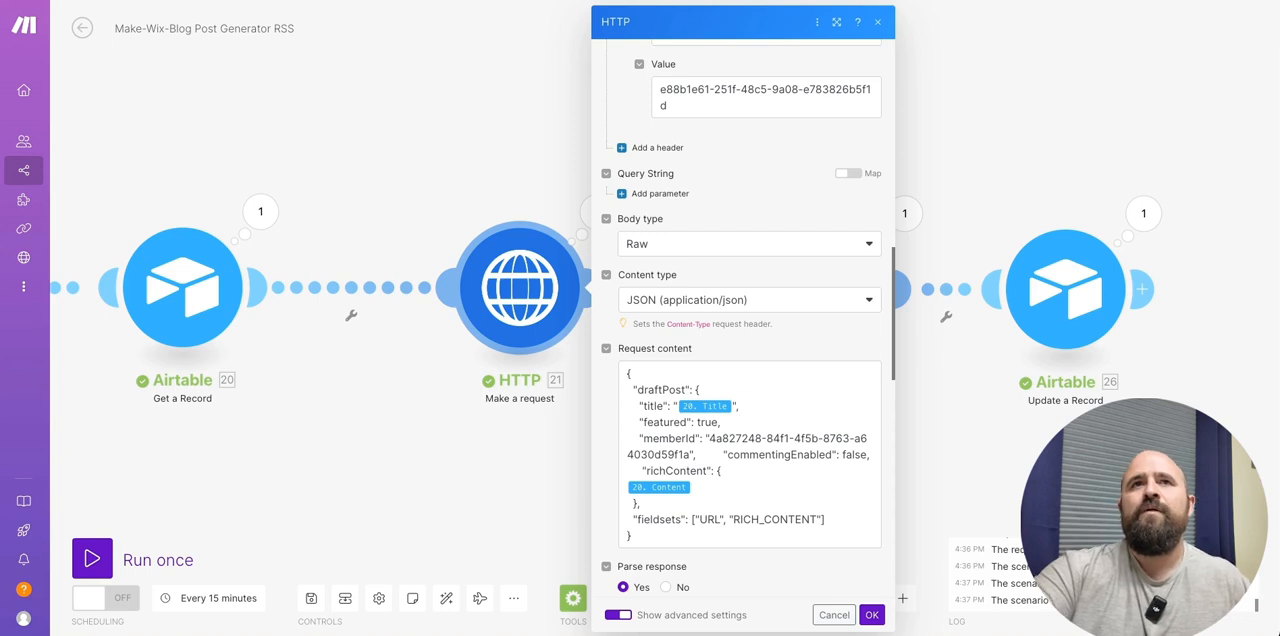
click(702, 390)
key(ctrl+a)
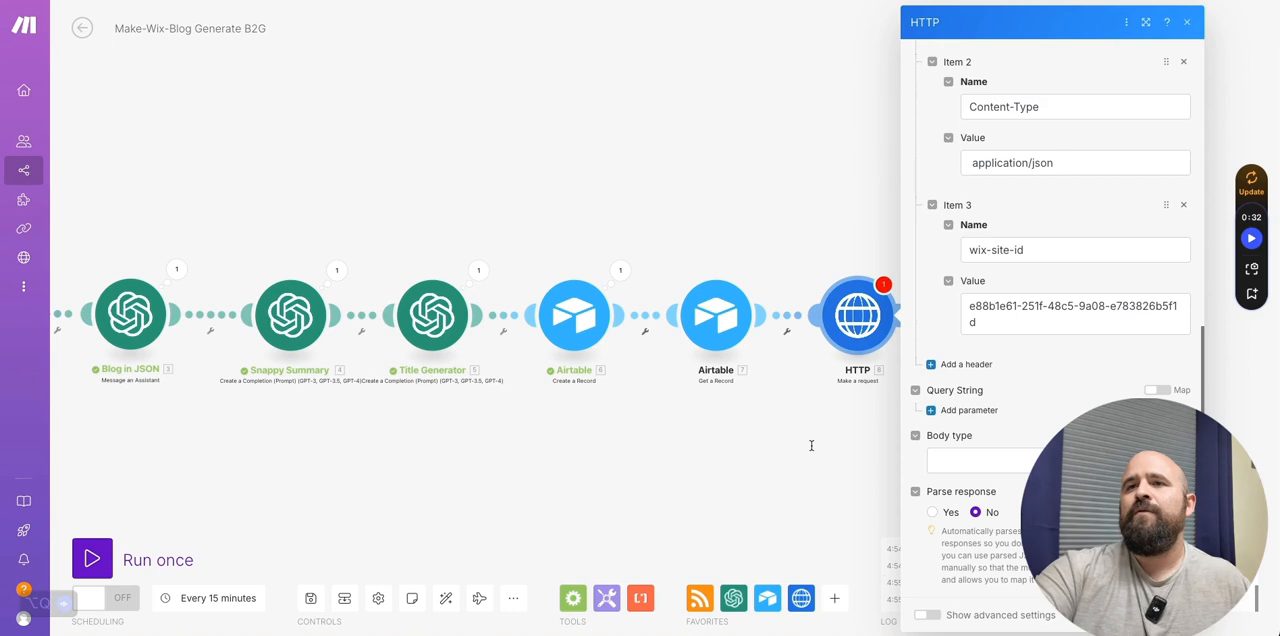
- Set the new HTTP request's body type to Raw and its content type to JSON (application/json)
click(964, 462)
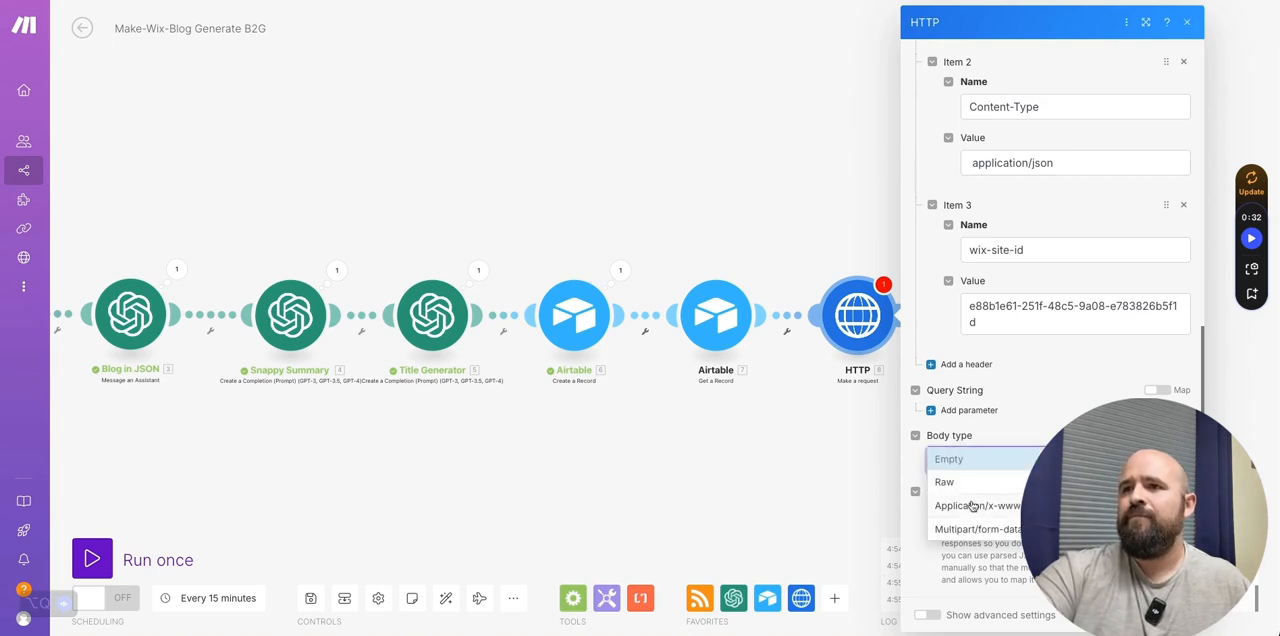
click(969, 484)
click(980, 515)
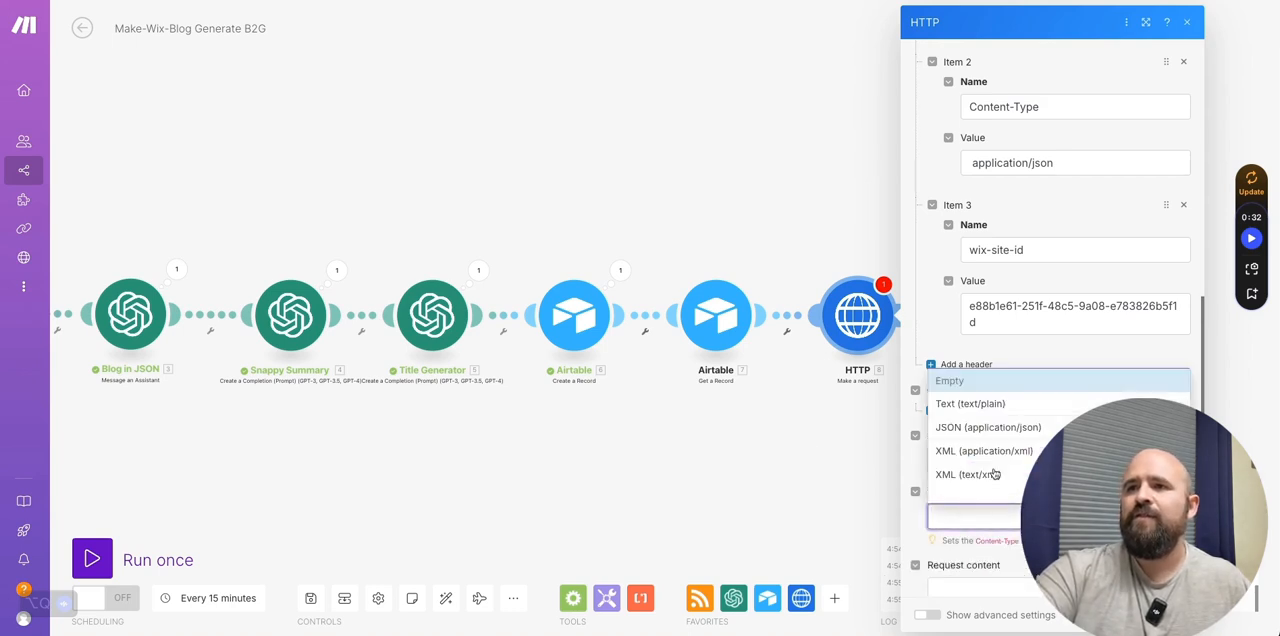
click(972, 429)
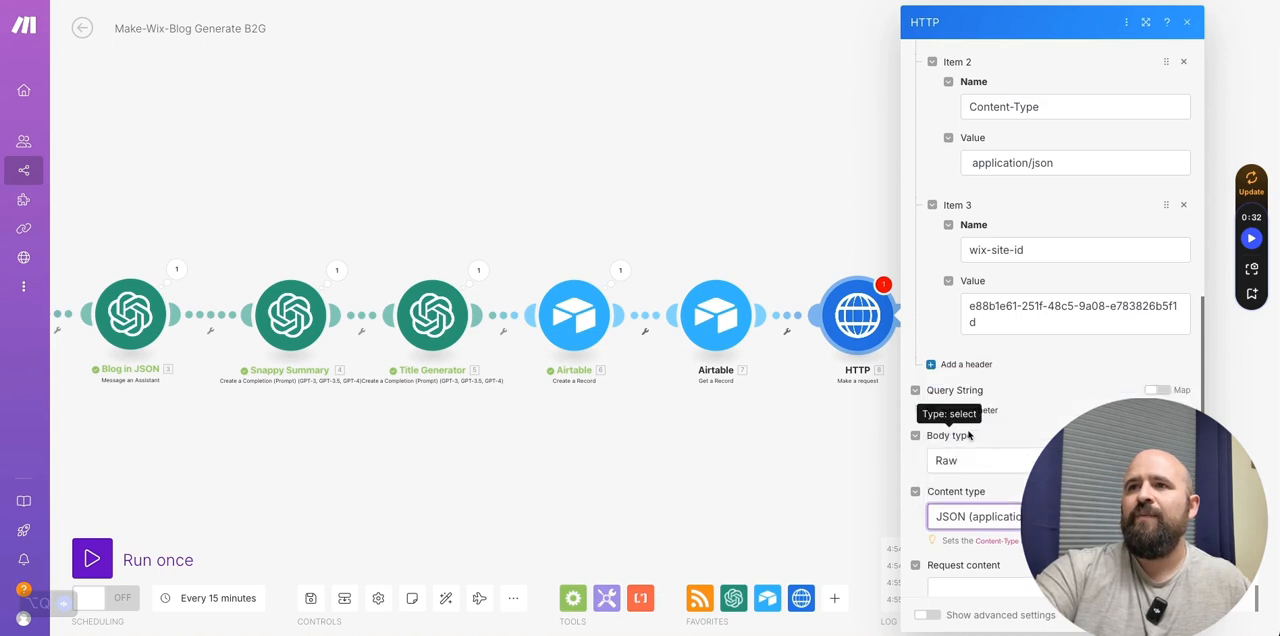
- Copy the whole draftPost JSON from the reference HTTP module and paste it as the new HTTP request's content
scroll(927, 432, down, 3)
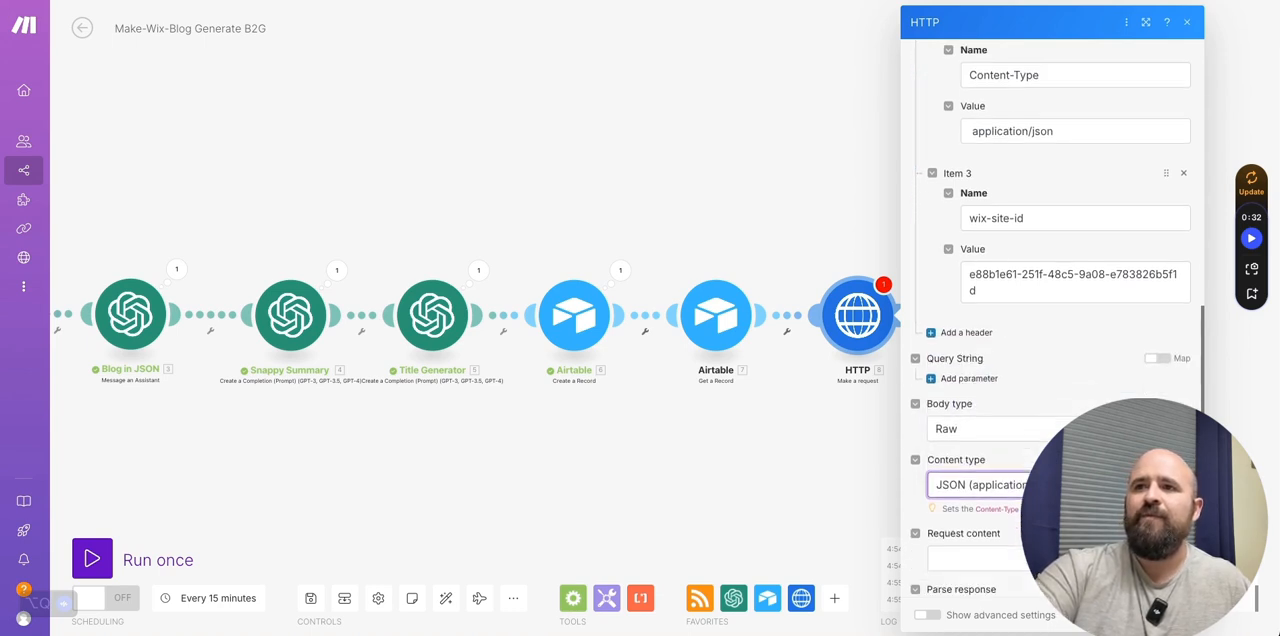
click(970, 460)
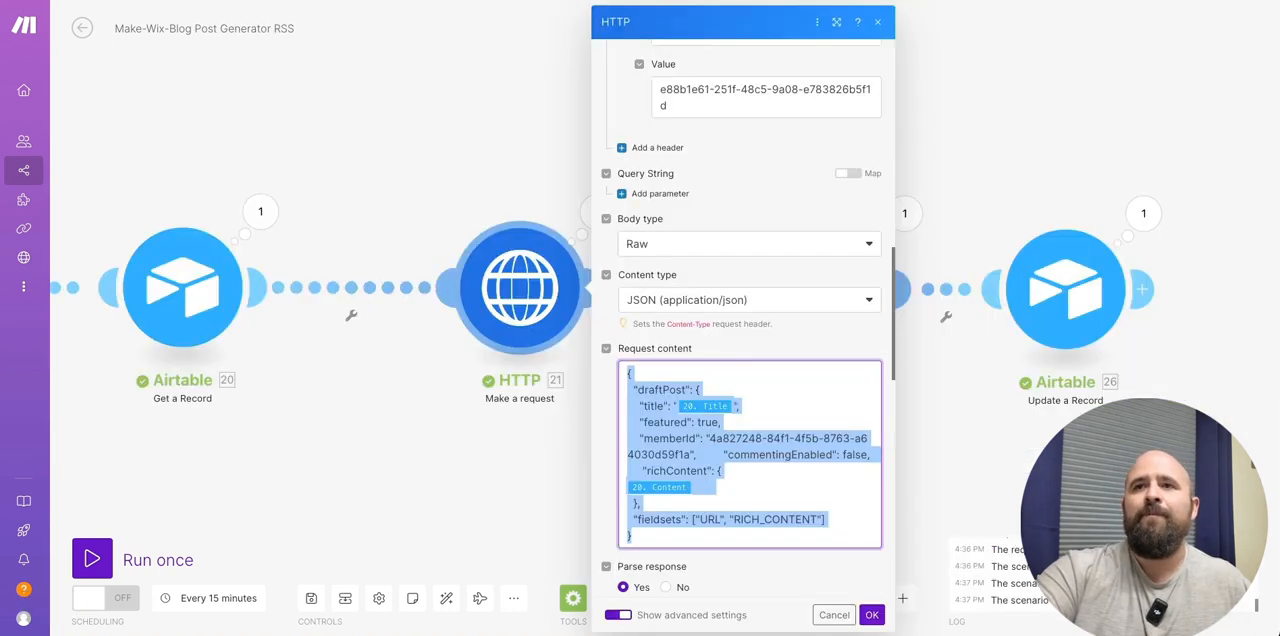
click(717, 470)
key(ctrl+a)
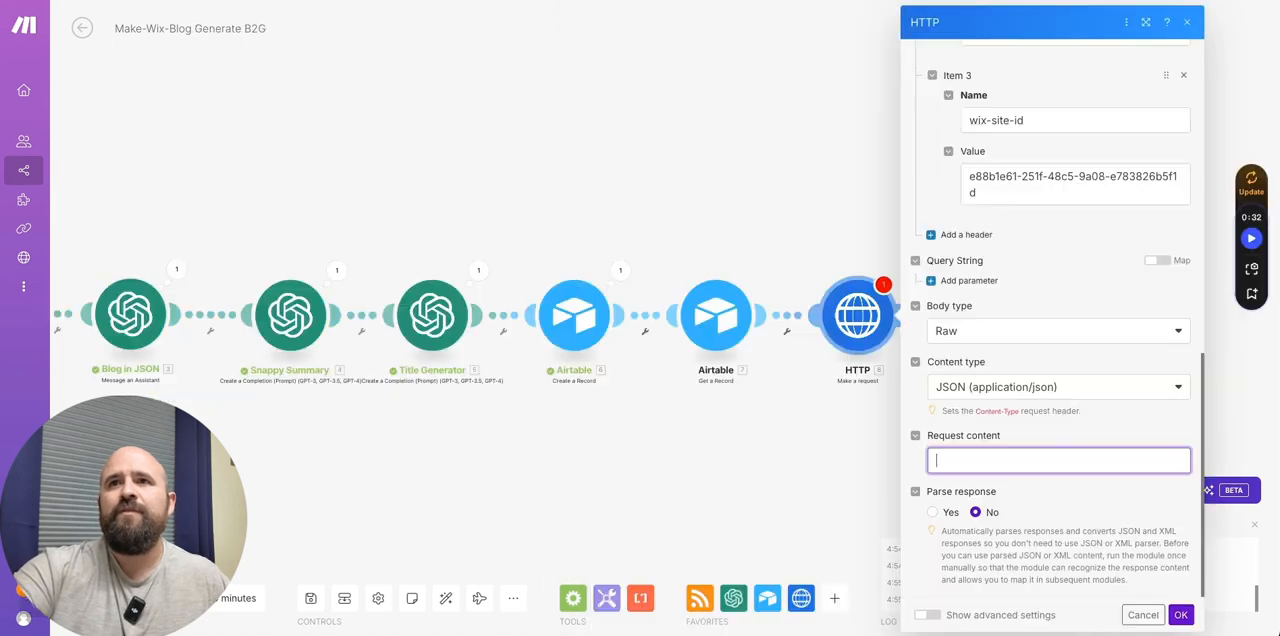
key(ctrl+v)
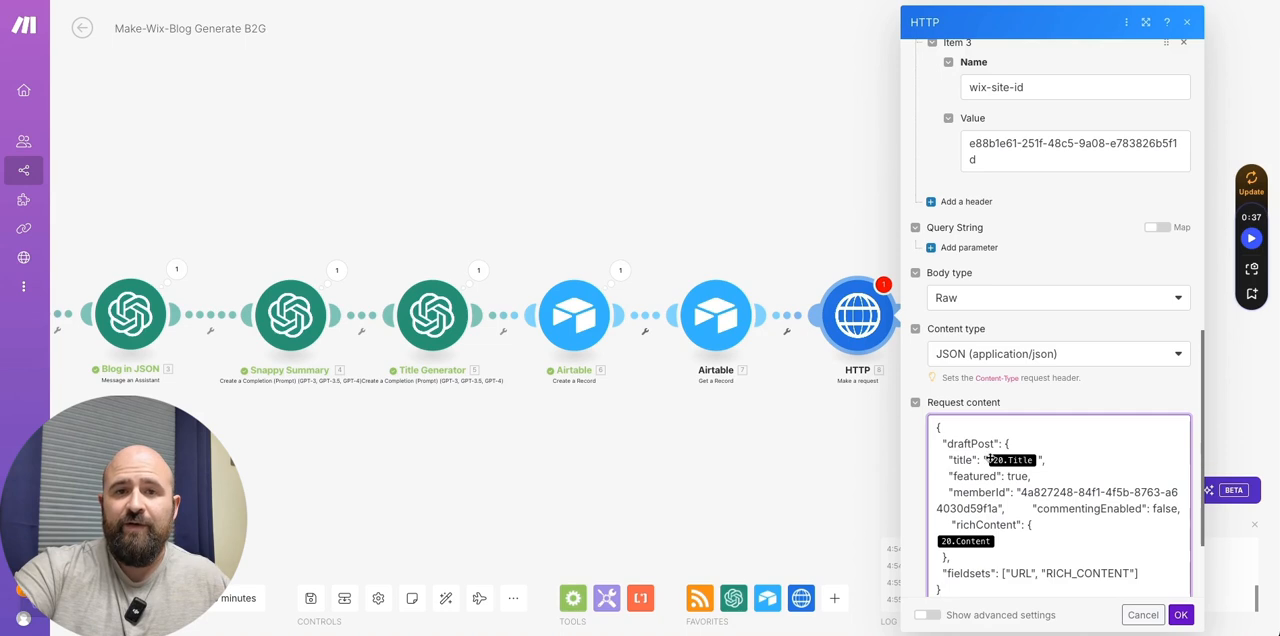
- Replace the draftPost's title and richContent variables with Title and Content from the Airtable Get a Record module
scroll(1000, 465, down, 2)
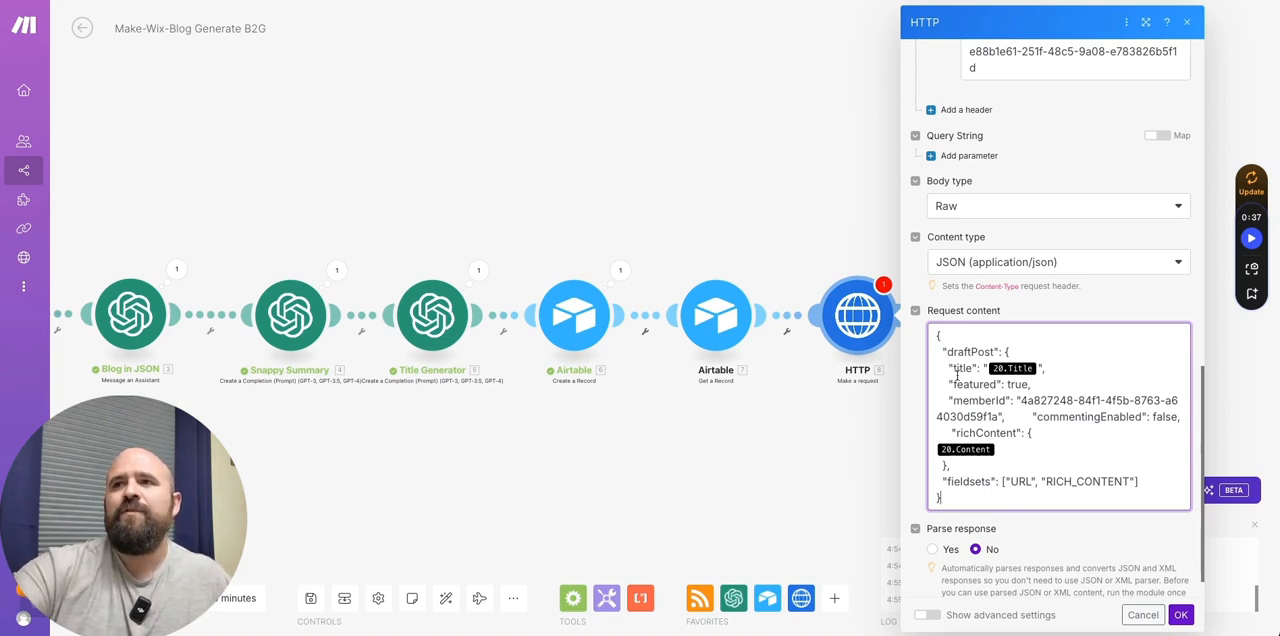
click(1038, 369)
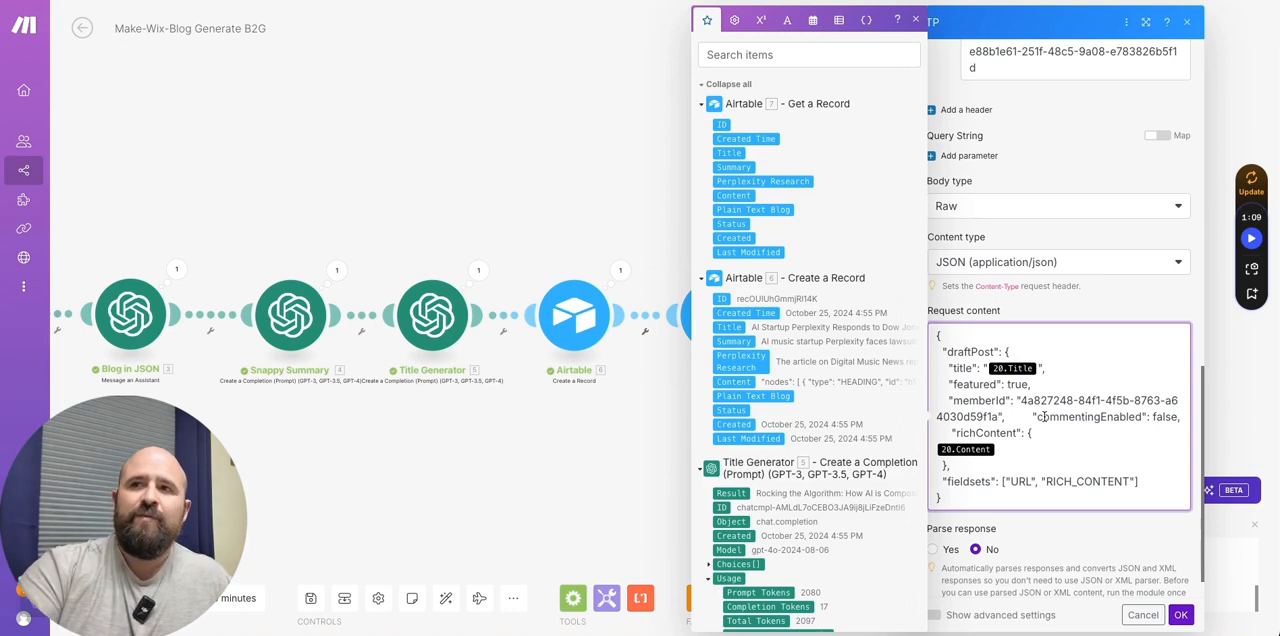
key(BackSpace)
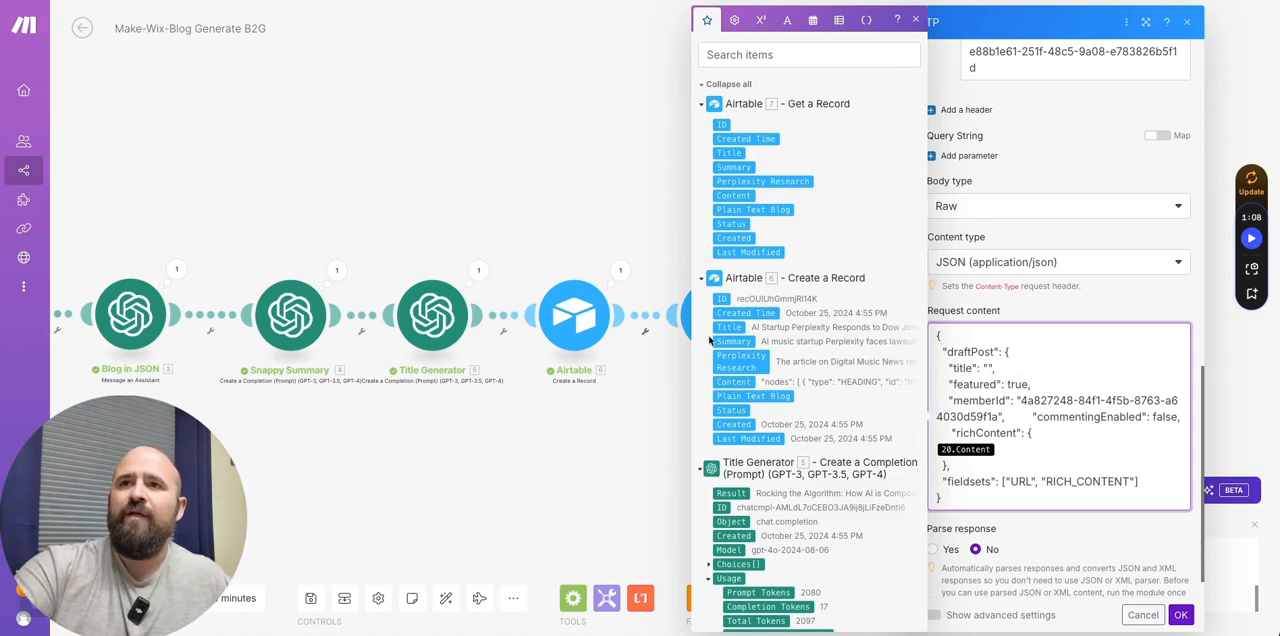
click(739, 327)
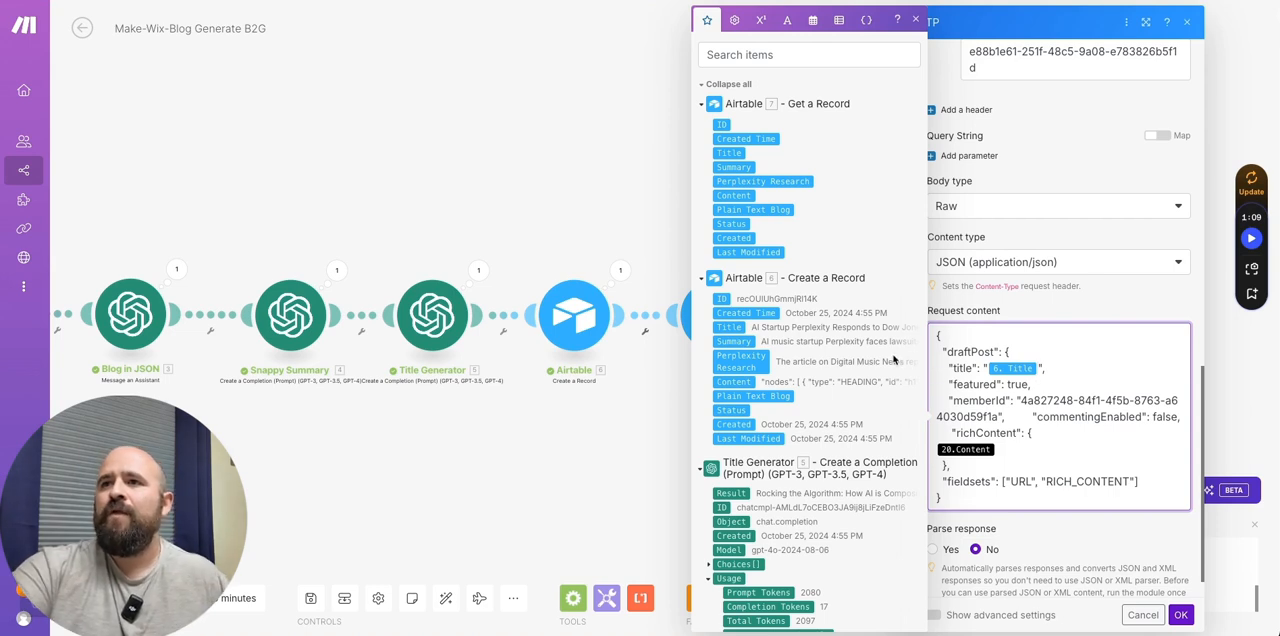
key(BackSpace)
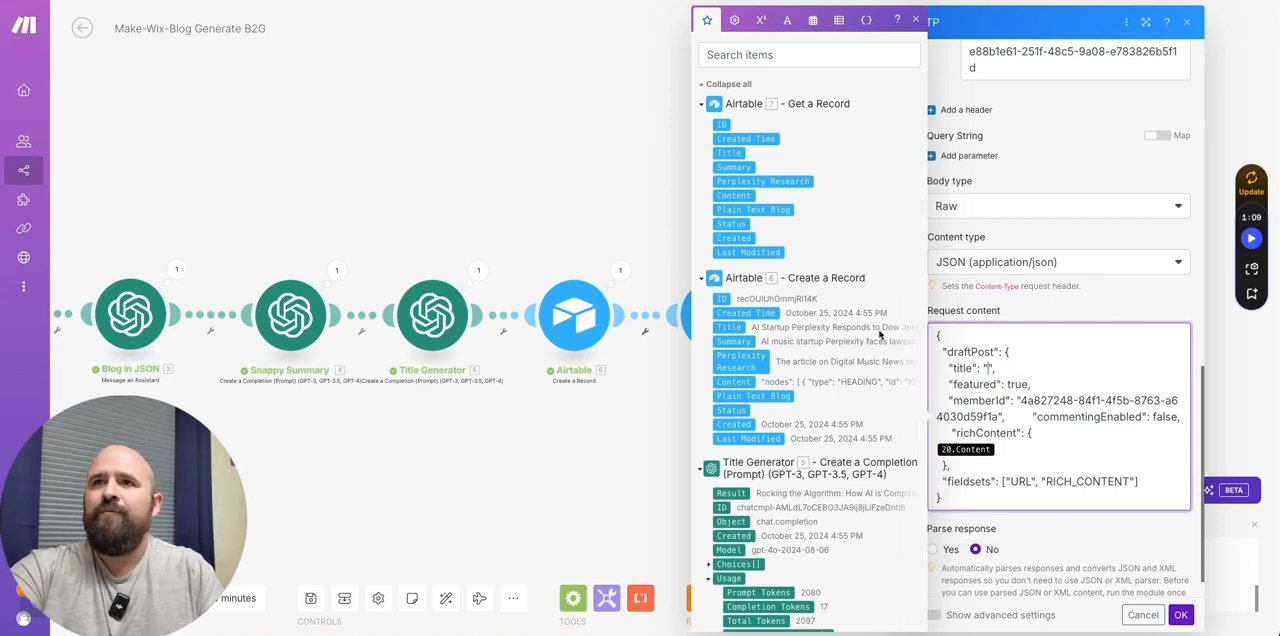
click(729, 153)
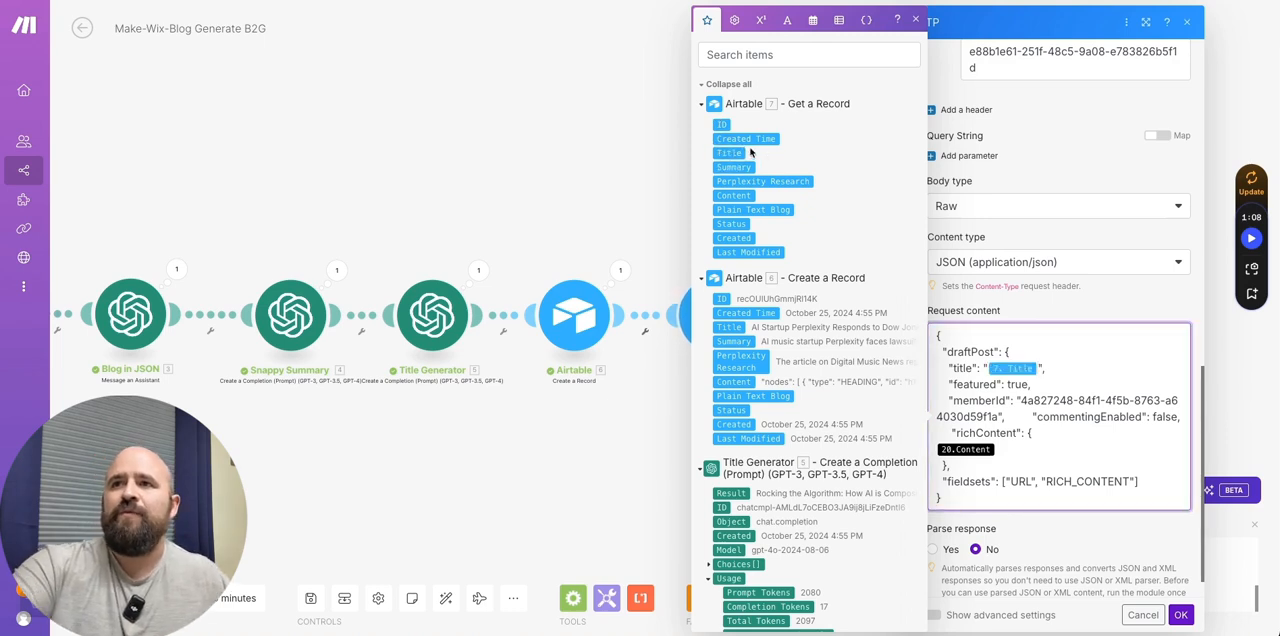
click(996, 449)
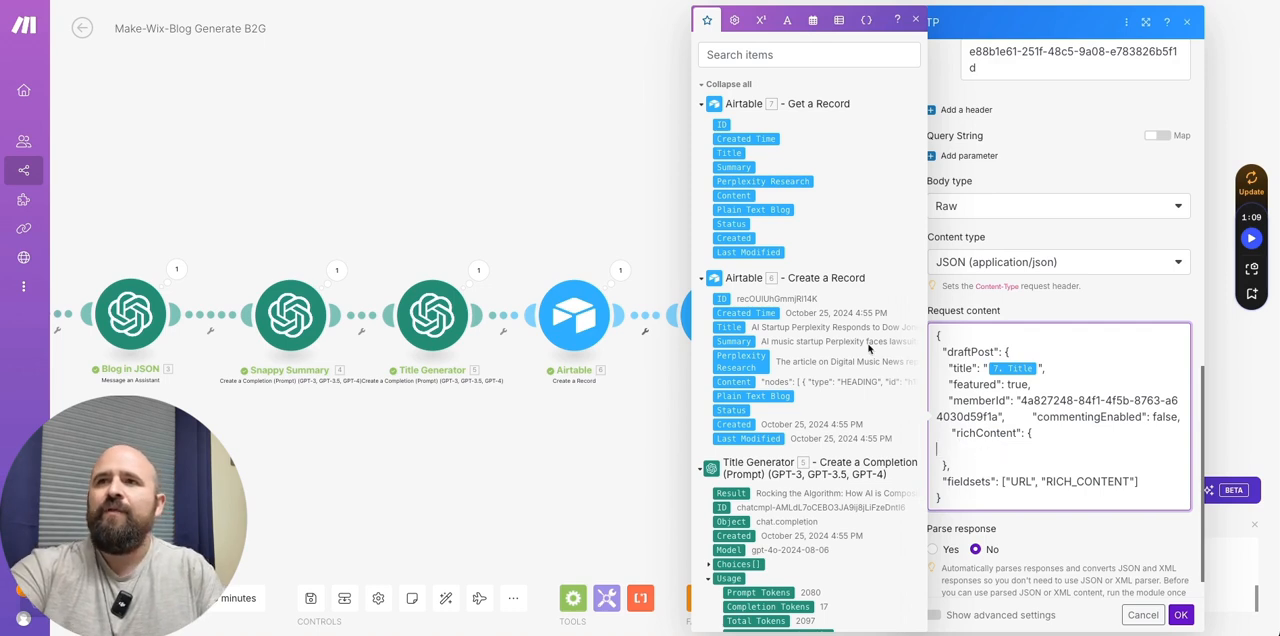
click(735, 195)
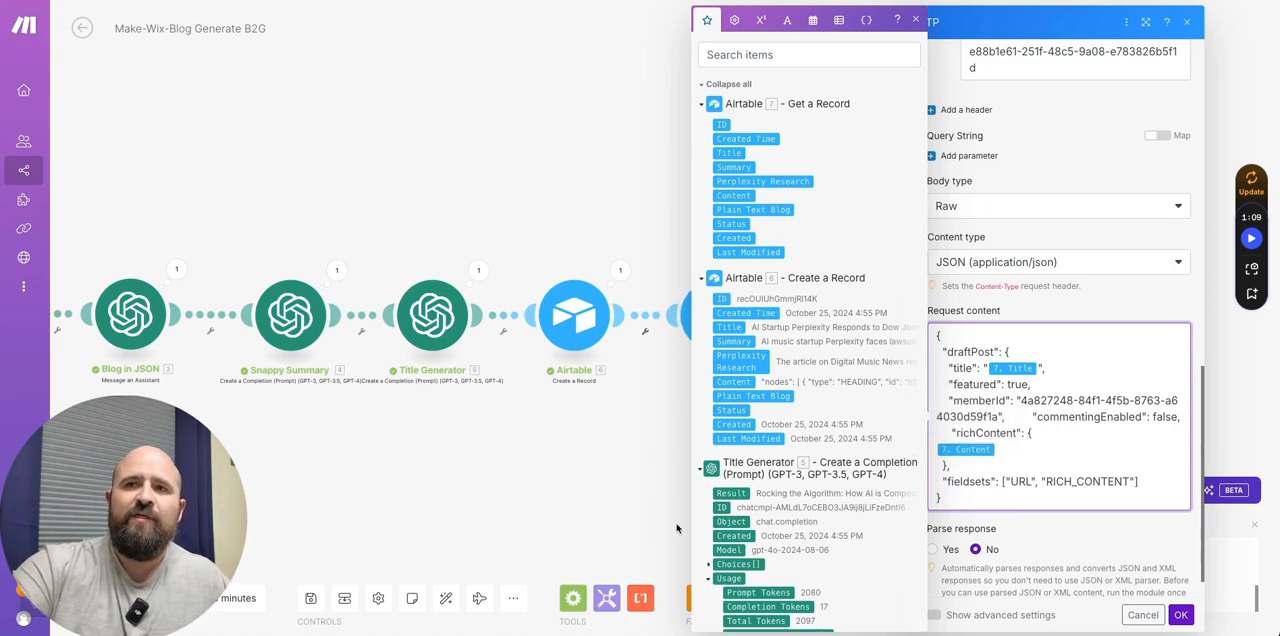
- Review the draftPost JSON's structure, including the featured, commentingEnabled and richContent entries
scroll(1032, 478, down, 1)
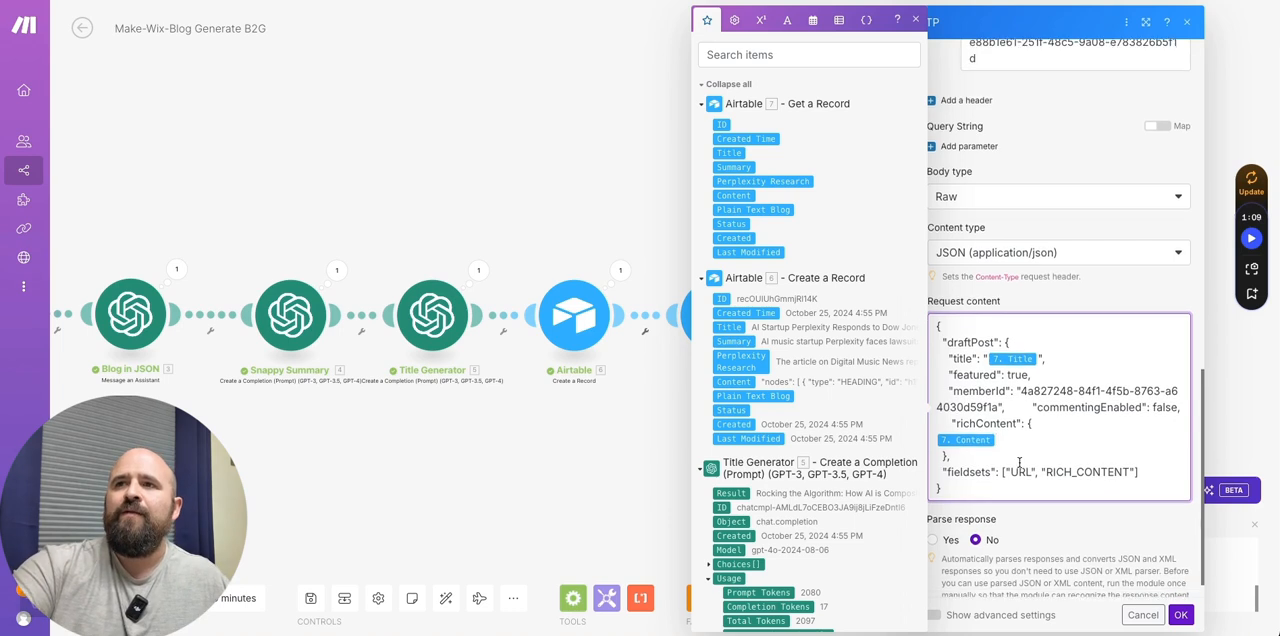
click(937, 318)
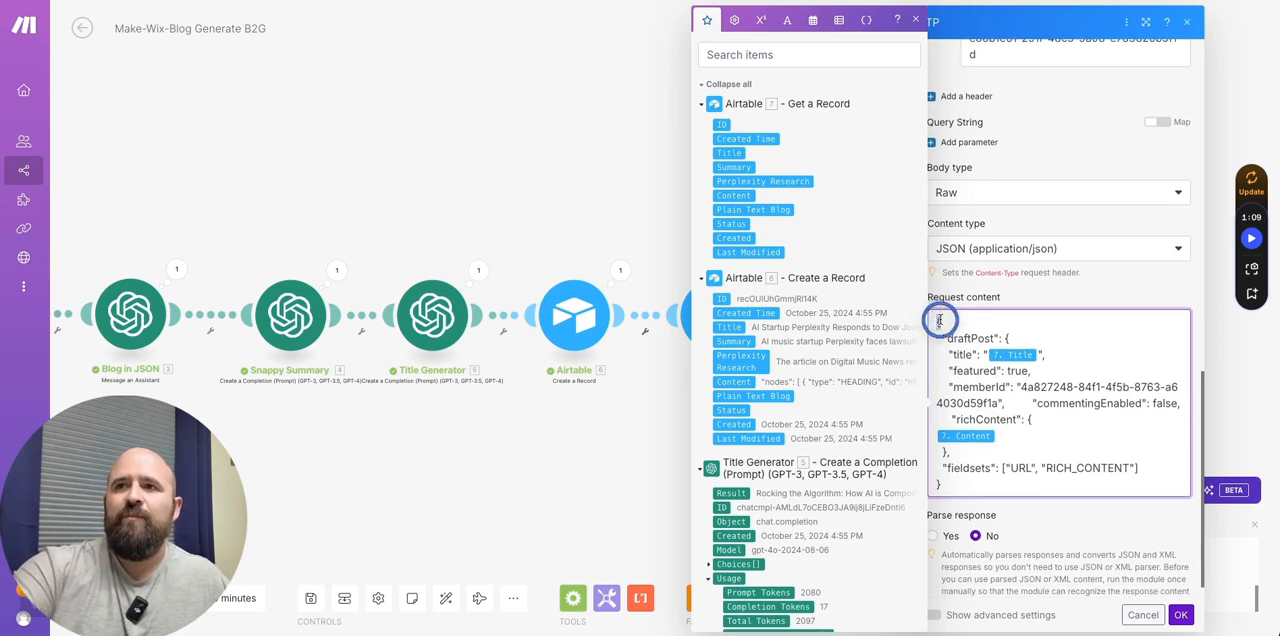
drag(940, 336, 975, 362)
click(948, 371)
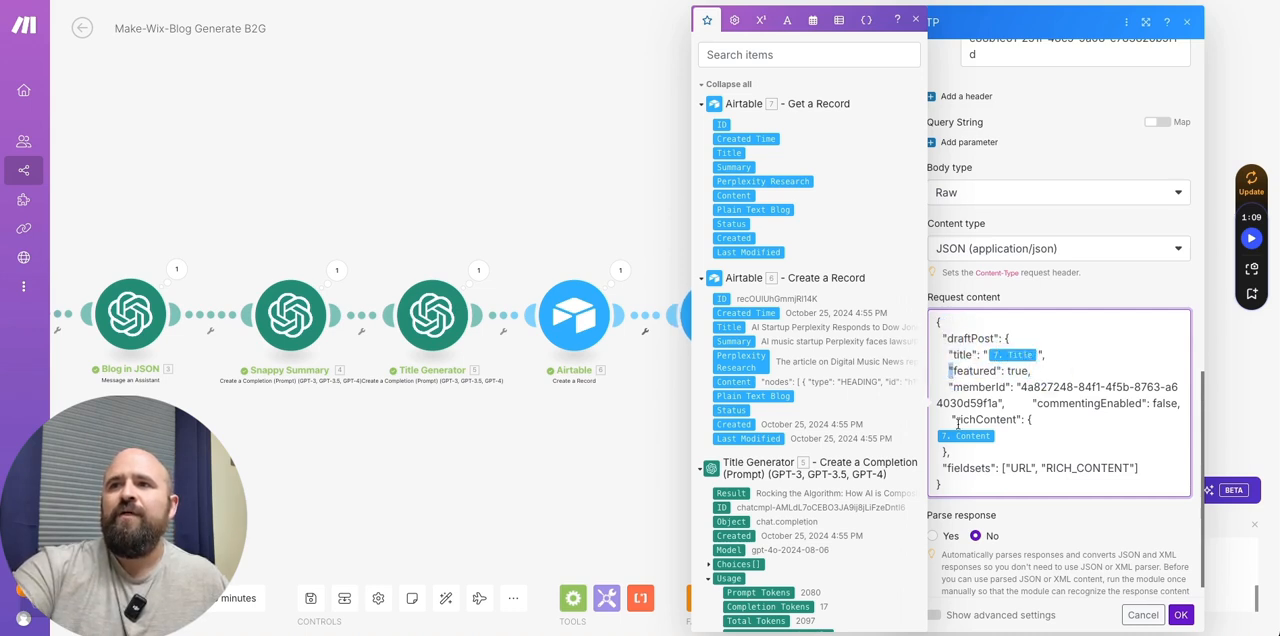
drag(1039, 403, 1177, 405)
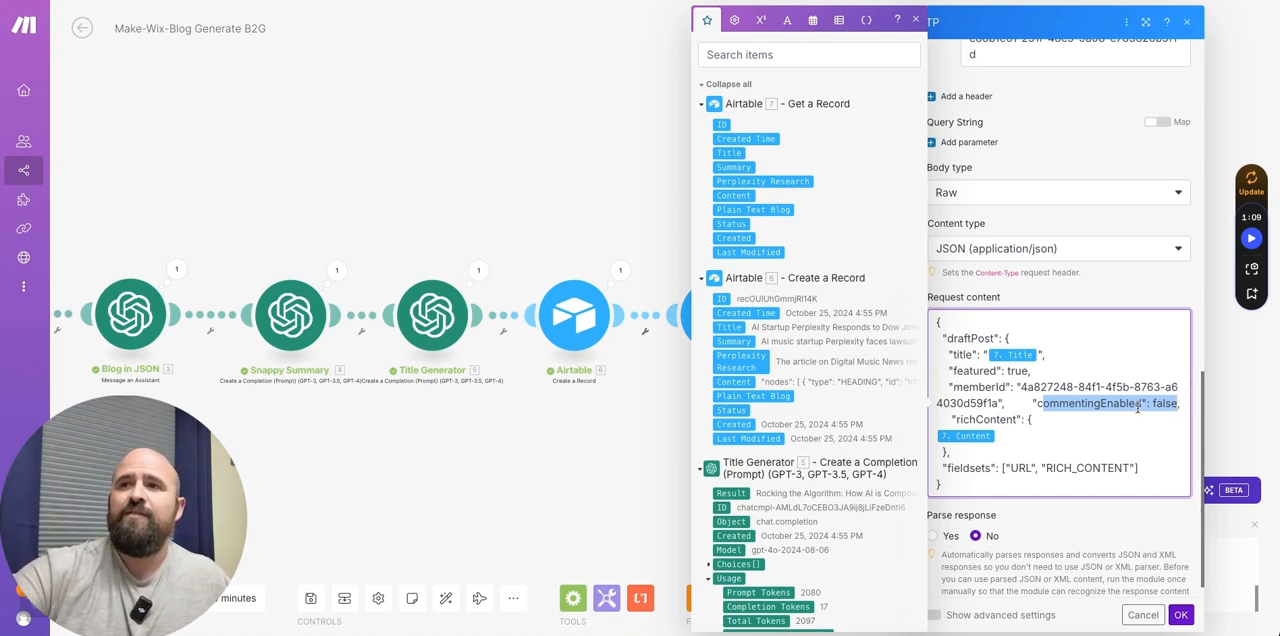
click(1040, 441)
drag(952, 420, 996, 432)
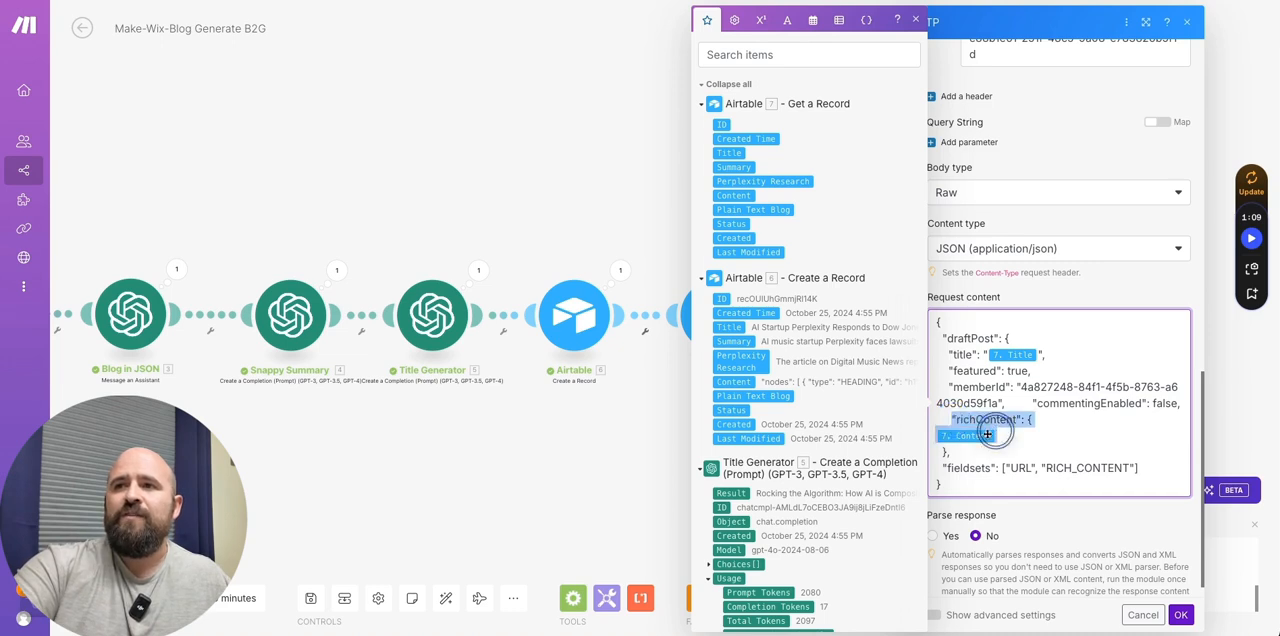
click(1013, 443)
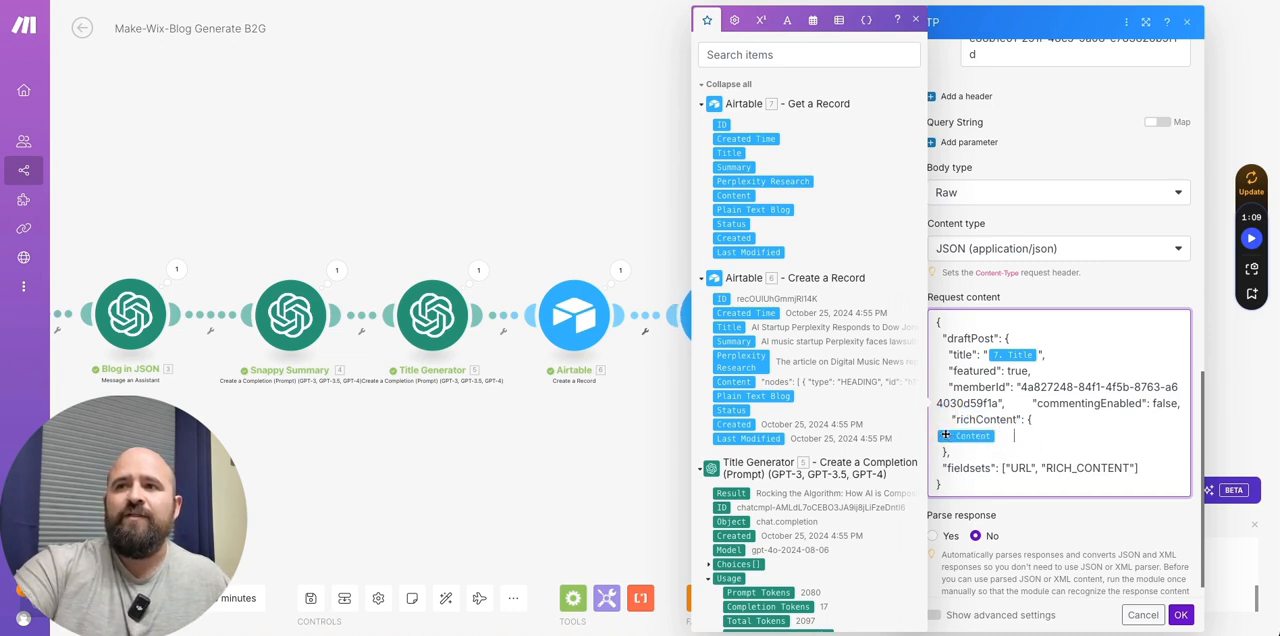
scroll(983, 514, down, 1)
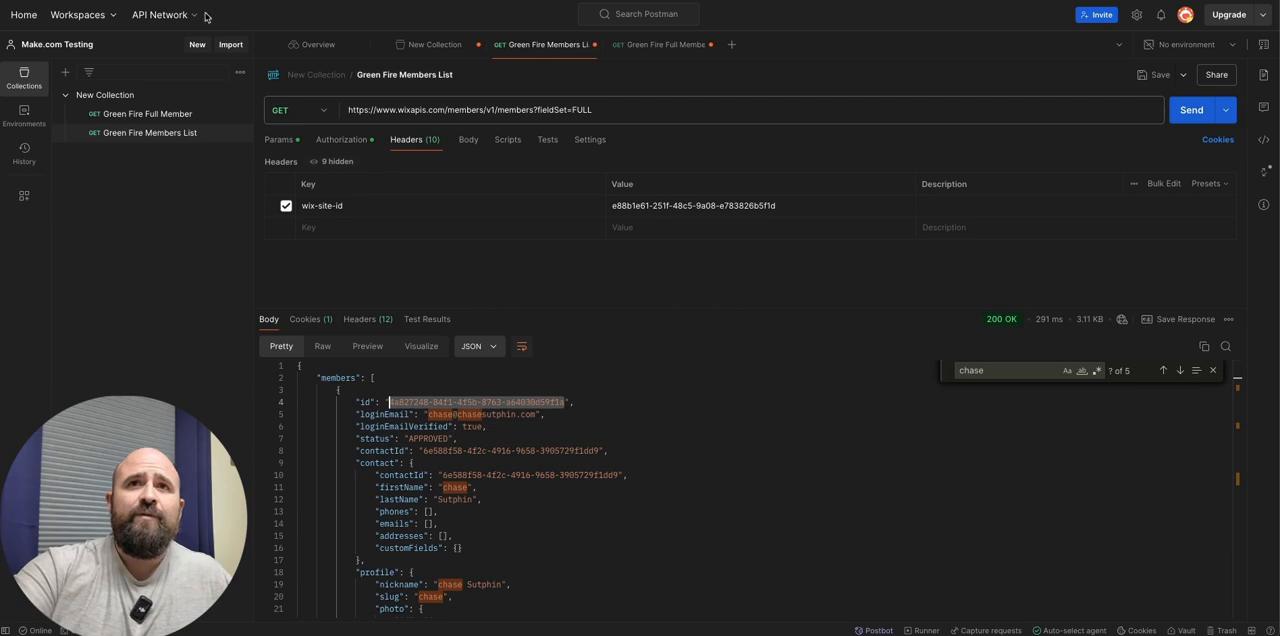
- In Postman, remove ?fieldSet=FULL from the Green Fire Members List request's URL and send the request
click(341, 139)
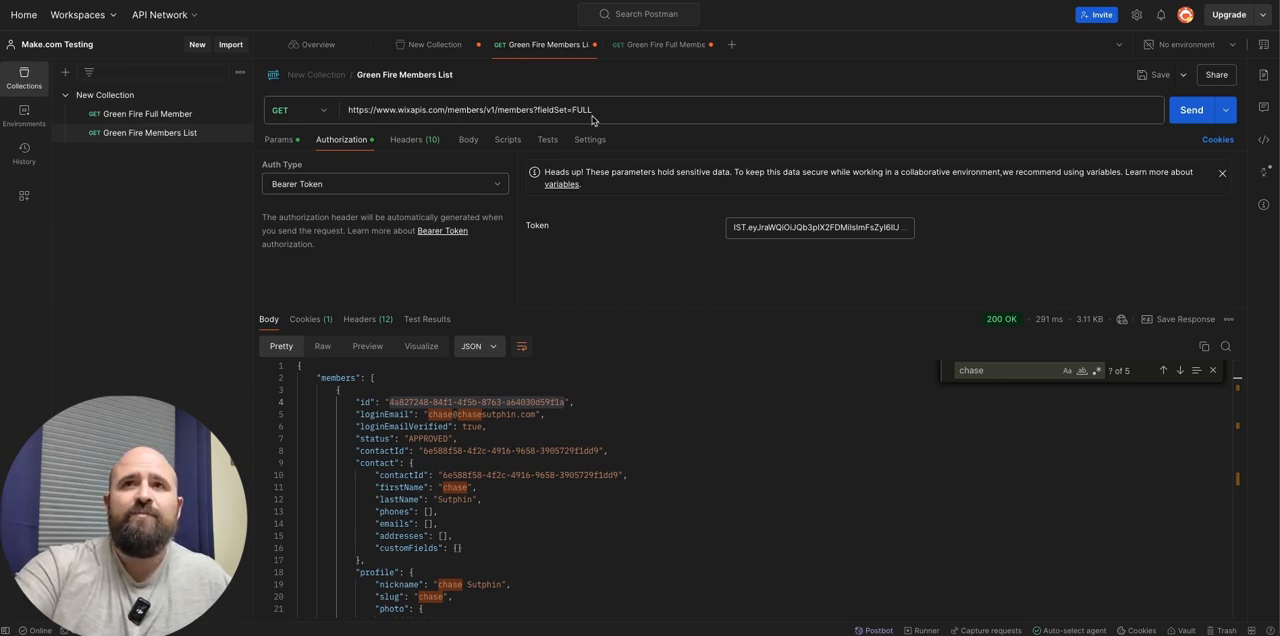
drag(597, 110, 537, 110)
key(shift+Left)
key(ctrl+c)
key(BackSpace)
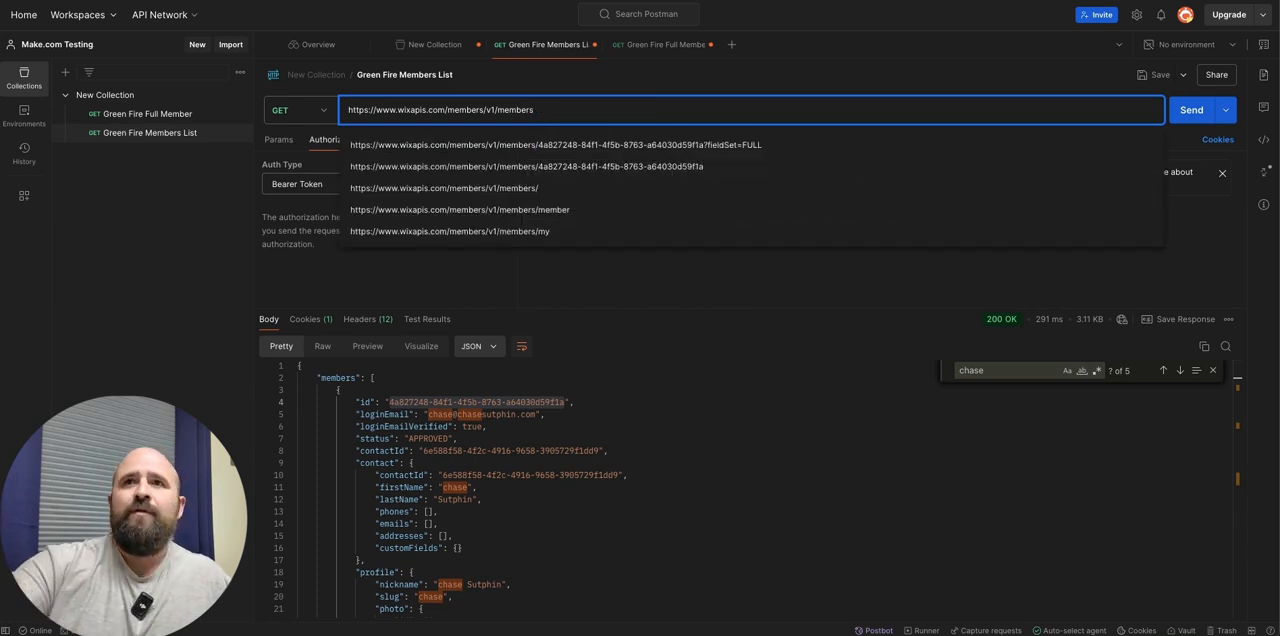
click(1192, 110)
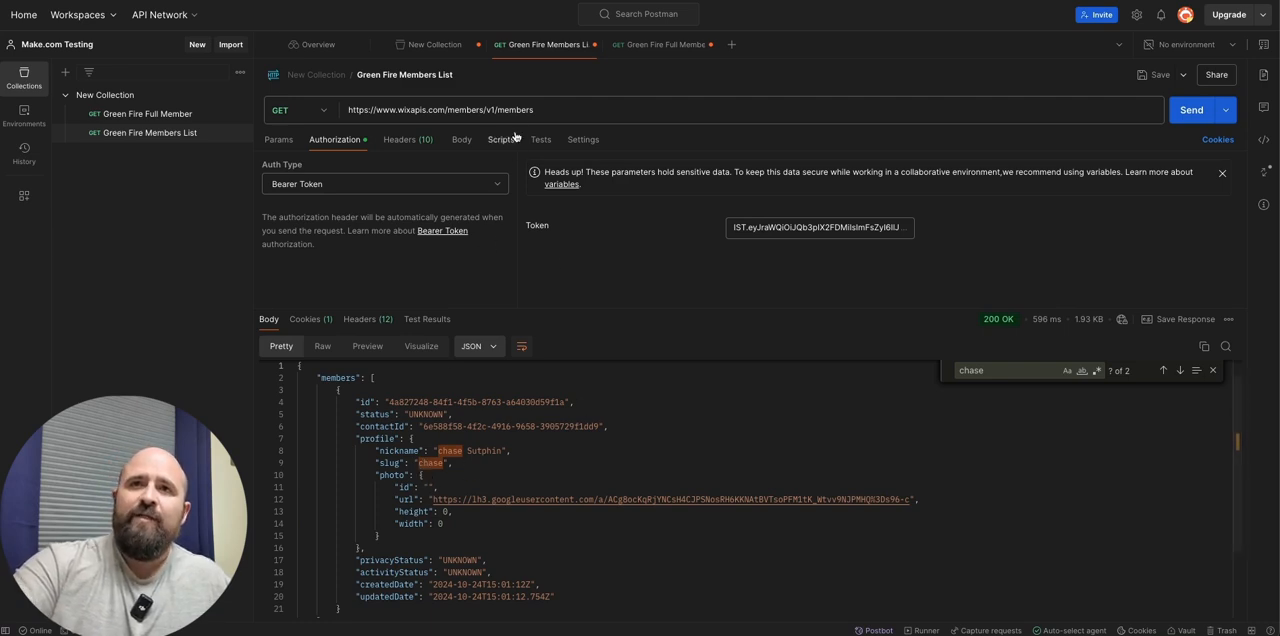
click(550, 110)
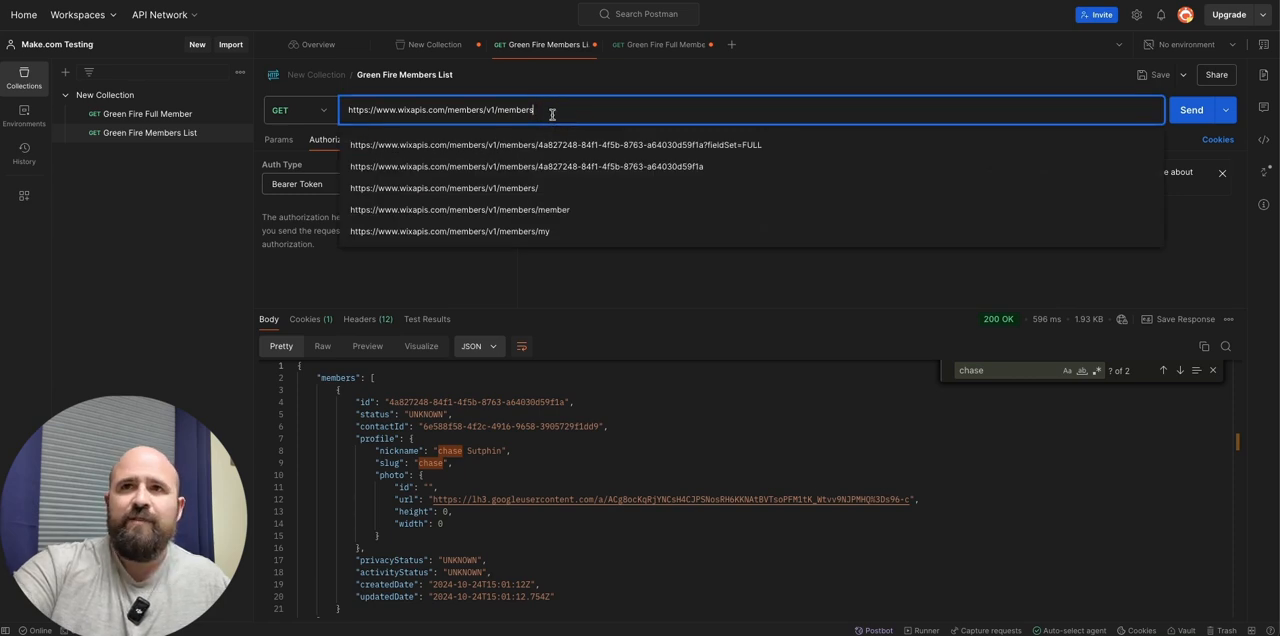
key(ctrl+v)
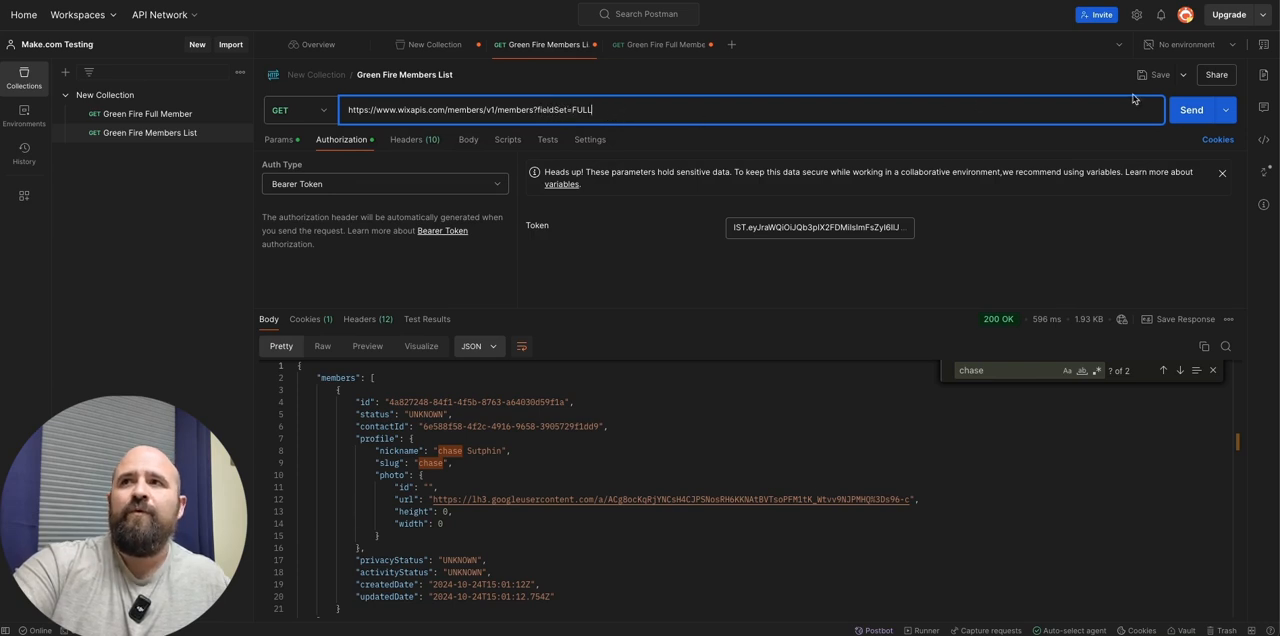
click(1191, 110)
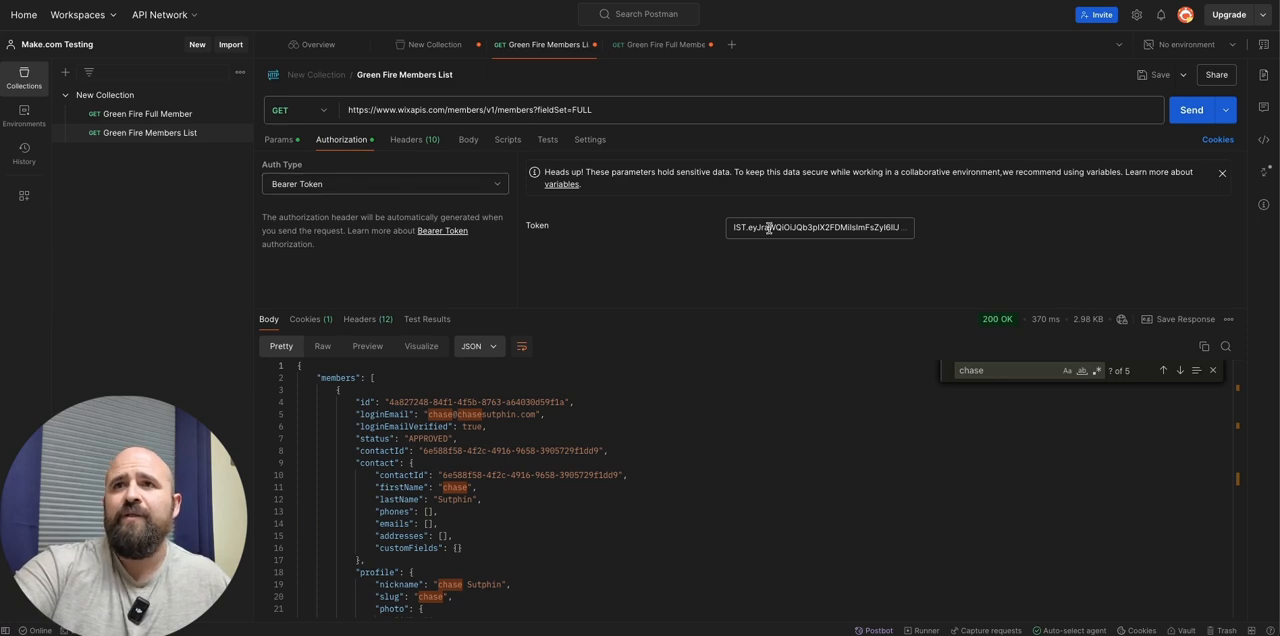
- Check the members request's bearer token authorization and its wix-site-id header
drag(732, 227, 770, 228)
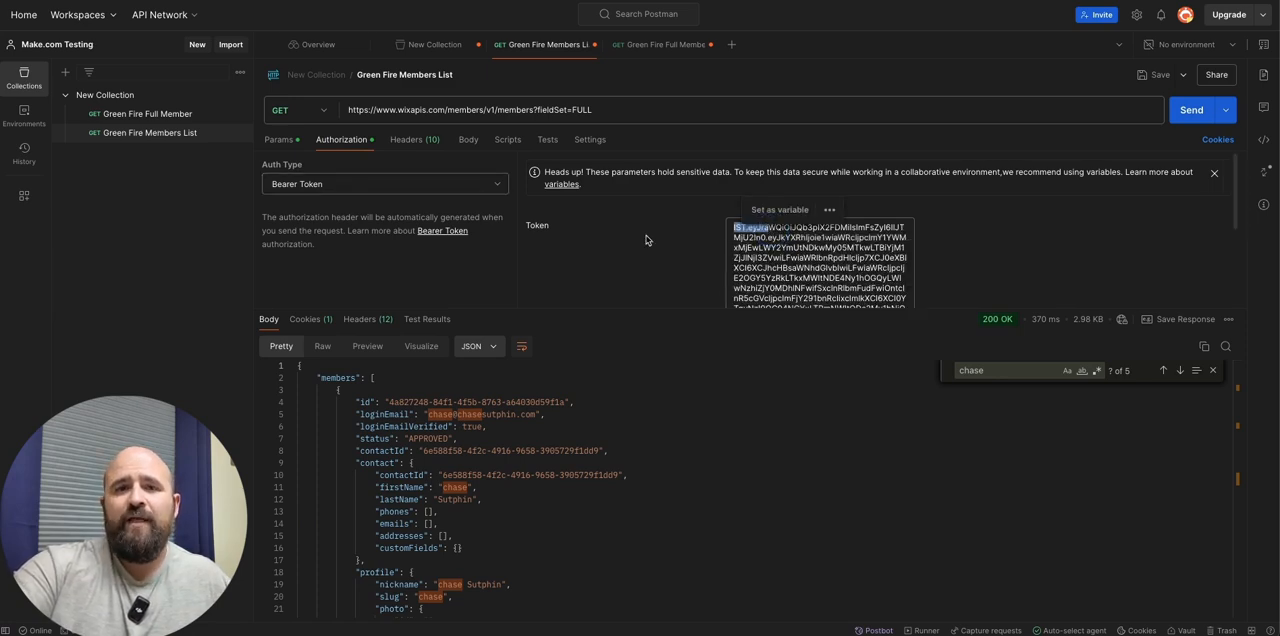
click(692, 256)
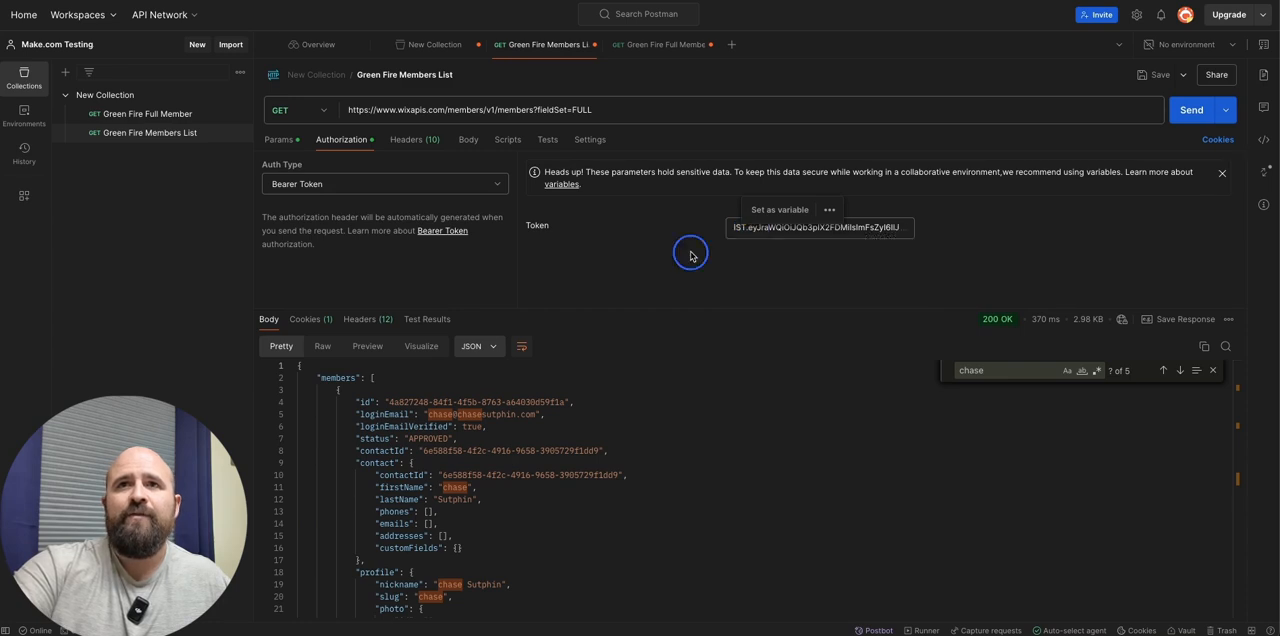
click(414, 140)
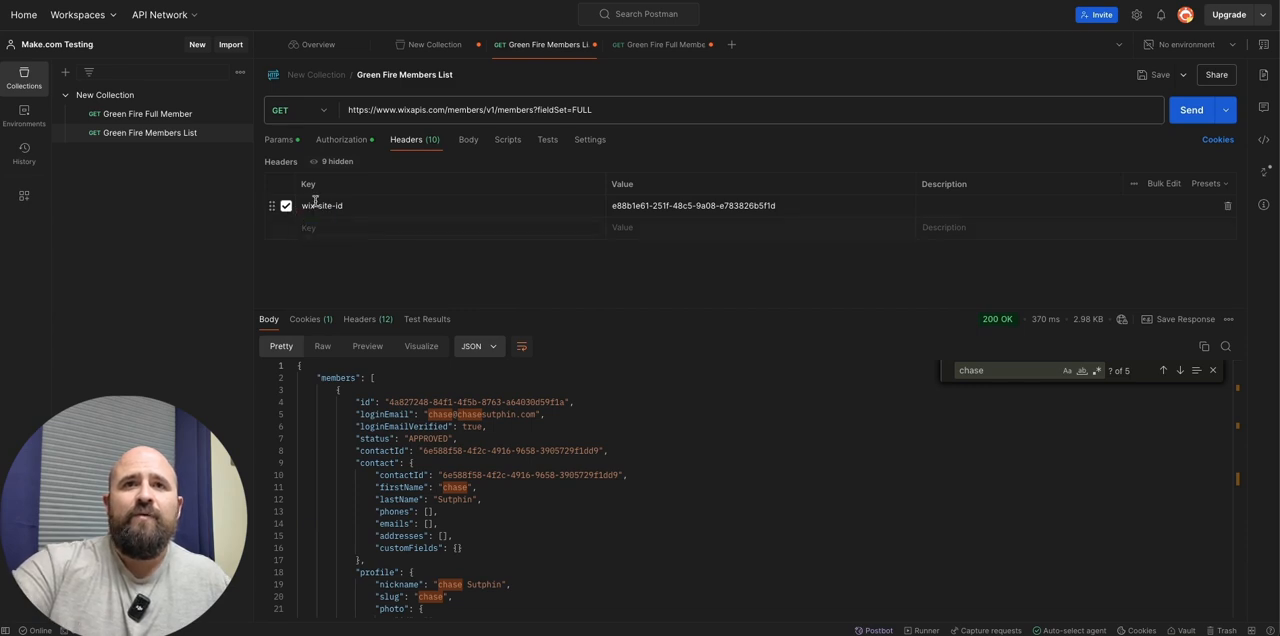
click(498, 227)
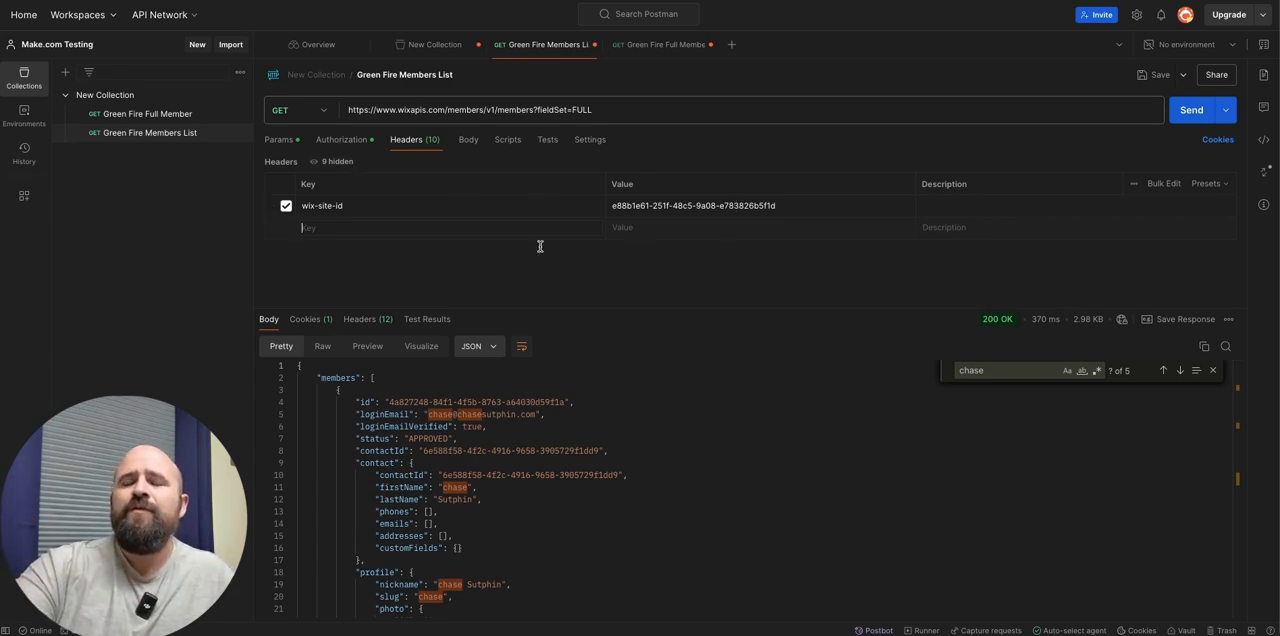
- Select the member's id in the Postman response and find the memberId value in Make's draftPost content
drag(389, 402, 560, 402)
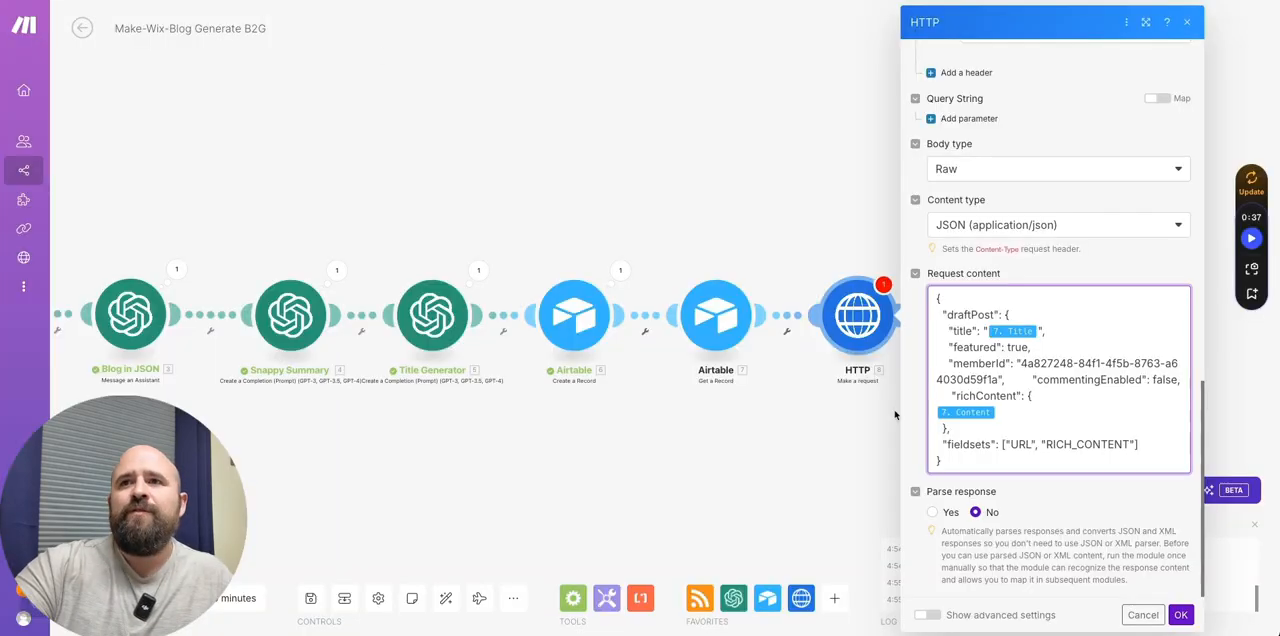
drag(1021, 365, 998, 382)
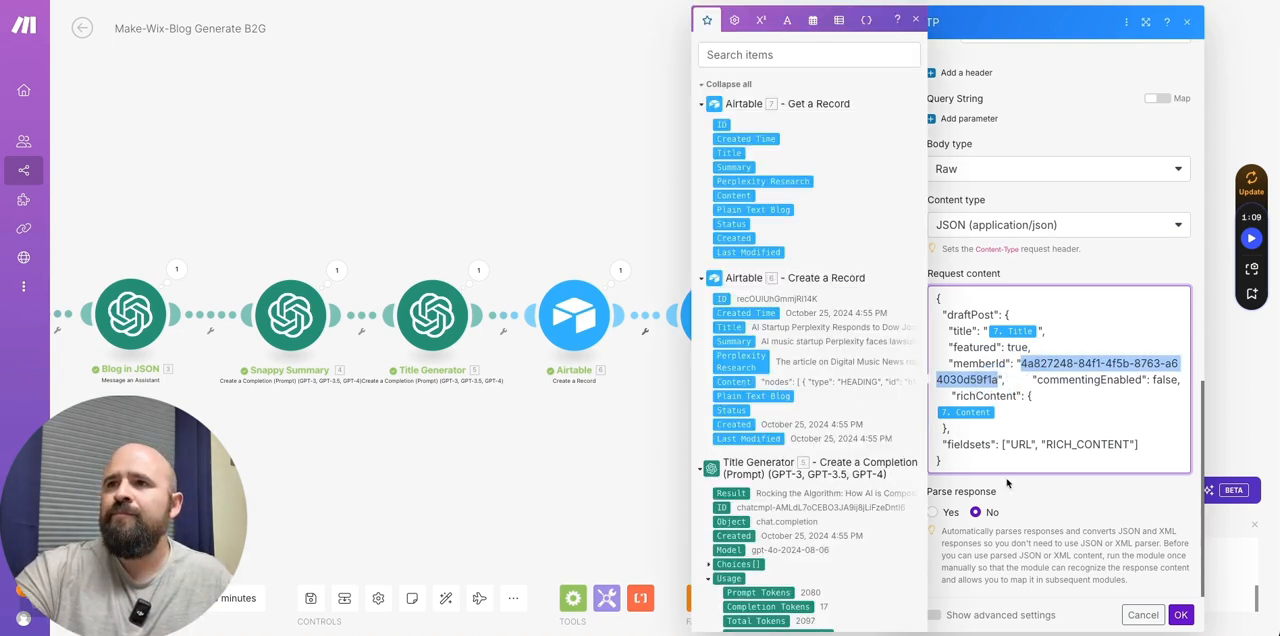
click(1007, 483)
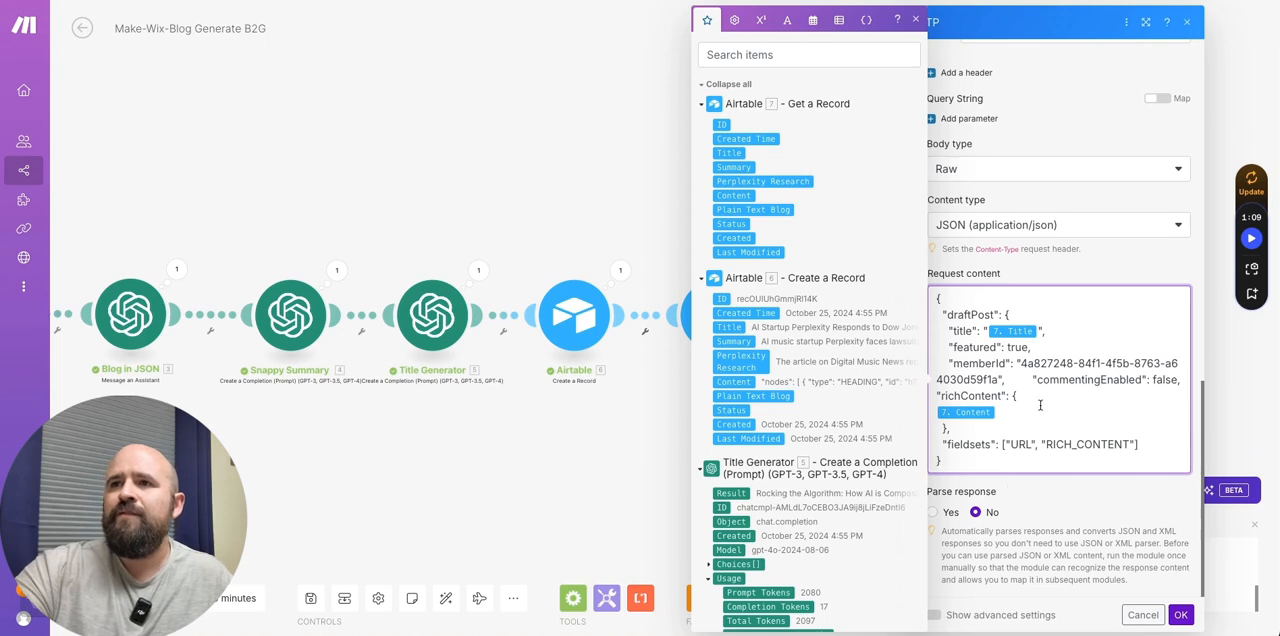
- Save the draft-posts HTTP request and recheck its URL, headers and JSON request content
click(1183, 615)
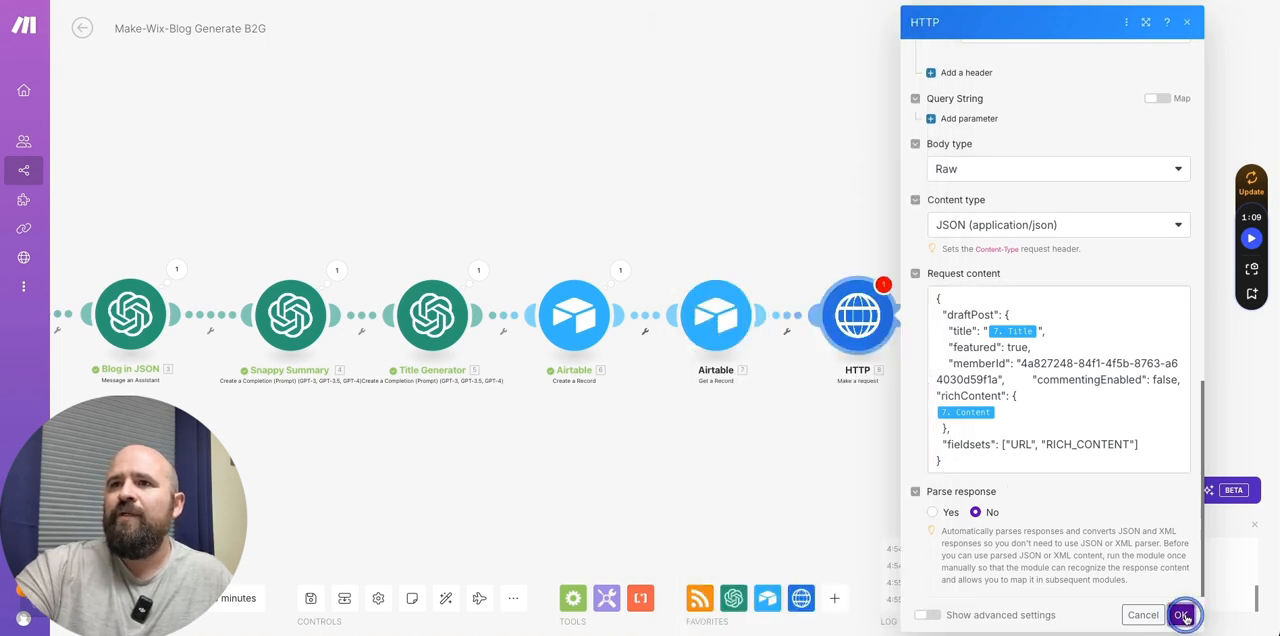
click(843, 316)
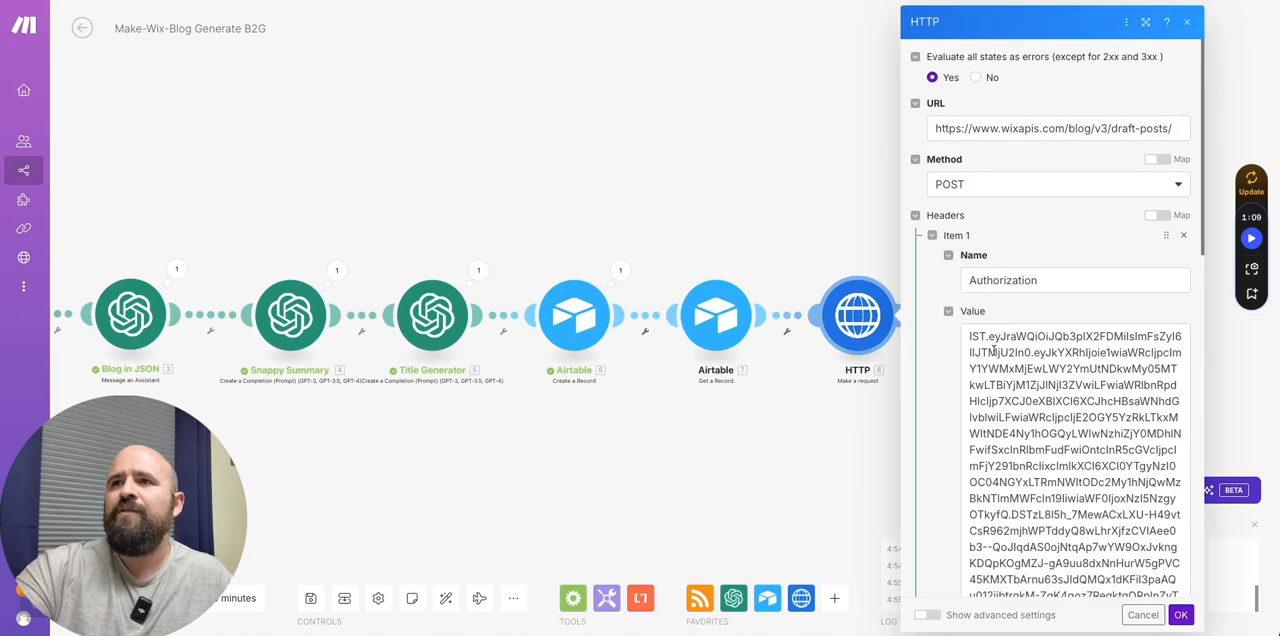
scroll(951, 354, down, 10)
scroll(951, 346, up, 1)
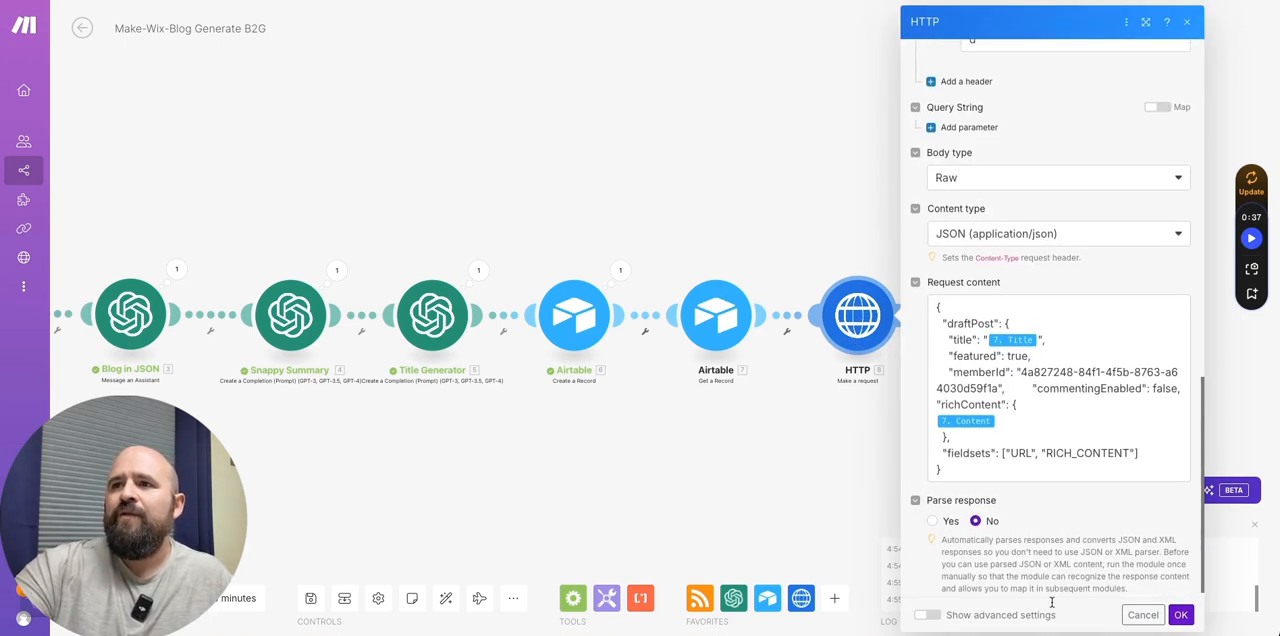
click(1181, 615)
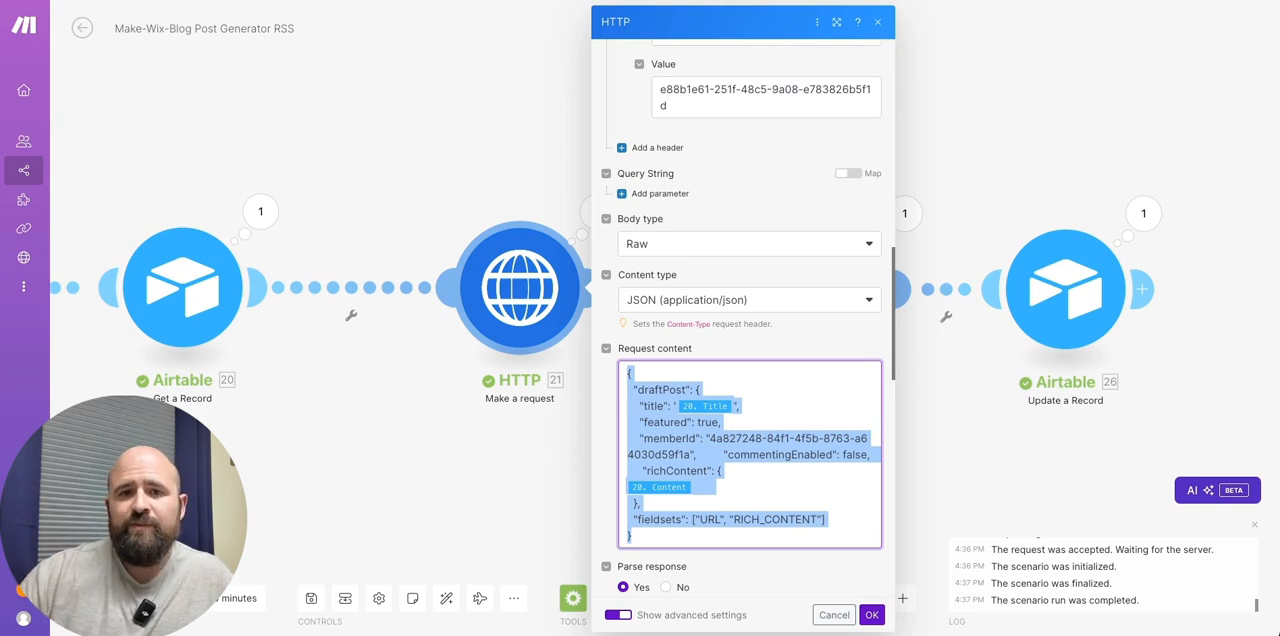
- Review the second HTTP module's publish URL, headers and request content in the Make-Wix-Blog Post Generator RSS scenario
click(996, 115)
click(826, 288)
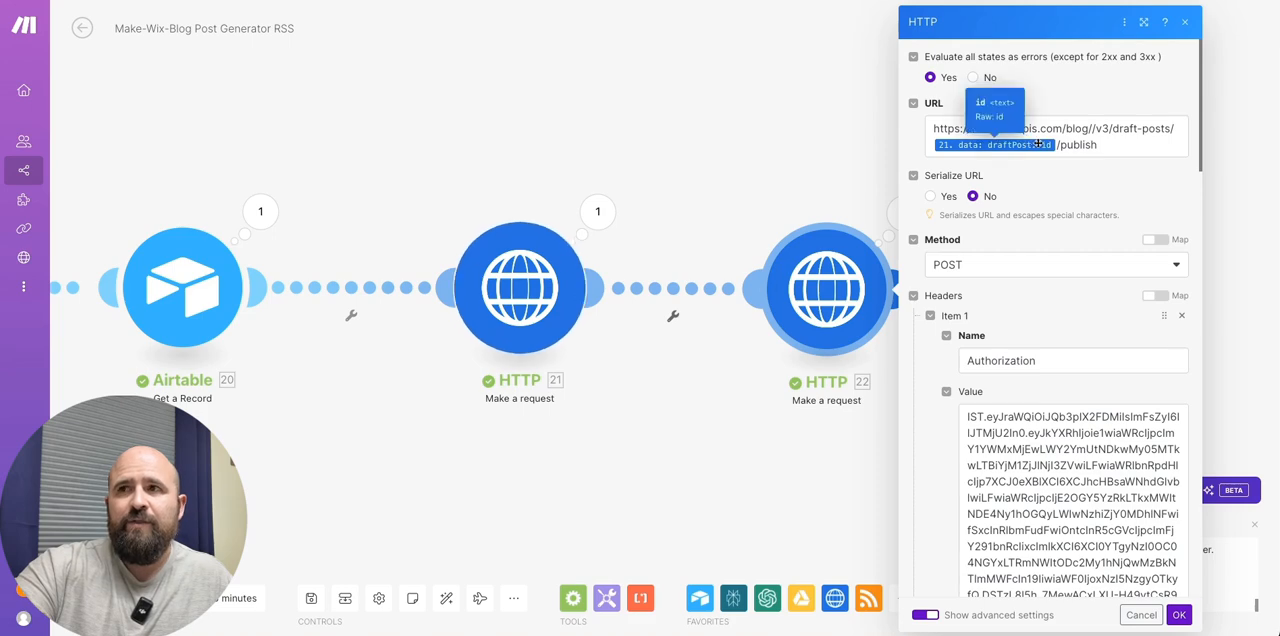
scroll(940, 455, down, 9)
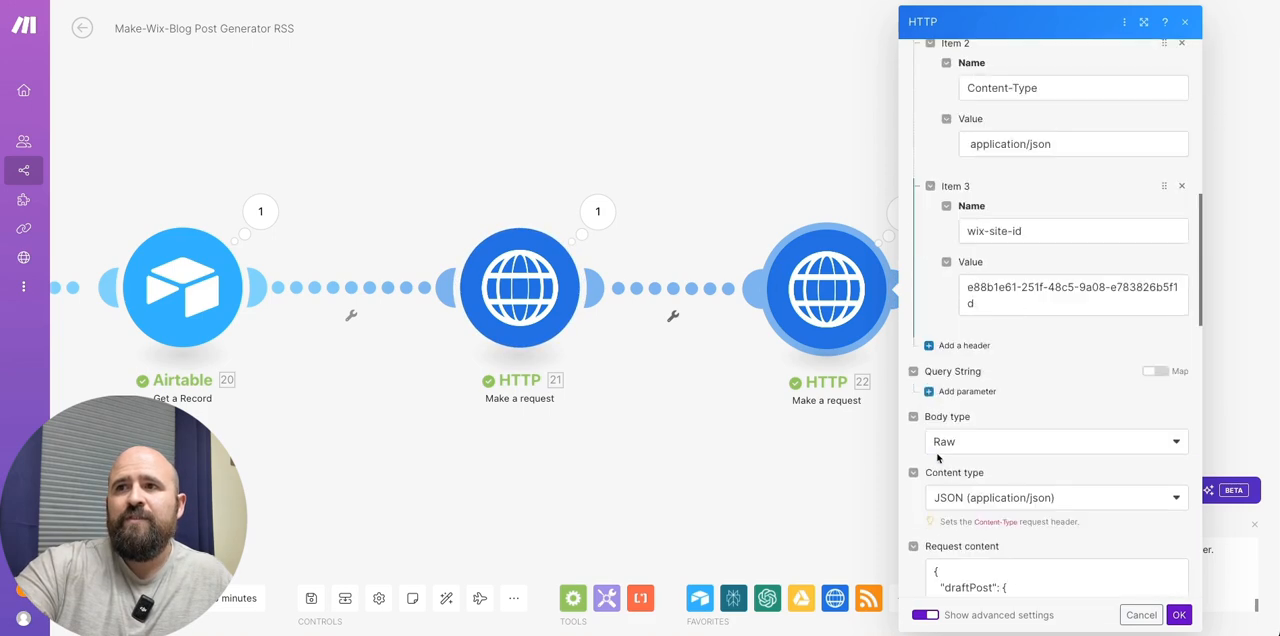
scroll(1055, 503, down, 1)
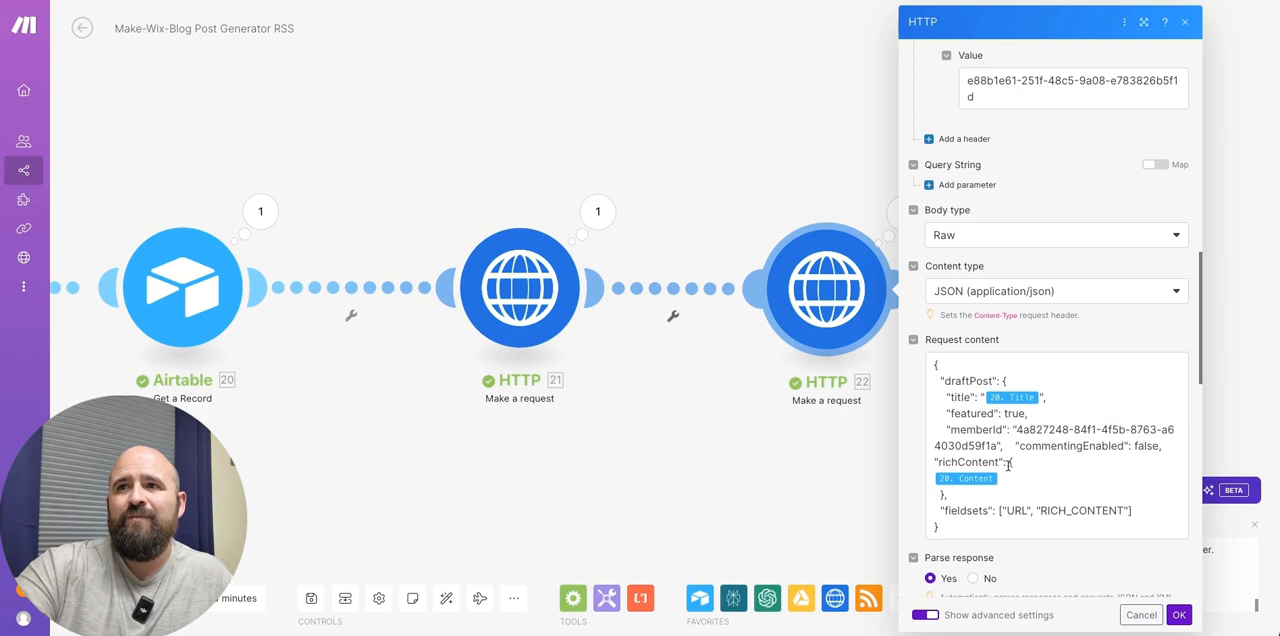
scroll(1002, 425, down, 3)
scroll(1002, 425, down, 1)
scroll(1002, 425, up, 4)
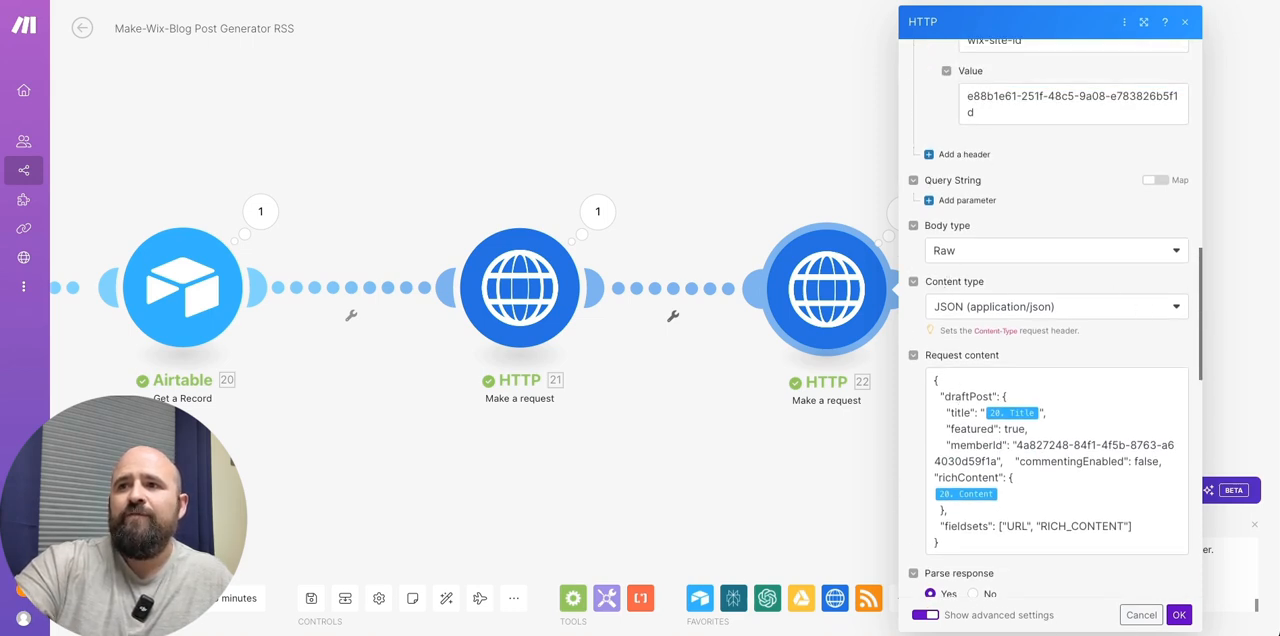
click(1180, 614)
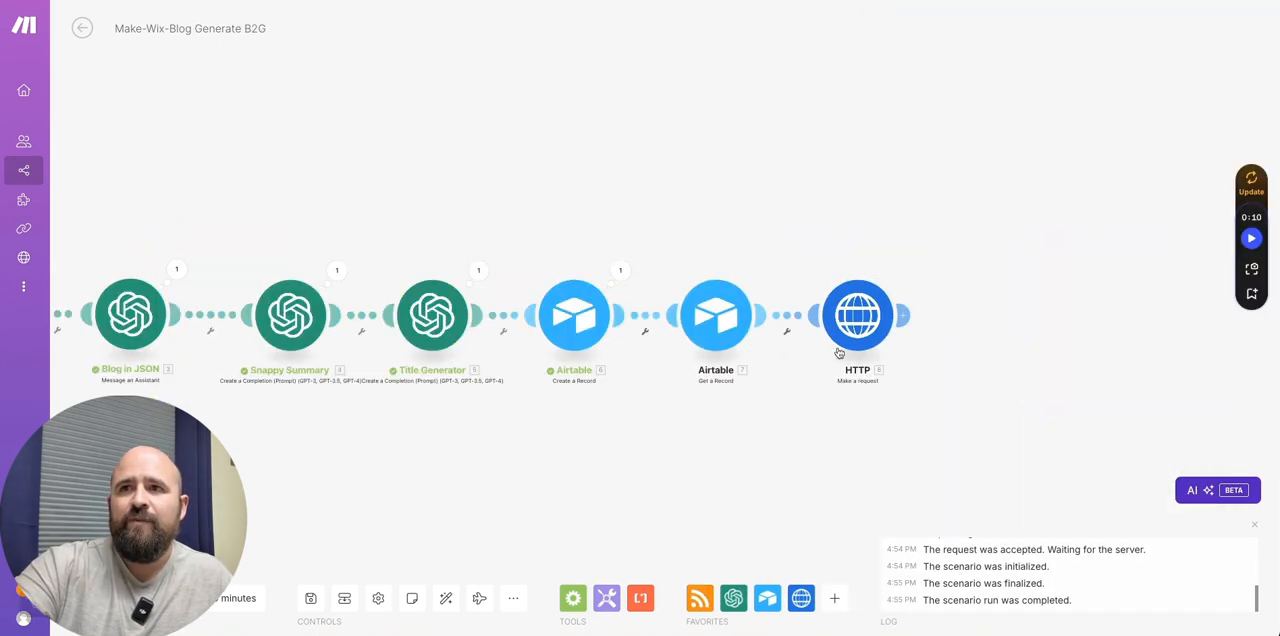
- In the Make-Wix-Blog Generate B2G scenario, clone the HTTP module, connect the copy after the original, and open its settings
right_click(862, 340)
click(888, 421)
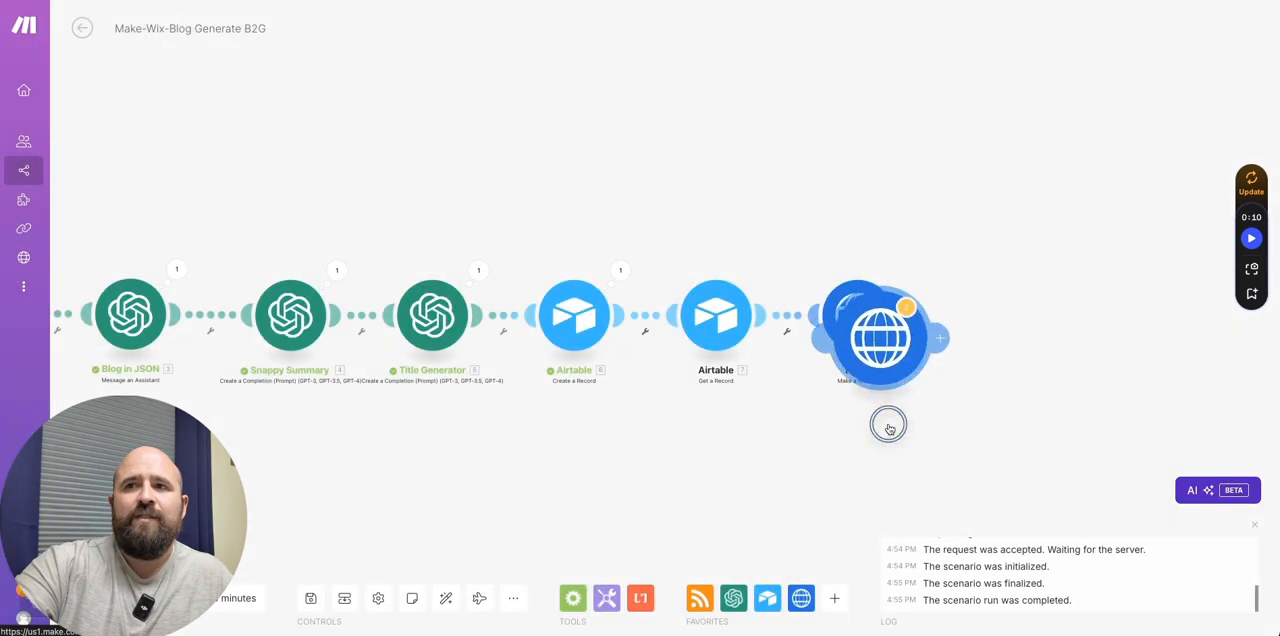
click(1000, 313)
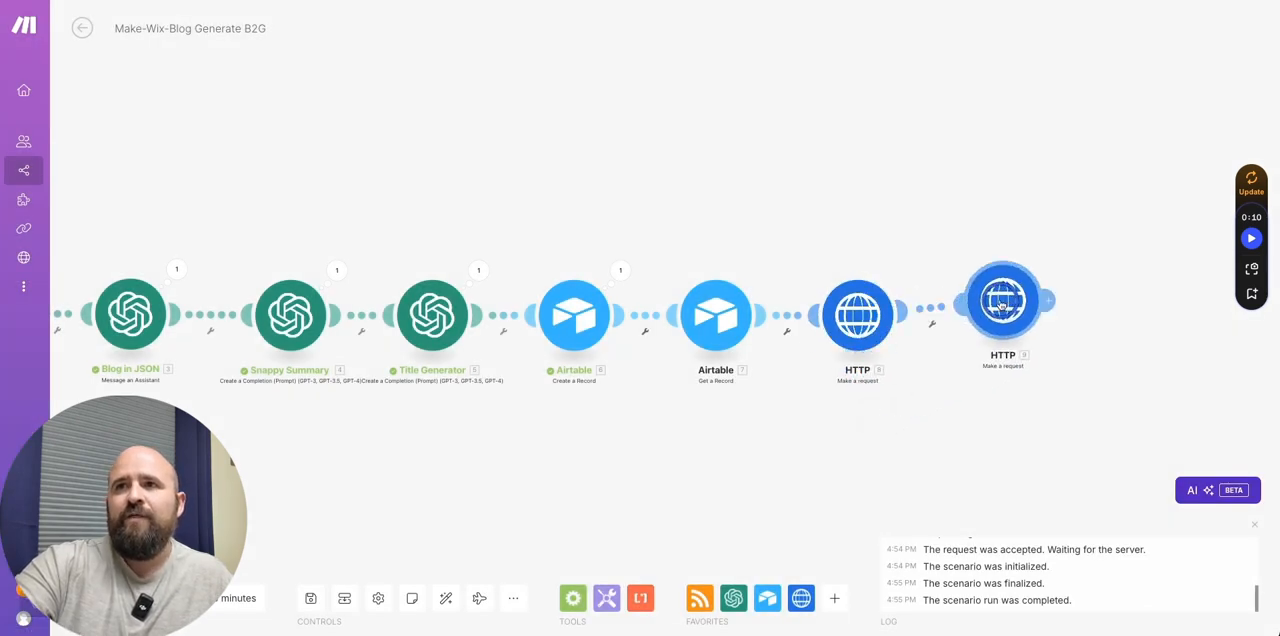
click(1005, 316)
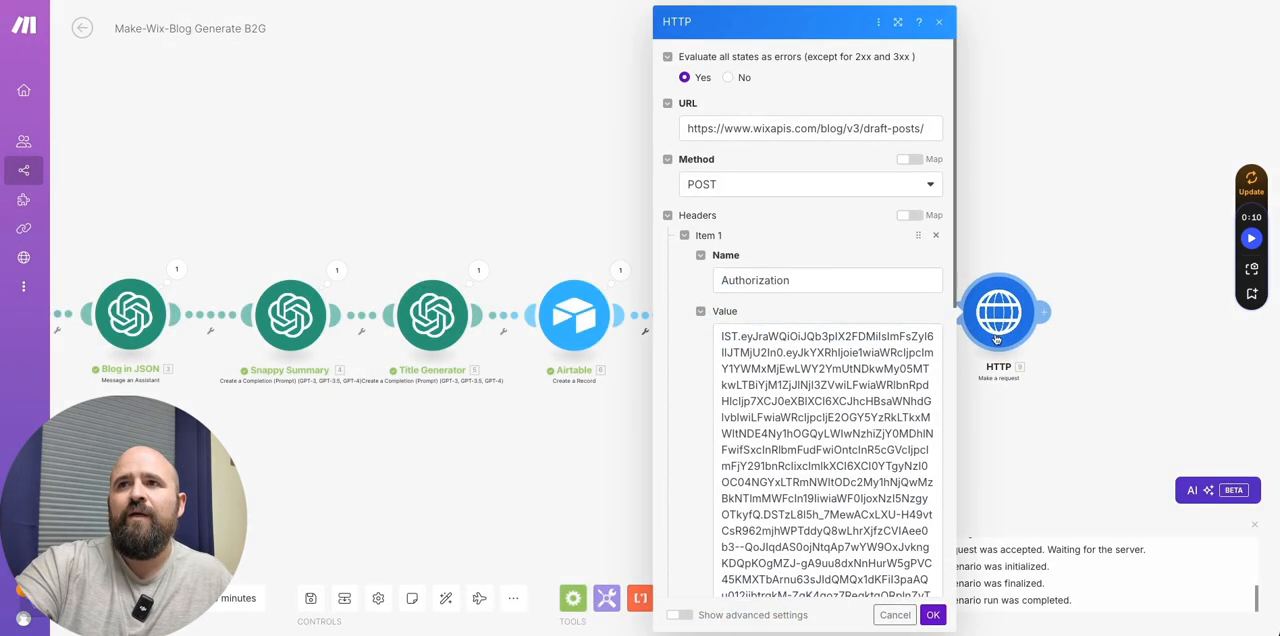
click(1049, 142)
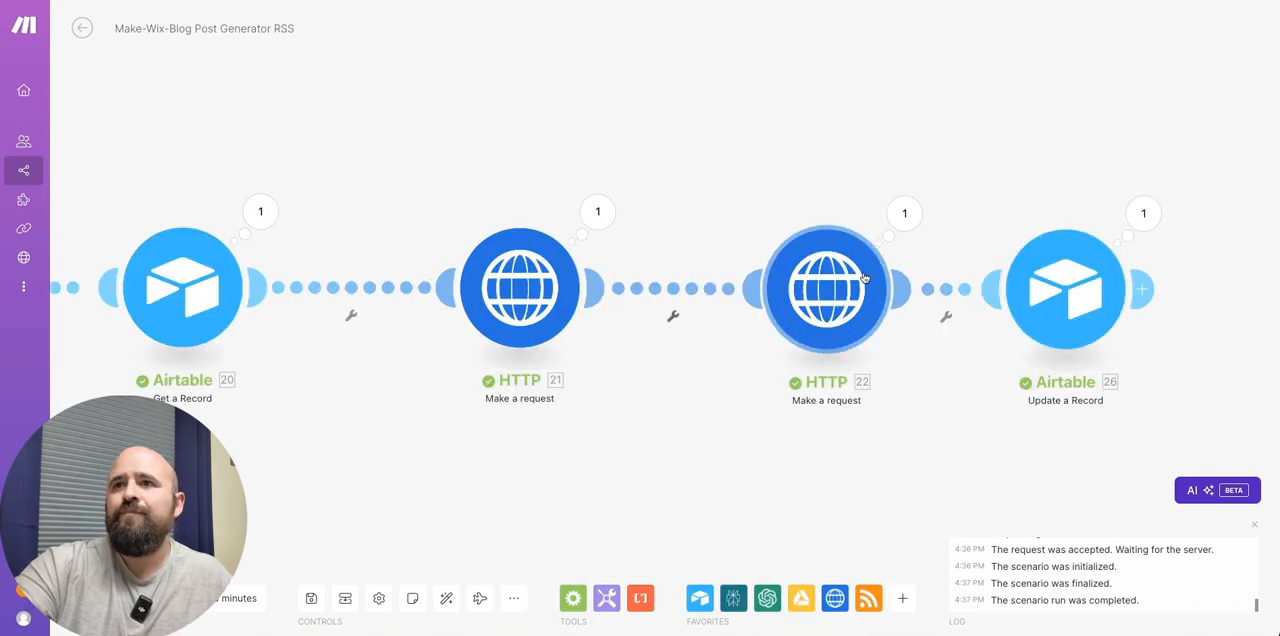
click(864, 277)
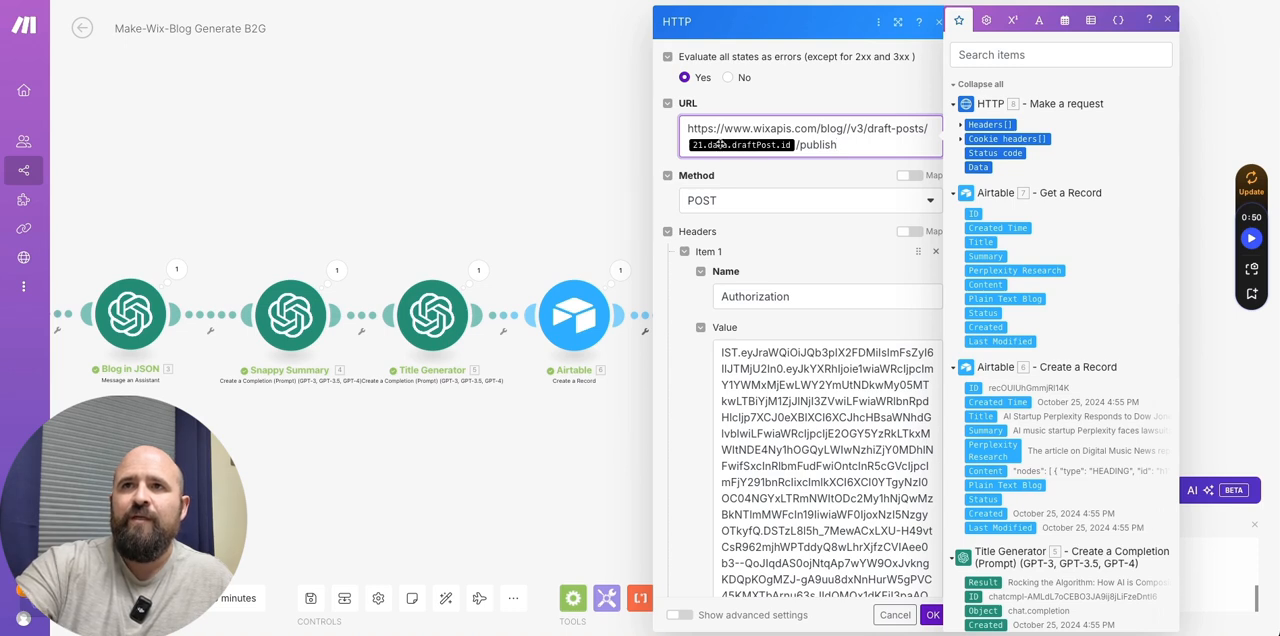
click(932, 614)
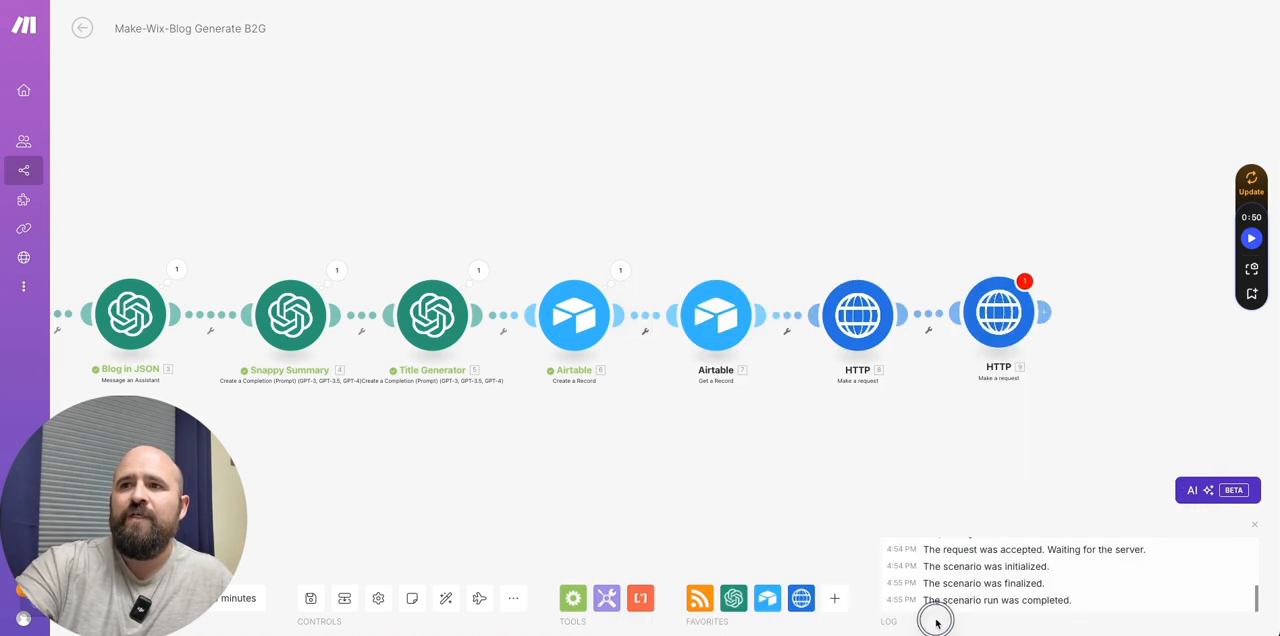
- Check the first HTTP module, then unlink the publish HTTP module from it and move the publish module aside
click(855, 314)
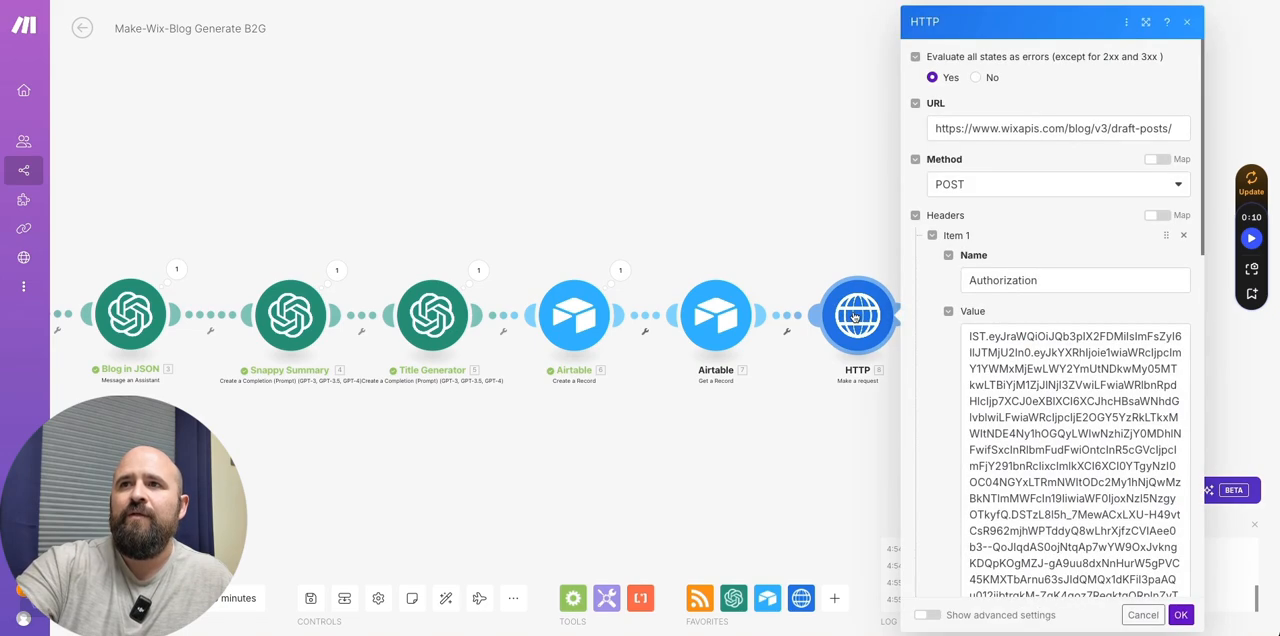
click(828, 212)
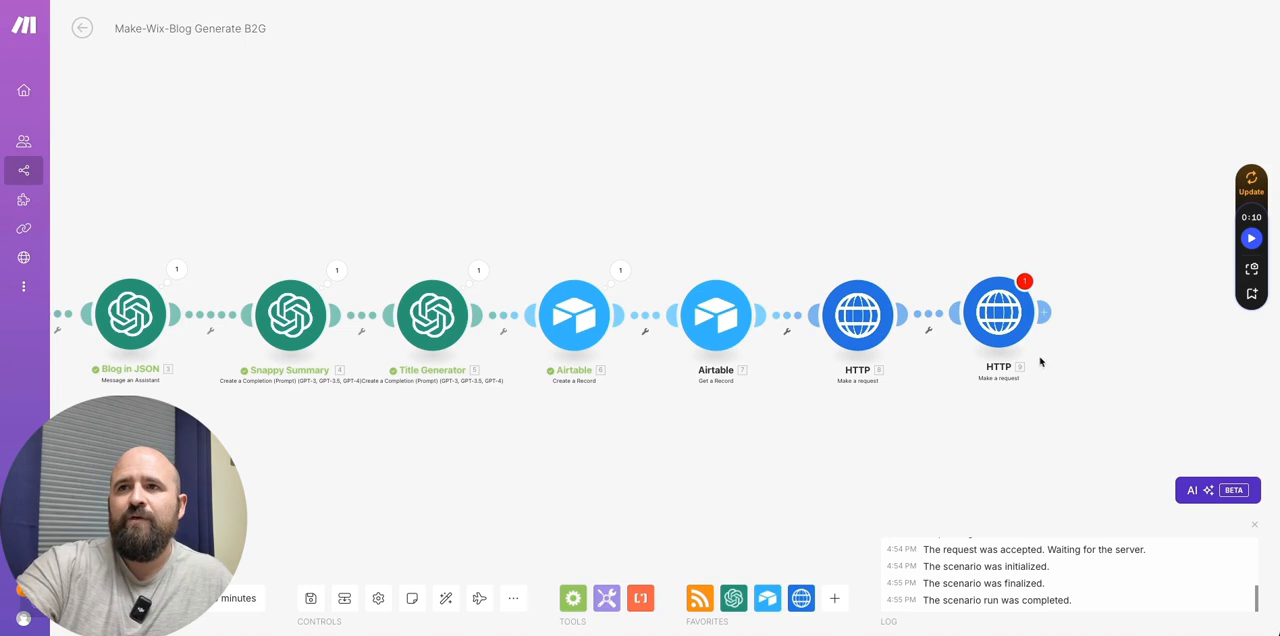
click(931, 329)
click(968, 351)
drag(998, 321, 1142, 269)
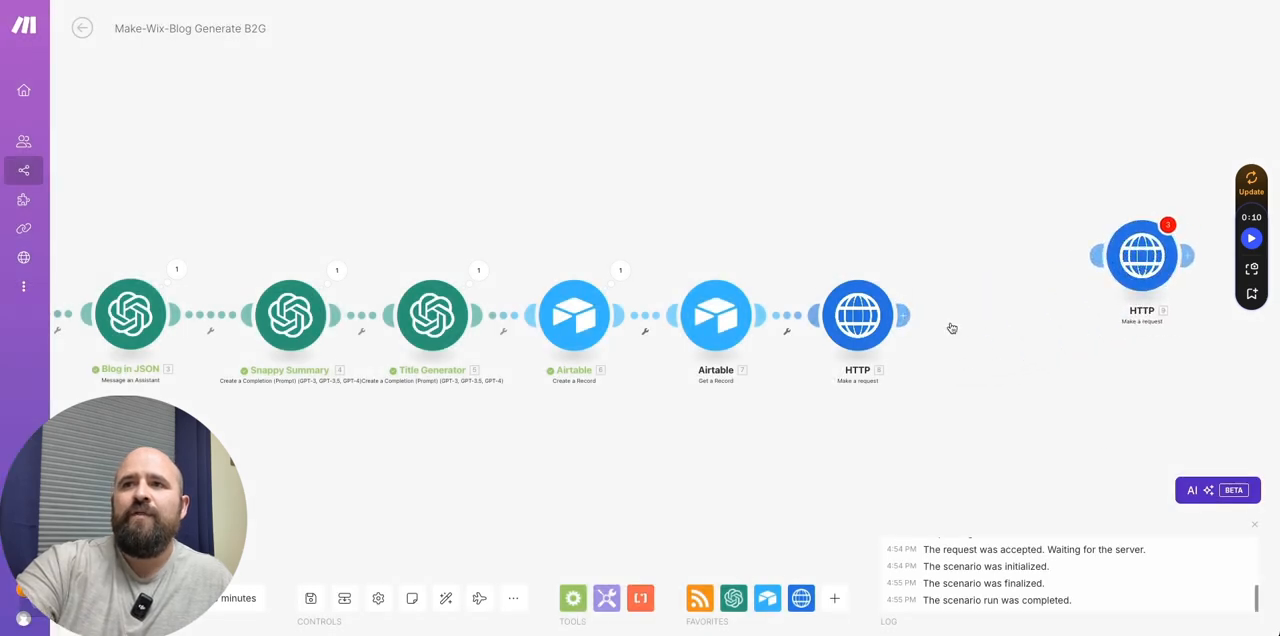
- Run the scenario without the publish module and expand the Data in the draft-posts request's output
drag(592, 449, 823, 396)
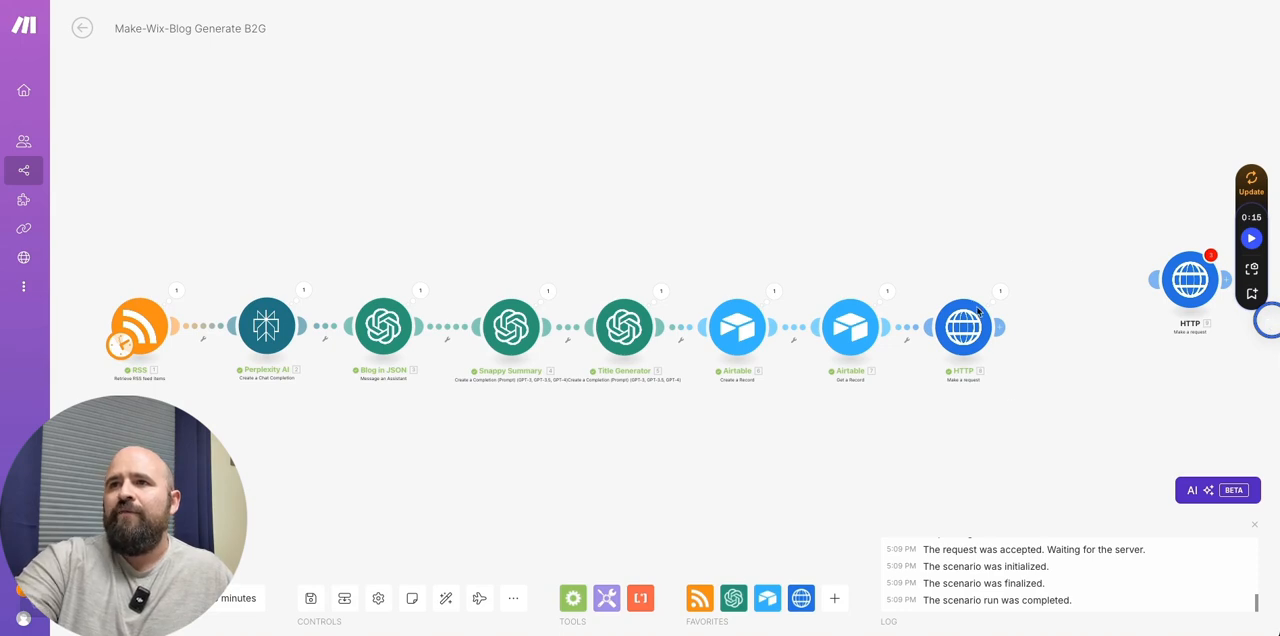
click(999, 292)
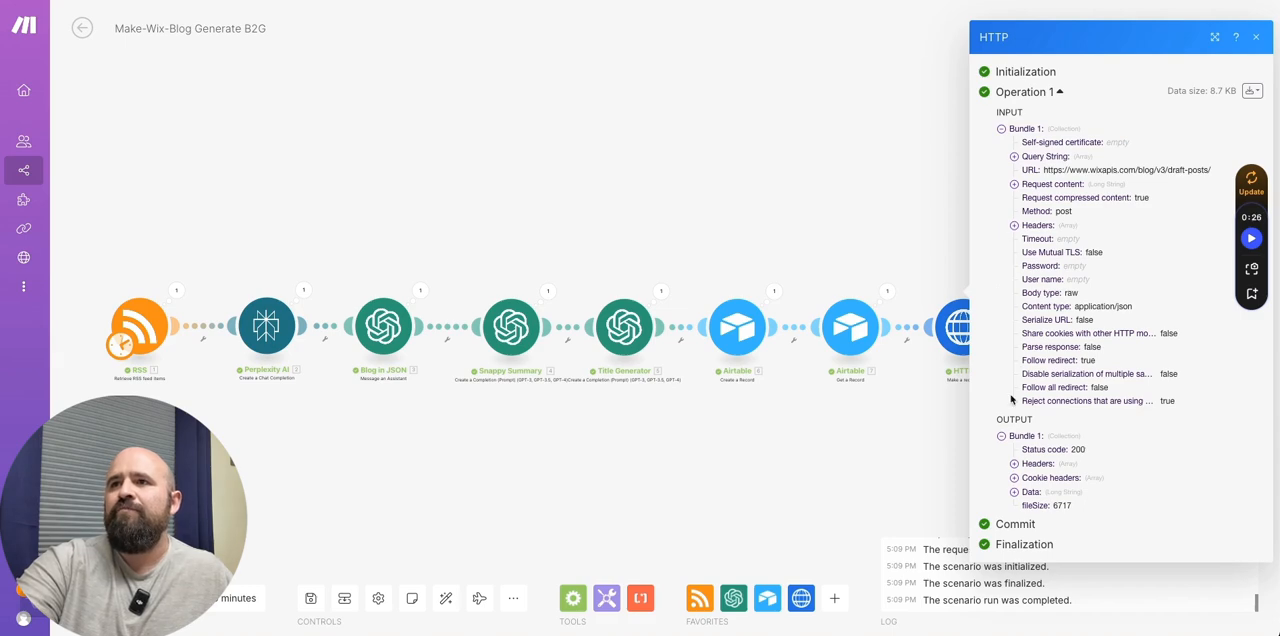
click(1015, 494)
scroll(1095, 445, down, 10)
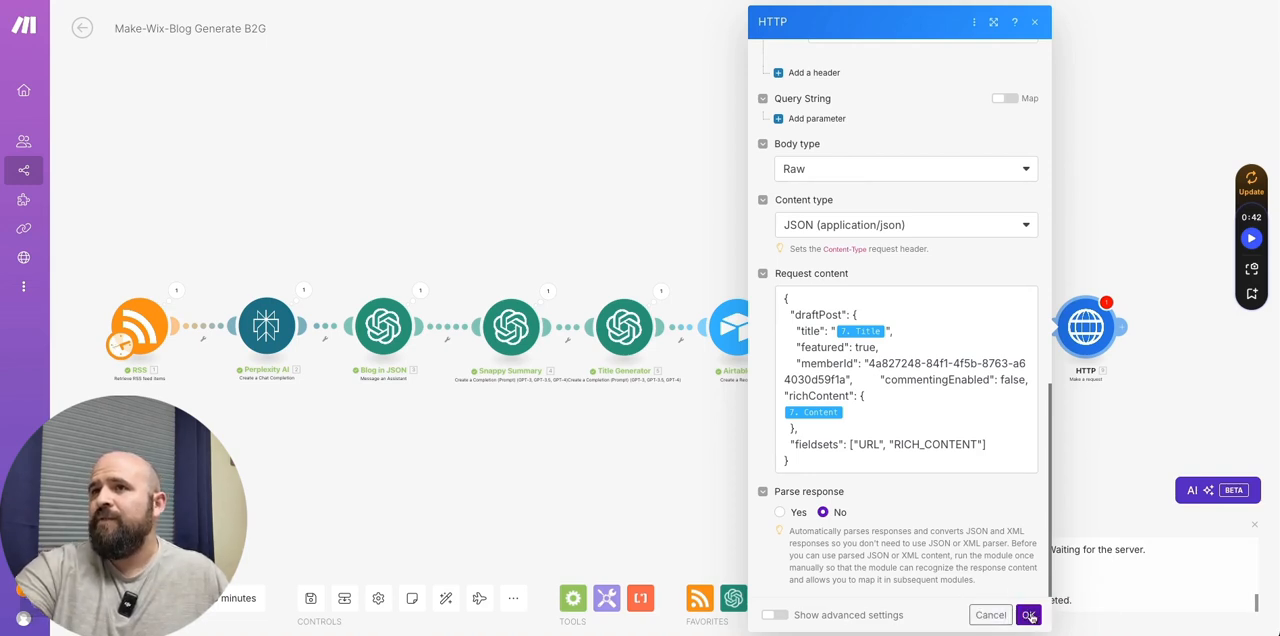
- Try to map the first HTTP module's Data output into the publish module's URL
scroll(900, 300, up, 10)
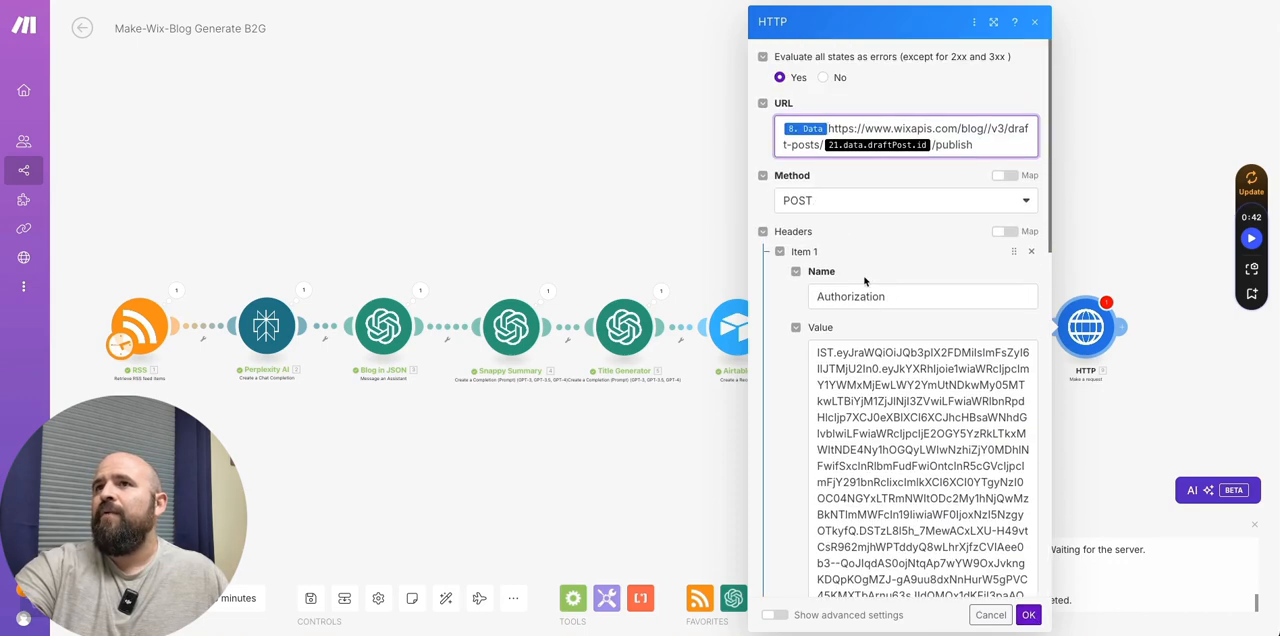
click(826, 129)
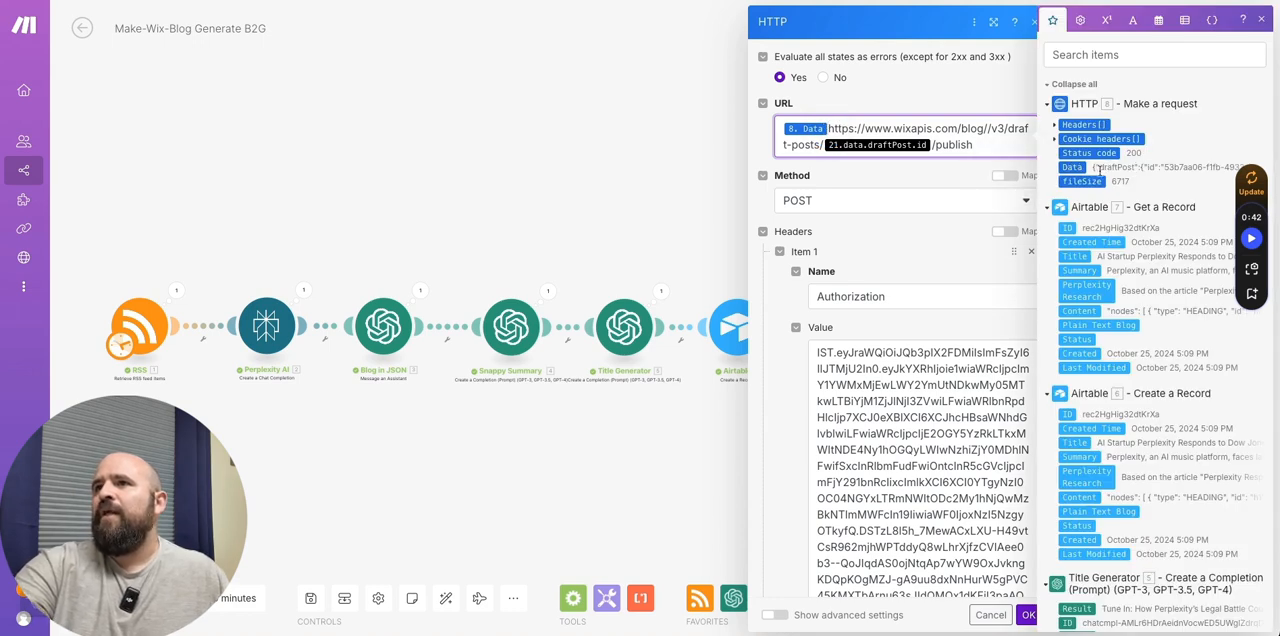
click(733, 128)
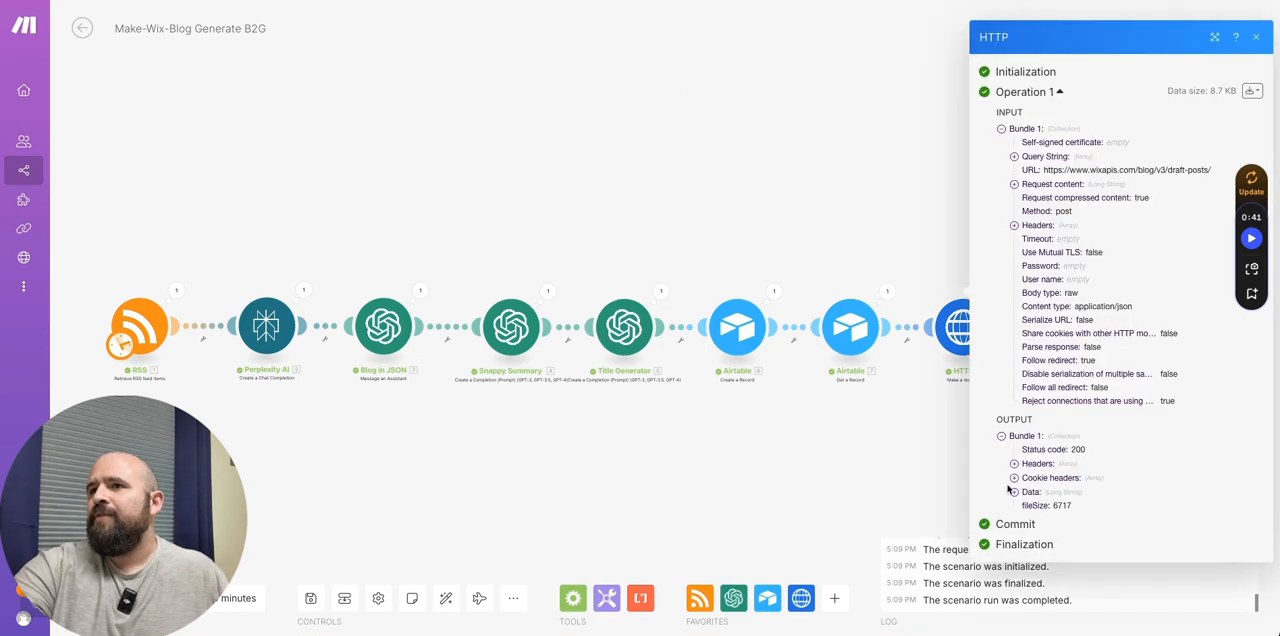
- Examine the draftPost id, status and URL in the Data output of the first HTTP module
click(1013, 492)
scroll(1030, 485, down, 3)
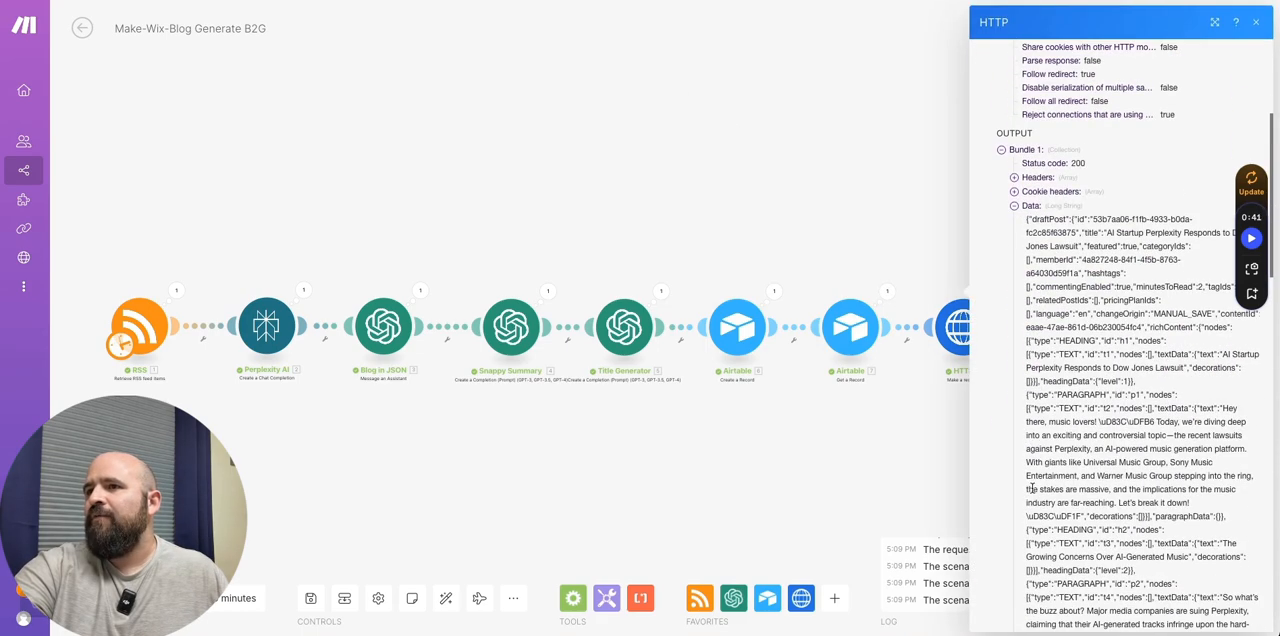
scroll(1035, 484, down, 15)
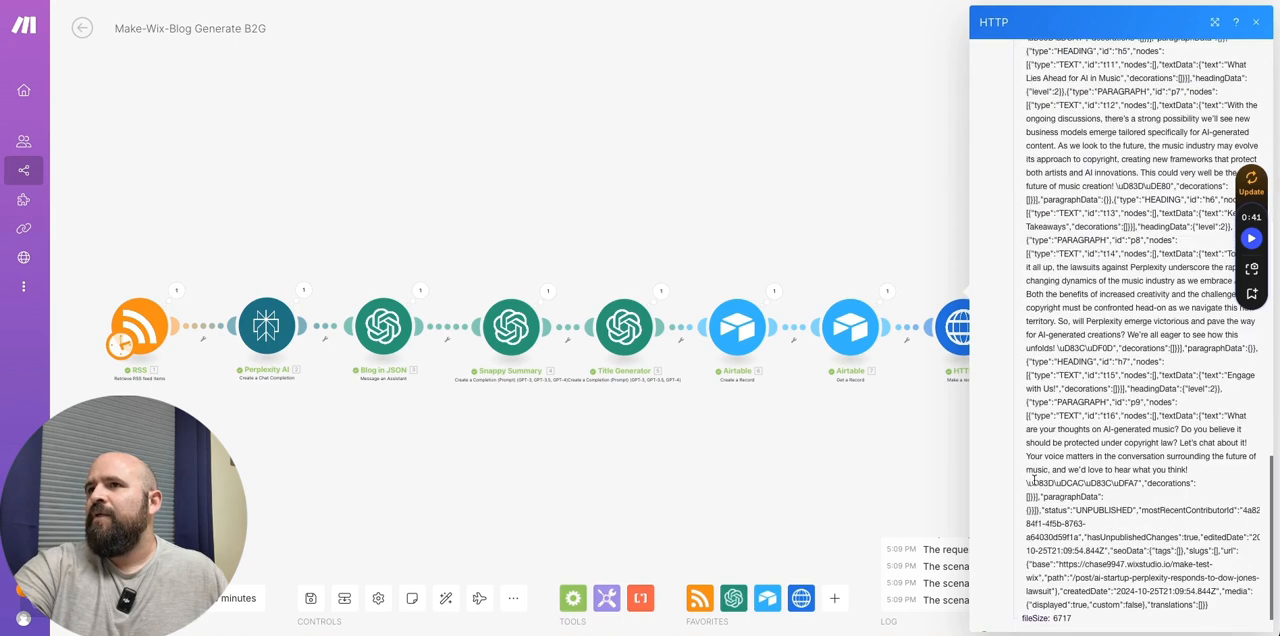
scroll(1034, 481, down, 1)
scroll(1035, 480, up, 15)
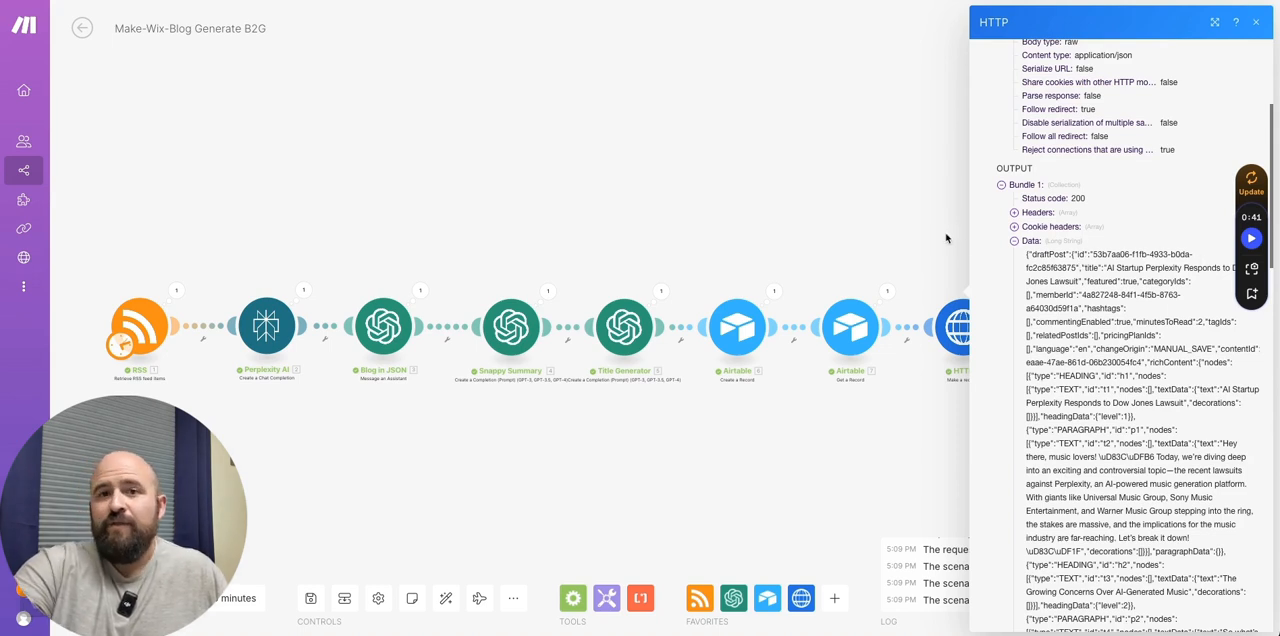
click(820, 192)
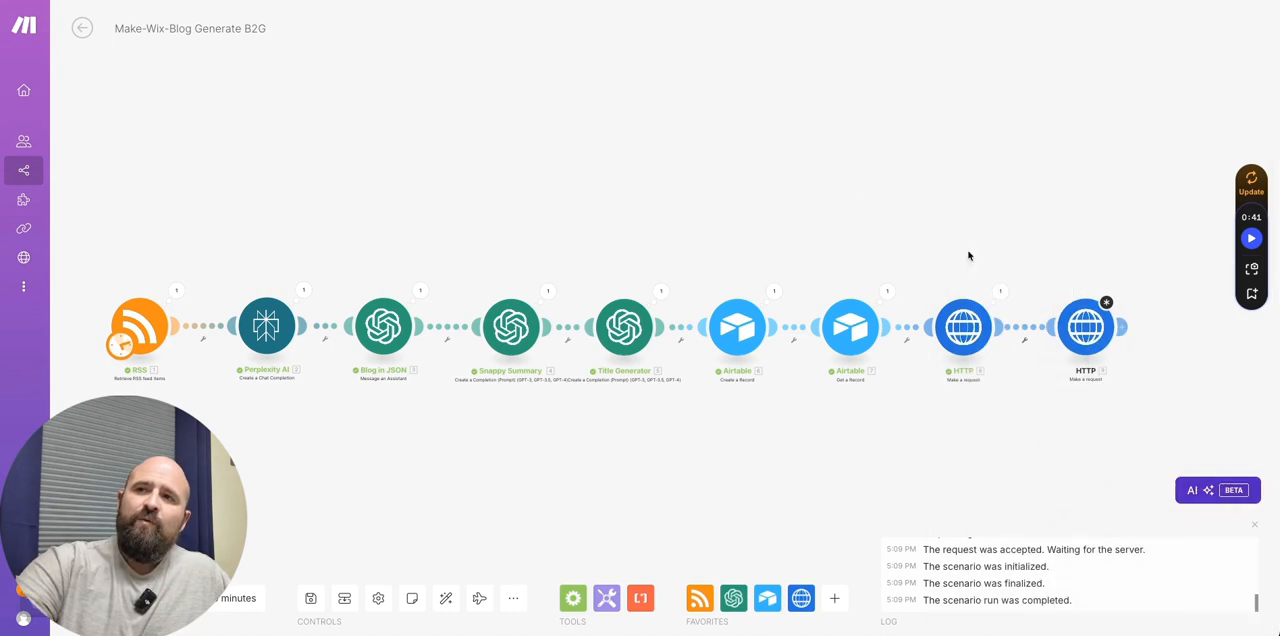
- Set Parse response to Yes in the first HTTP module and save its settings
click(965, 327)
scroll(1010, 440, down, 10)
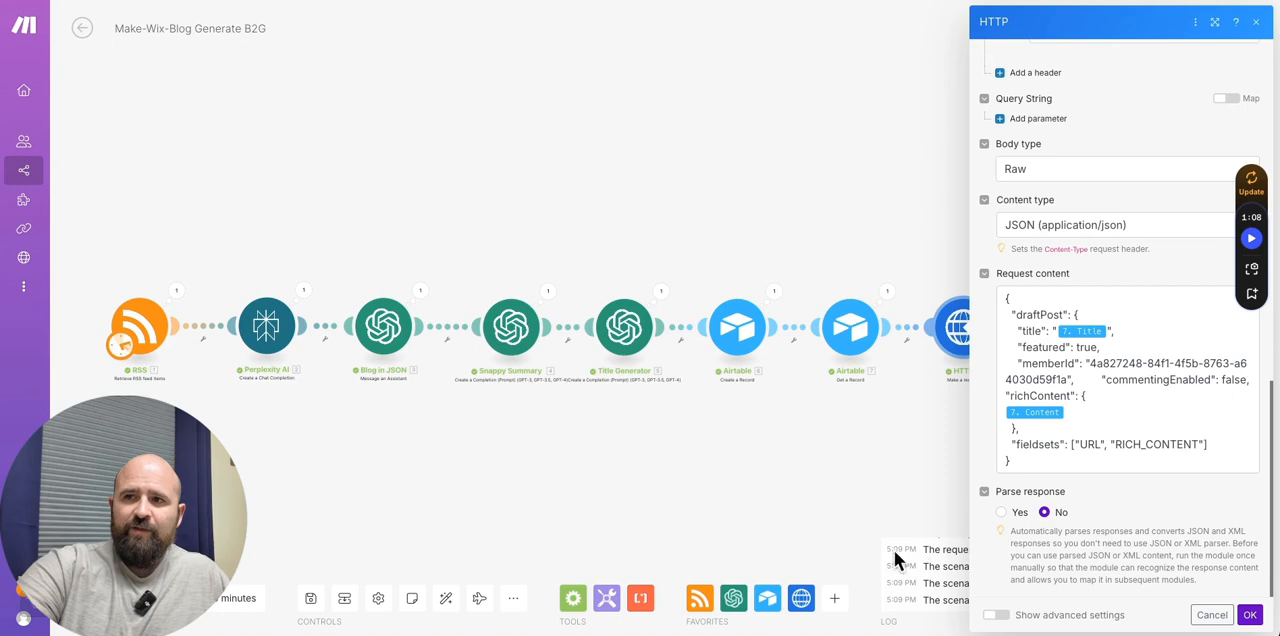
click(1001, 512)
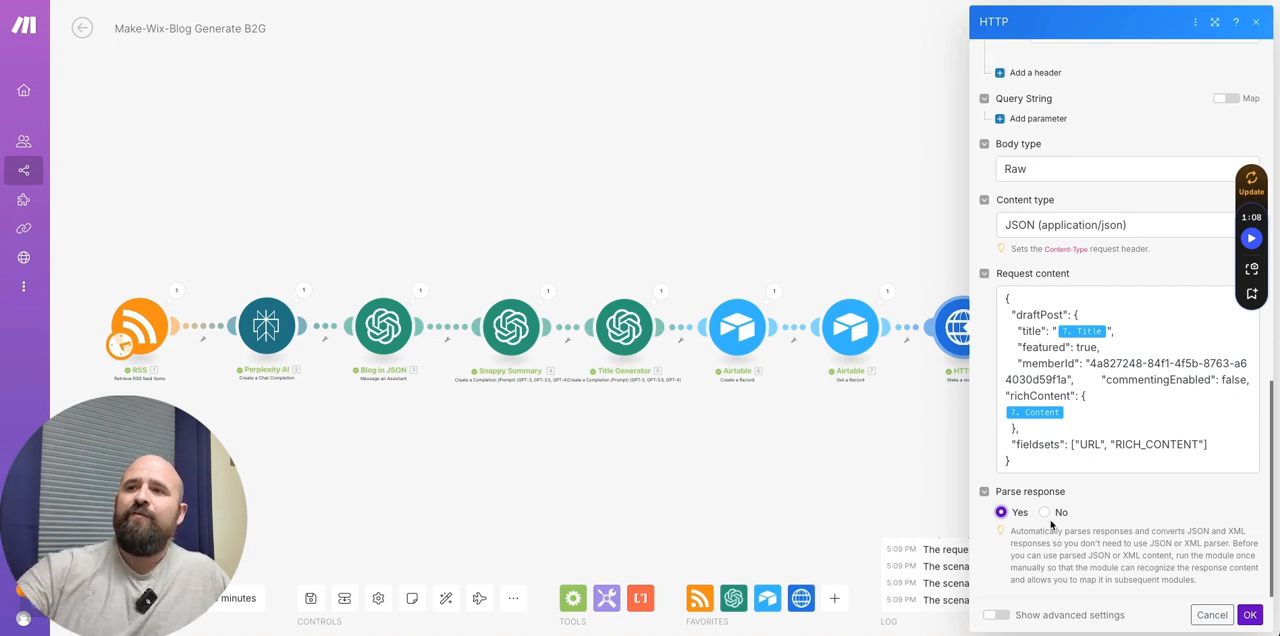
click(1250, 615)
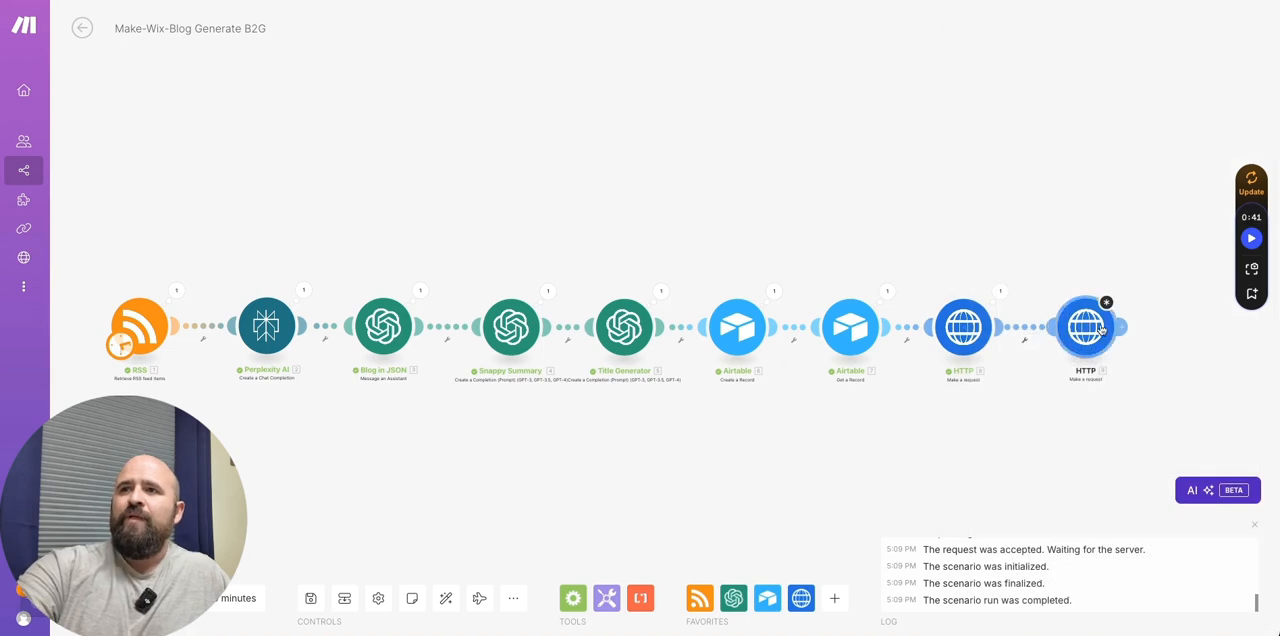
- Unlink the publish HTTP module again and rerun the scenario up to the draft-posts request
click(1036, 341)
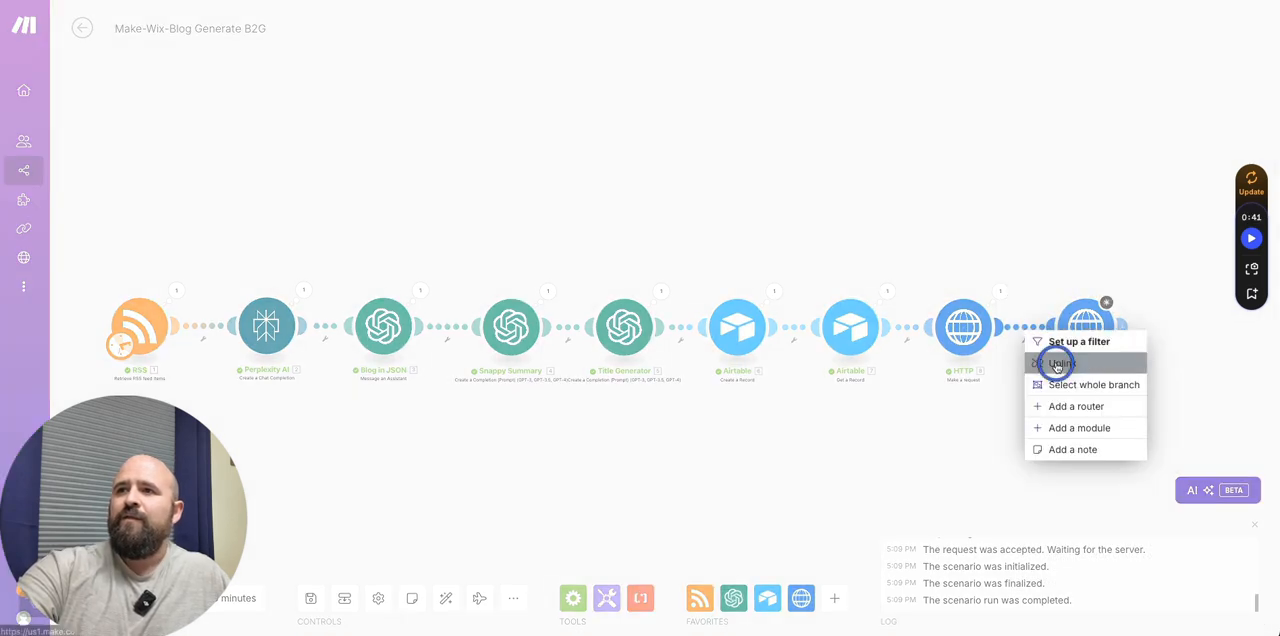
click(1045, 363)
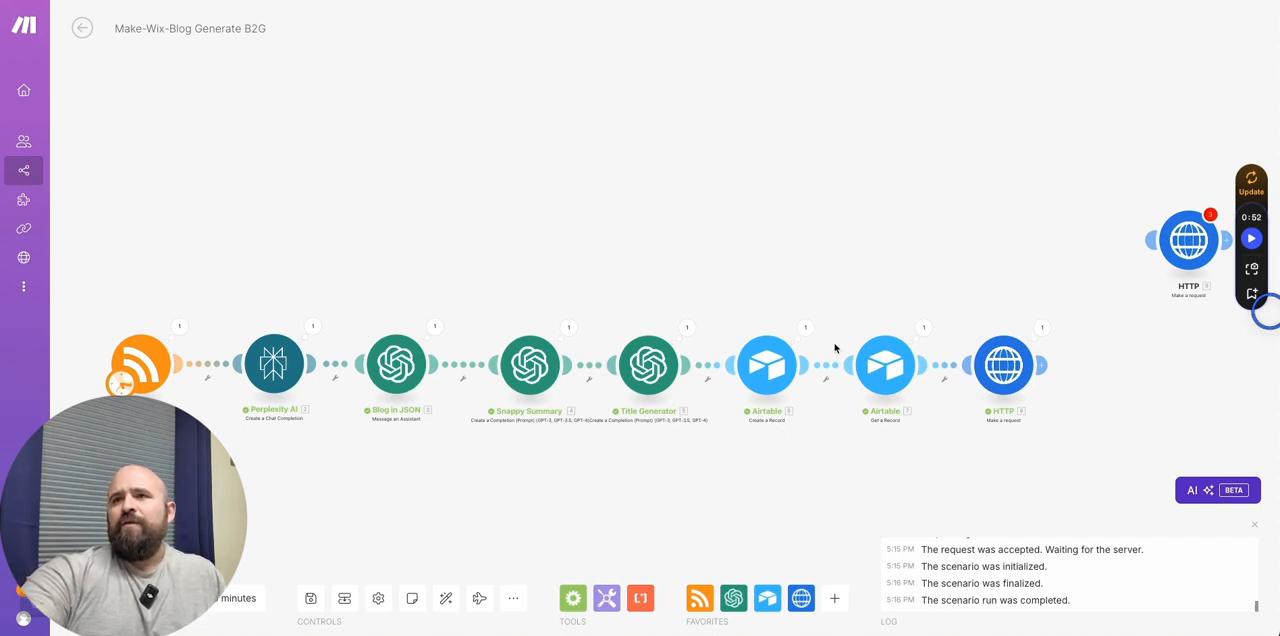
- Examine the parsed draftPost fields under Data in the first HTTP module's latest output
click(1043, 328)
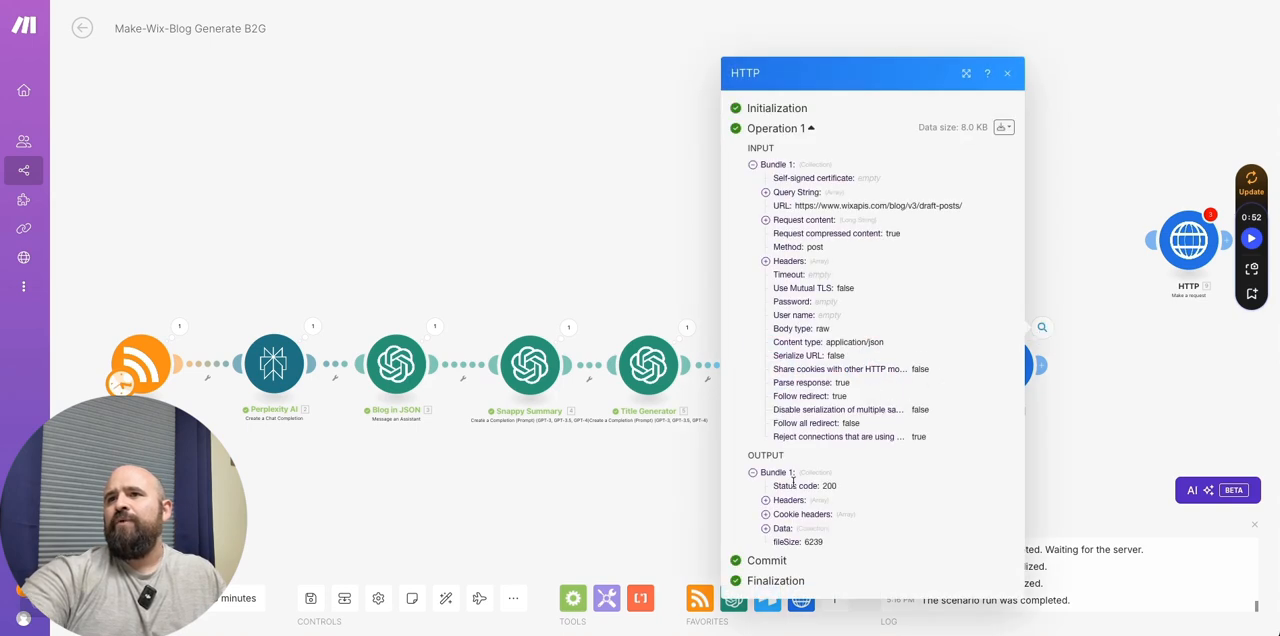
click(765, 528)
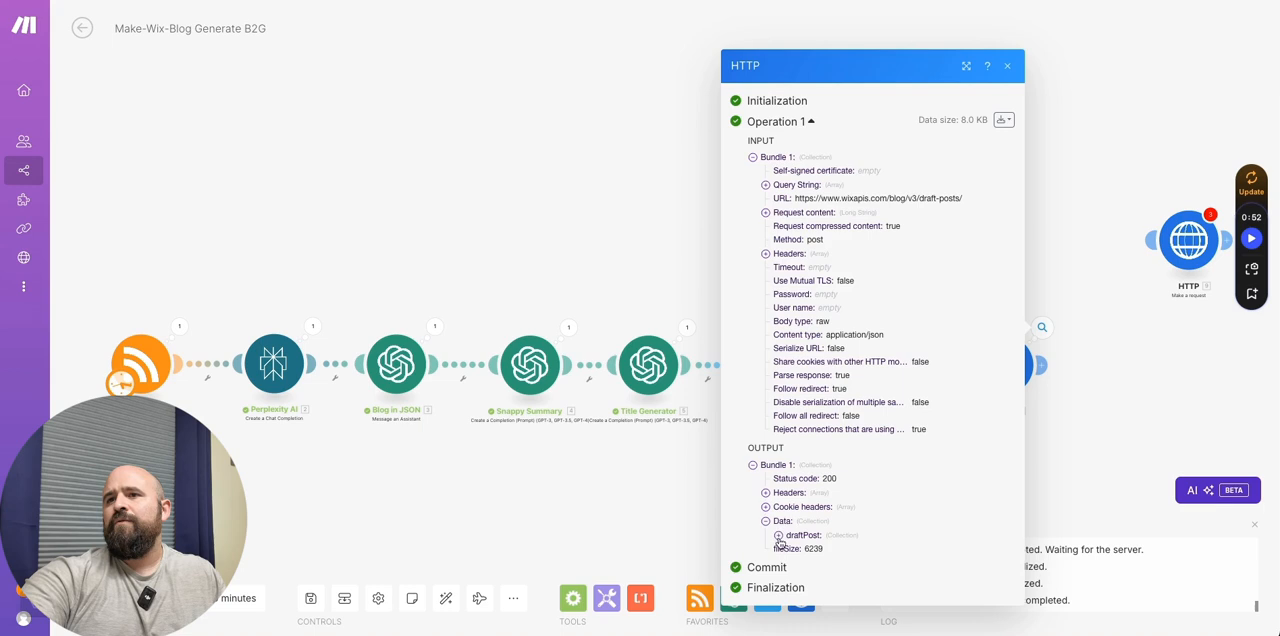
click(778, 535)
scroll(810, 400, down, 5)
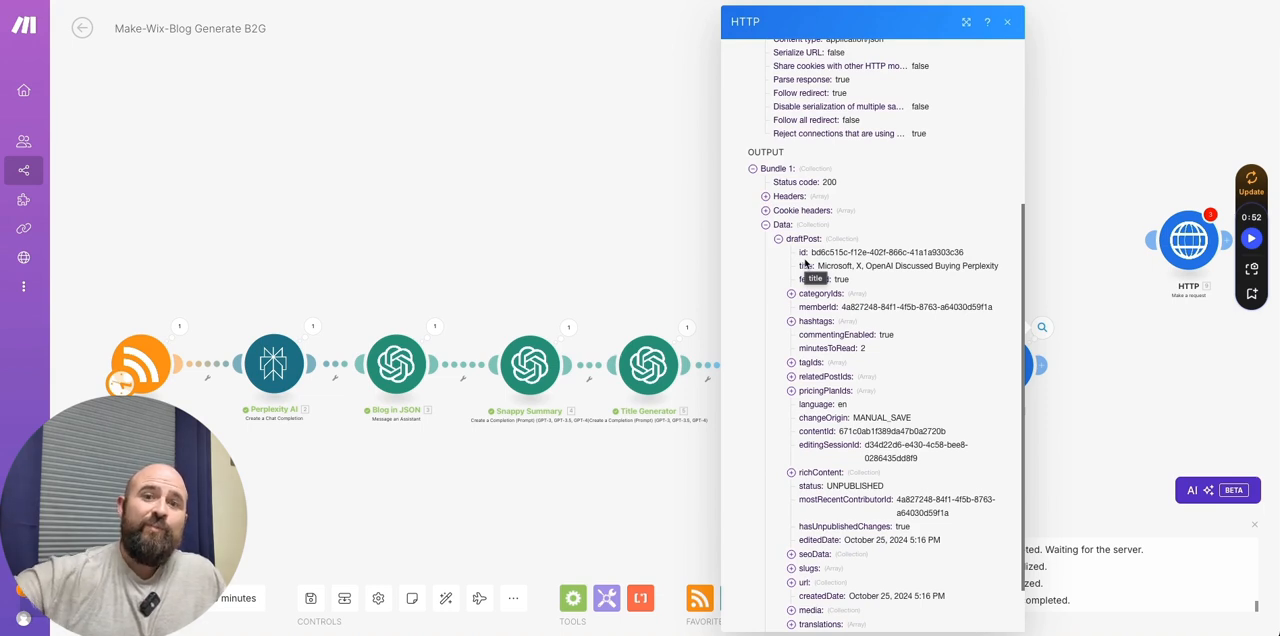
click(1148, 379)
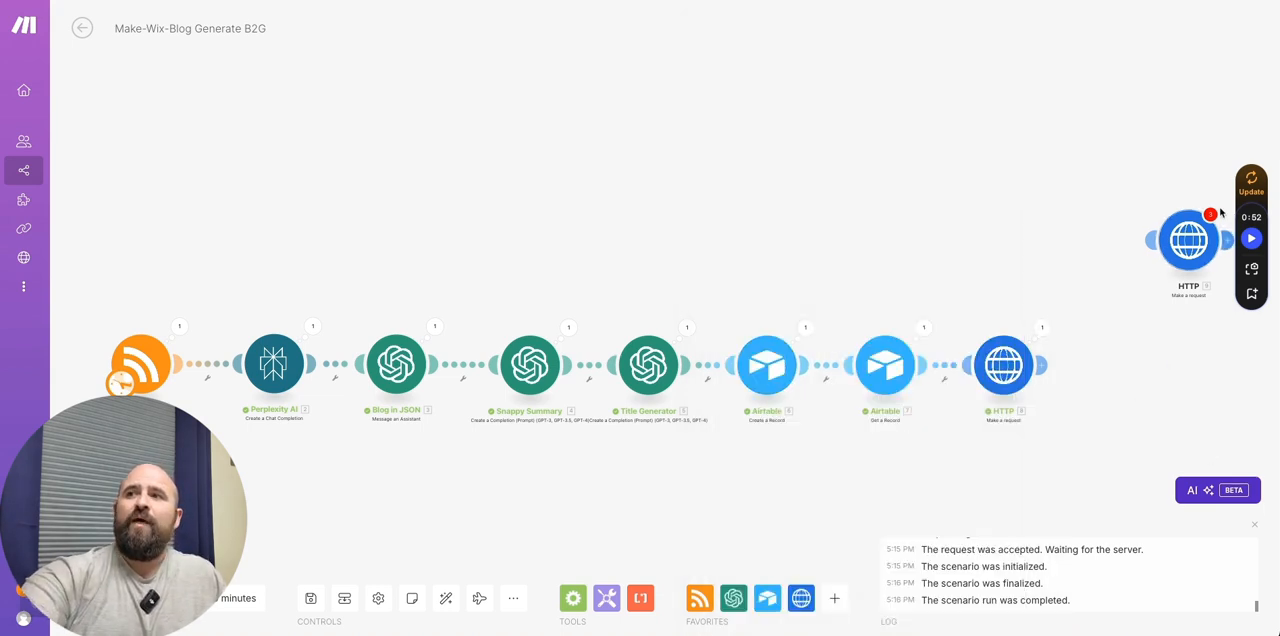
- Link the publish HTTP module back to the end of the scenario and open its settings
drag(1196, 232, 1110, 372)
click(1110, 372)
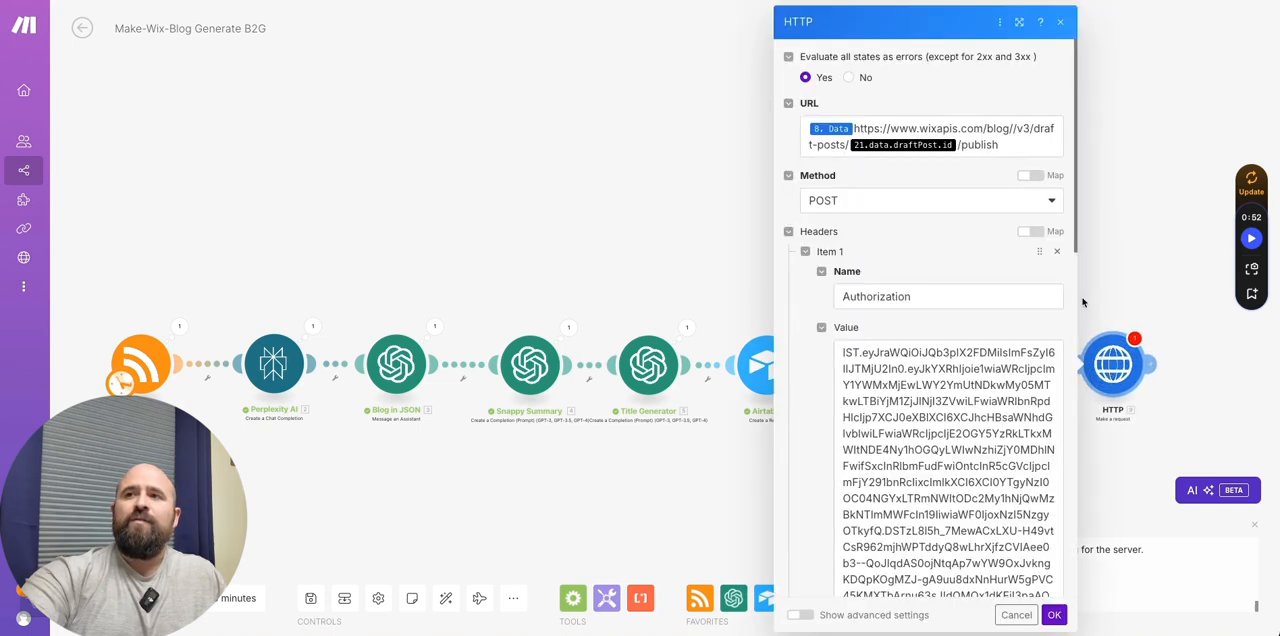
click(855, 140)
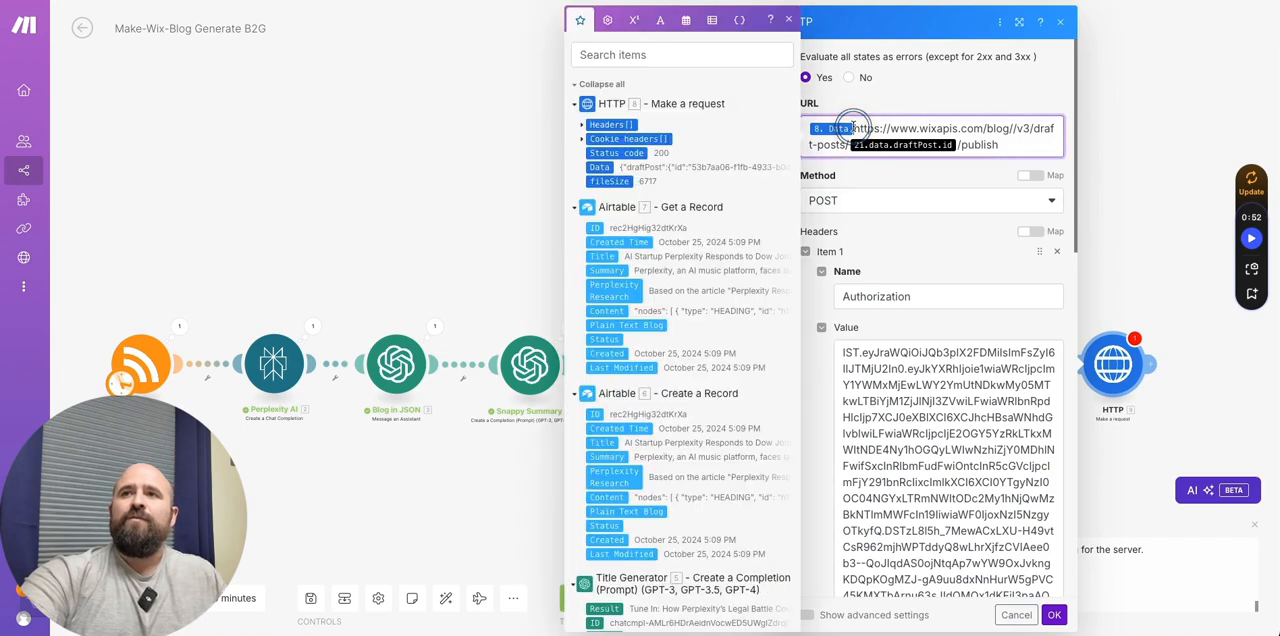
key(BackSpace)
click(918, 145)
key(BackSpace)
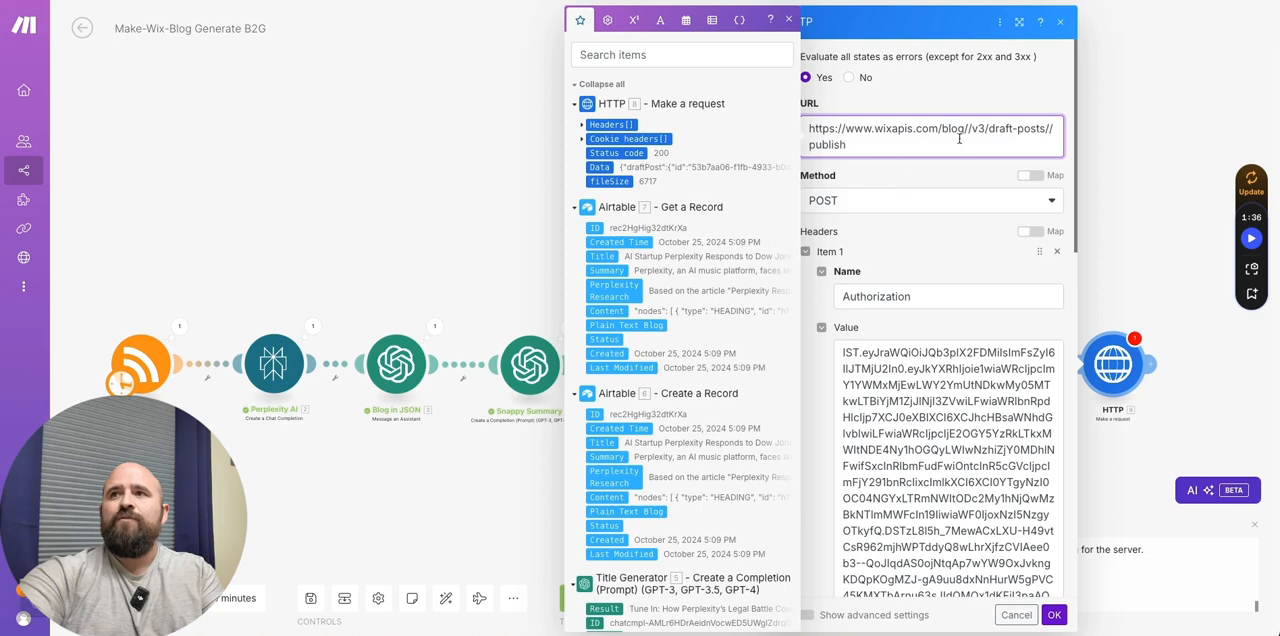
click(600, 167)
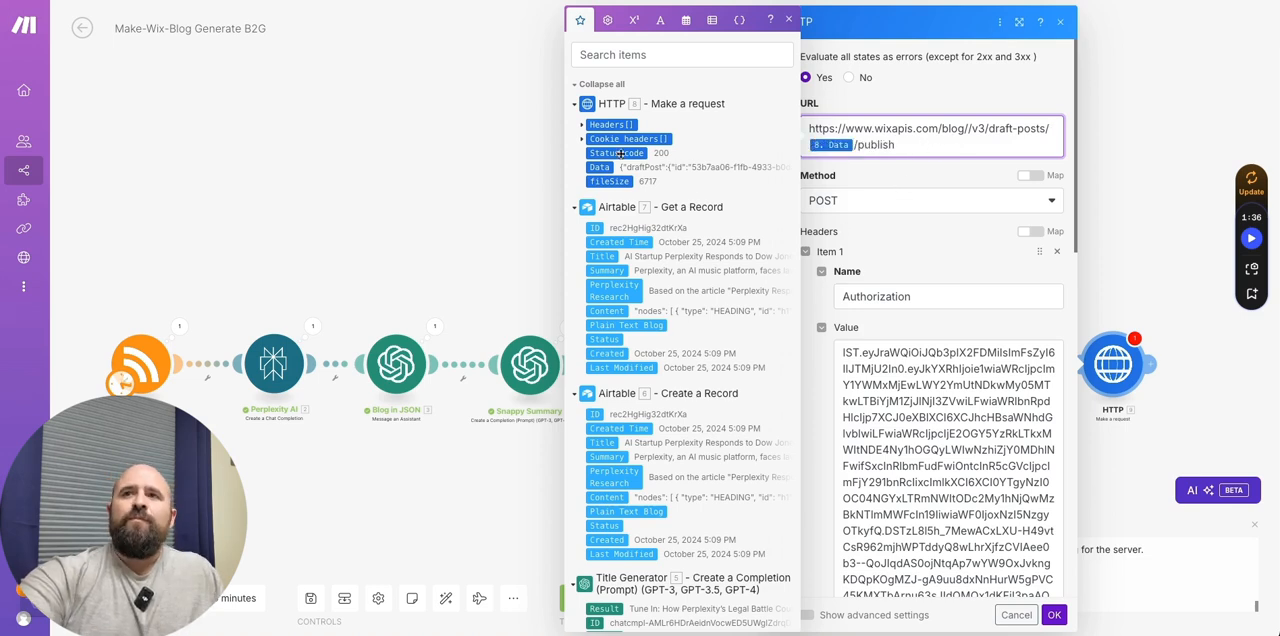
click(752, 126)
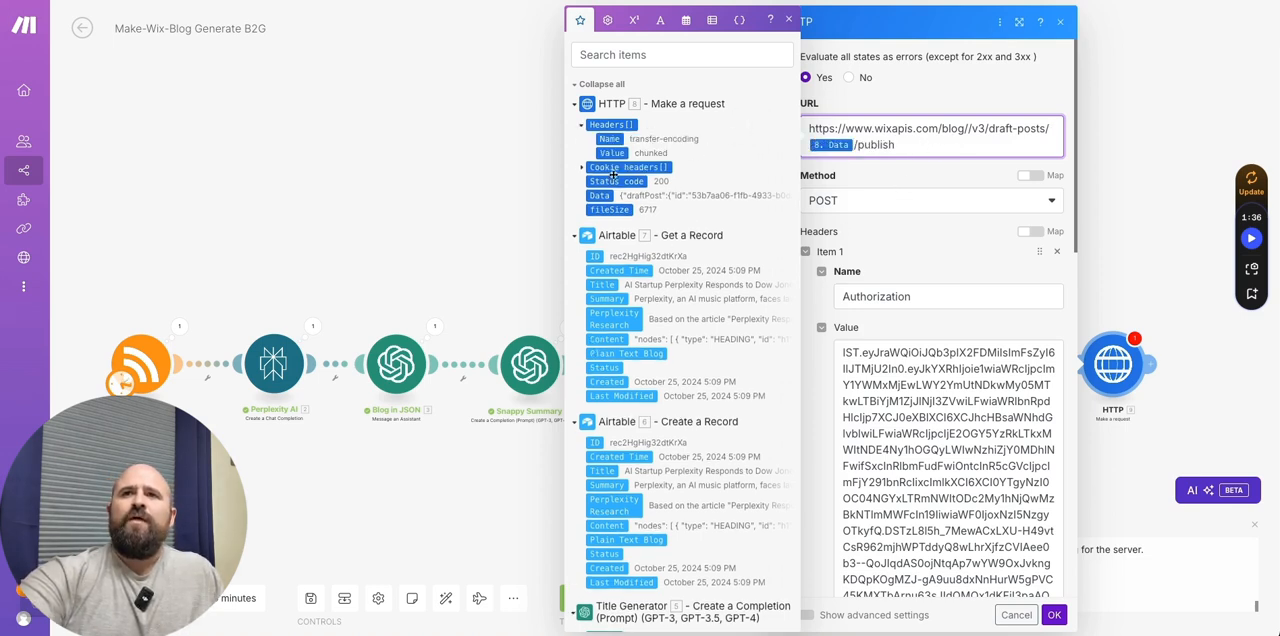
click(746, 144)
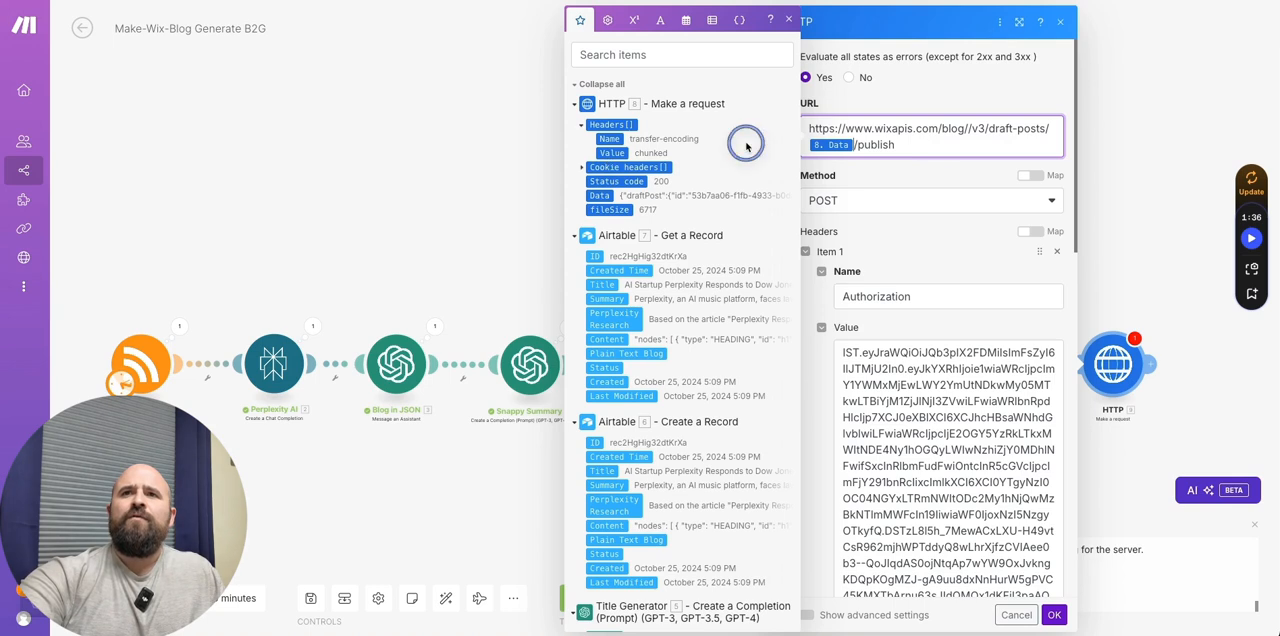
click(788, 19)
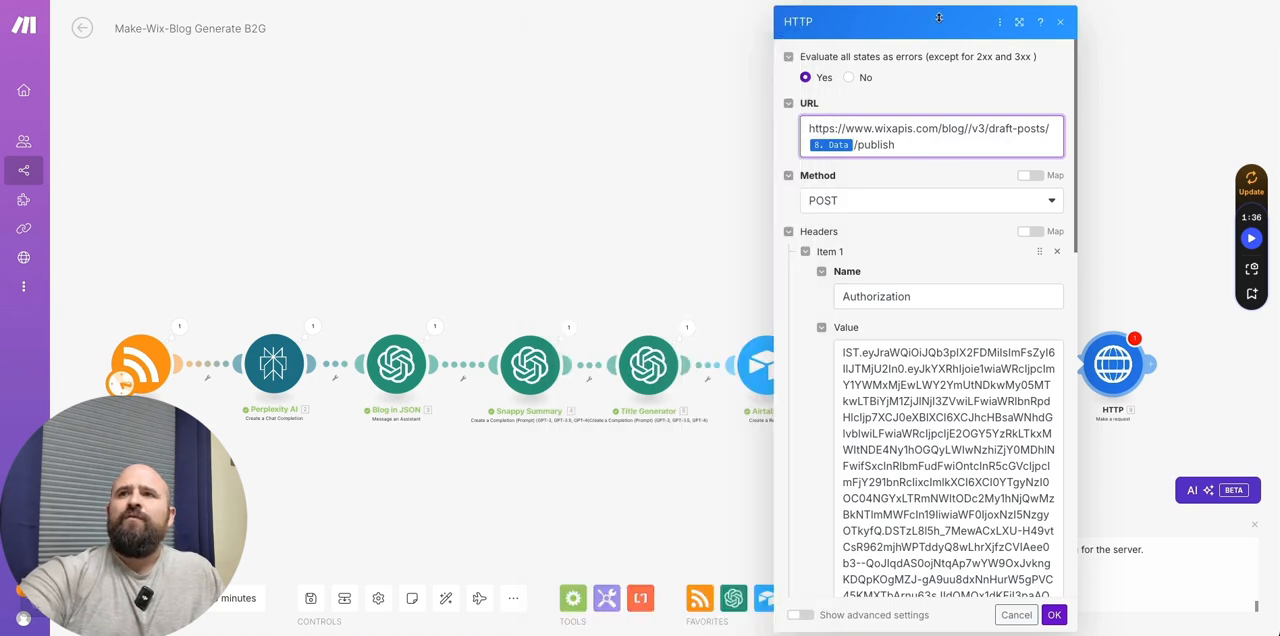
click(1060, 21)
- Replace the invalid draft post reference in the publish module's URL with the draftPost id from the first HTTP module's Data
click(1109, 367)
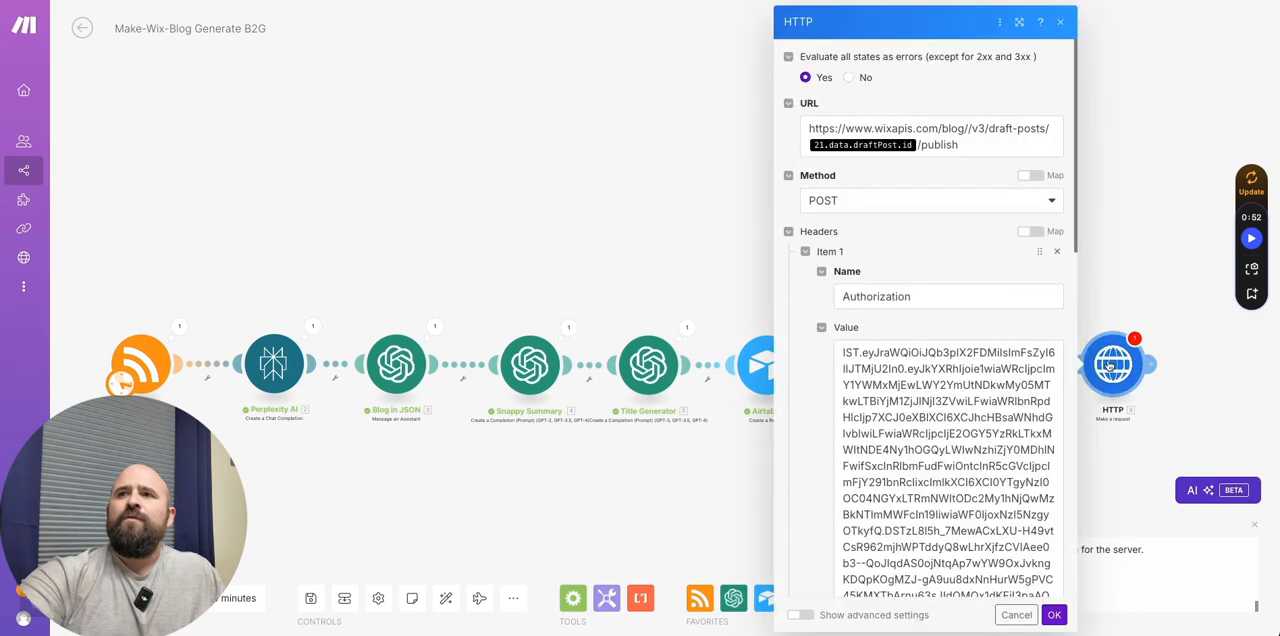
click(998, 149)
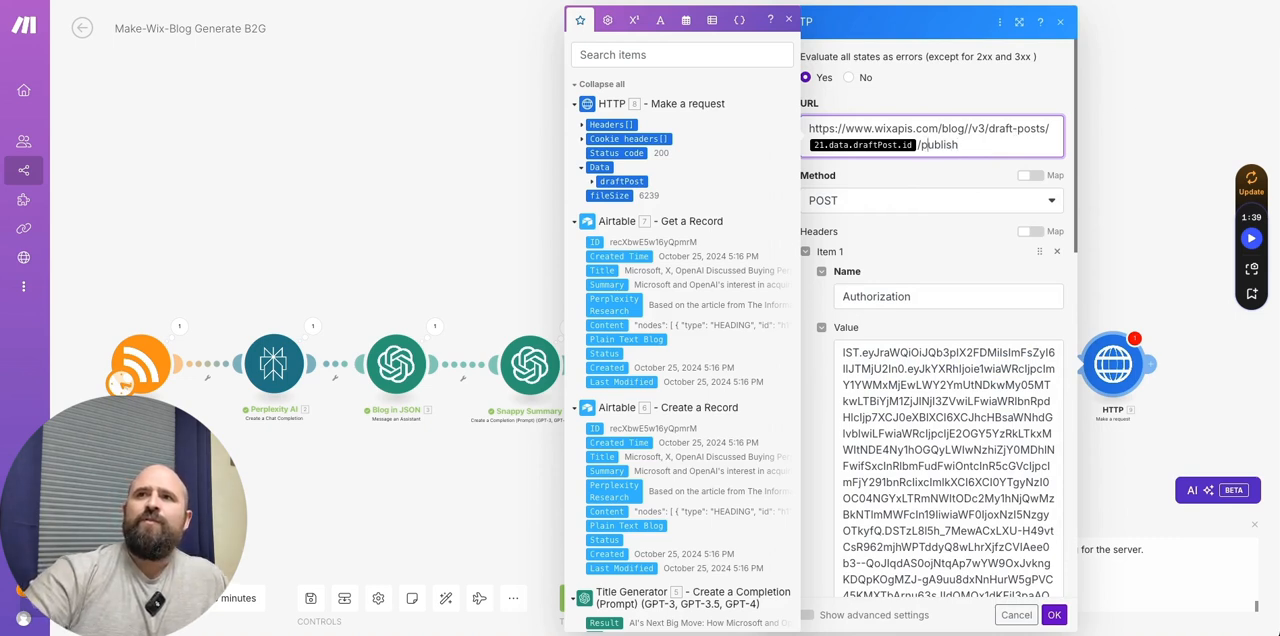
key(BackSpace)
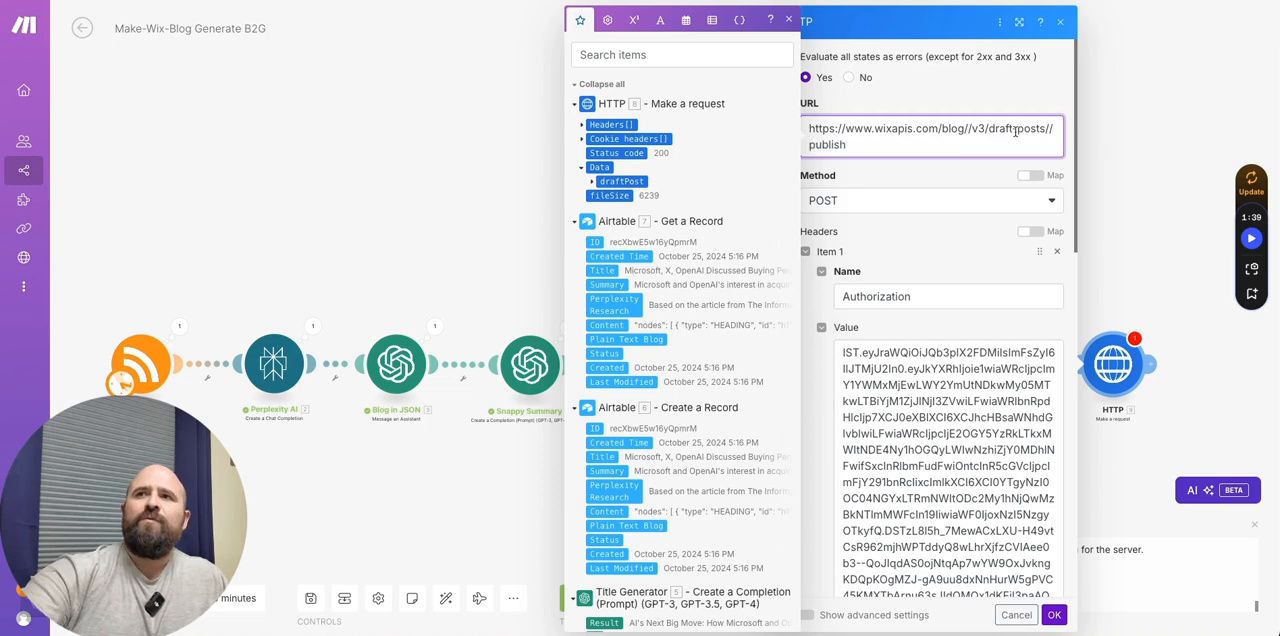
click(604, 181)
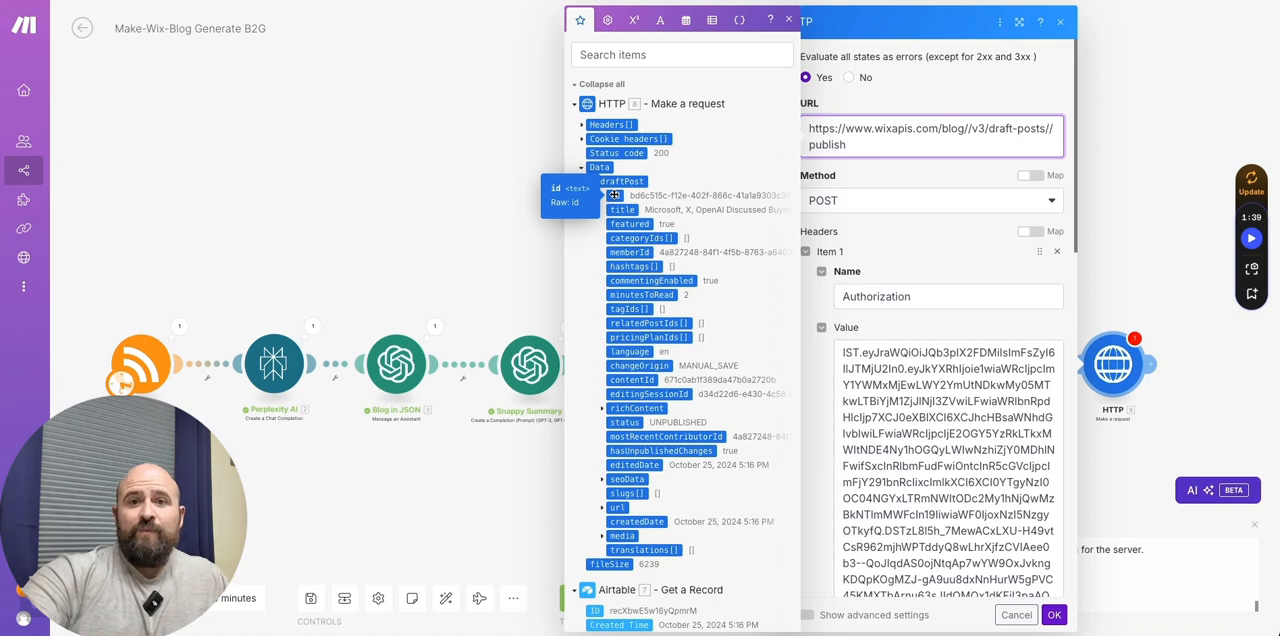
click(614, 195)
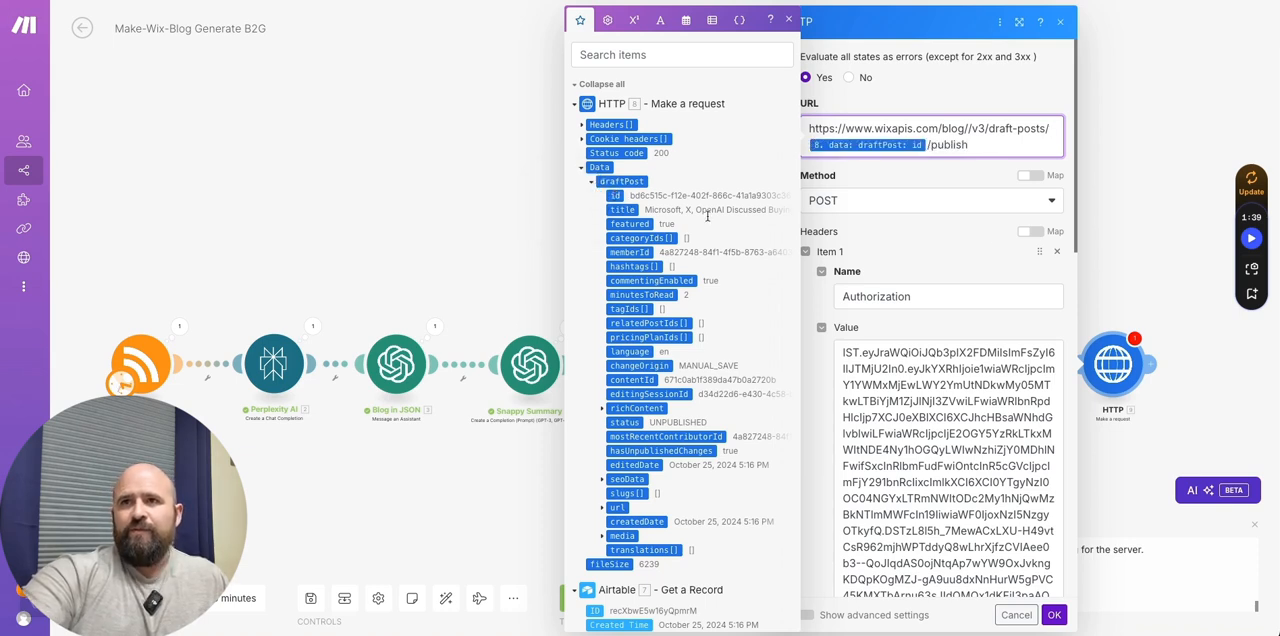
click(893, 261)
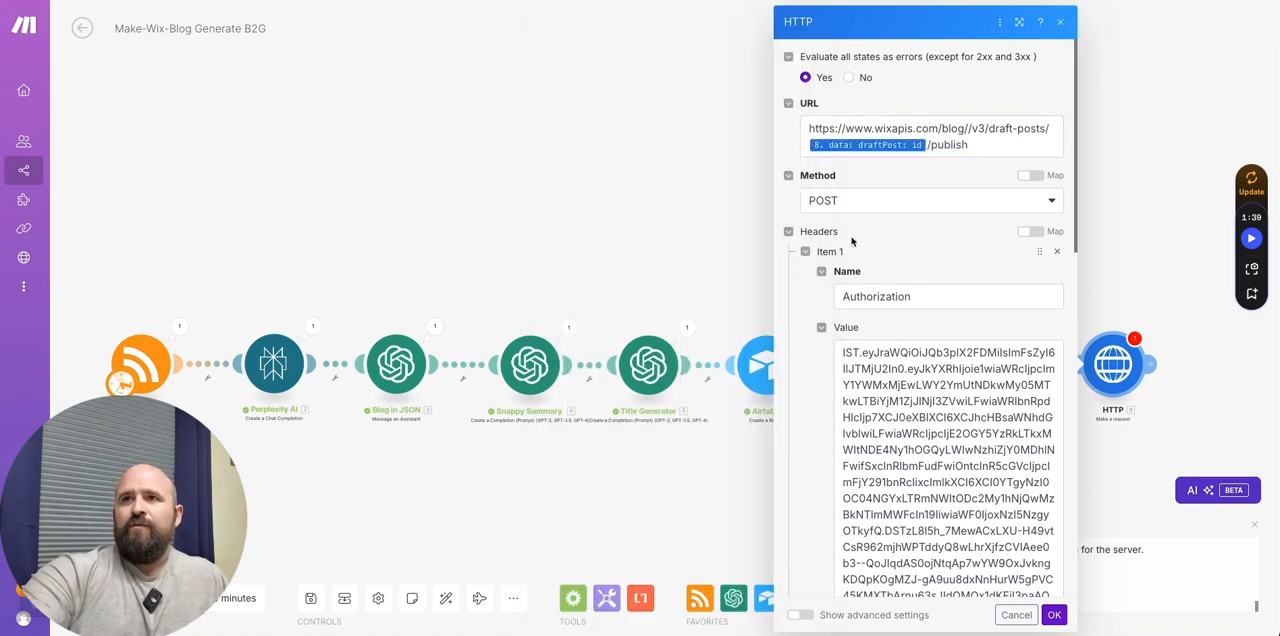
- Clear the publish module's request content, set its body type to Empty and save the settings
scroll(866, 251, down, 3)
scroll(857, 372, down, 3)
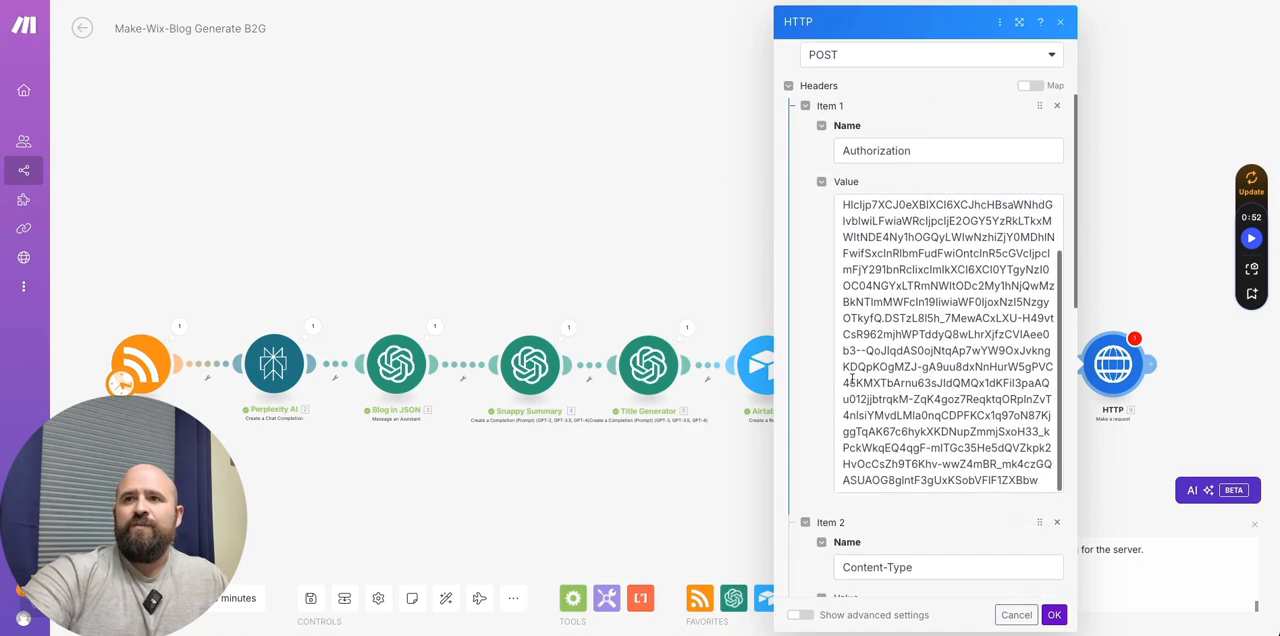
scroll(858, 372, down, 5)
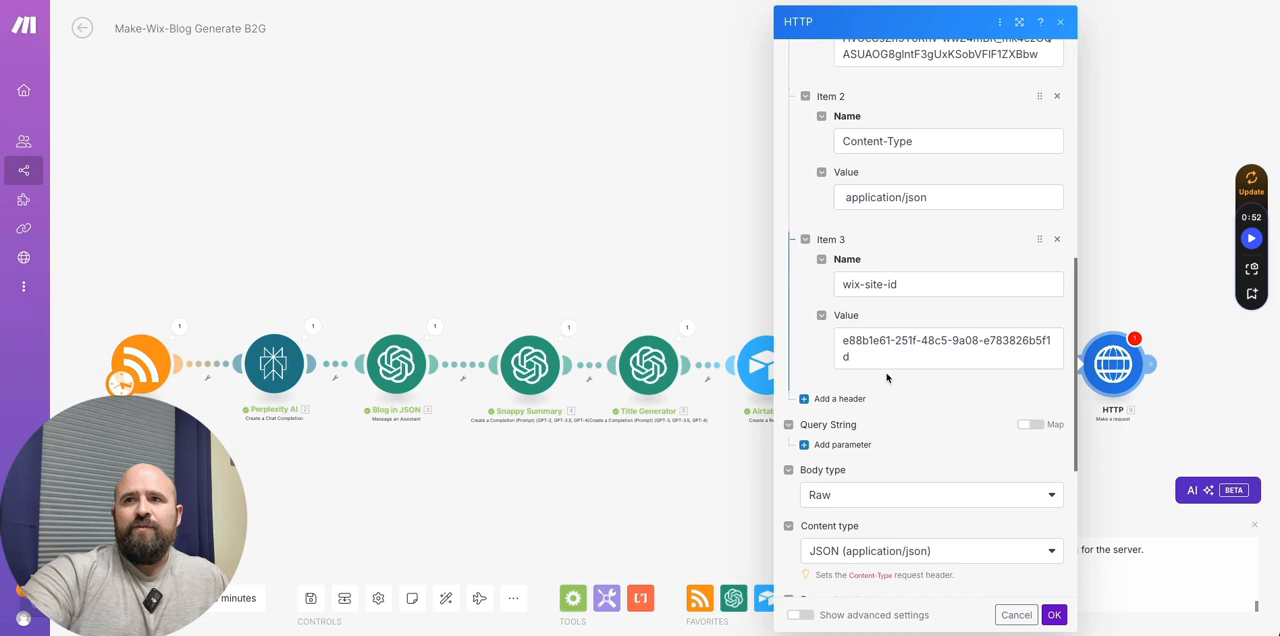
scroll(881, 375, down, 6)
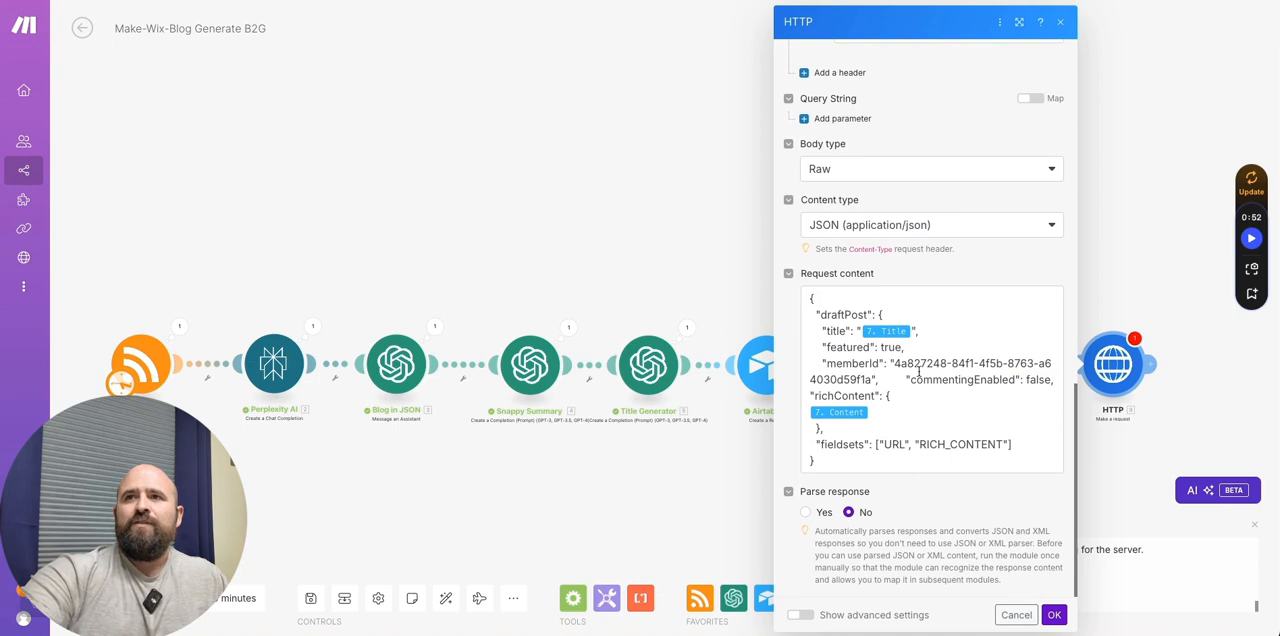
click(898, 450)
drag(898, 450, 786, 286)
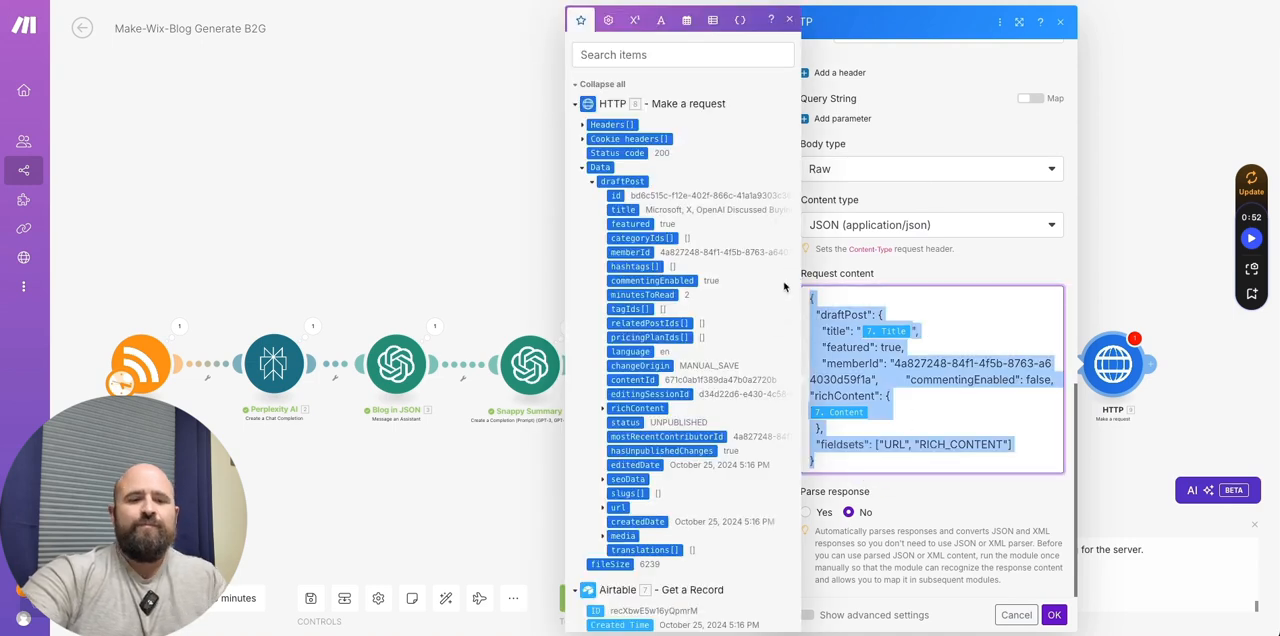
key(BackSpace)
click(876, 331)
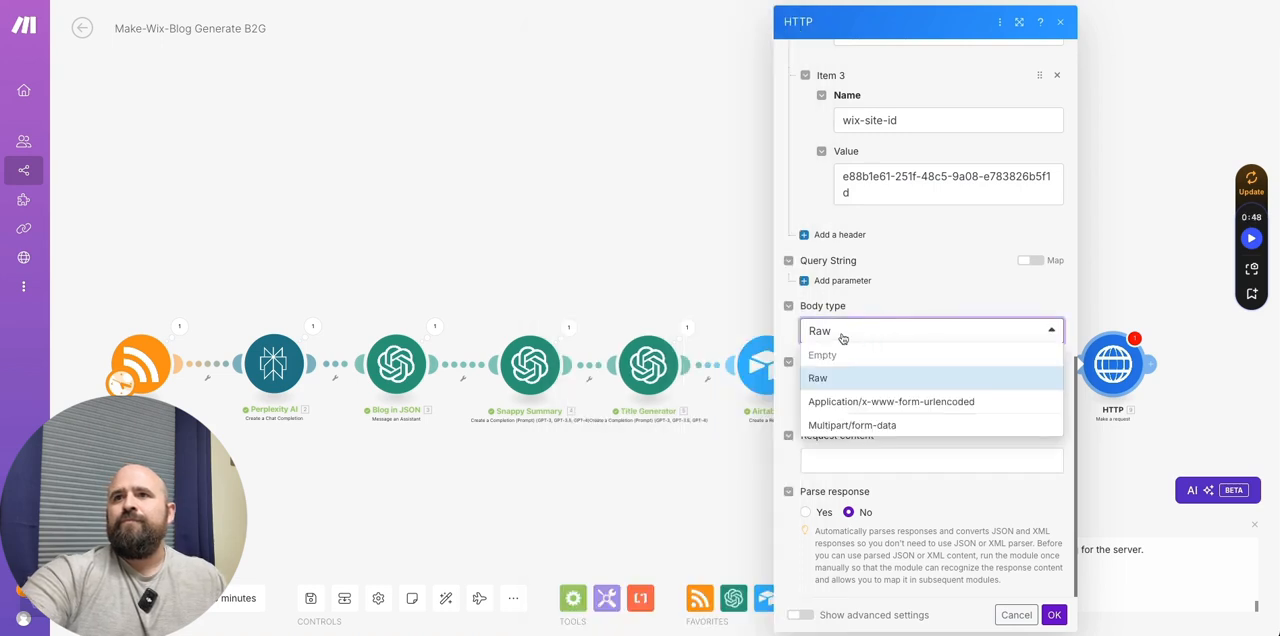
click(866, 356)
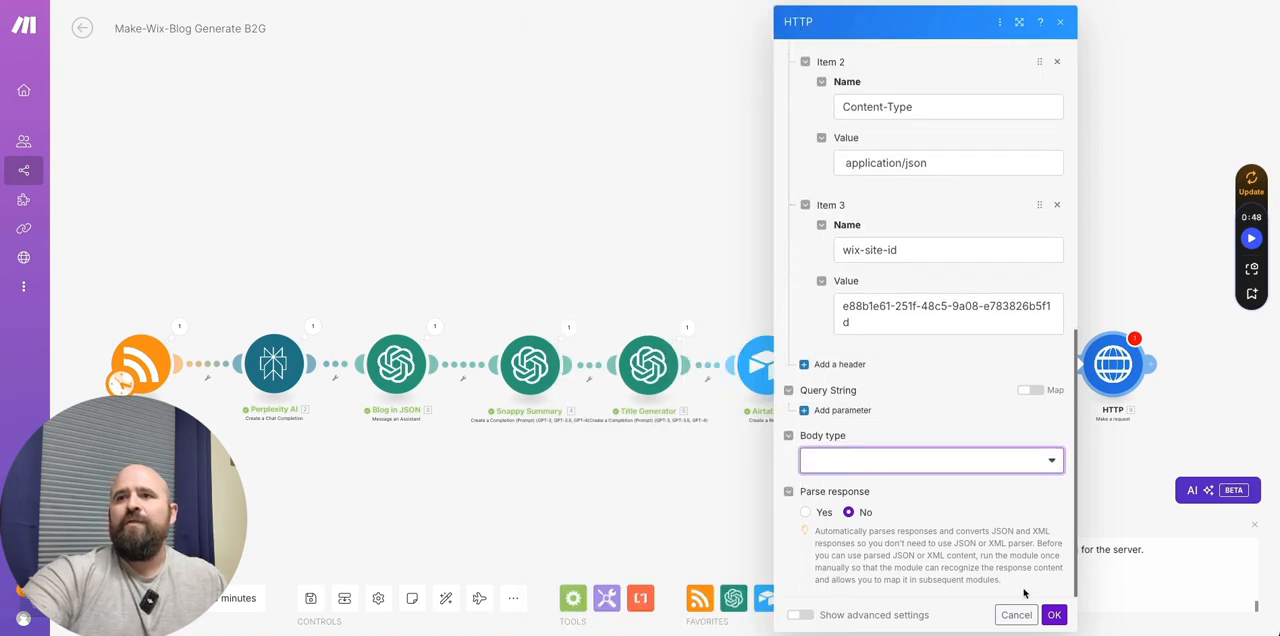
click(1053, 616)
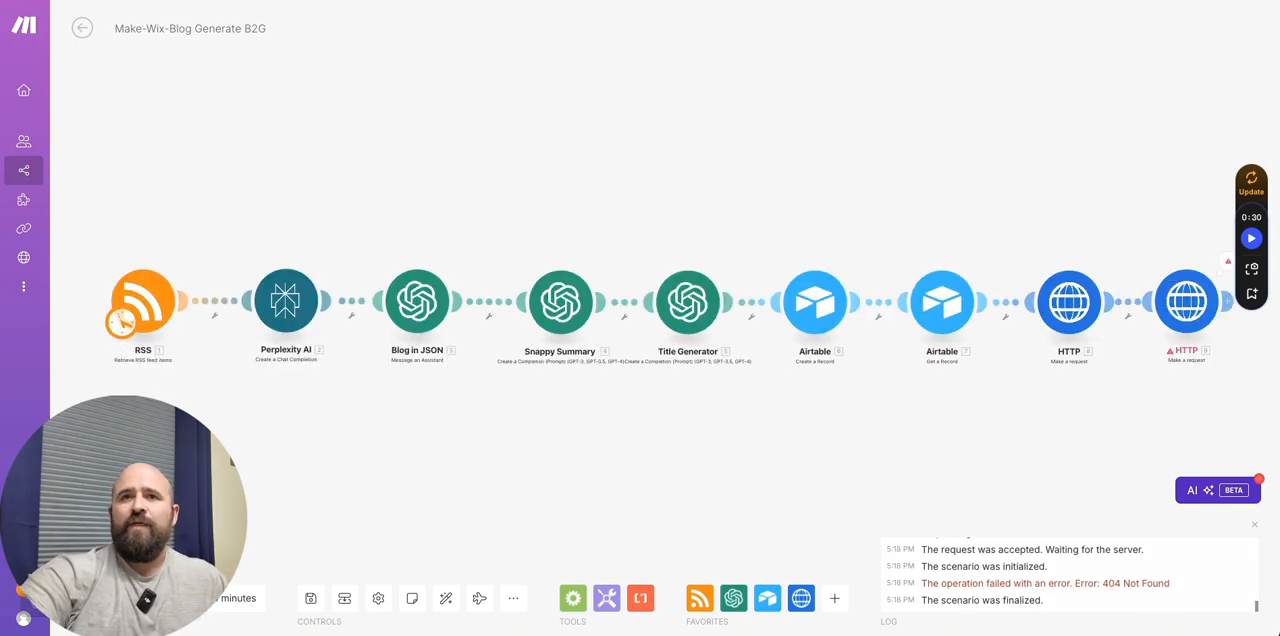
- Run the full scenario once and check the live Wix blog page for the newly published post
click(108, 598)
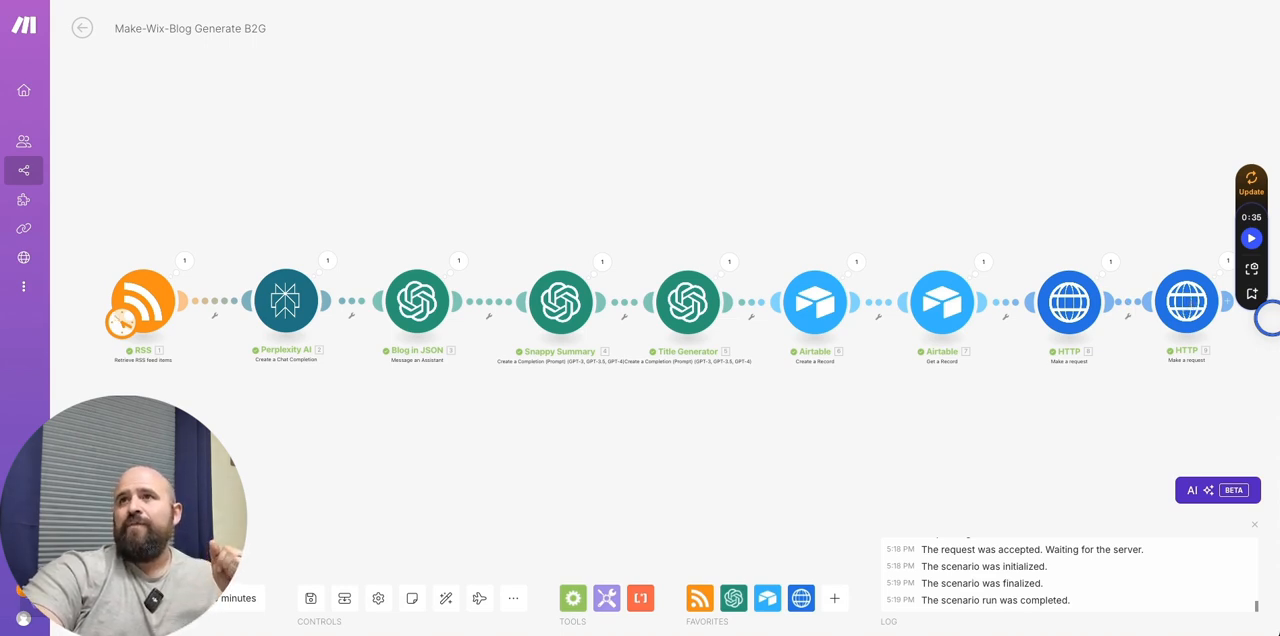
key(ctrl+Tab)
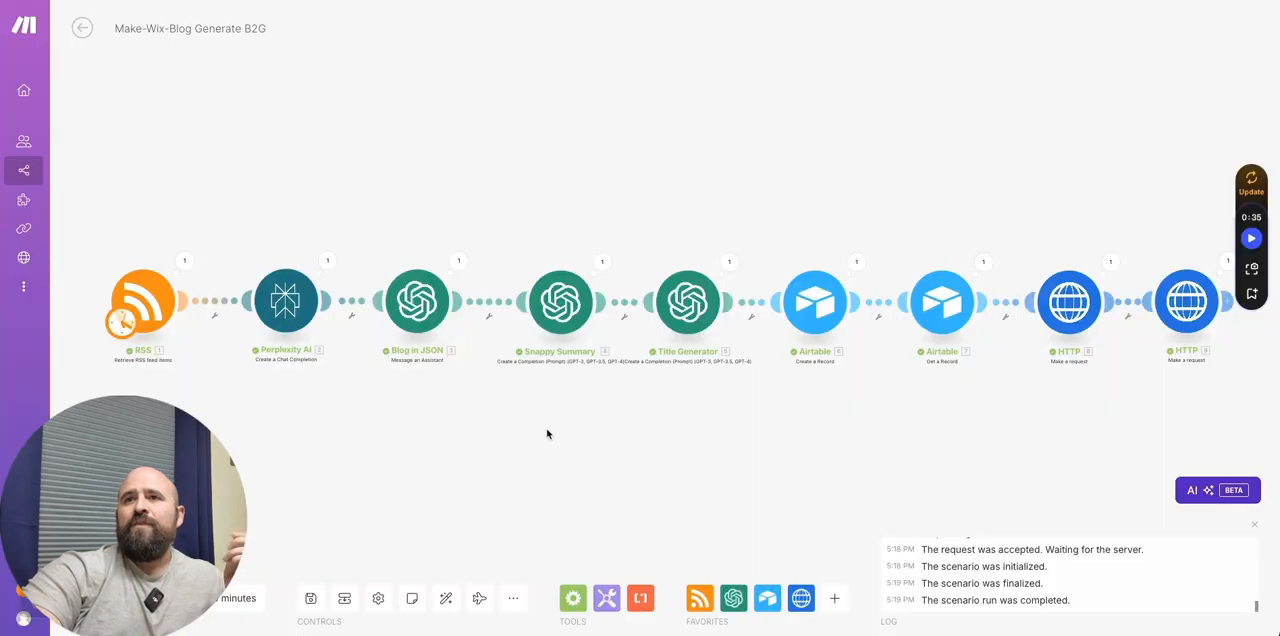
- Add an Airtable Update a Record module after the publish HTTP module
drag(546, 434, 240, 413)
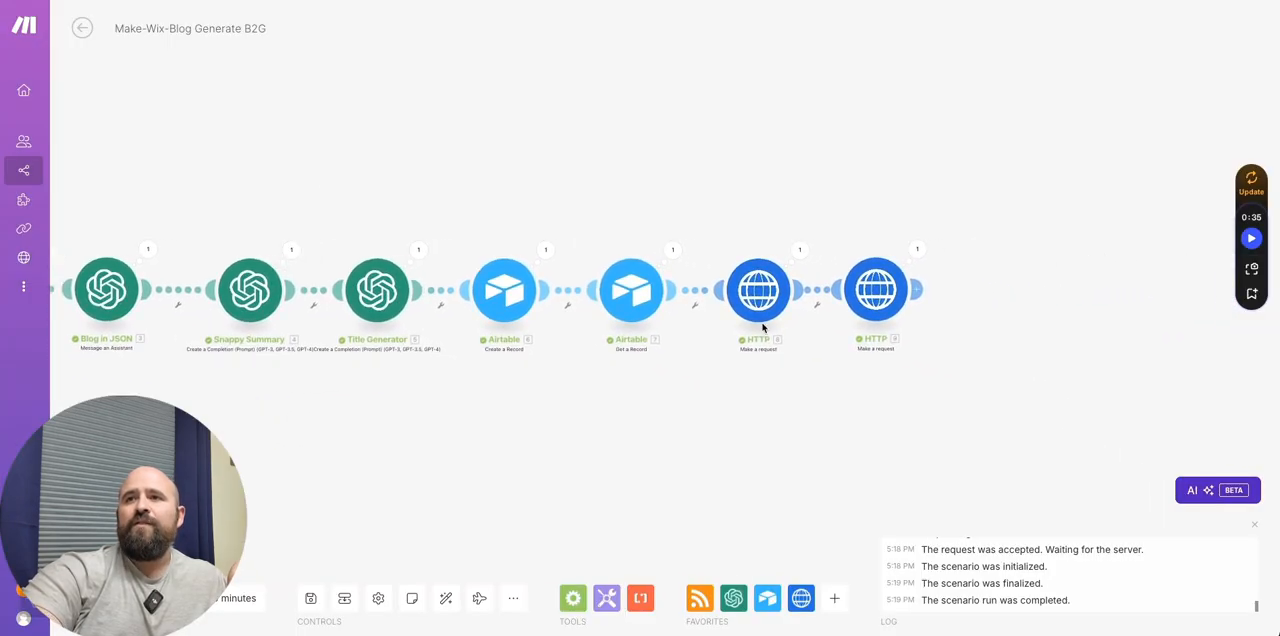
click(915, 285)
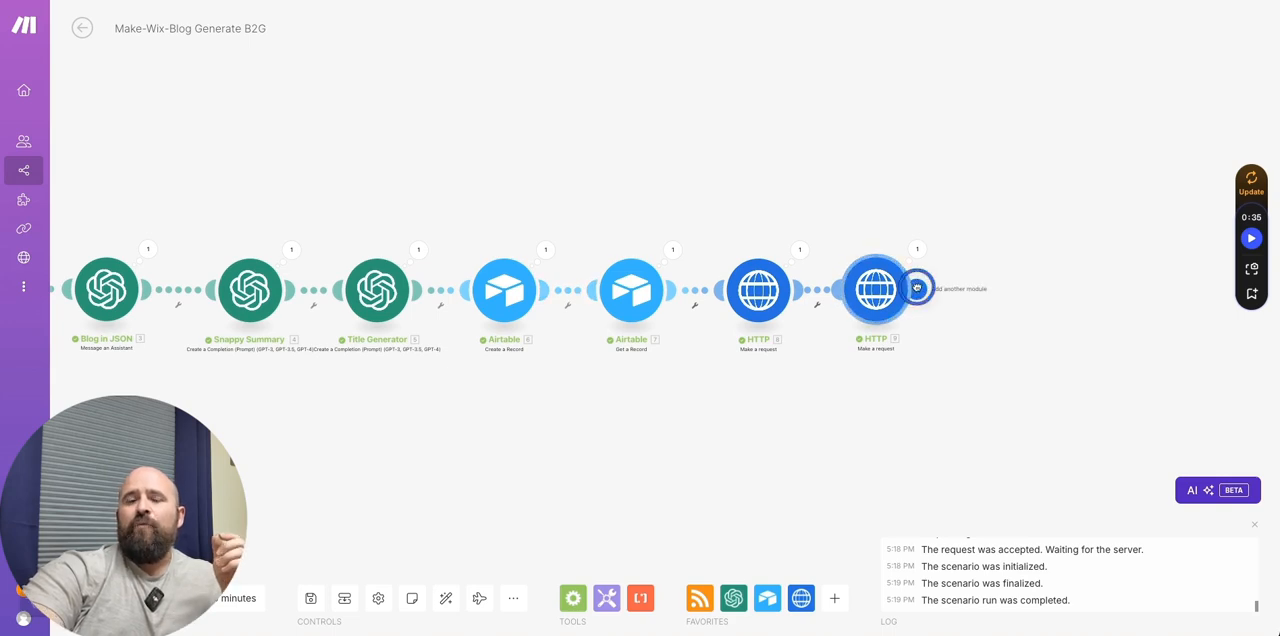
click(1008, 258)
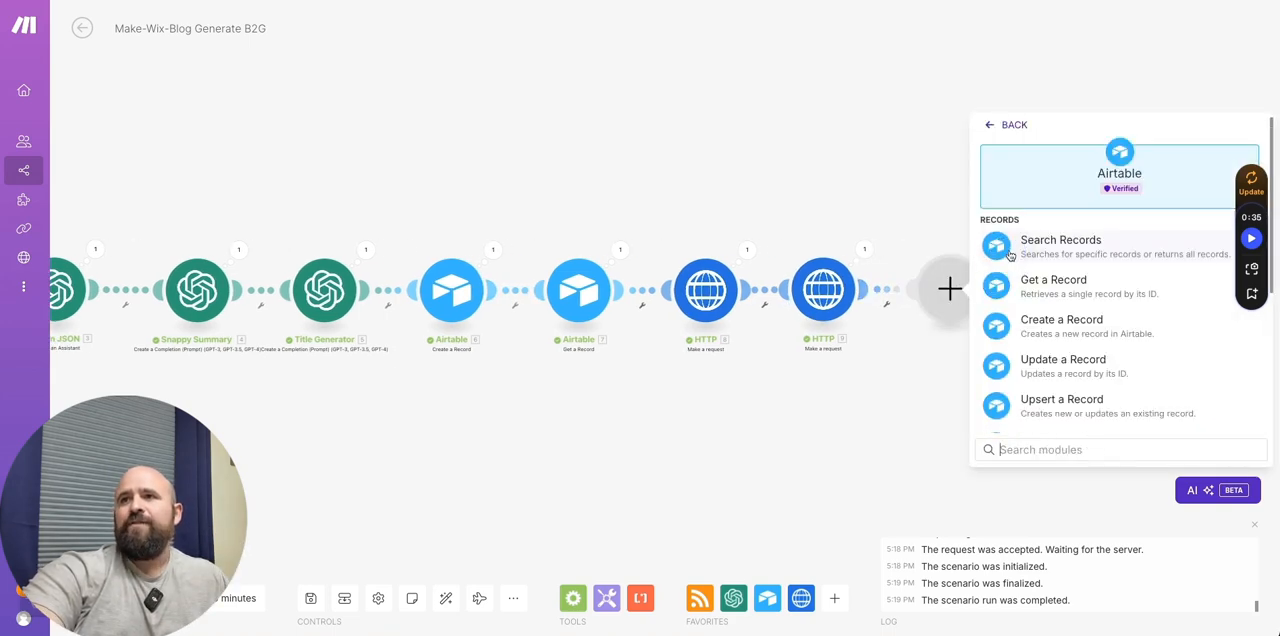
click(1035, 366)
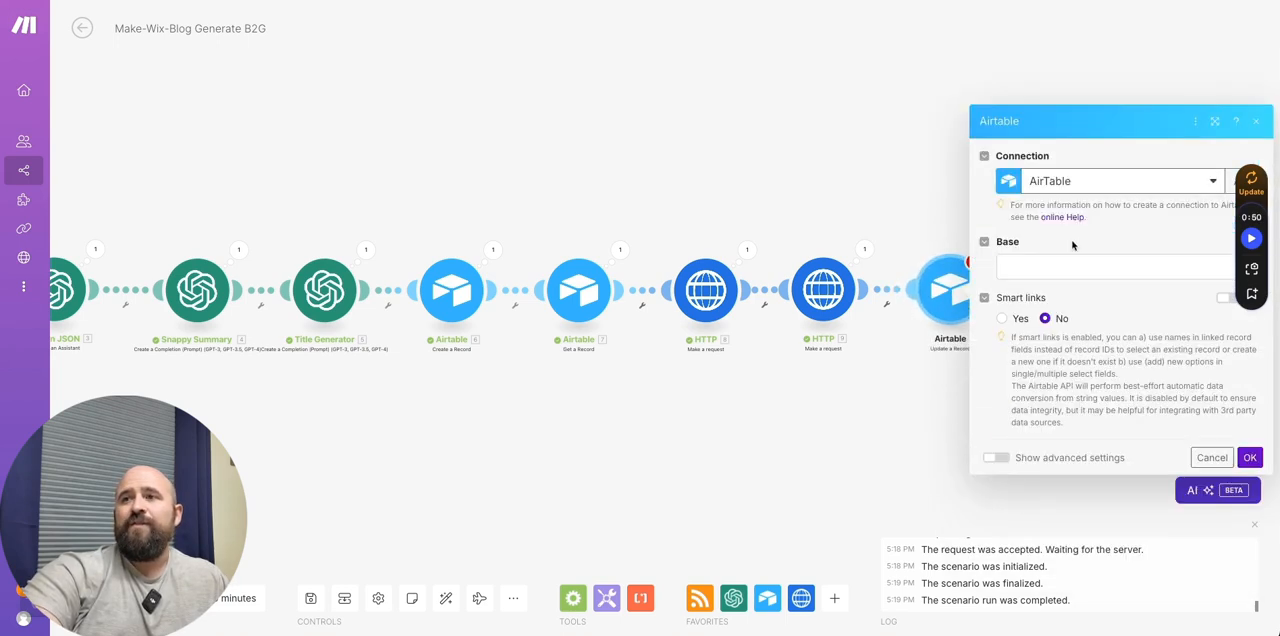
- Target Table 1 of the Make-Wix-Test-Blog Post Generator RSS B2G base and map Record ID to the Get a Record module's ID
click(1060, 263)
scroll(1050, 500, down, 2)
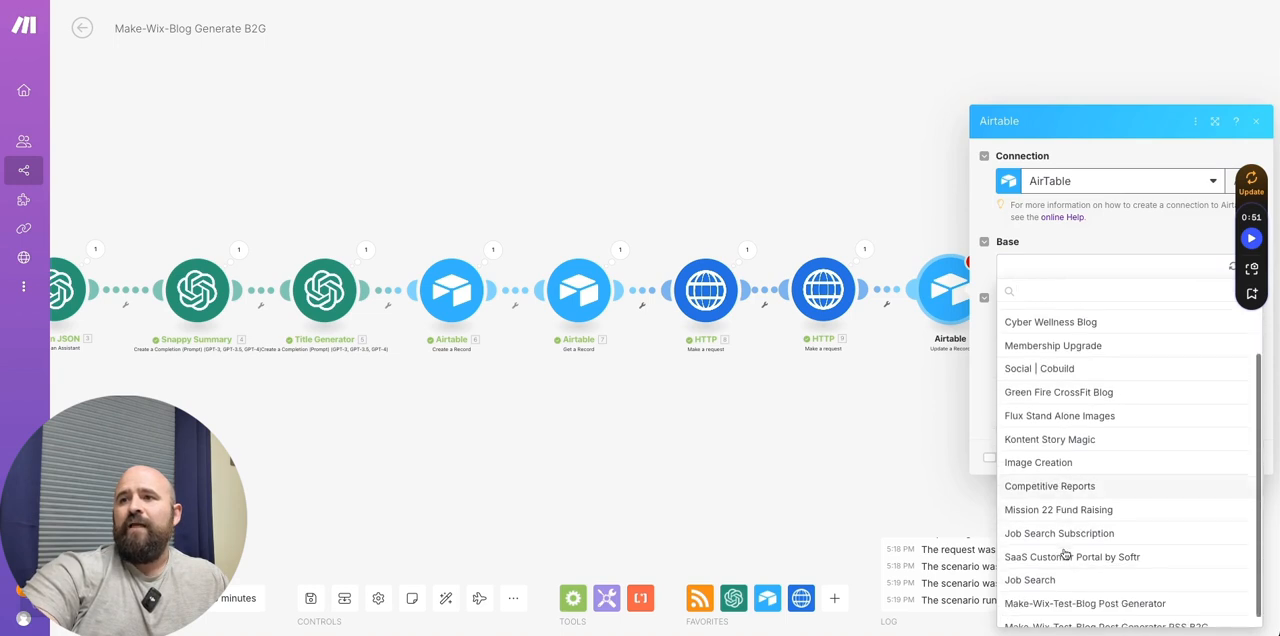
click(1085, 617)
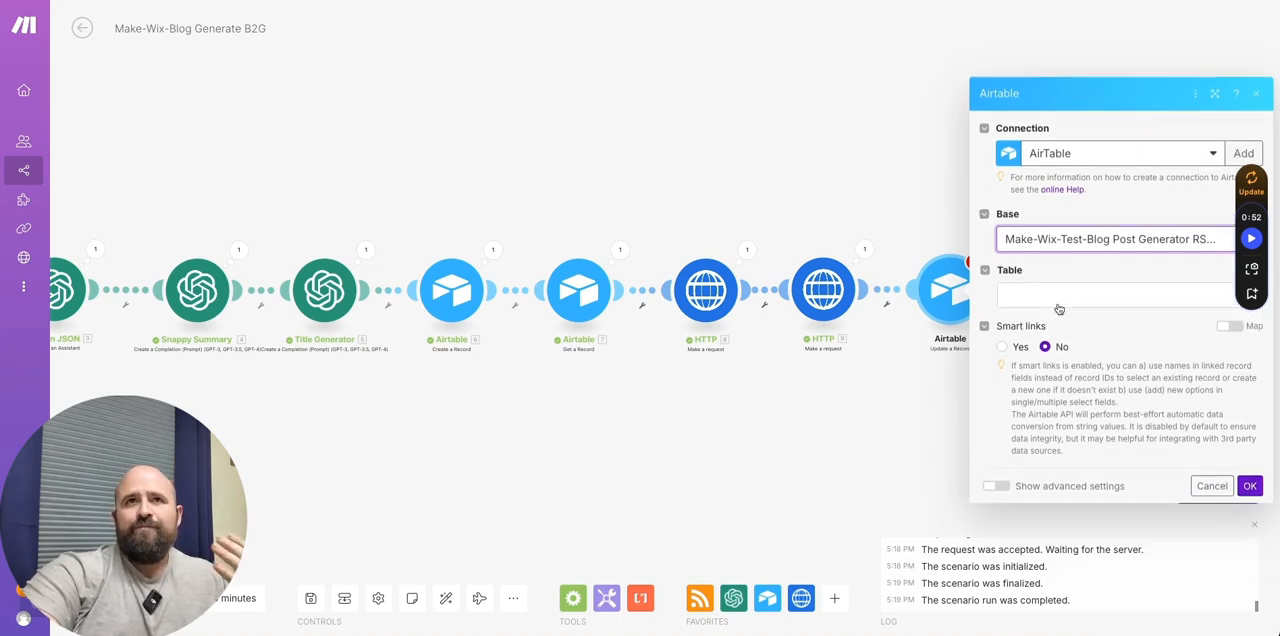
click(1040, 306)
click(1047, 318)
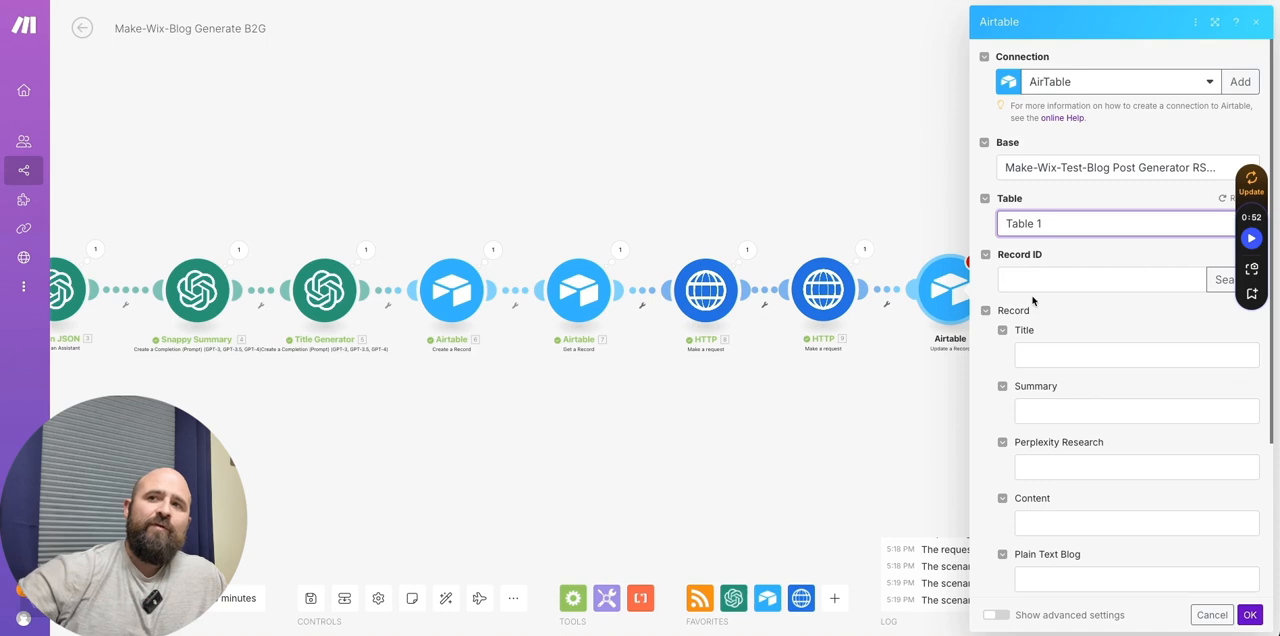
click(1066, 280)
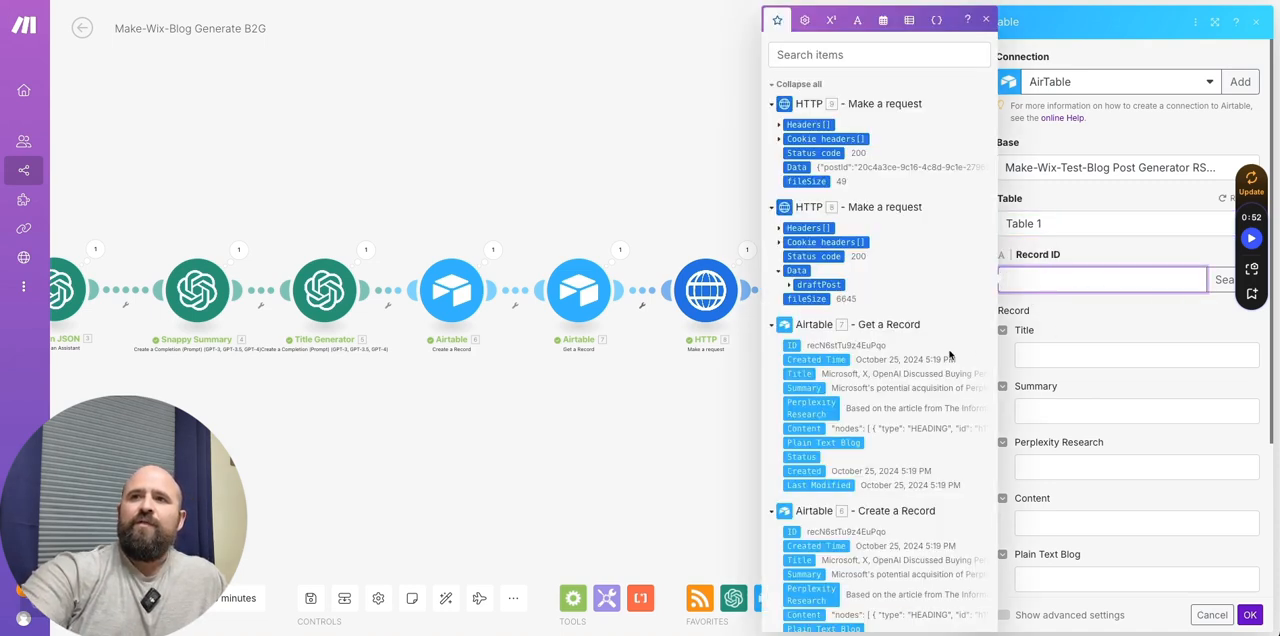
click(795, 345)
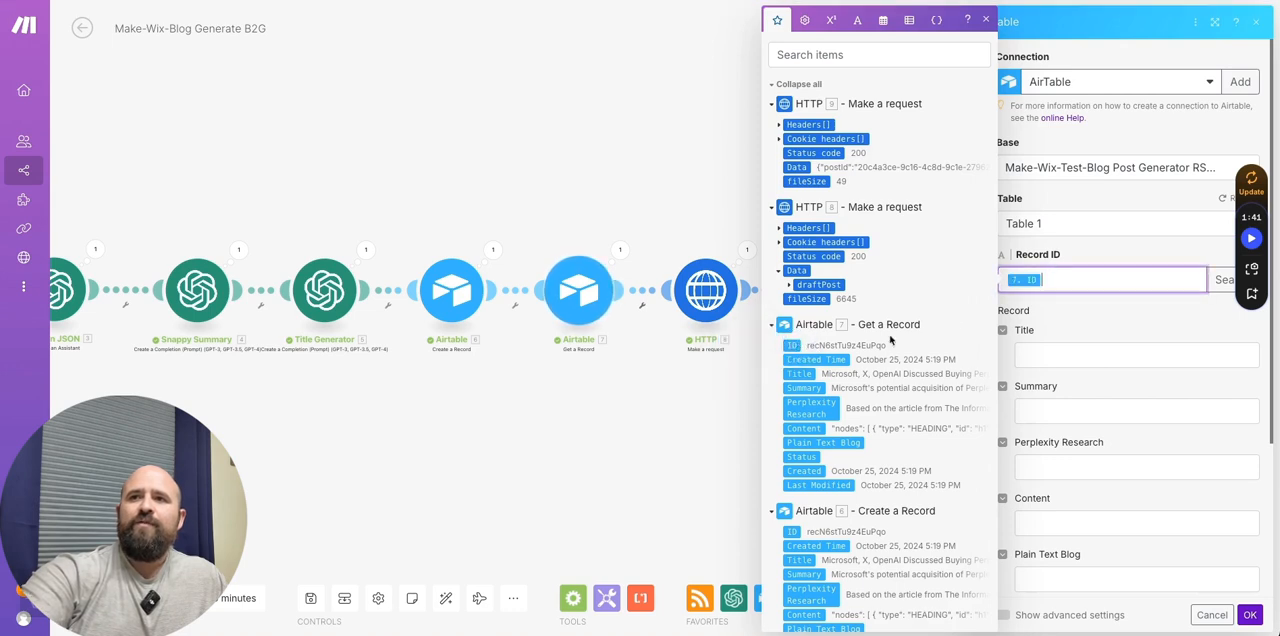
- Set the Status field of the Airtable Update a Record module to the mapped value Published and confirm the module settings
click(1065, 322)
scroll(1072, 389, down, 3)
click(1061, 423)
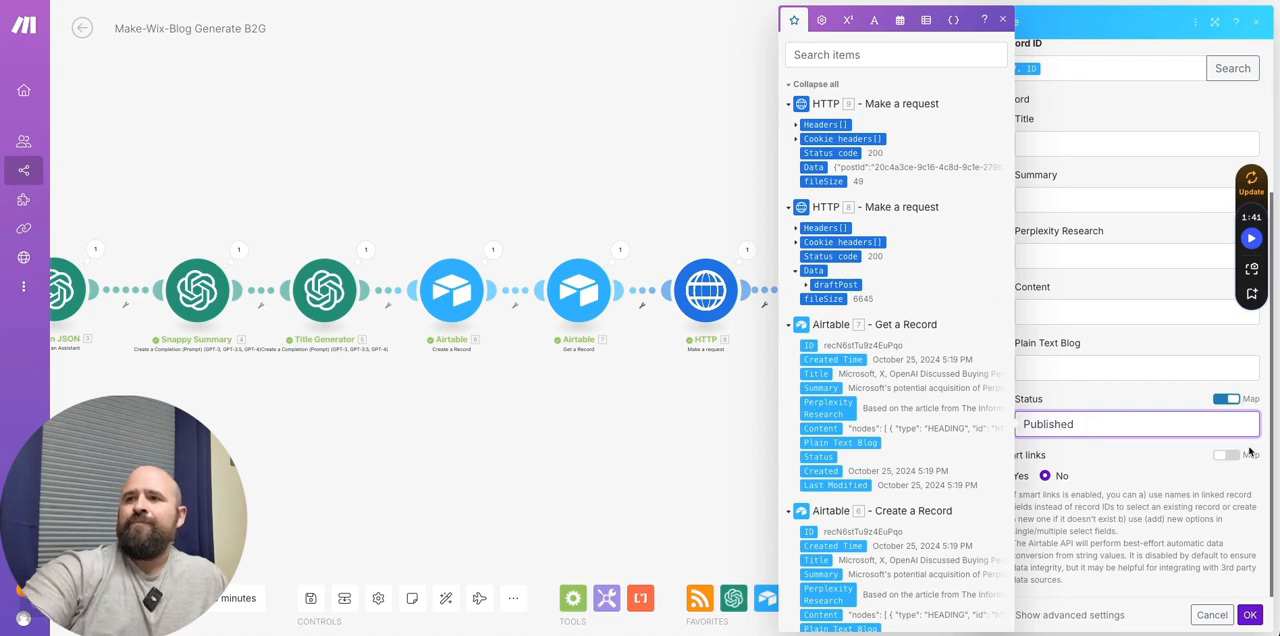
click(1250, 616)
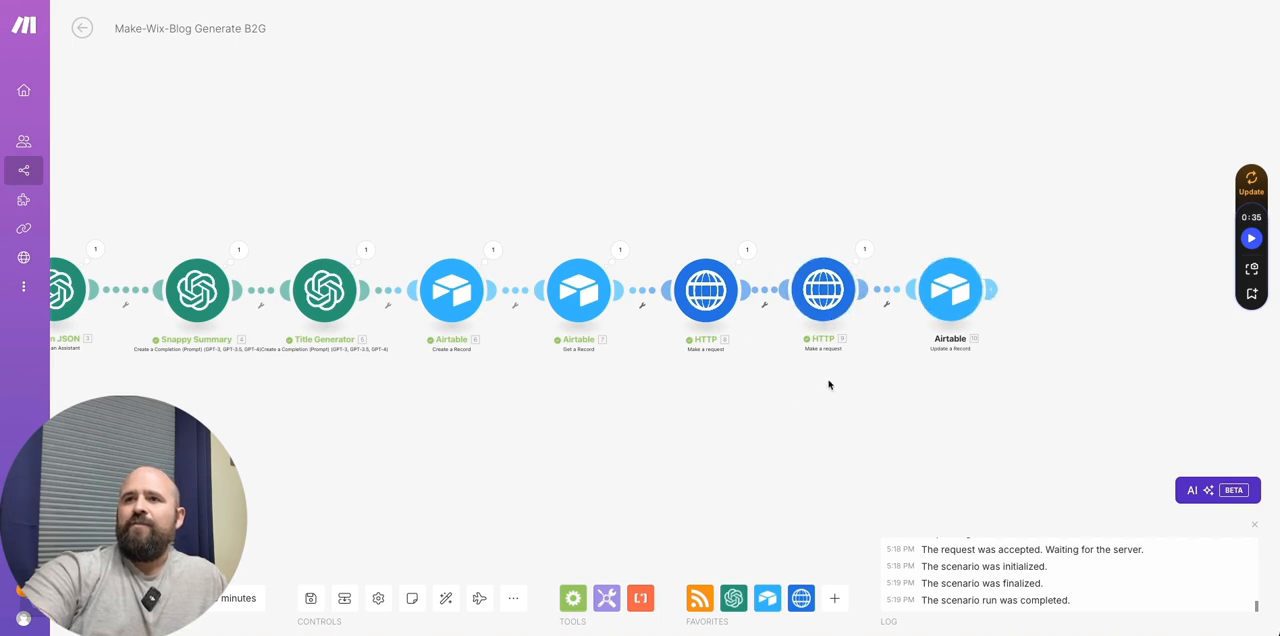
- Save the scenario and run it once from the RSS trigger to test the whole chain including the Airtable record update
click(375, 0)
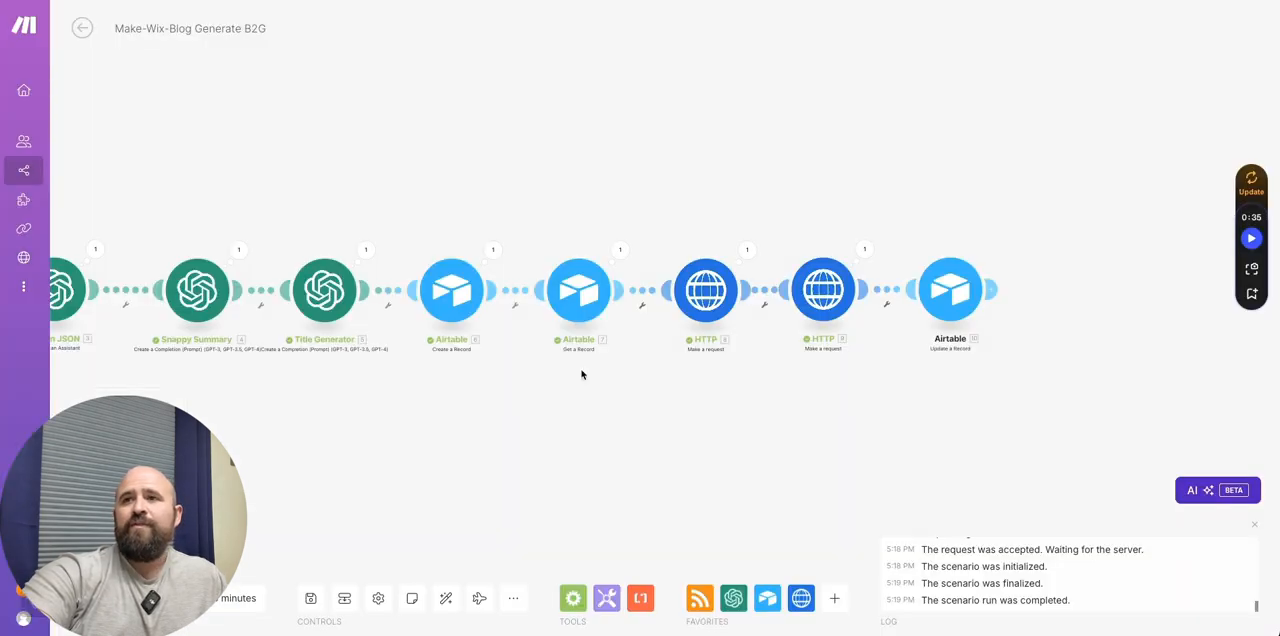
click(311, 598)
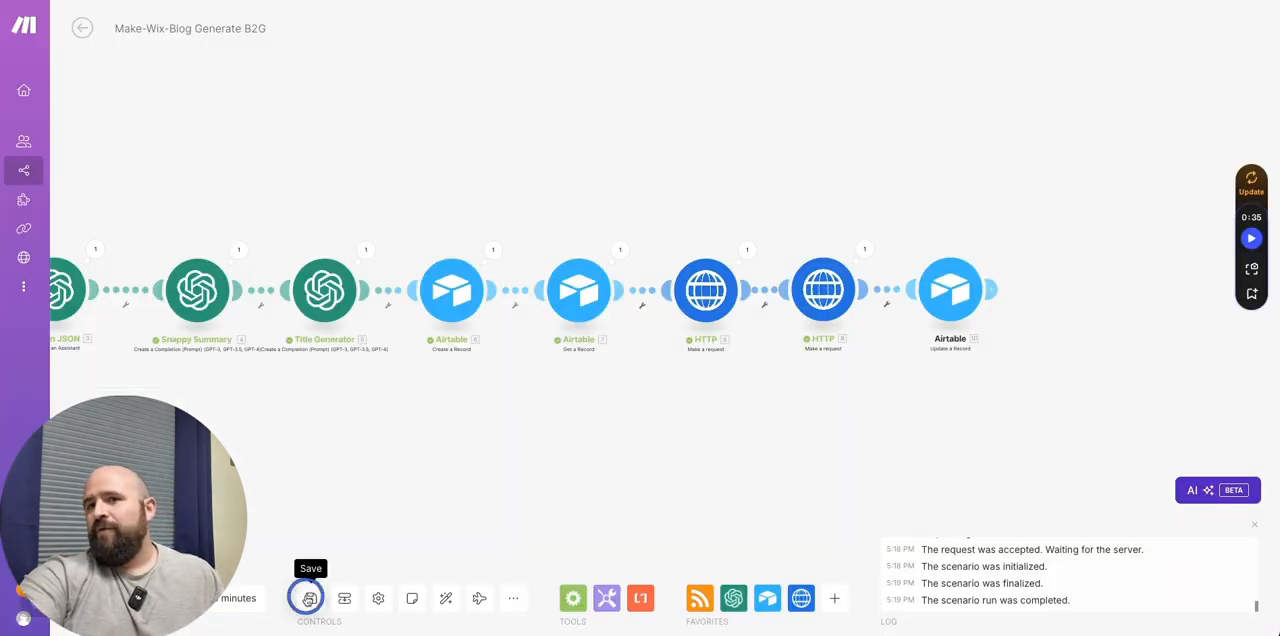
drag(426, 510, 689, 440)
scroll(688, 440, down, 2)
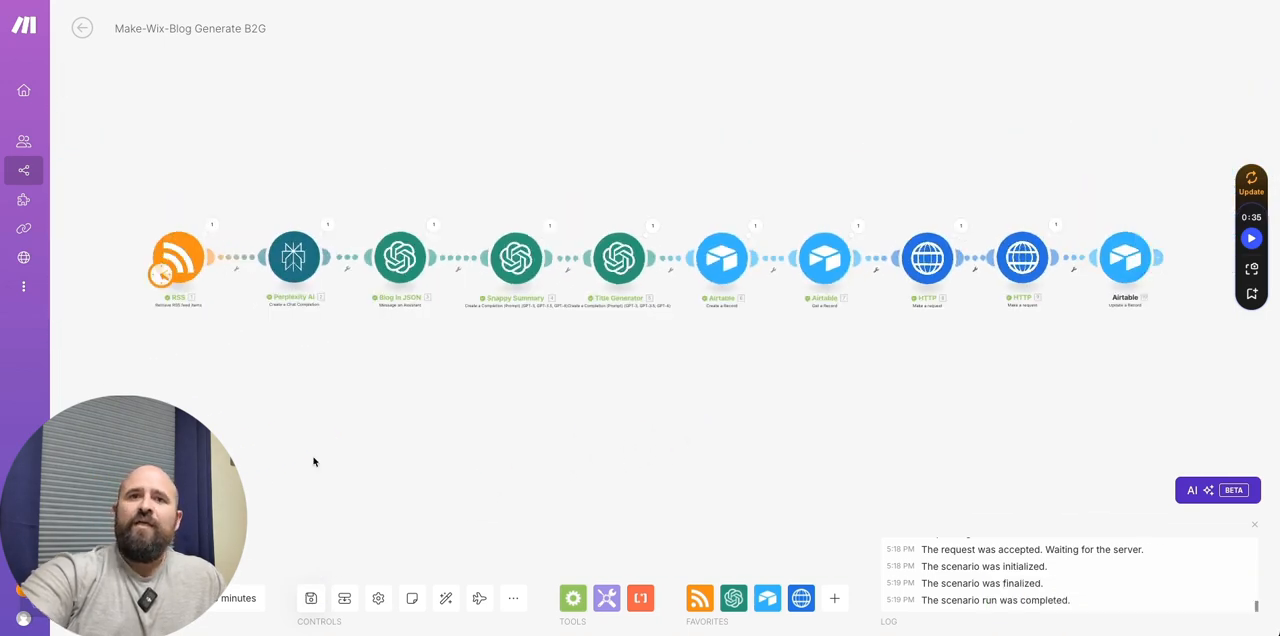
click(108, 598)
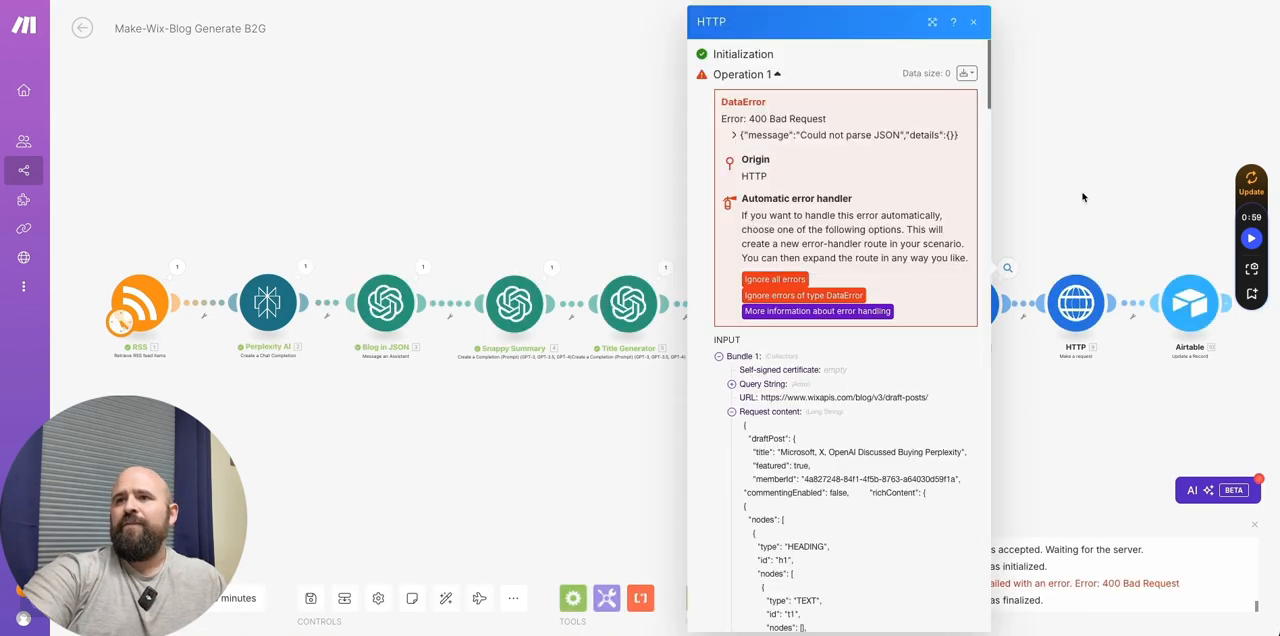
click(1082, 195)
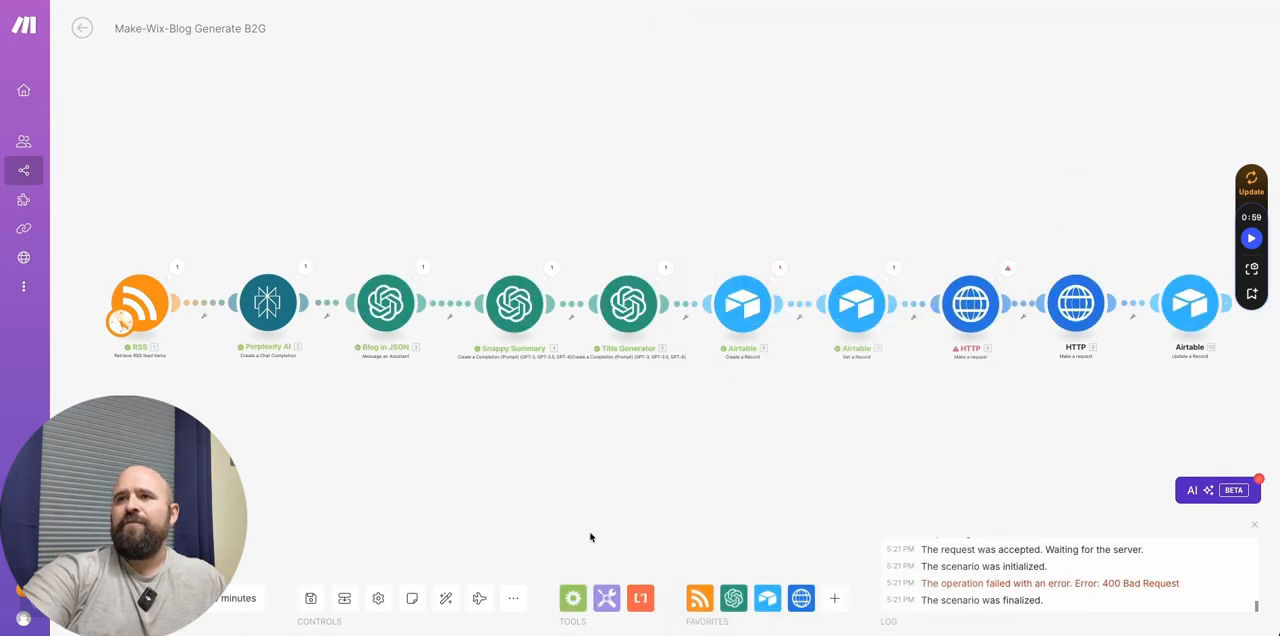